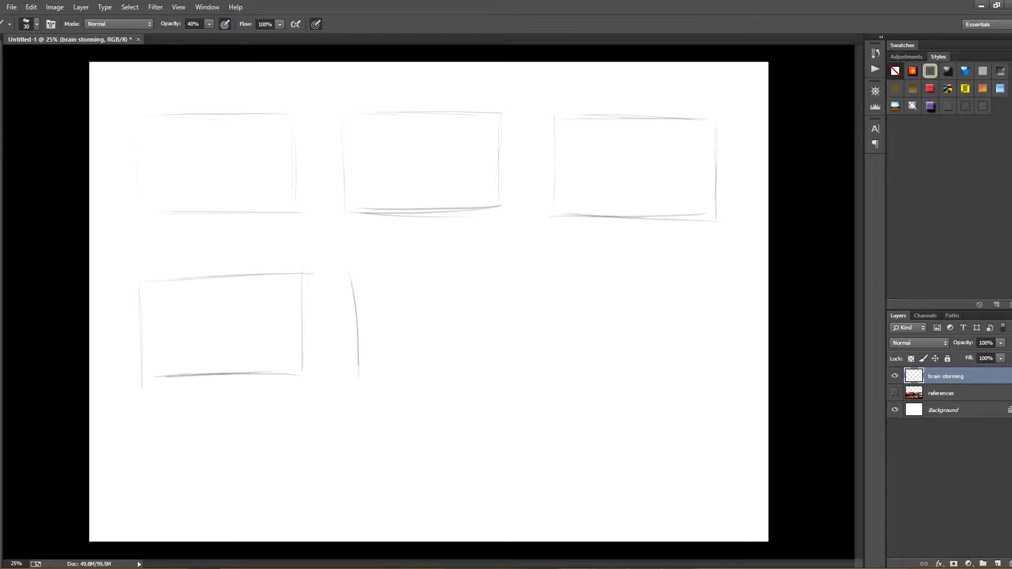
Finish the middle row of thumbnail frames by sketching the rest of the centre frame and the whole right-hand frame
{"action": "left_click_drag", "start_coordinate": [522, 271], "coordinate": [523, 363]}
{"action": "left_click_drag", "start_coordinate": [353, 374], "coordinate": [493, 372]}
{"action": "mouse_move", "coordinate": [582, 275]}
{"action": "left_mouse_down"}
{"action": "mouse_move", "coordinate": [583, 363]}
{"action": "mouse_move", "coordinate": [751, 274]}
{"action": "left_mouse_up"}
{"action": "left_click_drag", "start_coordinate": [584, 363], "coordinate": [742, 371]}
{"action": "left_click_drag", "start_coordinate": [750, 288], "coordinate": [746, 358]}
Sketch three rectangular thumbnail frames side by side as the bottom row of the grid
{"action": "mouse_move", "coordinate": [141, 429]}
{"action": "left_mouse_down"}
{"action": "mouse_move", "coordinate": [143, 498]}
{"action": "mouse_move", "coordinate": [310, 426]}
{"action": "left_mouse_up"}
{"action": "left_click_drag", "start_coordinate": [311, 430], "coordinate": [313, 507]}
{"action": "left_click_drag", "start_coordinate": [155, 515], "coordinate": [318, 510]}
{"action": "mouse_move", "coordinate": [368, 422]}
{"action": "left_mouse_down"}
{"action": "mouse_move", "coordinate": [373, 509]}
{"action": "mouse_move", "coordinate": [523, 413]}
{"action": "left_mouse_up"}
{"action": "left_click_drag", "start_coordinate": [395, 505], "coordinate": [503, 505]}
{"action": "left_click_drag", "start_coordinate": [561, 408], "coordinate": [565, 503]}
{"action": "left_click_drag", "start_coordinate": [561, 406], "coordinate": [721, 406]}
{"action": "left_click_drag", "start_coordinate": [732, 410], "coordinate": [729, 486]}
{"action": "left_click_drag", "start_coordinate": [577, 498], "coordinate": [748, 503]}
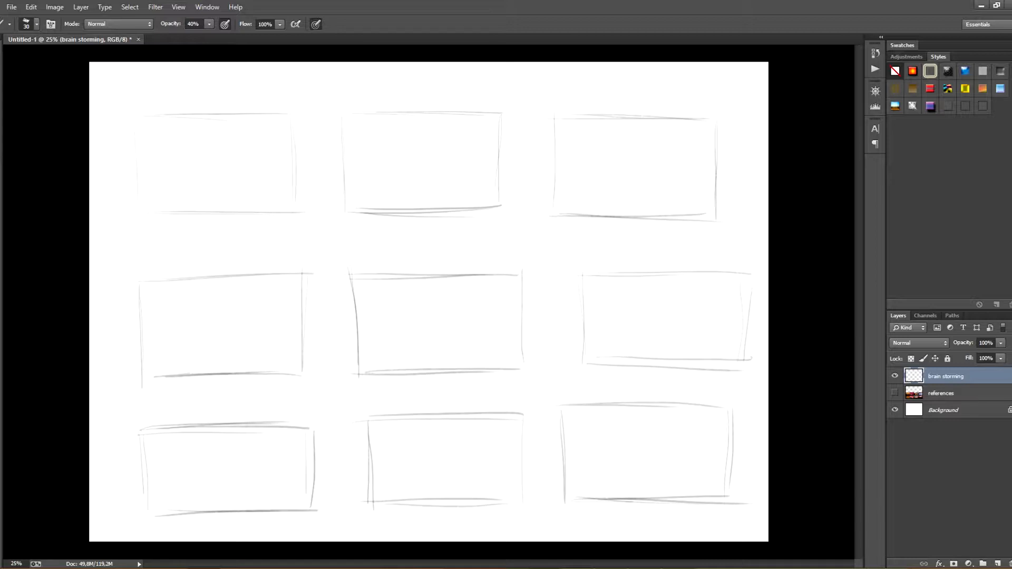
Add a new layer and sketch rough landscape compositions with horizons, ridges and cloud lines in the three upper-row frames
{"action": "double_click", "coordinate": [945, 376]}
{"action": "left_click", "coordinate": [998, 563]}
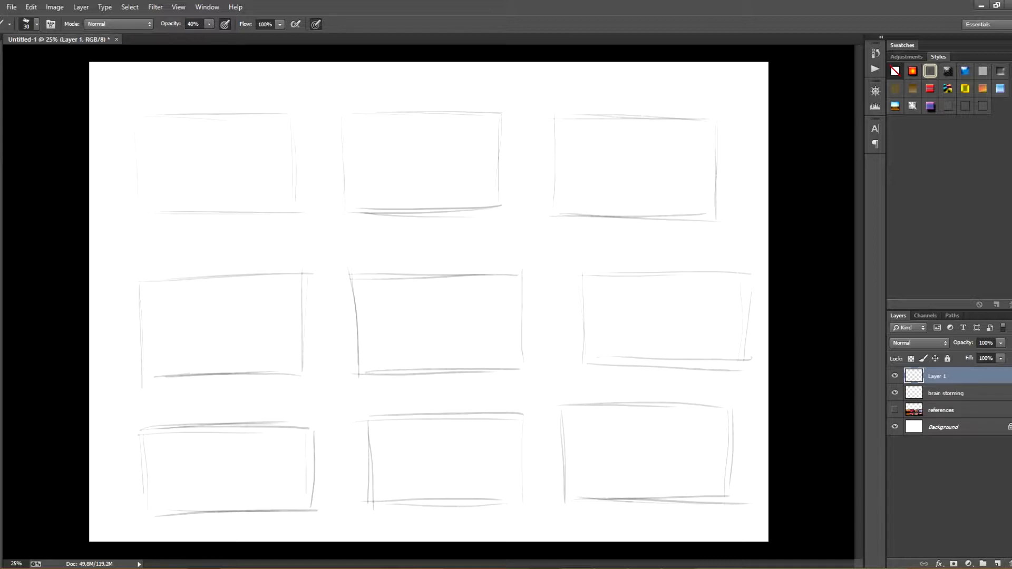
{"action": "left_click_drag", "start_coordinate": [236, 187], "coordinate": [297, 175]}
{"action": "left_click_drag", "start_coordinate": [215, 183], "coordinate": [237, 175]}
{"action": "left_click_drag", "start_coordinate": [294, 191], "coordinate": [213, 211]}
{"action": "left_click_drag", "start_coordinate": [475, 196], "coordinate": [395, 209]}
{"action": "left_click_drag", "start_coordinate": [602, 181], "coordinate": [697, 187]}
{"action": "left_click_drag", "start_coordinate": [560, 169], "coordinate": [675, 170]}
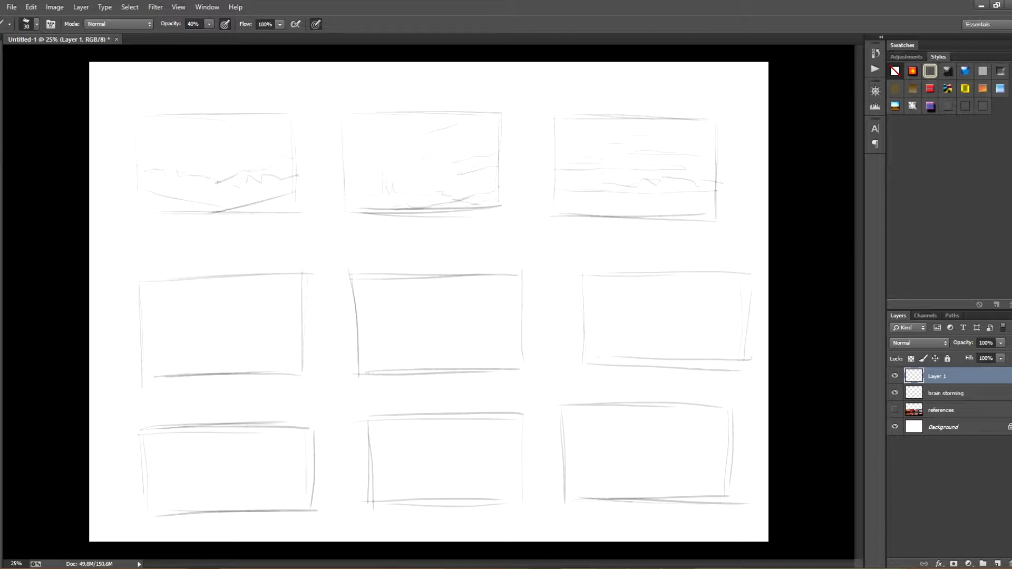
Sketch mountain ridges and a hatched foreground cliff on the right side of the middle row's left frame
{"action": "mouse_move", "coordinate": [305, 330]}
{"action": "left_mouse_down"}
{"action": "mouse_move", "coordinate": [178, 374]}
{"action": "mouse_move", "coordinate": [238, 369]}
{"action": "mouse_move", "coordinate": [301, 294]}
{"action": "mouse_move", "coordinate": [275, 371]}
{"action": "left_mouse_up"}
{"action": "mouse_move", "coordinate": [279, 363]}
{"action": "left_mouse_down"}
{"action": "mouse_move", "coordinate": [231, 374]}
{"action": "mouse_move", "coordinate": [257, 364]}
{"action": "left_mouse_up"}
{"action": "left_click_drag", "start_coordinate": [261, 366], "coordinate": [278, 365]}
{"action": "left_click_drag", "start_coordinate": [299, 325], "coordinate": [282, 350]}
{"action": "left_click_drag", "start_coordinate": [294, 355], "coordinate": [278, 372]}
{"action": "left_click_drag", "start_coordinate": [143, 333], "coordinate": [243, 346]}
{"action": "left_click_drag", "start_coordinate": [306, 294], "coordinate": [279, 365]}
{"action": "left_click_drag", "start_coordinate": [278, 365], "coordinate": [224, 376]}
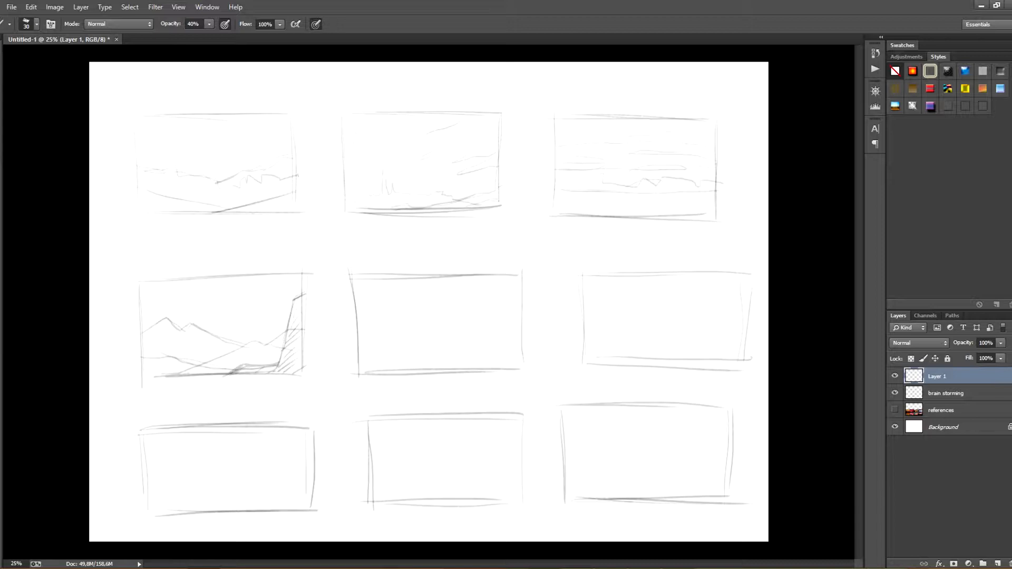
Sketch a V-shaped valley with a hatched slope and small spiky shapes at its base in the centre frame
{"action": "left_click_drag", "start_coordinate": [442, 370], "coordinate": [496, 350]}
{"action": "mouse_move", "coordinate": [474, 359]}
{"action": "left_mouse_down"}
{"action": "mouse_move", "coordinate": [520, 341]}
{"action": "mouse_move", "coordinate": [509, 345]}
{"action": "mouse_move", "coordinate": [521, 352]}
{"action": "left_mouse_up"}
{"action": "left_click_drag", "start_coordinate": [497, 369], "coordinate": [522, 359]}
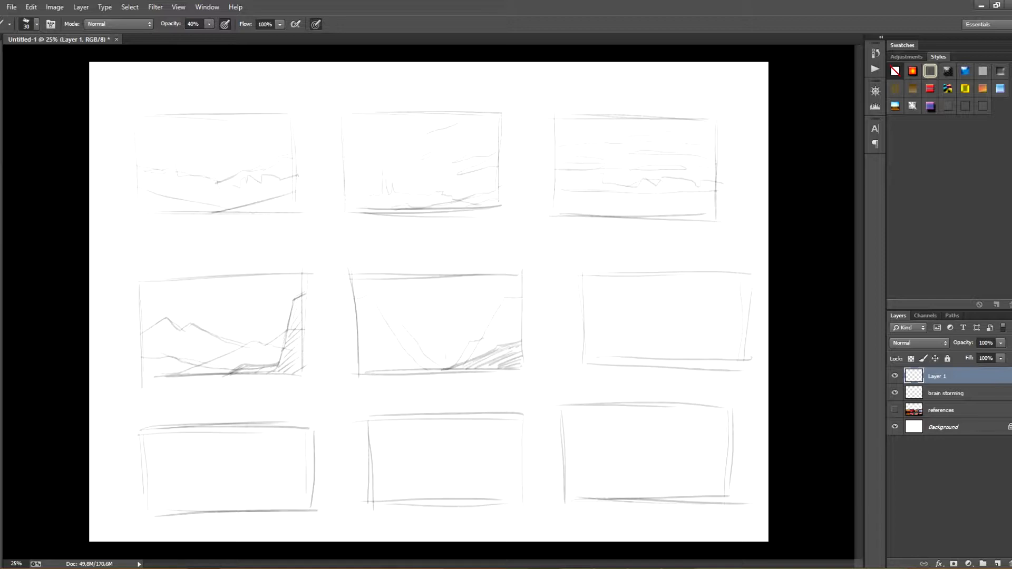
{"action": "left_click_drag", "start_coordinate": [448, 347], "coordinate": [459, 360]}
{"action": "left_click_drag", "start_coordinate": [437, 362], "coordinate": [445, 348]}
{"action": "left_click_drag", "start_coordinate": [380, 314], "coordinate": [396, 329]}
Sketch a low shoreline with hatched rocks on both sides in the middle row's right frame
{"action": "left_click_drag", "start_coordinate": [638, 360], "coordinate": [742, 357]}
{"action": "left_click_drag", "start_coordinate": [578, 342], "coordinate": [631, 365]}
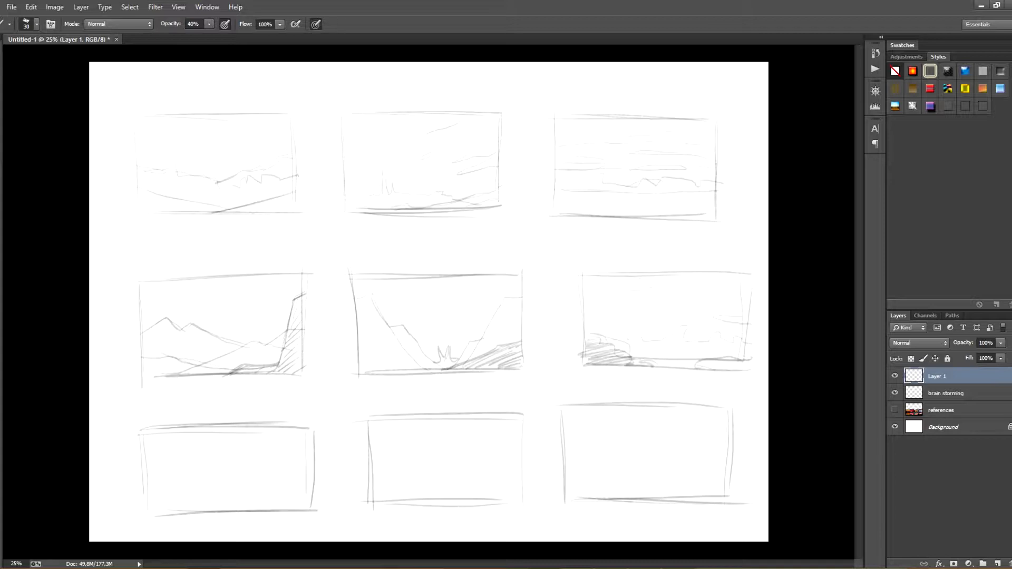
{"action": "left_click_drag", "start_coordinate": [705, 364], "coordinate": [748, 367]}
Sketch low rolling hills with a small structure on the ridge in the bottom-left frame
{"action": "mouse_move", "coordinate": [153, 479]}
{"action": "left_mouse_down"}
{"action": "mouse_move", "coordinate": [204, 487]}
{"action": "mouse_move", "coordinate": [315, 468]}
{"action": "left_mouse_up"}
{"action": "left_click_drag", "start_coordinate": [211, 485], "coordinate": [253, 482]}
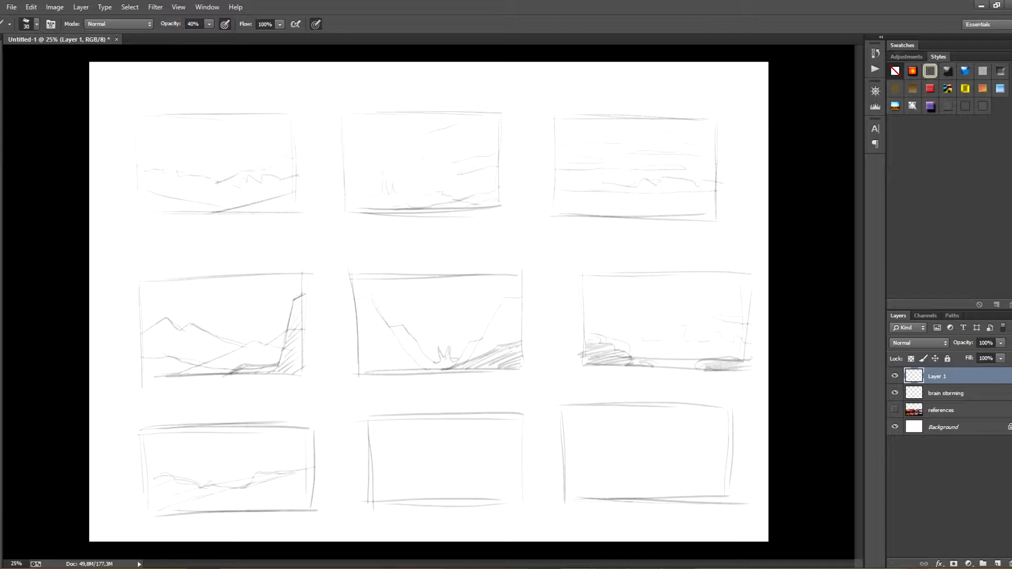
{"action": "left_click_drag", "start_coordinate": [177, 479], "coordinate": [244, 480]}
Sketch a sea horizon with two sailboats in the bottom-middle frame and a cloudy shoreline in the bottom-right frame
{"action": "left_click_drag", "start_coordinate": [373, 486], "coordinate": [499, 484]}
{"action": "mouse_move", "coordinate": [437, 488]}
{"action": "left_mouse_down"}
{"action": "mouse_move", "coordinate": [442, 475]}
{"action": "mouse_move", "coordinate": [446, 486]}
{"action": "mouse_move", "coordinate": [485, 474]}
{"action": "mouse_move", "coordinate": [488, 493]}
{"action": "left_mouse_up"}
{"action": "mouse_move", "coordinate": [426, 461]}
{"action": "left_mouse_down"}
{"action": "mouse_move", "coordinate": [460, 462]}
{"action": "mouse_move", "coordinate": [456, 481]}
{"action": "left_mouse_up"}
{"action": "key", "text": "ctrl+z"}
{"action": "left_click_drag", "start_coordinate": [440, 492], "coordinate": [438, 502]}
{"action": "left_click_drag", "start_coordinate": [457, 487], "coordinate": [456, 499]}
{"action": "left_click_drag", "start_coordinate": [573, 471], "coordinate": [679, 468]}
{"action": "left_click_drag", "start_coordinate": [569, 462], "coordinate": [682, 466]}
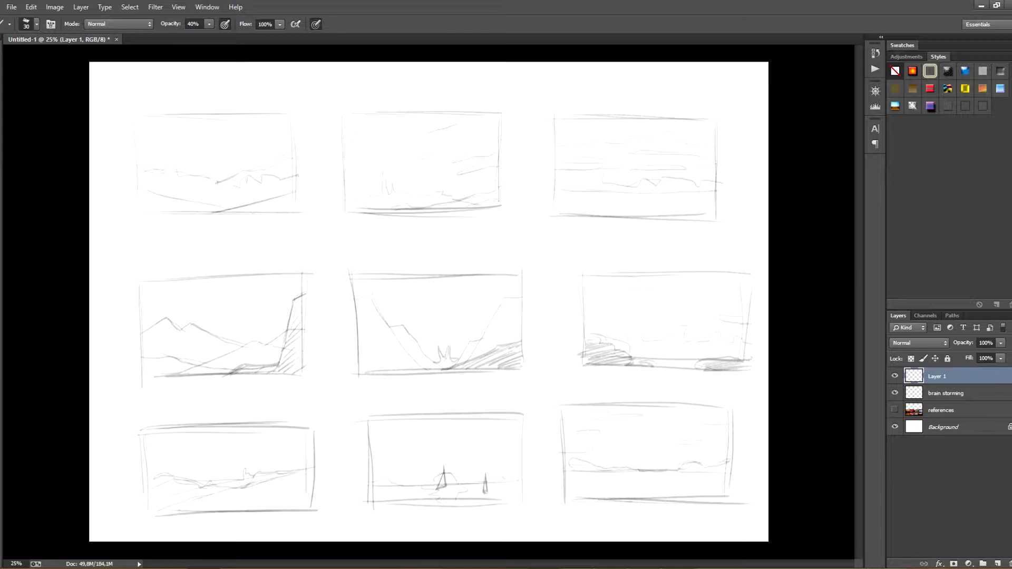
Set the brush colour to red, tick the bottom-middle and top-left thumbnails, and start crossing out the centre one
{"action": "left_click", "coordinate": [894, 355]}
{"action": "key", "text": "Return"}
{"action": "left_click_drag", "start_coordinate": [515, 396], "coordinate": [526, 388]}
{"action": "left_click_drag", "start_coordinate": [288, 100], "coordinate": [297, 92]}
{"action": "left_click_drag", "start_coordinate": [522, 256], "coordinate": [523, 264]}
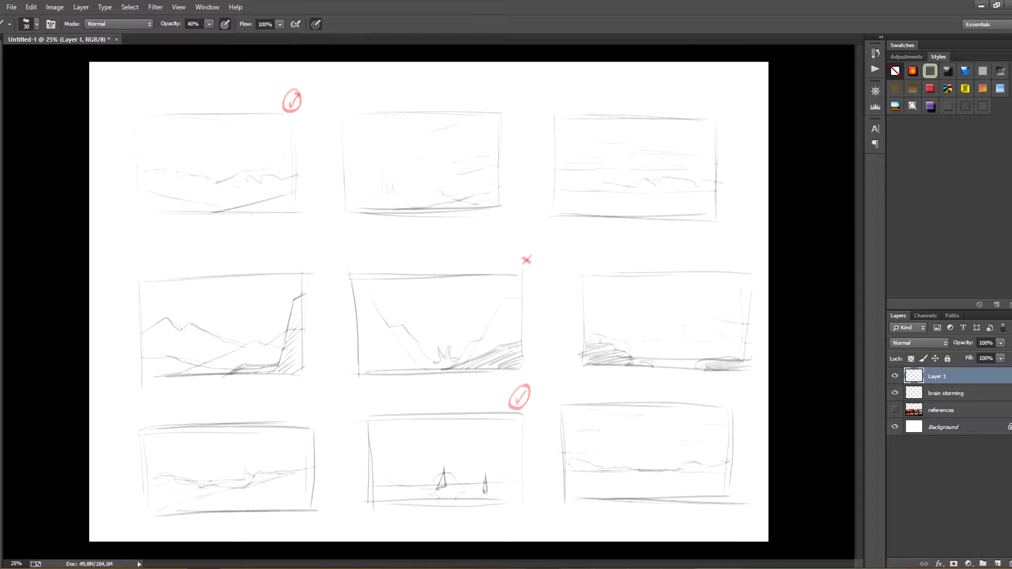
Mark the remaining thumbnails in red, ticking the top-right and bottom-right ones and crossing out the other four
{"action": "left_click_drag", "start_coordinate": [501, 98], "coordinate": [512, 106]}
{"action": "left_click_drag", "start_coordinate": [511, 98], "coordinate": [499, 109]}
{"action": "left_click_drag", "start_coordinate": [301, 258], "coordinate": [314, 267]}
{"action": "left_click_drag", "start_coordinate": [313, 258], "coordinate": [302, 268]}
{"action": "left_click_drag", "start_coordinate": [309, 417], "coordinate": [316, 413]}
{"action": "left_click_drag", "start_coordinate": [743, 390], "coordinate": [735, 392]}
{"action": "left_click_drag", "start_coordinate": [747, 246], "coordinate": [749, 257]}
{"action": "left_click_drag", "start_coordinate": [719, 103], "coordinate": [728, 100]}
{"action": "left_click_drag", "start_coordinate": [726, 96], "coordinate": [723, 95]}
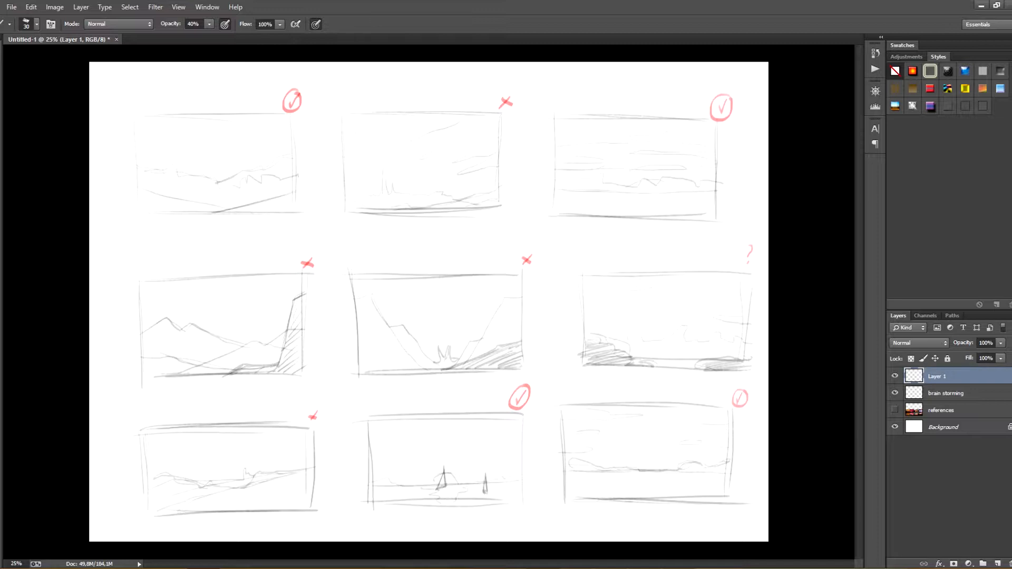
{"action": "left_click_drag", "start_coordinate": [728, 251], "coordinate": [742, 262]}
{"action": "left_click_drag", "start_coordinate": [741, 251], "coordinate": [730, 263]}
Merge the frame and sketch layers into one layer and name it "brain storming"
{"action": "left_click", "coordinate": [946, 393], "text": "shift"}
{"action": "right_click", "coordinate": [972, 393]}
{"action": "left_click", "coordinate": [895, 438]}
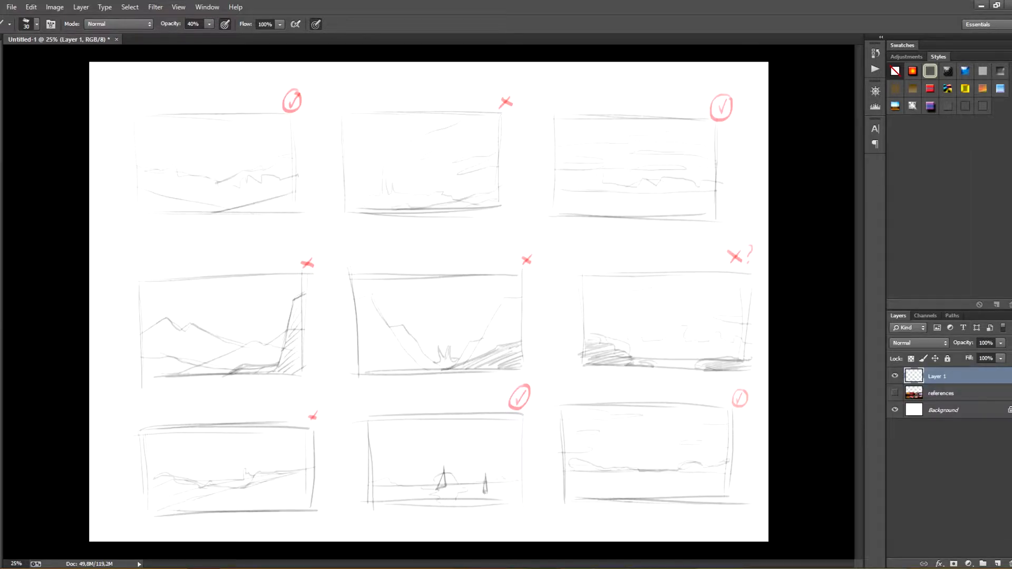
{"action": "double_click", "coordinate": [937, 376]}
{"action": "type", "text": "brain storming"}
{"action": "key", "text": "Return"}
Erase the five crossed-out thumbnails on a duplicate of the brain storming layer, with the original layer hidden
{"action": "key", "text": "ctrl+j"}
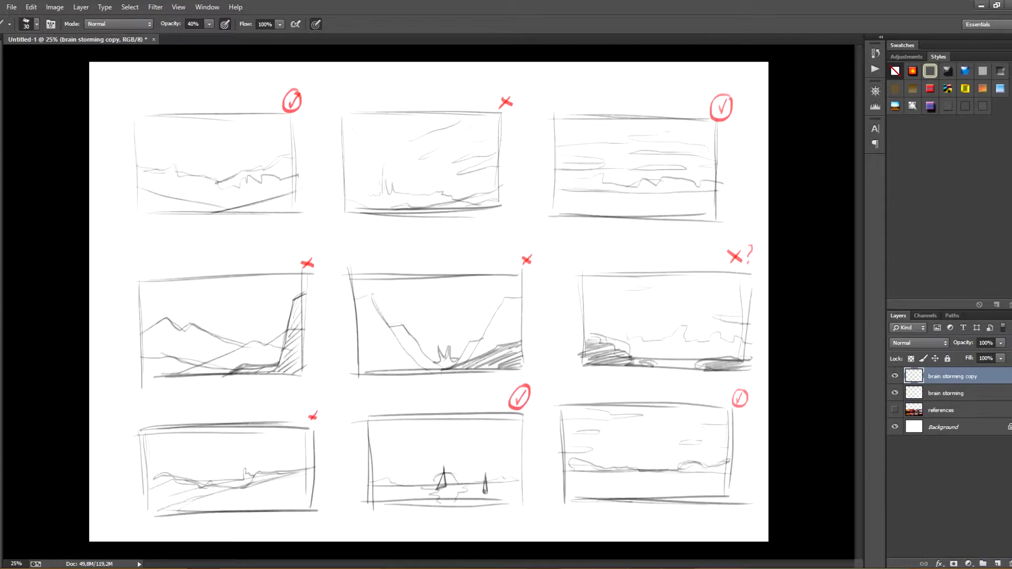
{"action": "left_click", "coordinate": [894, 393]}
{"action": "key", "text": "e"}
{"action": "key", "text": "]"}
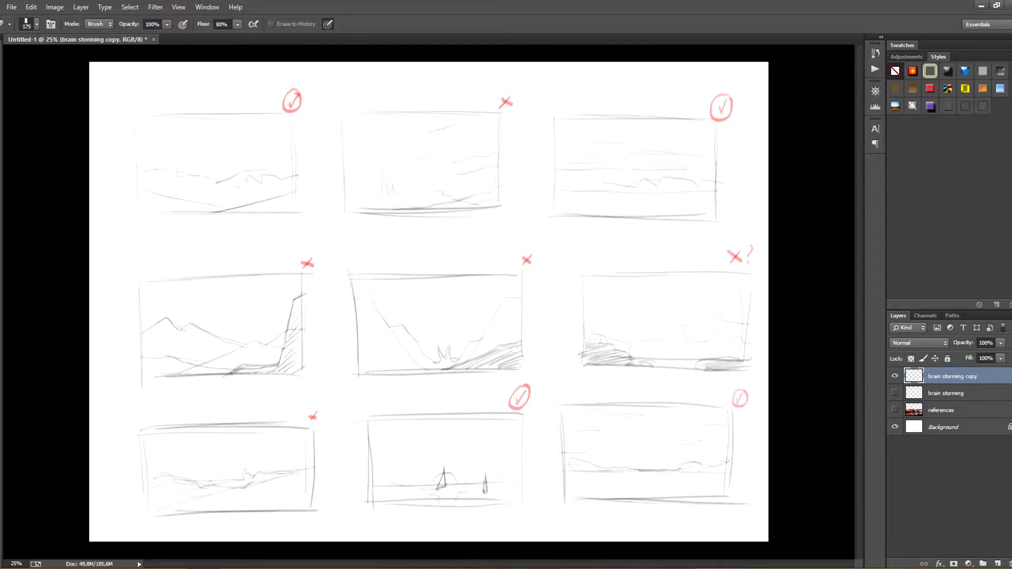
{"action": "mouse_move", "coordinate": [361, 211]}
{"action": "left_mouse_down"}
{"action": "mouse_move", "coordinate": [453, 203]}
{"action": "mouse_move", "coordinate": [490, 253]}
{"action": "mouse_move", "coordinate": [211, 316]}
{"action": "mouse_move", "coordinate": [232, 395]}
{"action": "mouse_move", "coordinate": [311, 511]}
{"action": "mouse_move", "coordinate": [521, 364]}
{"action": "mouse_move", "coordinate": [738, 274]}
{"action": "mouse_move", "coordinate": [606, 274]}
{"action": "left_mouse_up"}
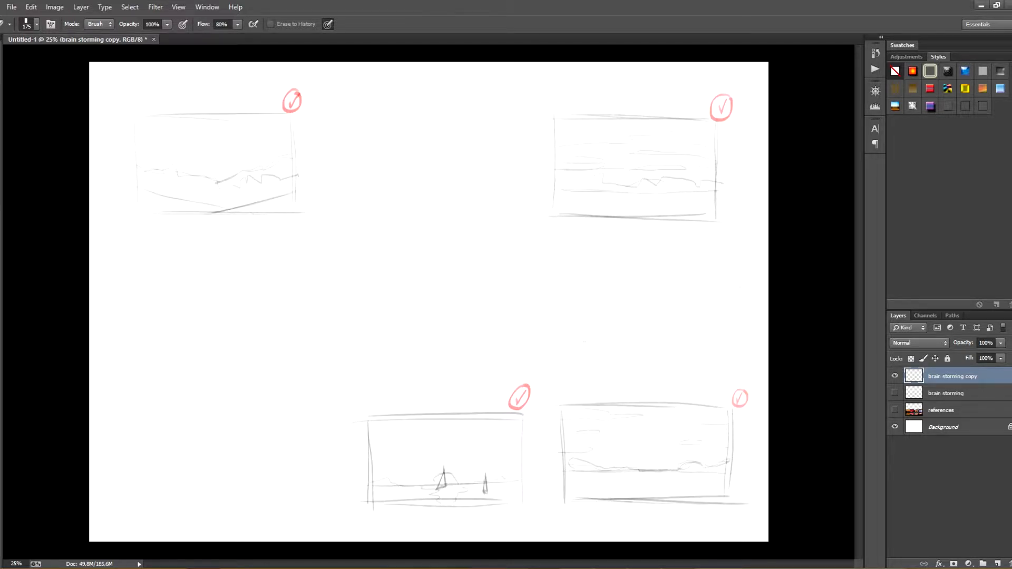
Lasso the two bottom thumbnails, enlarge them together and shift them up and to the left
{"action": "key", "text": "l"}
{"action": "left_click", "coordinate": [317, 372]}
{"action": "left_click", "coordinate": [804, 357]}
{"action": "left_click", "coordinate": [739, 531]}
{"action": "left_click", "coordinate": [310, 513]}
{"action": "double_click", "coordinate": [306, 394]}
{"action": "key", "text": "ctrl+t"}
{"action": "left_click_drag", "start_coordinate": [306, 357], "coordinate": [149, 301]}
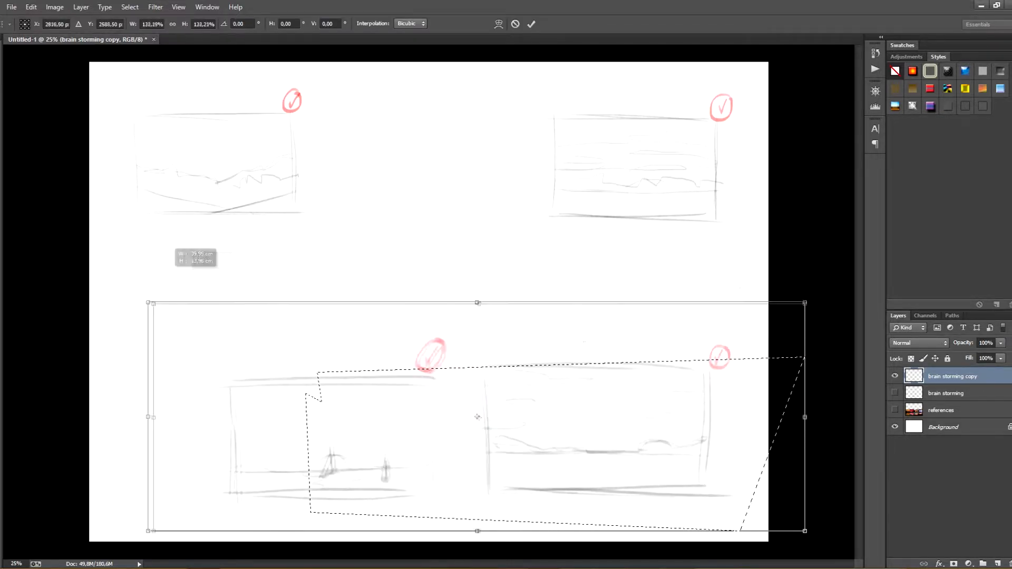
{"action": "left_click_drag", "start_coordinate": [369, 400], "coordinate": [336, 383]}
{"action": "key", "text": "Return"}
Lasso the two upper thumbnails together, move them down closer to the bottom pair, and deselect
{"action": "left_click", "coordinate": [125, 102]}
{"action": "left_click", "coordinate": [132, 264]}
{"action": "left_click", "coordinate": [749, 271]}
{"action": "left_click", "coordinate": [750, 57]}
{"action": "left_click", "coordinate": [130, 94]}
{"action": "double_click", "coordinate": [137, 114]}
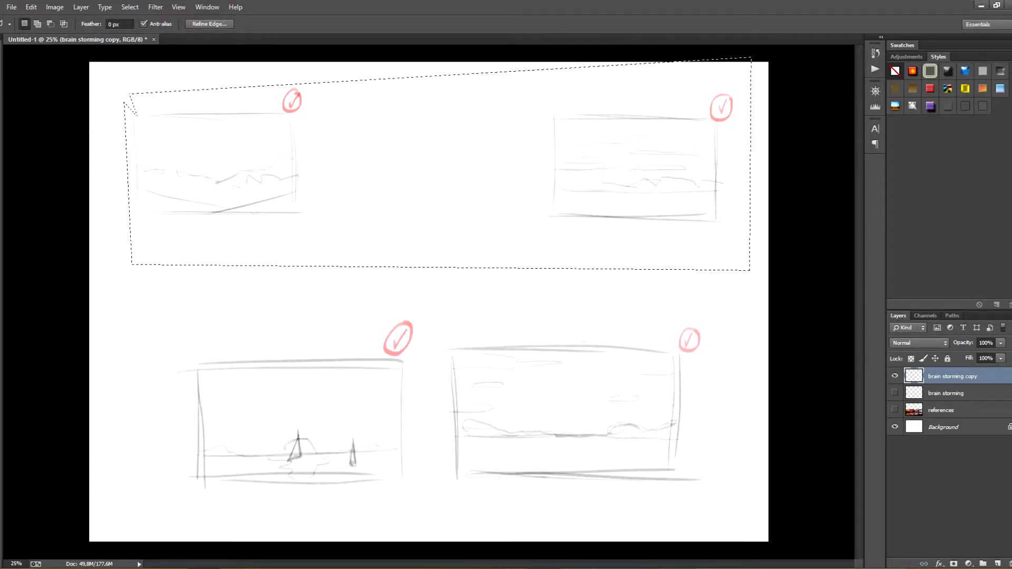
{"action": "mouse_move", "coordinate": [216, 162]}
{"action": "left_mouse_down"}
{"action": "mouse_move", "coordinate": [296, 228]}
{"action": "mouse_move", "coordinate": [221, 224]}
{"action": "left_mouse_up"}
{"action": "key", "text": "ctrl+d"}
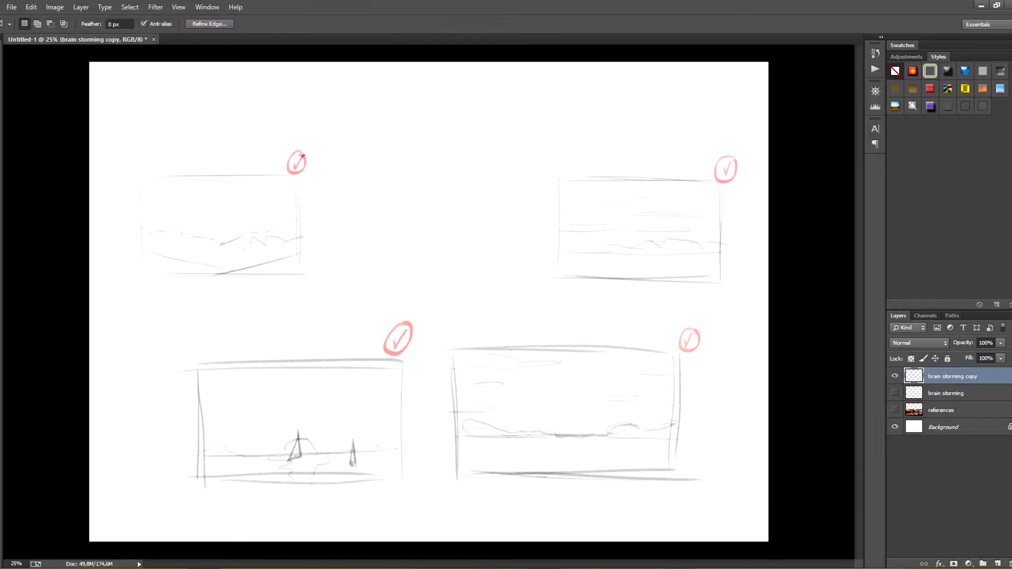
Lasso the upper-right thumbnail, move it left and enlarge it to align above the lower-right thumbnail
{"action": "left_click", "coordinate": [520, 159]}
{"action": "left_click", "coordinate": [519, 304]}
{"action": "left_click", "coordinate": [741, 304]}
{"action": "left_click", "coordinate": [741, 113]}
{"action": "double_click", "coordinate": [565, 169]}
{"action": "left_click_drag", "start_coordinate": [627, 224], "coordinate": [556, 229]}
{"action": "key", "text": "ctrl+t"}
{"action": "mouse_move", "coordinate": [671, 161]}
{"action": "left_mouse_down"}
{"action": "mouse_move", "coordinate": [745, 107]}
{"action": "mouse_move", "coordinate": [688, 144]}
{"action": "left_mouse_up"}
{"action": "key", "text": "Return"}
Lasso the upper-left thumbnail, enlarge it, place it above the lower-left thumbnail, and deselect
{"action": "left_click", "coordinate": [320, 124]}
{"action": "left_click", "coordinate": [324, 302]}
{"action": "left_click", "coordinate": [102, 304]}
{"action": "left_click", "coordinate": [108, 131]}
{"action": "left_click", "coordinate": [296, 111]}
{"action": "double_click", "coordinate": [304, 135]}
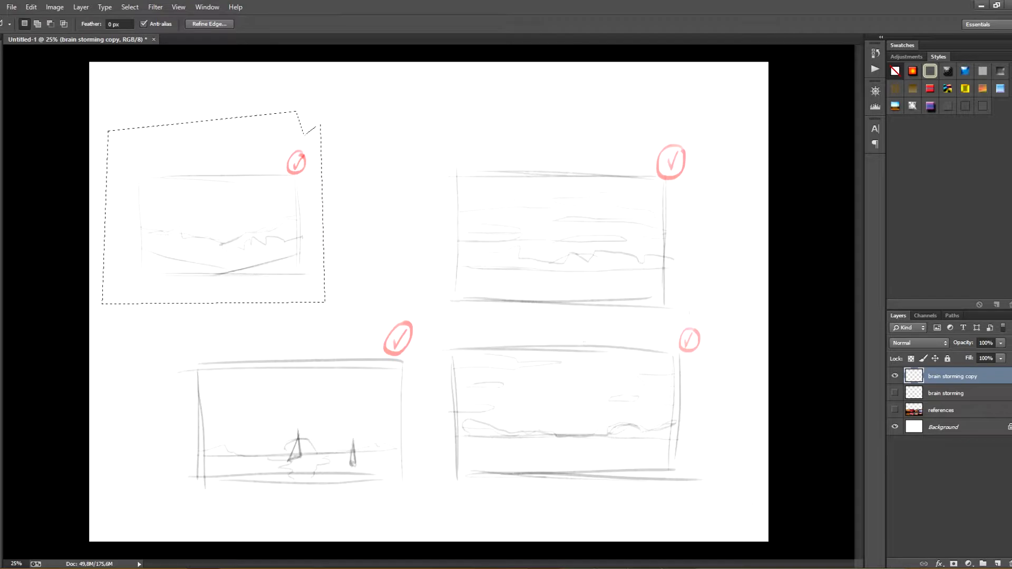
{"action": "key", "text": "ctrl+t"}
{"action": "left_click_drag", "start_coordinate": [324, 112], "coordinate": [397, 50]}
{"action": "left_click_drag", "start_coordinate": [298, 206], "coordinate": [334, 243]}
{"action": "key", "text": "Return"}
{"action": "key", "text": "ctrl+d"}
Erase the red tick marks from all four selected thumbnails
{"action": "key", "text": "e"}
{"action": "mouse_move", "coordinate": [398, 151]}
{"action": "left_mouse_down"}
{"action": "mouse_move", "coordinate": [403, 143]}
{"action": "mouse_move", "coordinate": [393, 164]}
{"action": "left_mouse_up"}
{"action": "left_click_drag", "start_coordinate": [671, 155], "coordinate": [670, 177]}
{"action": "left_click_drag", "start_coordinate": [689, 336], "coordinate": [687, 350]}
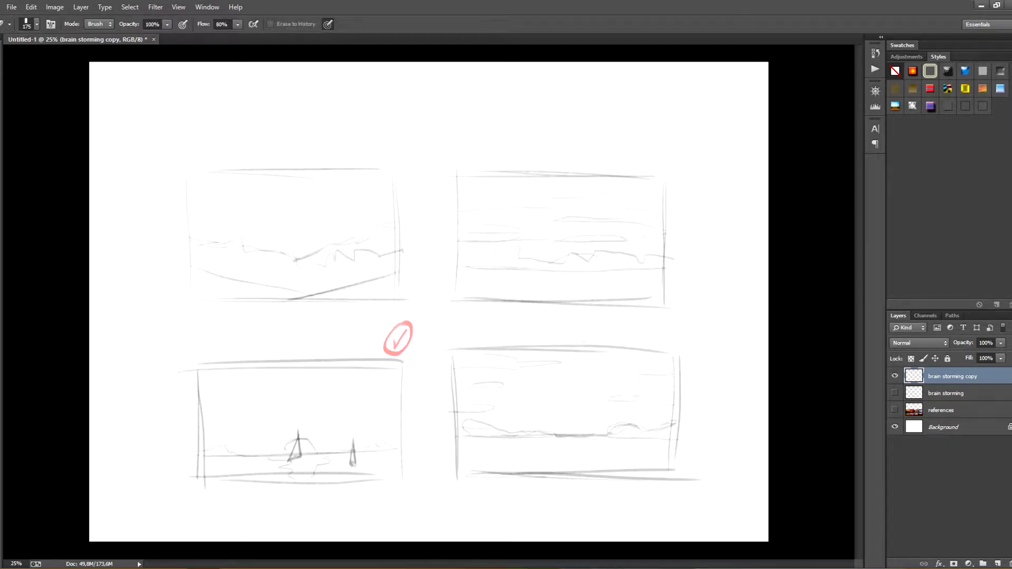
{"action": "left_click_drag", "start_coordinate": [398, 331], "coordinate": [396, 353]}
Move the four thumbnails up slightly to centre them on the canvas and rename their layer "sleections"
{"action": "key", "text": "v"}
{"action": "left_click_drag", "start_coordinate": [519, 270], "coordinate": [520, 240]}
{"action": "double_click", "coordinate": [952, 376]}
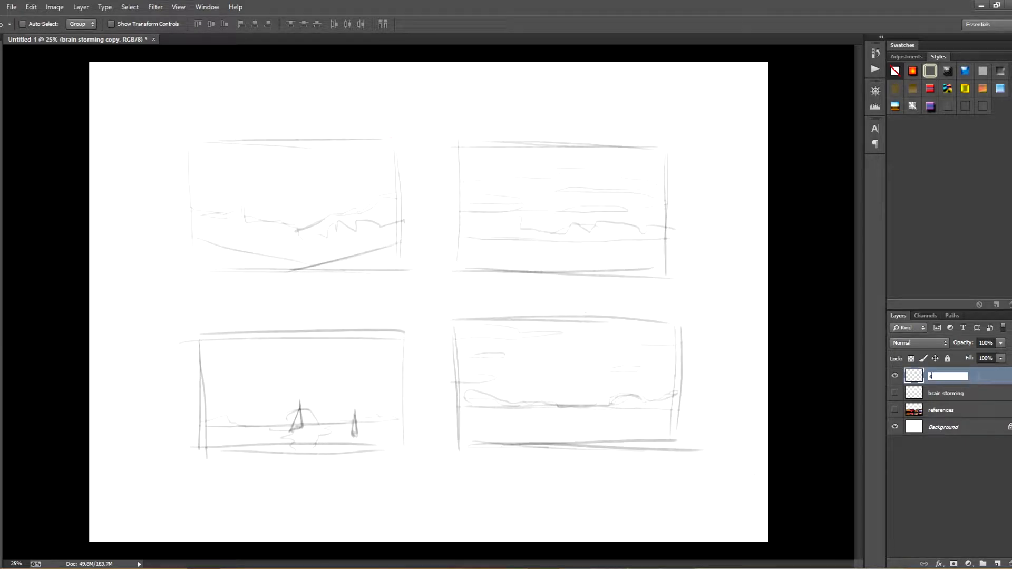
{"action": "type", "text": "sleections"}
{"action": "key", "text": "Return"}
Add a new layer and brush red horizon lines and left-edge guides on the two upper thumbnails
{"action": "key", "text": "b"}
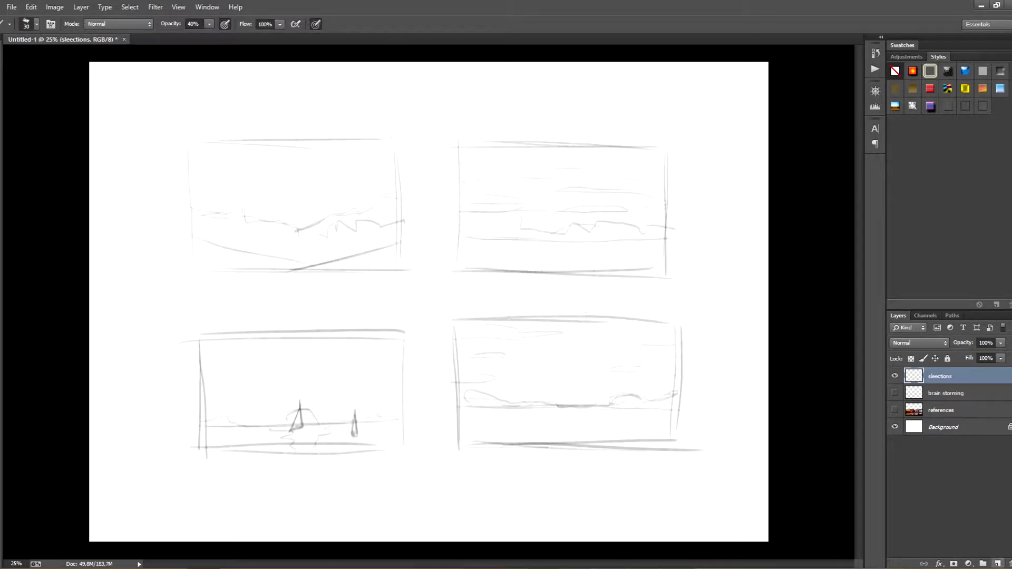
{"action": "left_click", "coordinate": [997, 563]}
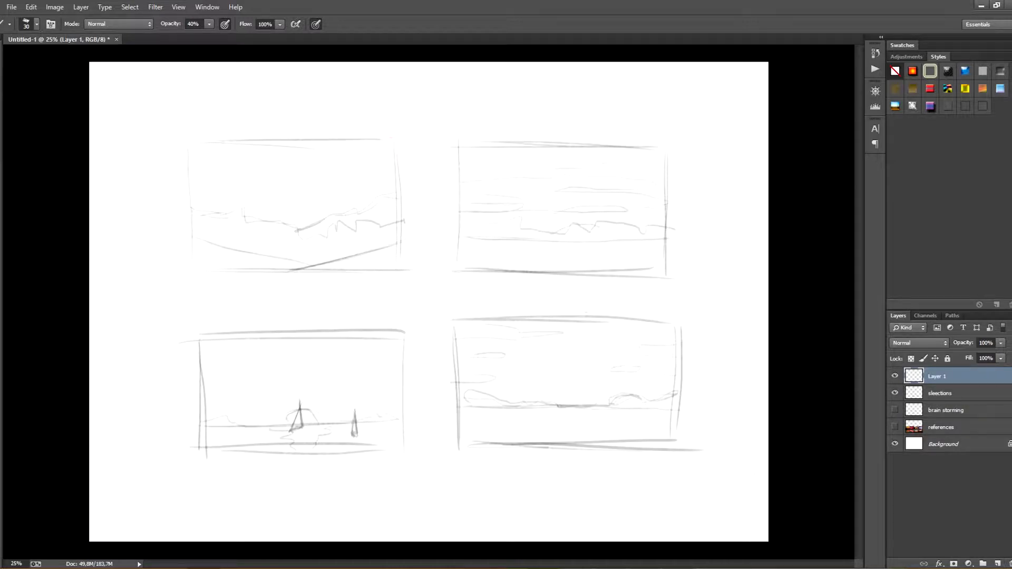
{"action": "left_click_drag", "start_coordinate": [170, 157], "coordinate": [175, 272]}
{"action": "left_click_drag", "start_coordinate": [169, 213], "coordinate": [392, 214]}
{"action": "left_click_drag", "start_coordinate": [455, 236], "coordinate": [698, 238]}
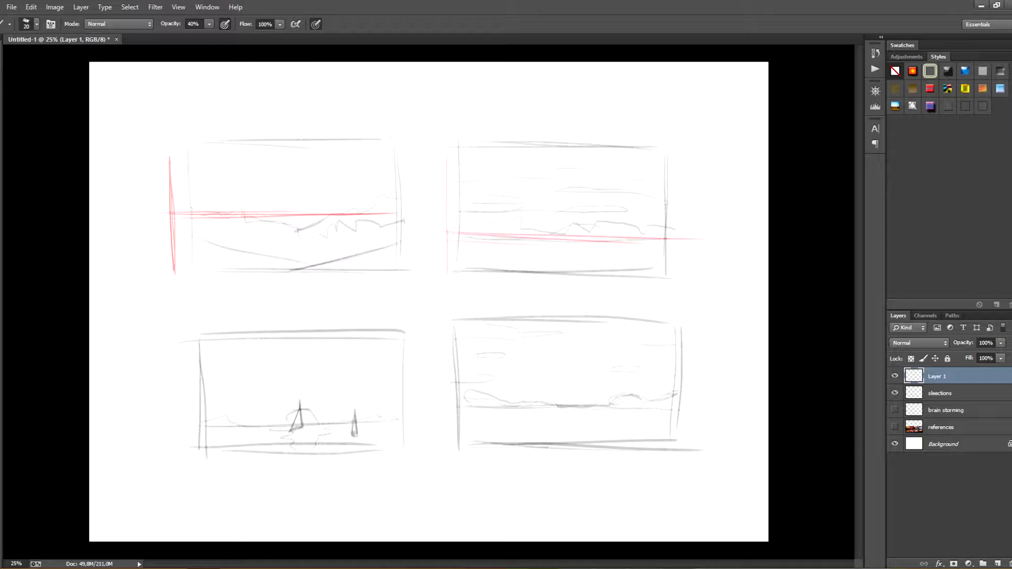
{"action": "key", "text": "ctrl+z"}
{"action": "left_click_drag", "start_coordinate": [453, 236], "coordinate": [700, 240]}
Brush red horizon lines and left-edge guides on the two lower thumbnails
{"action": "left_click_drag", "start_coordinate": [192, 336], "coordinate": [193, 460]}
{"action": "left_click_drag", "start_coordinate": [179, 424], "coordinate": [375, 421]}
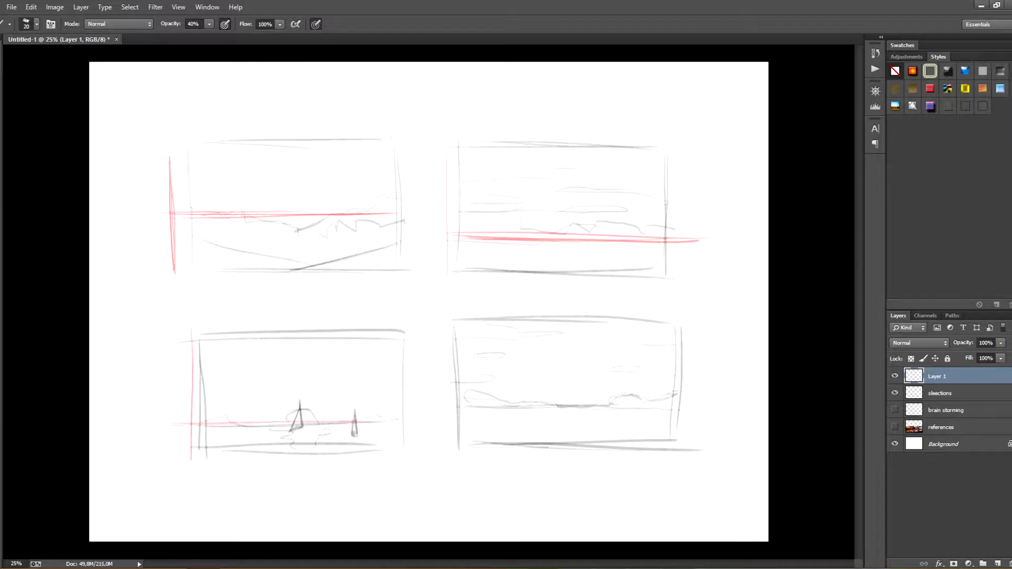
{"action": "left_click_drag", "start_coordinate": [210, 425], "coordinate": [425, 419]}
{"action": "left_click_drag", "start_coordinate": [444, 319], "coordinate": [445, 462]}
{"action": "left_click_drag", "start_coordinate": [424, 404], "coordinate": [690, 416]}
{"action": "left_click_drag", "start_coordinate": [607, 413], "coordinate": [713, 418]}
Mark the sky and ground heights with red vertical bars beside each thumbnail, plus small marks by the upper two
{"action": "left_click_drag", "start_coordinate": [411, 325], "coordinate": [424, 409]}
{"action": "key", "text": "ctrl+z"}
{"action": "left_click_drag", "start_coordinate": [417, 426], "coordinate": [421, 450]}
{"action": "left_click_drag", "start_coordinate": [407, 141], "coordinate": [410, 202]}
{"action": "mouse_move", "coordinate": [409, 217]}
{"action": "left_mouse_down"}
{"action": "mouse_move", "coordinate": [420, 217]}
{"action": "mouse_move", "coordinate": [417, 260]}
{"action": "left_mouse_up"}
{"action": "left_click_drag", "start_coordinate": [686, 158], "coordinate": [678, 279]}
{"action": "left_click_drag", "start_coordinate": [697, 344], "coordinate": [698, 406]}
{"action": "left_click_drag", "start_coordinate": [694, 423], "coordinate": [694, 437]}
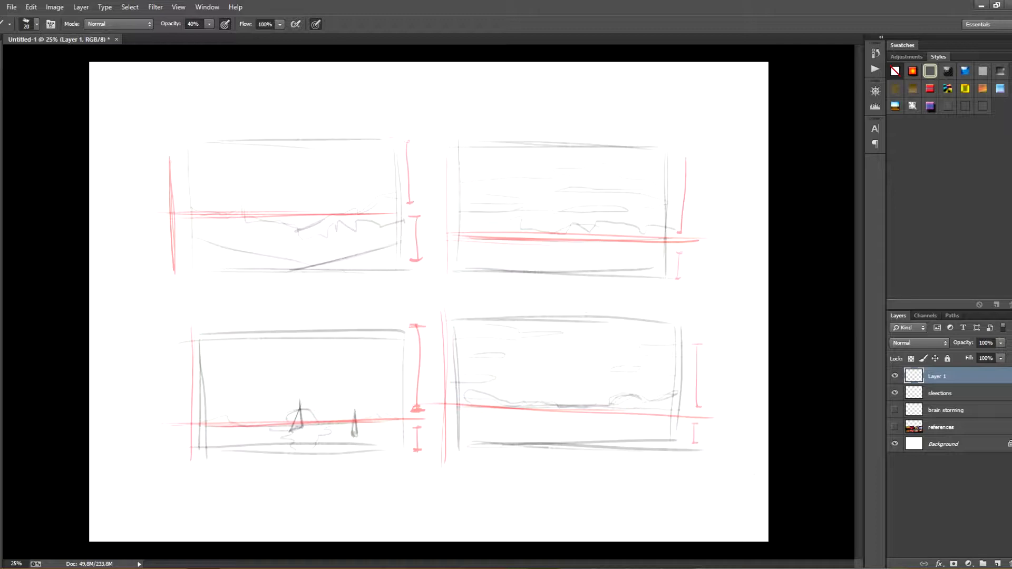
{"action": "left_click_drag", "start_coordinate": [414, 134], "coordinate": [422, 143]}
{"action": "mouse_move", "coordinate": [411, 136]}
{"action": "left_mouse_down"}
{"action": "mouse_move", "coordinate": [419, 152]}
{"action": "mouse_move", "coordinate": [418, 122]}
{"action": "left_mouse_up"}
{"action": "mouse_move", "coordinate": [697, 144]}
{"action": "left_mouse_down"}
{"action": "mouse_move", "coordinate": [707, 141]}
{"action": "mouse_move", "coordinate": [700, 130]}
{"action": "left_mouse_up"}
Remove the layer with the red guide marks and add a new empty layer above sleections
{"action": "key", "text": "ctrl+alt+z"}
{"action": "key", "text": "ctrl+alt+z"}
{"action": "key", "text": "ctrl+alt+z"}
{"action": "key", "text": "ctrl+alt+z"}
{"action": "key", "text": "Delete"}
{"action": "left_click", "coordinate": [997, 563]}
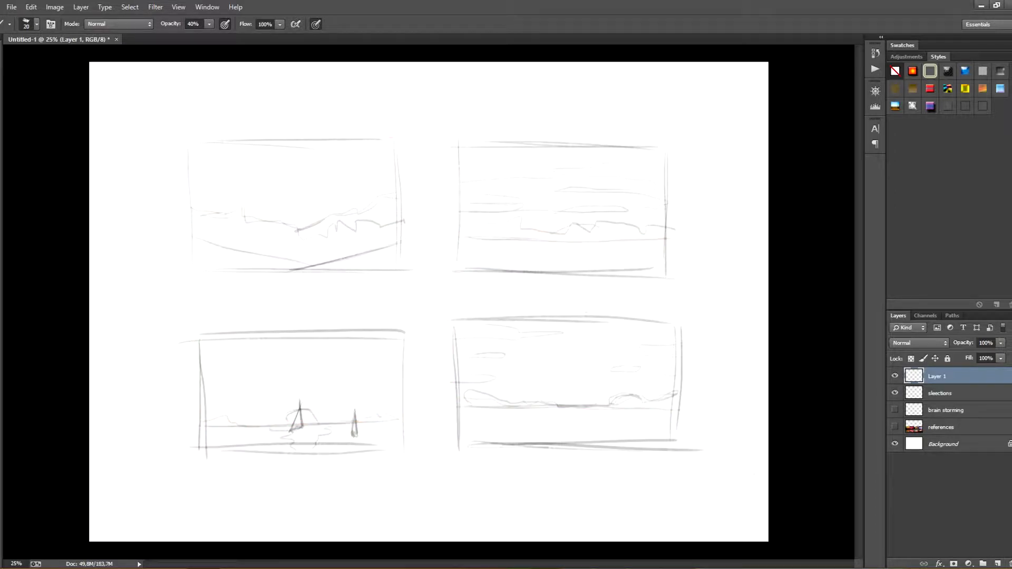
Write a red "1 -" note near the canvas's upper-right corner, followed by a horizontal line ending in vertical bars
{"action": "left_click_drag", "start_coordinate": [679, 81], "coordinate": [675, 89]}
{"action": "mouse_move", "coordinate": [682, 85]}
{"action": "left_mouse_down"}
{"action": "mouse_move", "coordinate": [739, 85]}
{"action": "mouse_move", "coordinate": [742, 96]}
{"action": "left_mouse_up"}
{"action": "left_click_drag", "start_coordinate": [746, 68], "coordinate": [746, 86]}
Try marking the ground and sky areas of the two right-hand thumbnails with red strokes
{"action": "left_click_drag", "start_coordinate": [617, 262], "coordinate": [636, 254]}
{"action": "left_click_drag", "start_coordinate": [690, 246], "coordinate": [689, 258]}
{"action": "key", "text": "ctrl+z"}
{"action": "left_click_drag", "start_coordinate": [476, 326], "coordinate": [564, 333]}
{"action": "left_click_drag", "start_coordinate": [470, 356], "coordinate": [509, 355]}
{"action": "key", "text": "ctrl+alt+z"}
{"action": "key", "text": "ctrl+alt+z"}
Try red strokes across the upper-left thumbnail, undo them, and erase the leftover red hatching from the thumbnails
{"action": "left_click_drag", "start_coordinate": [195, 195], "coordinate": [256, 165]}
{"action": "left_click_drag", "start_coordinate": [255, 212], "coordinate": [342, 152]}
{"action": "left_click_drag", "start_coordinate": [318, 214], "coordinate": [405, 168]}
{"action": "key", "text": "ctrl+alt+z"}
{"action": "key", "text": "ctrl+alt+z"}
{"action": "key", "text": "ctrl+alt+z"}
{"action": "key", "text": "e"}
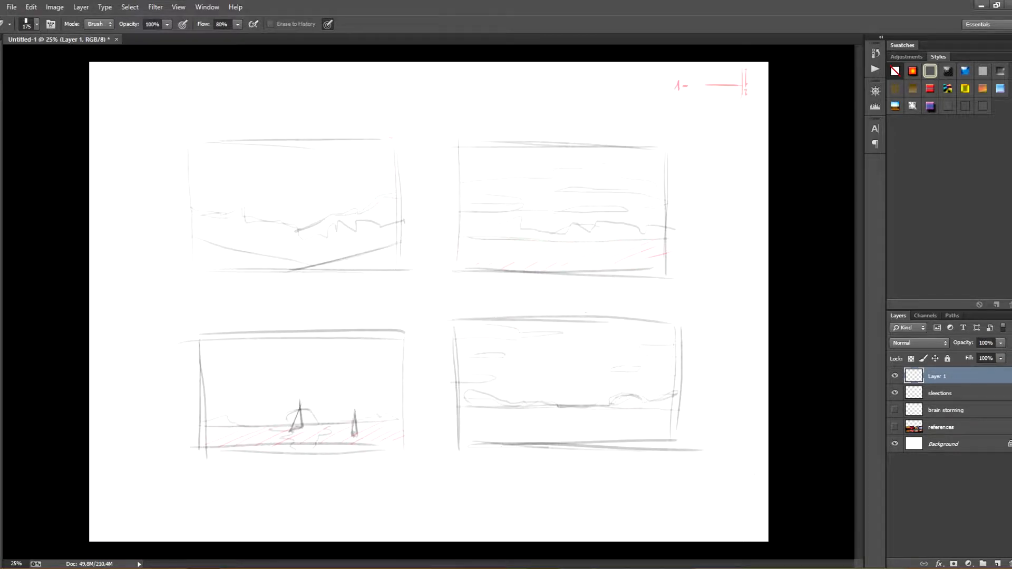
{"action": "left_click_drag", "start_coordinate": [662, 255], "coordinate": [466, 256]}
{"action": "key", "text": "b"}
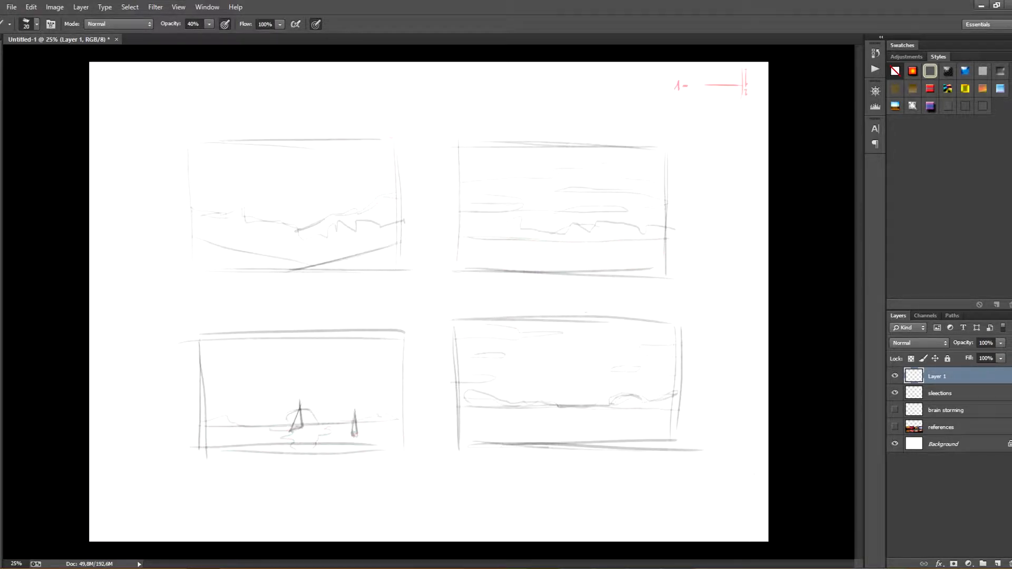
{"action": "left_click_drag", "start_coordinate": [648, 256], "coordinate": [687, 256]}
{"action": "left_click_drag", "start_coordinate": [705, 238], "coordinate": [708, 239]}
{"action": "left_click_drag", "start_coordinate": [695, 250], "coordinate": [707, 244]}
{"action": "key", "text": "ctrl+alt+z"}
{"action": "key", "text": "ctrl+alt+z"}
{"action": "key", "text": "ctrl+alt+z"}
Write the red note "2 - SEA" beneath the first note
{"action": "left_click_drag", "start_coordinate": [674, 104], "coordinate": [690, 107]}
{"action": "left_click_drag", "start_coordinate": [710, 104], "coordinate": [704, 112]}
{"action": "left_click_drag", "start_coordinate": [715, 108], "coordinate": [720, 105]}
{"action": "left_click_drag", "start_coordinate": [716, 109], "coordinate": [720, 109]}
{"action": "left_click_drag", "start_coordinate": [726, 113], "coordinate": [730, 106]}
{"action": "left_click_drag", "start_coordinate": [486, 135], "coordinate": [641, 196]}
{"action": "key", "text": "ctrl+z"}
{"action": "left_click_drag", "start_coordinate": [458, 369], "coordinate": [521, 305]}
{"action": "key", "text": "ctrl+z"}
{"action": "left_click_drag", "start_coordinate": [685, 298], "coordinate": [690, 294]}
{"action": "key", "text": "ctrl+z"}
Write the red note "3 - FOGGY" beneath the second note
{"action": "mouse_move", "coordinate": [674, 127]}
{"action": "left_mouse_down"}
{"action": "mouse_move", "coordinate": [674, 137]}
{"action": "mouse_move", "coordinate": [705, 140]}
{"action": "left_mouse_up"}
{"action": "left_click_drag", "start_coordinate": [716, 132], "coordinate": [725, 136]}
{"action": "left_click_drag", "start_coordinate": [733, 134], "coordinate": [731, 136]}
{"action": "left_click_drag", "start_coordinate": [735, 132], "coordinate": [741, 140]}
Hatch the land bands in red on the two upper thumbnails and the lower-left thumbnail
{"action": "mouse_move", "coordinate": [193, 232]}
{"action": "left_mouse_down"}
{"action": "mouse_move", "coordinate": [245, 215]}
{"action": "mouse_move", "coordinate": [388, 232]}
{"action": "left_mouse_up"}
{"action": "mouse_move", "coordinate": [470, 240]}
{"action": "left_mouse_down"}
{"action": "mouse_move", "coordinate": [574, 227]}
{"action": "mouse_move", "coordinate": [664, 237]}
{"action": "left_mouse_up"}
{"action": "left_click_drag", "start_coordinate": [222, 422], "coordinate": [238, 422]}
{"action": "left_click_drag", "start_coordinate": [305, 422], "coordinate": [316, 420]}
{"action": "left_click_drag", "start_coordinate": [367, 421], "coordinate": [385, 419]}
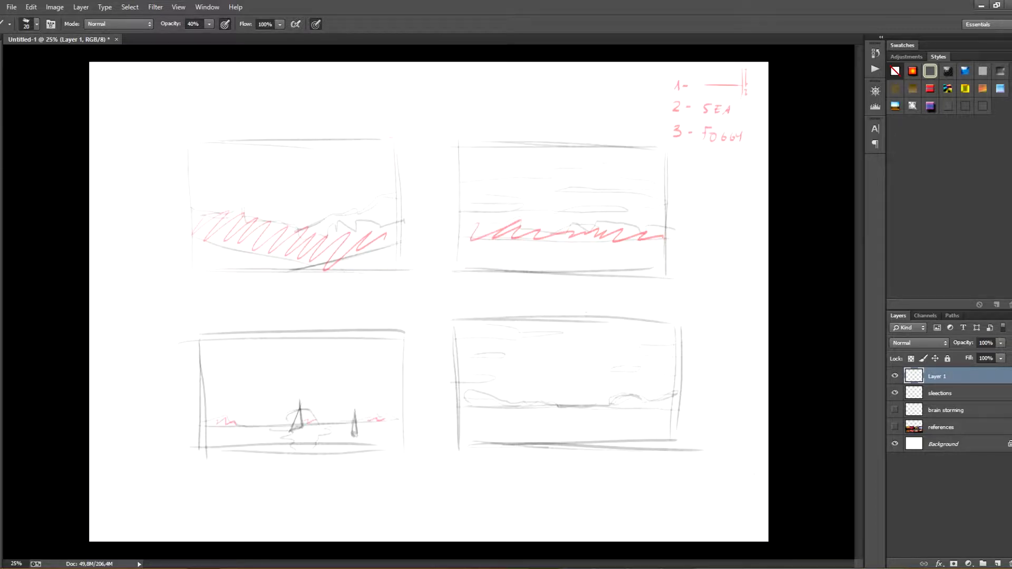
Hatch the hills of the lower-right thumbnail in red and mark it with a circled minus and a circled check
{"action": "left_click_drag", "start_coordinate": [474, 399], "coordinate": [519, 407]}
{"action": "left_click_drag", "start_coordinate": [617, 403], "coordinate": [692, 388]}
{"action": "mouse_move", "coordinate": [710, 377]}
{"action": "left_mouse_down"}
{"action": "mouse_move", "coordinate": [722, 372]}
{"action": "mouse_move", "coordinate": [713, 365]}
{"action": "left_mouse_up"}
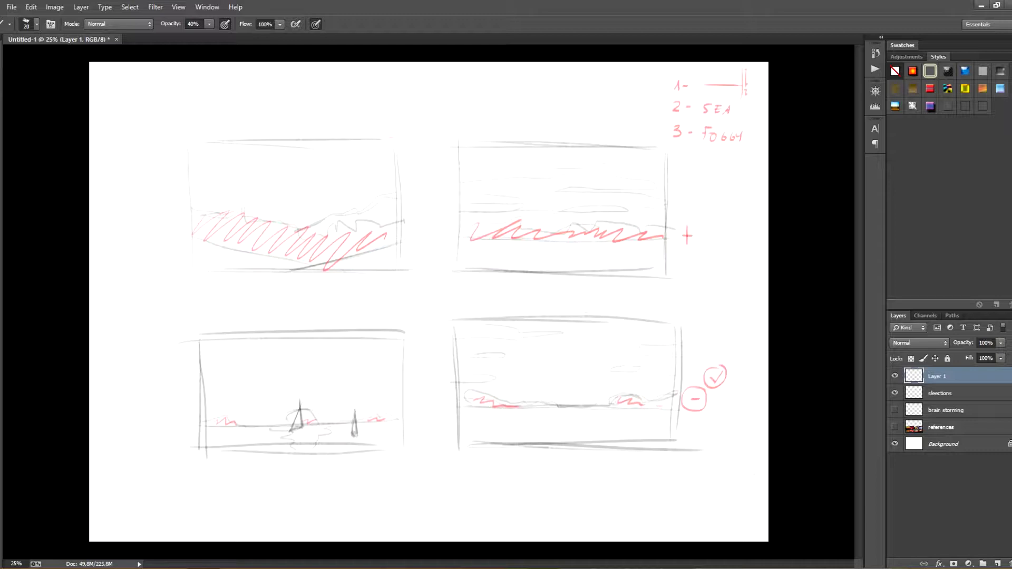
Write the red note "4 - - mountains" below the others, undoing the circle drawn around the list
{"action": "left_click_drag", "start_coordinate": [676, 156], "coordinate": [679, 167]}
{"action": "left_click_drag", "start_coordinate": [685, 161], "coordinate": [689, 161]}
{"action": "left_click_drag", "start_coordinate": [663, 65], "coordinate": [758, 66]}
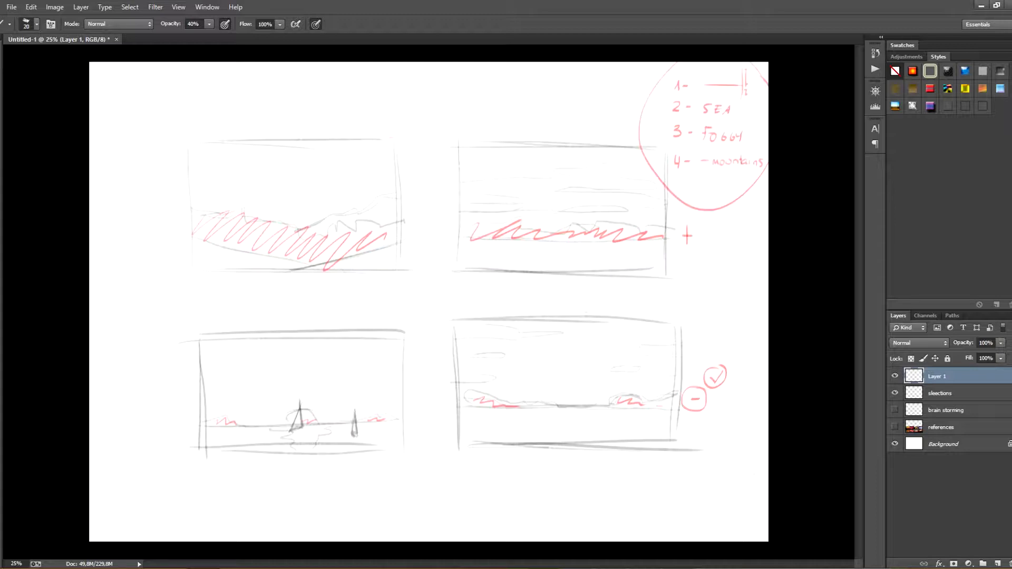
{"action": "key", "text": "ctrl+z"}
Add a new layer, hide sleections, and erase the red thumbnail markings from Layer 1, keeping only the notes list
{"action": "left_click", "coordinate": [997, 564]}
{"action": "left_click", "coordinate": [894, 410]}
{"action": "left_click", "coordinate": [936, 393]}
{"action": "key", "text": "e"}
{"action": "mouse_move", "coordinate": [203, 216]}
{"action": "left_mouse_down"}
{"action": "mouse_move", "coordinate": [341, 257]}
{"action": "mouse_move", "coordinate": [688, 236]}
{"action": "left_mouse_up"}
{"action": "left_click_drag", "start_coordinate": [226, 422], "coordinate": [715, 377]}
{"action": "key", "text": "b"}
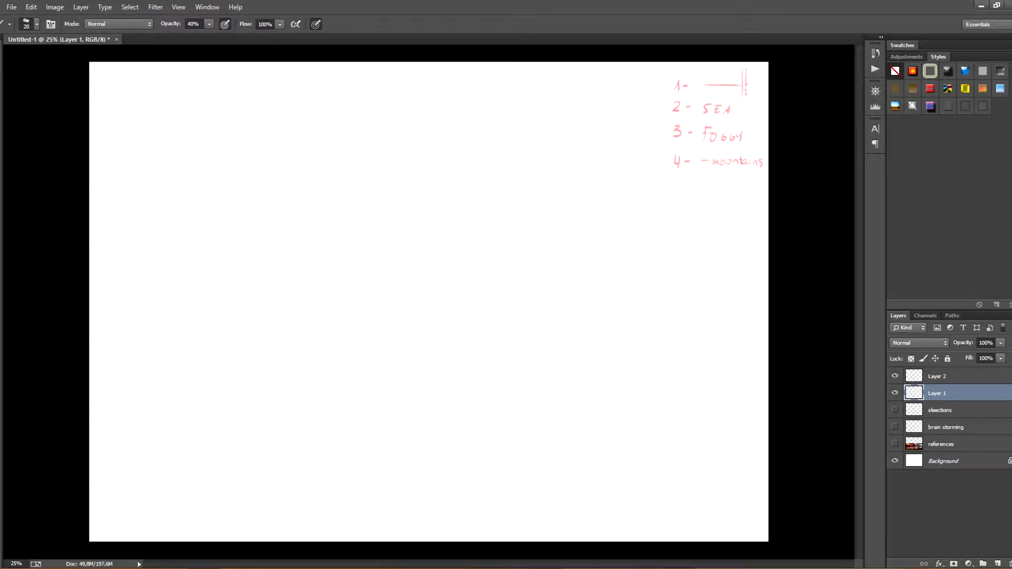
Rename Layer 1 as notes and make Layer 2 the active layer
{"action": "double_click", "coordinate": [937, 393]}
{"action": "type", "text": "notes"}
{"action": "key", "text": "Return"}
{"action": "left_click", "coordinate": [937, 376]}
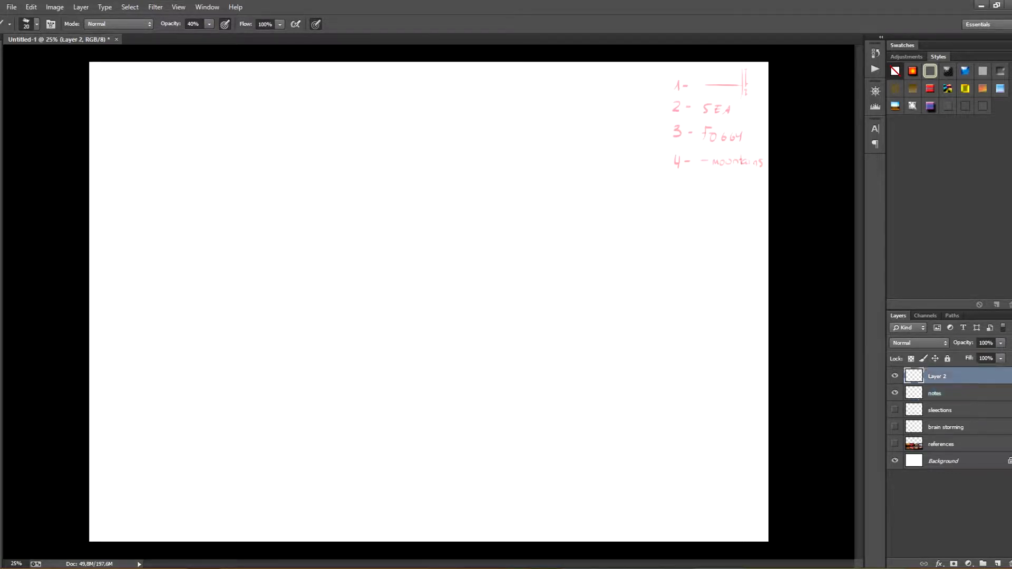
Sketch a large landscape-format rectangular frame in the middle of the canvas on Layer 2
{"action": "left_click_drag", "start_coordinate": [222, 219], "coordinate": [226, 392]}
{"action": "left_click_drag", "start_coordinate": [245, 191], "coordinate": [495, 196]}
{"action": "left_click_drag", "start_coordinate": [217, 203], "coordinate": [588, 187]}
{"action": "left_click_drag", "start_coordinate": [611, 199], "coordinate": [614, 403]}
{"action": "left_click_drag", "start_coordinate": [225, 432], "coordinate": [575, 431]}
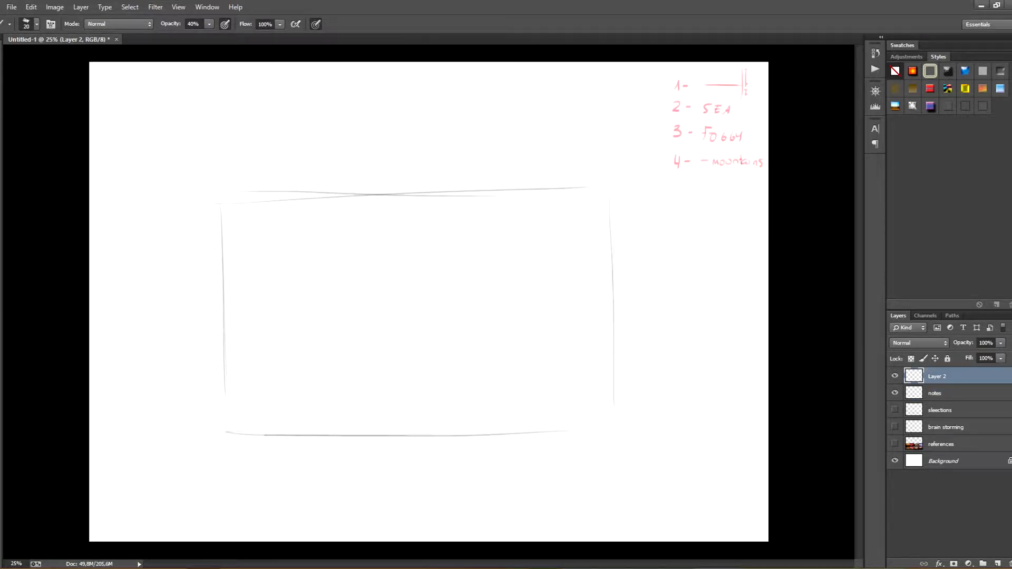
{"action": "left_click_drag", "start_coordinate": [264, 435], "coordinate": [582, 425]}
{"action": "left_click_drag", "start_coordinate": [557, 423], "coordinate": [627, 422]}
Draw vertical and horizontal thirds guides inside the frame, strengthening the lower horizontal line
{"action": "left_click_drag", "start_coordinate": [247, 377], "coordinate": [396, 379]}
{"action": "left_click_drag", "start_coordinate": [236, 369], "coordinate": [543, 368]}
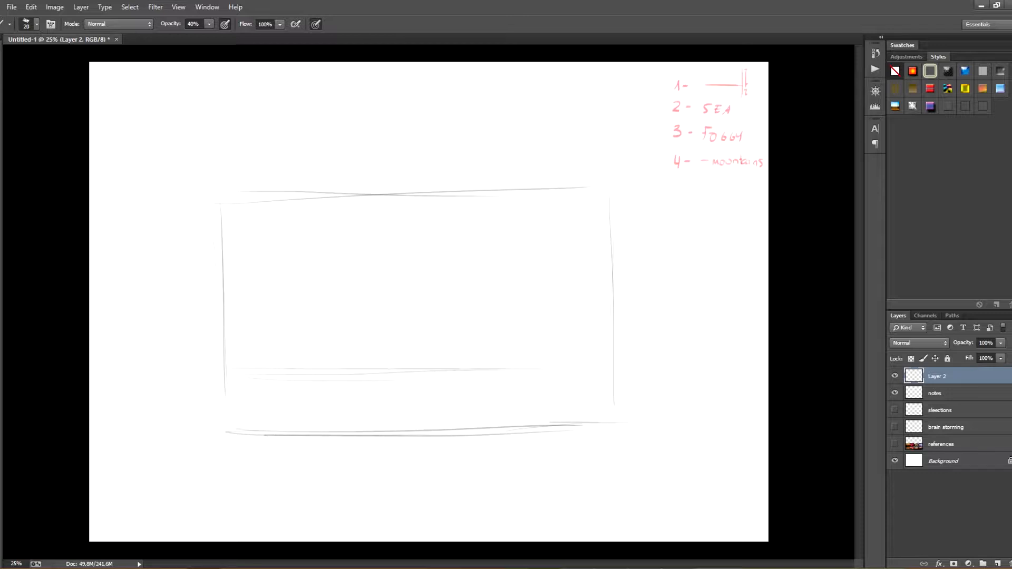
{"action": "left_click_drag", "start_coordinate": [359, 195], "coordinate": [361, 437]}
{"action": "left_click_drag", "start_coordinate": [490, 189], "coordinate": [495, 436]}
{"action": "left_click_drag", "start_coordinate": [357, 198], "coordinate": [373, 460]}
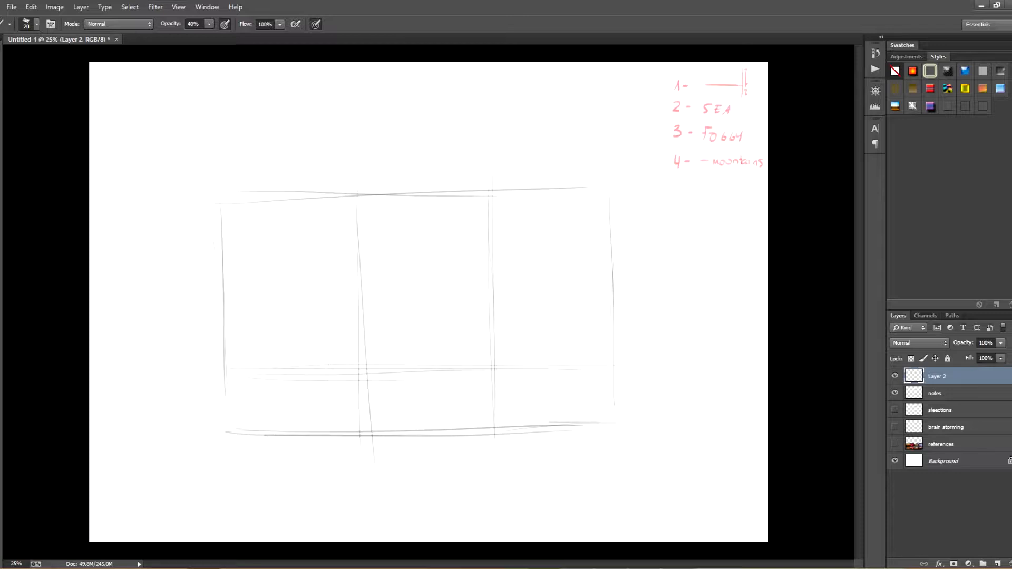
{"action": "left_click_drag", "start_coordinate": [263, 369], "coordinate": [569, 357]}
{"action": "left_click_drag", "start_coordinate": [141, 375], "coordinate": [613, 354]}
{"action": "left_click_drag", "start_coordinate": [225, 363], "coordinate": [580, 364]}
{"action": "left_click_drag", "start_coordinate": [218, 369], "coordinate": [640, 362]}
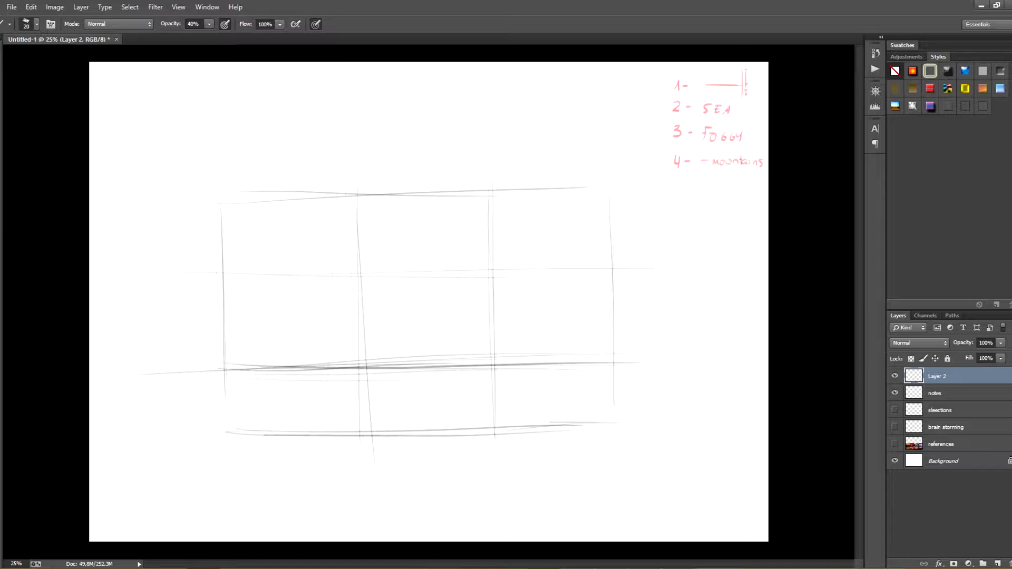
Sketch the waterline just below the lower third and the hill outlines sloping down from both sides
{"action": "left_click_drag", "start_coordinate": [233, 390], "coordinate": [468, 391]}
{"action": "left_click_drag", "start_coordinate": [275, 389], "coordinate": [587, 383]}
{"action": "left_click_drag", "start_coordinate": [321, 387], "coordinate": [607, 380]}
{"action": "mouse_move", "coordinate": [248, 343]}
{"action": "left_mouse_down"}
{"action": "mouse_move", "coordinate": [424, 380]}
{"action": "mouse_move", "coordinate": [552, 374]}
{"action": "mouse_move", "coordinate": [620, 338]}
{"action": "left_mouse_up"}
{"action": "key", "text": "ctrl+z"}
{"action": "mouse_move", "coordinate": [233, 358]}
{"action": "left_mouse_down"}
{"action": "mouse_move", "coordinate": [414, 388]}
{"action": "mouse_move", "coordinate": [515, 383]}
{"action": "mouse_move", "coordinate": [614, 356]}
{"action": "left_mouse_up"}
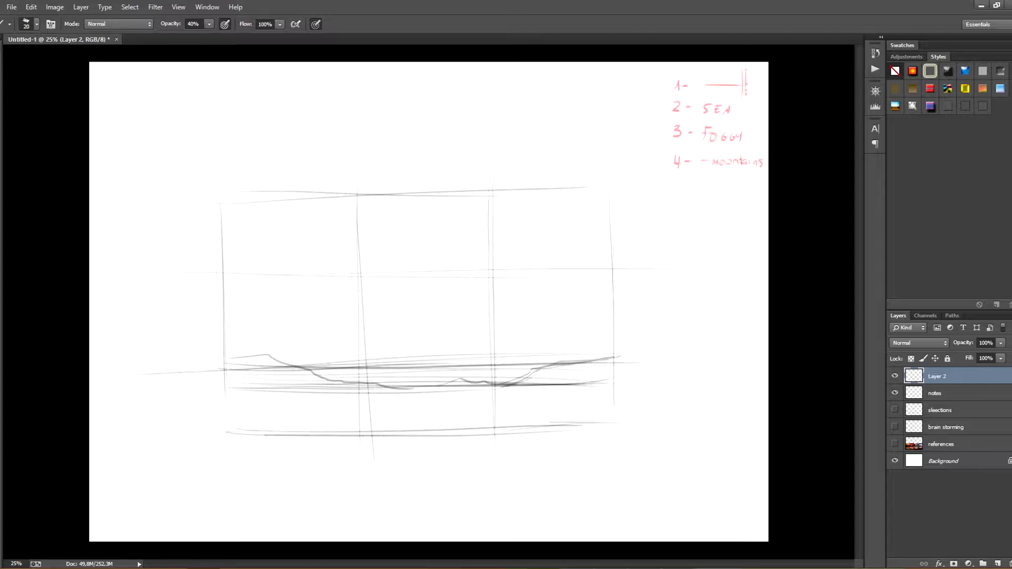
Erase the excess construction lines around the hills and fade the upper horizontal guide across the middle of the frame
{"action": "key", "text": "e"}
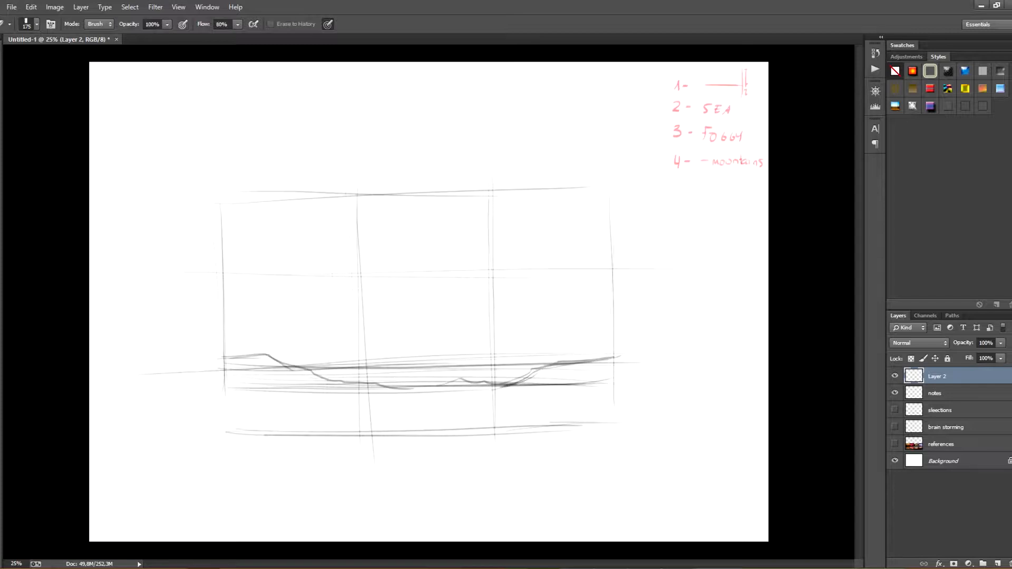
{"action": "left_click_drag", "start_coordinate": [327, 360], "coordinate": [517, 364]}
{"action": "left_click_drag", "start_coordinate": [453, 400], "coordinate": [237, 387]}
{"action": "key", "text": "b"}
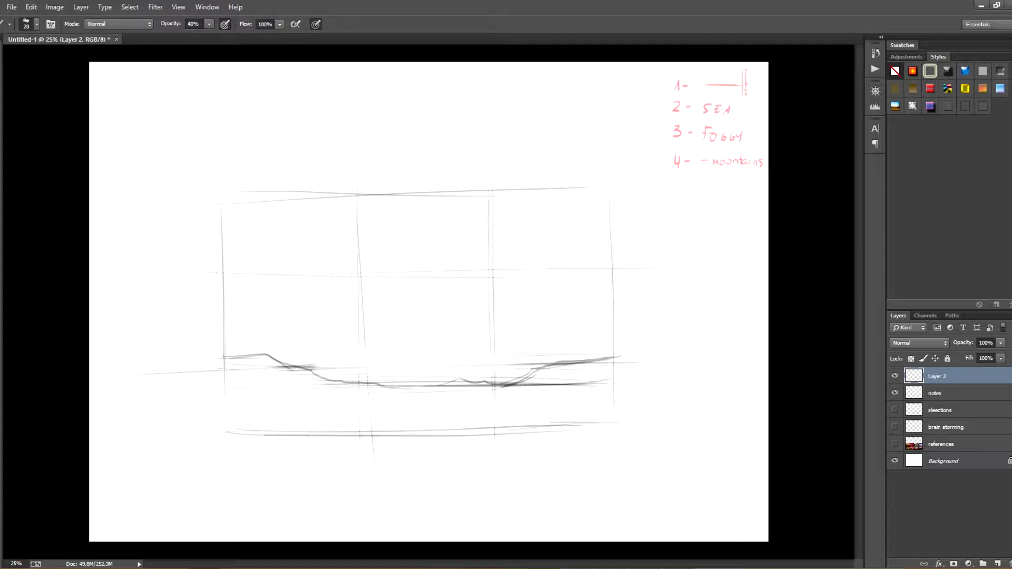
{"action": "key", "text": "e"}
{"action": "left_click_drag", "start_coordinate": [327, 271], "coordinate": [443, 274]}
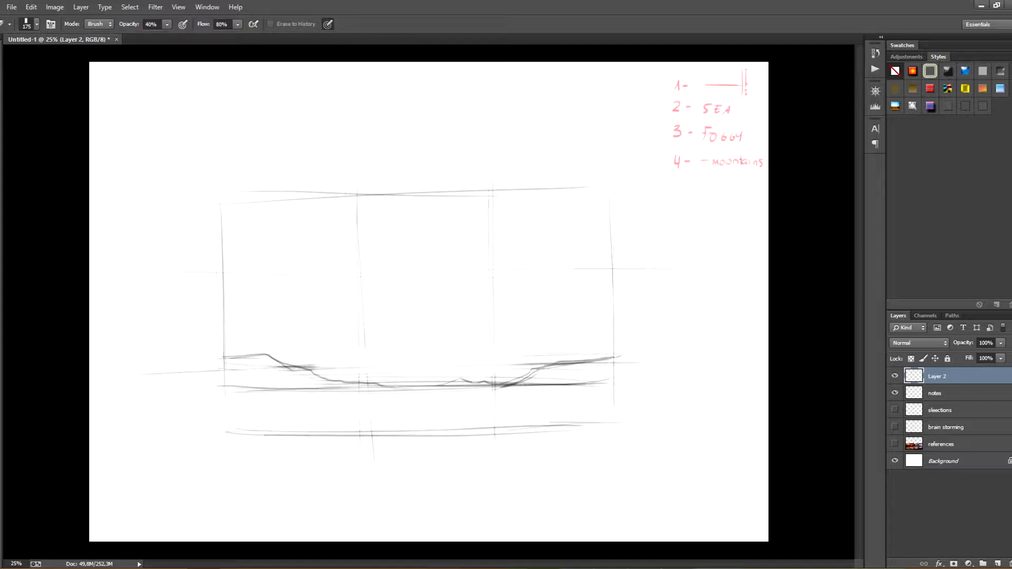
{"action": "key", "text": "b"}
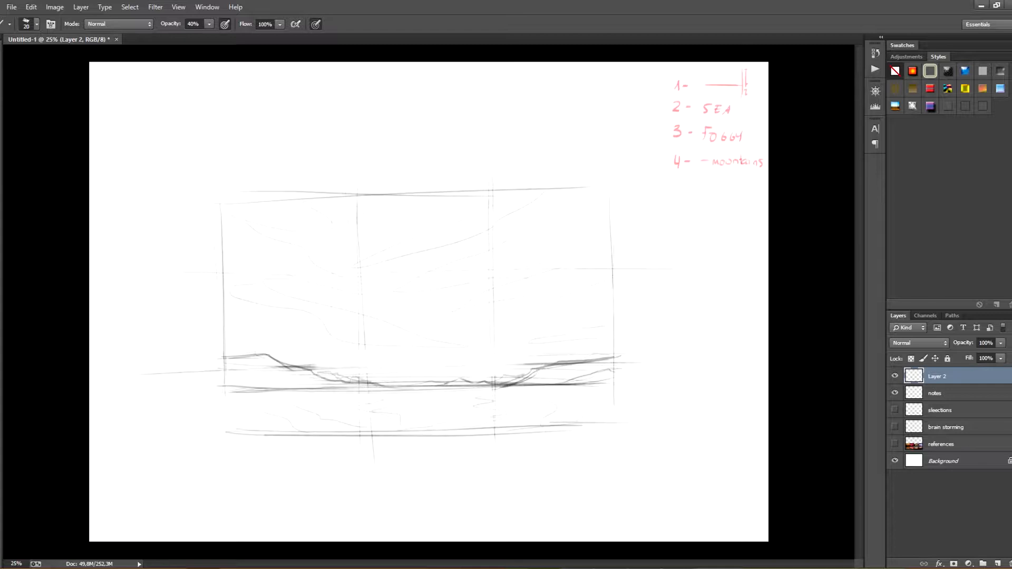
Hide the notes layer and rename Layer 2 as sketch
{"action": "left_click", "coordinate": [935, 394]}
{"action": "left_click", "coordinate": [894, 393]}
{"action": "double_click", "coordinate": [937, 376]}
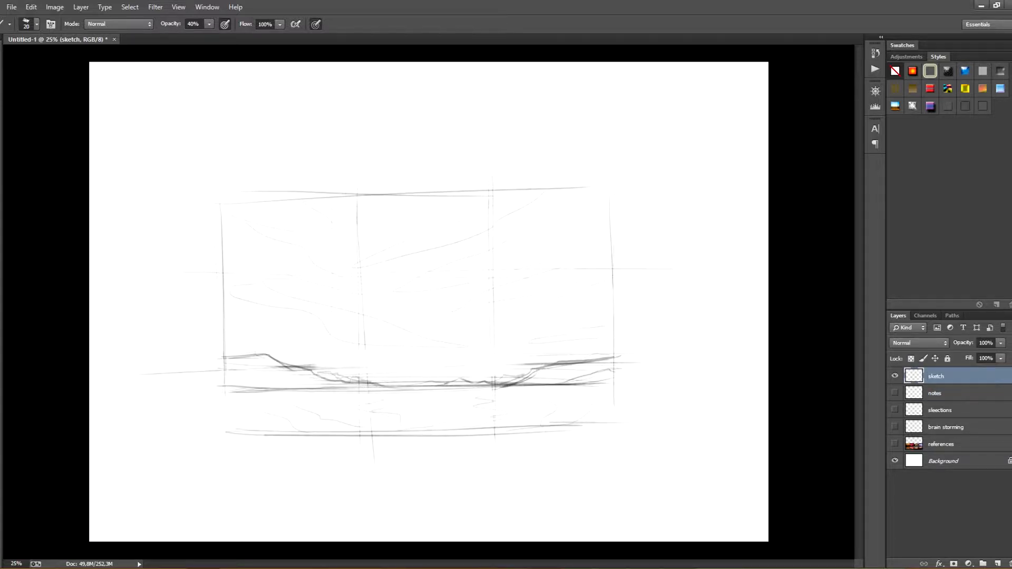
Show the references layer, then scale the sketch to about 79% and move it above the photos
{"action": "left_click", "coordinate": [894, 443]}
{"action": "key", "text": "ctrl+t"}
{"action": "left_click_drag", "start_coordinate": [699, 172], "coordinate": [580, 237]}
{"action": "left_click_drag", "start_coordinate": [479, 257], "coordinate": [565, 97]}
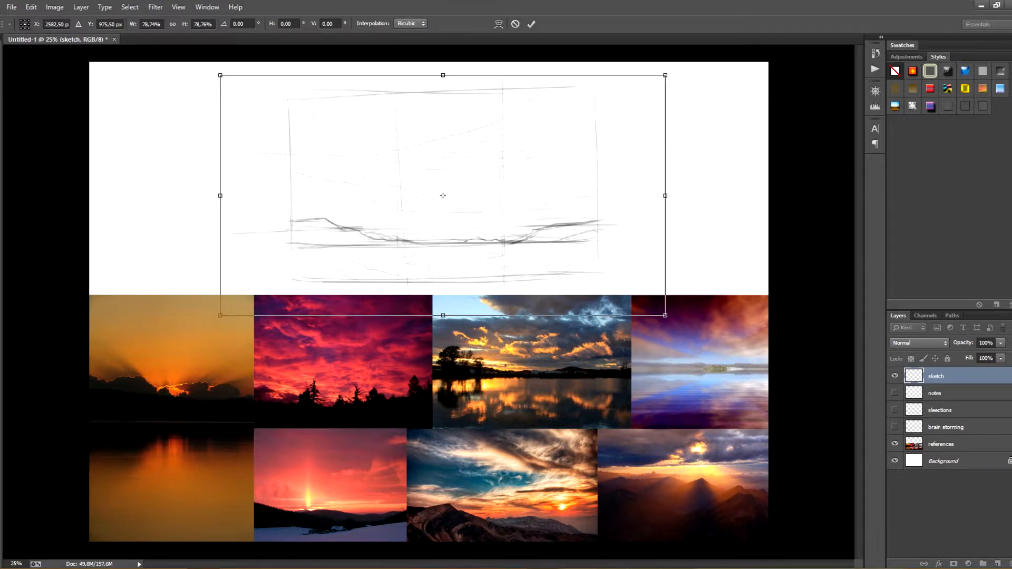
{"action": "key", "text": "Return"}
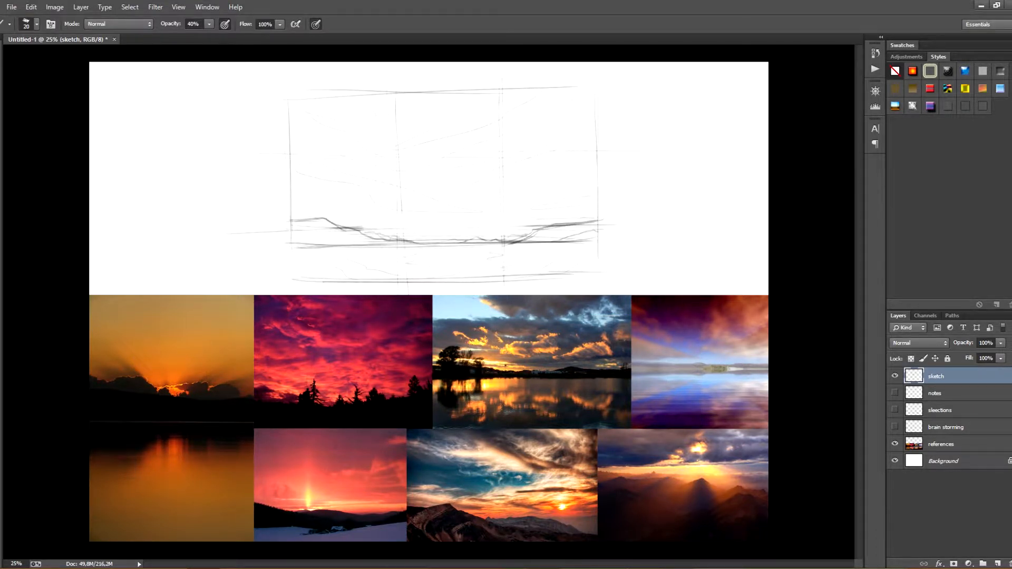
Set the foreground colour to green, try circling useful reference photos in the upper row, and undo the circles
{"action": "left_click", "coordinate": [1, 338]}
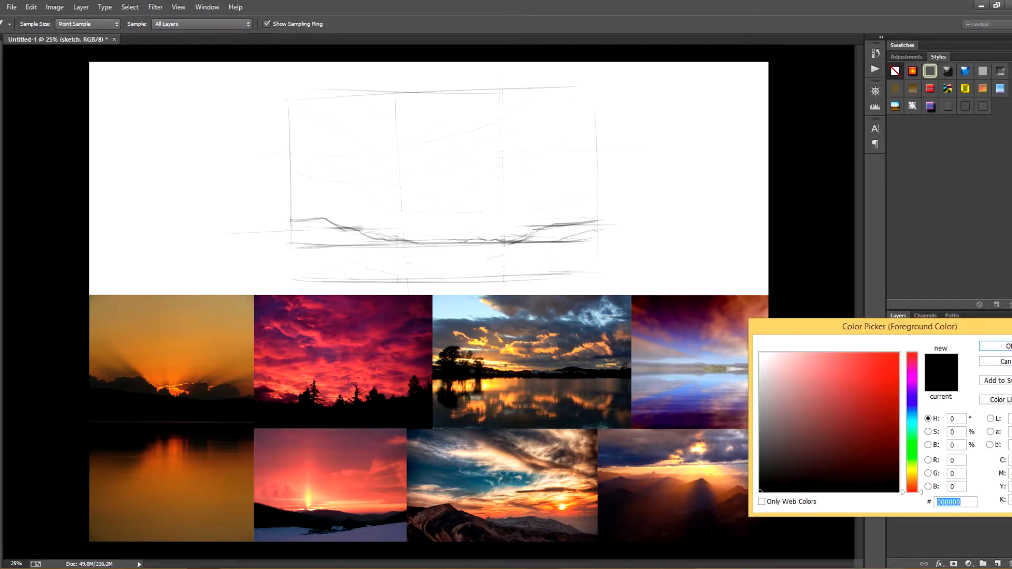
{"action": "left_click", "coordinate": [911, 433]}
{"action": "left_click", "coordinate": [893, 395]}
{"action": "left_click", "coordinate": [1003, 346]}
{"action": "left_click_drag", "start_coordinate": [562, 306], "coordinate": [505, 310]}
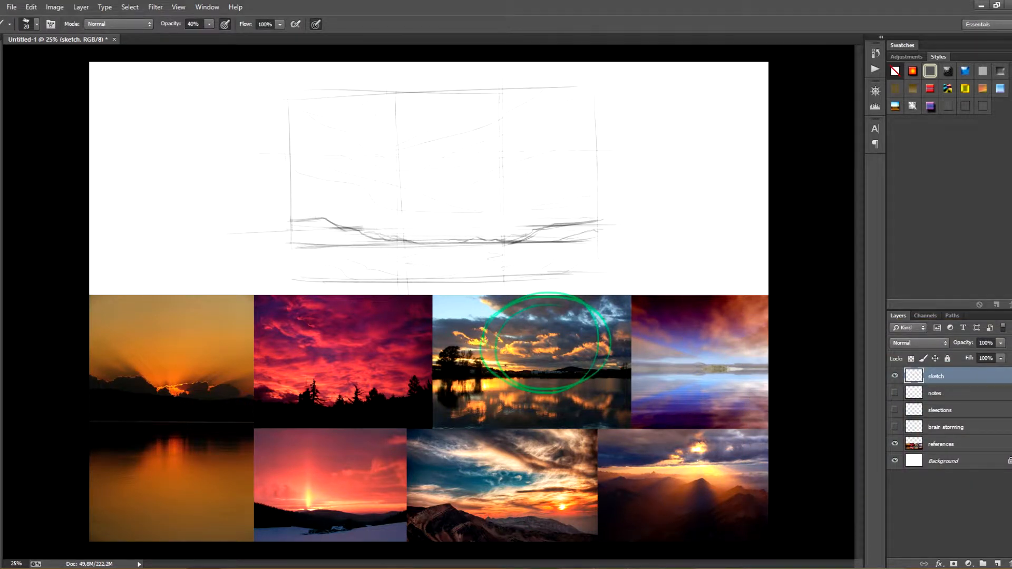
{"action": "left_click_drag", "start_coordinate": [700, 413], "coordinate": [746, 361]}
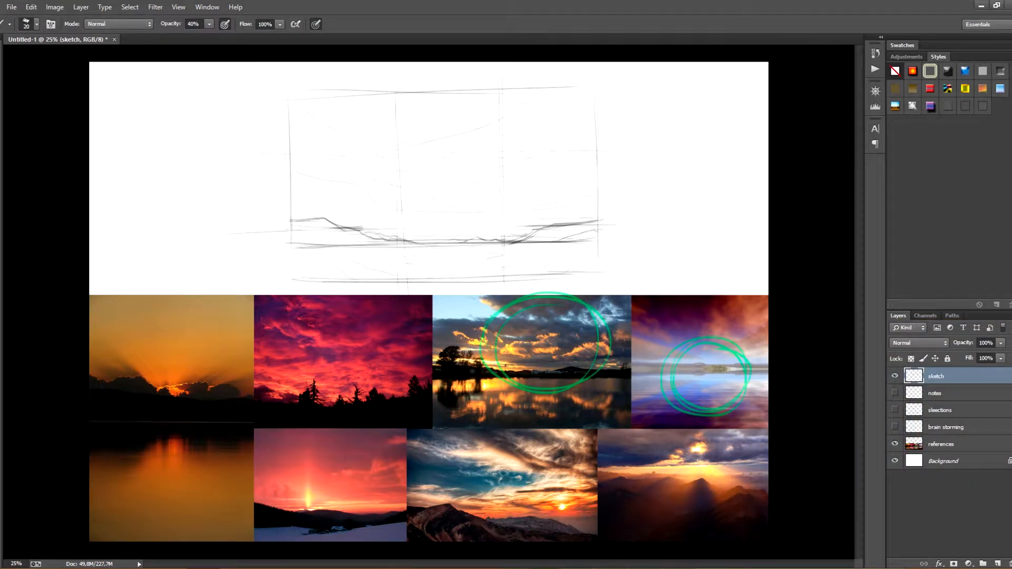
{"action": "key", "text": "ctrl+alt+z"}
{"action": "key", "text": "ctrl+alt+z"}
{"action": "key", "text": "ctrl+alt+z"}
{"action": "key", "text": "ctrl+alt+z"}
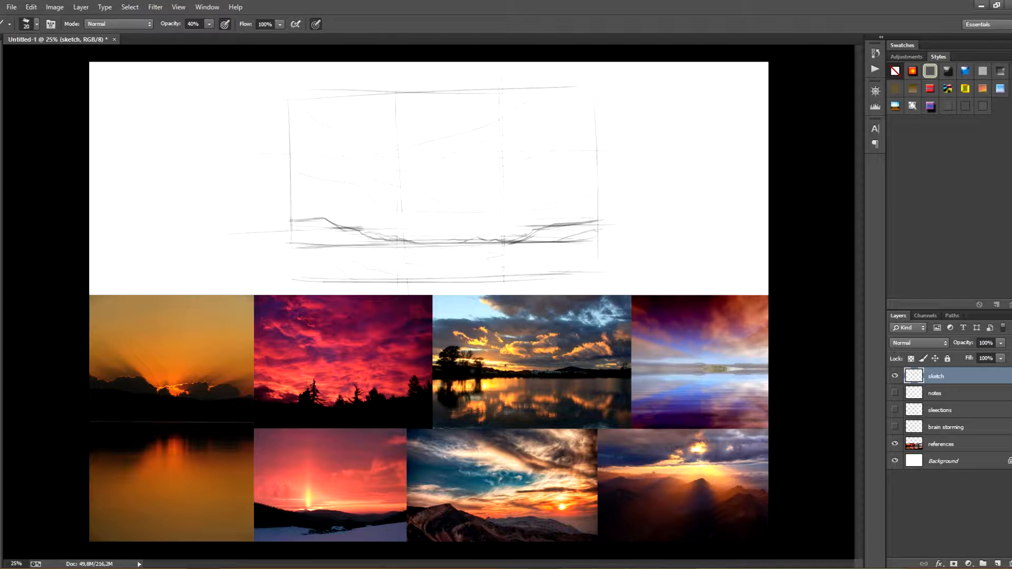
{"action": "left_click_drag", "start_coordinate": [343, 308], "coordinate": [400, 319]}
{"action": "key", "text": "ctrl+alt+z"}
{"action": "left_click_drag", "start_coordinate": [399, 317], "coordinate": [395, 316]}
Select the crimson sky, cloudy lake and purple lake photos on the references layer and copy them to a new layer
{"action": "left_click", "coordinate": [941, 444]}
{"action": "key", "text": "m"}
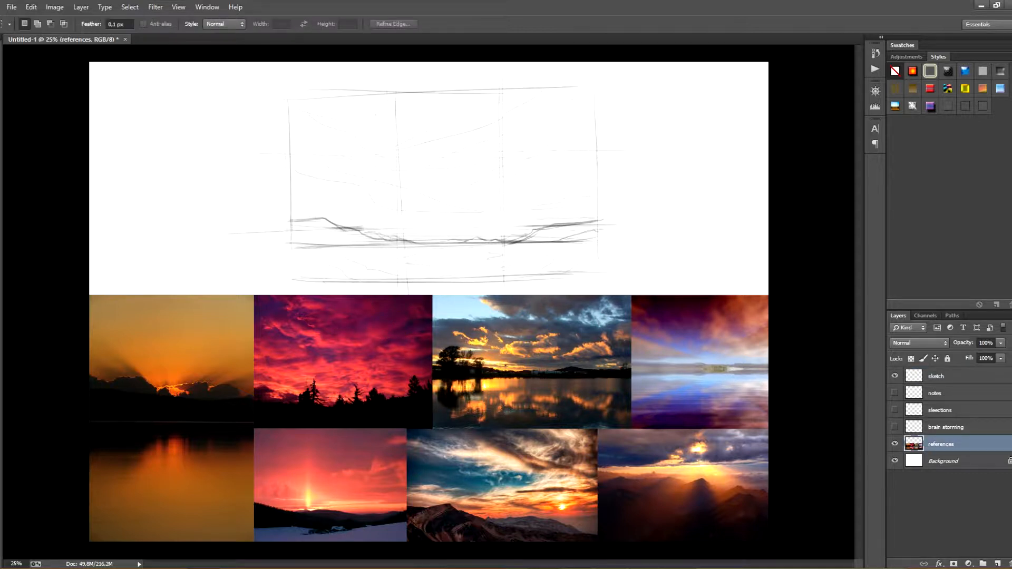
{"action": "mouse_move", "coordinate": [253, 295]}
{"action": "left_mouse_down"}
{"action": "mouse_move", "coordinate": [779, 420]}
{"action": "mouse_move", "coordinate": [882, 428]}
{"action": "left_mouse_up"}
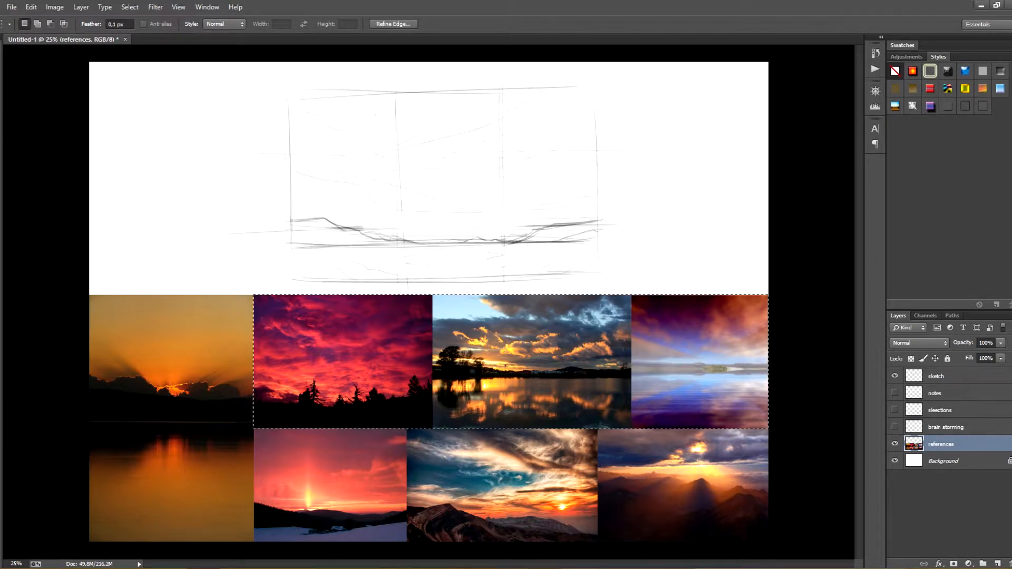
{"action": "right_click", "coordinate": [545, 357]}
{"action": "left_click", "coordinate": [577, 482]}
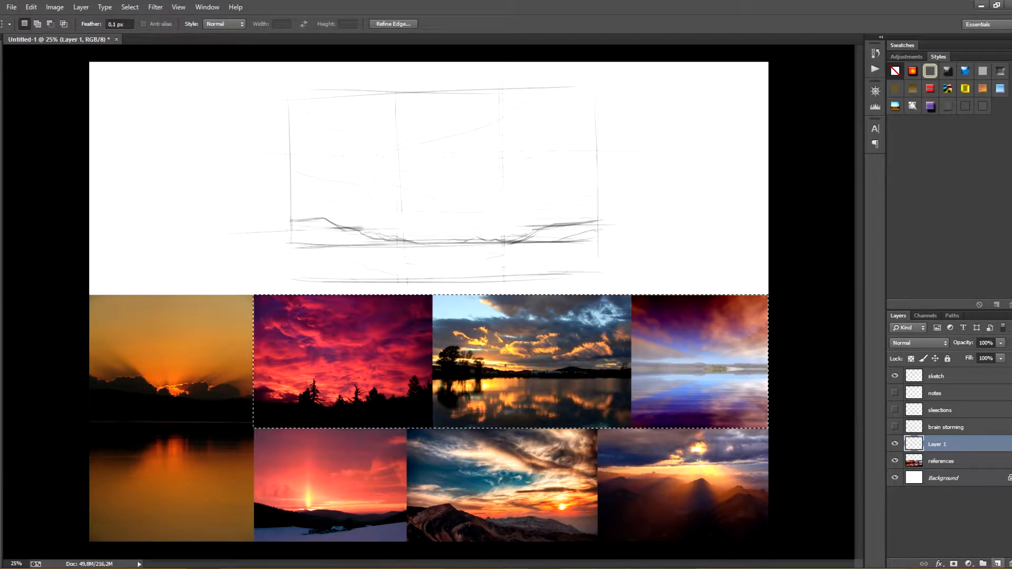
Hide the references layer and move the three copied photos down to the canvas's bottom edge
{"action": "left_click", "coordinate": [894, 461]}
{"action": "key", "text": "v"}
{"action": "left_click_drag", "start_coordinate": [557, 345], "coordinate": [475, 393]}
{"action": "mouse_move", "coordinate": [475, 393]}
{"action": "left_mouse_down"}
{"action": "mouse_move", "coordinate": [473, 459]}
{"action": "mouse_move", "coordinate": [558, 457]}
{"action": "left_mouse_up"}
Start enlarging the sketch layer to about 214% and reposition it over the canvas
{"action": "left_click", "coordinate": [942, 375]}
{"action": "key", "text": "ctrl+t"}
{"action": "mouse_move", "coordinate": [228, 294]}
{"action": "left_mouse_down"}
{"action": "mouse_move", "coordinate": [197, 264]}
{"action": "mouse_move", "coordinate": [211, 312]}
{"action": "left_mouse_up"}
{"action": "left_click_drag", "start_coordinate": [203, 333], "coordinate": [160, 519]}
{"action": "left_click_drag", "start_coordinate": [648, 395], "coordinate": [914, 542]}
{"action": "left_click_drag", "start_coordinate": [88, 93], "coordinate": [0, 33]}
{"action": "left_click_drag", "start_coordinate": [369, 211], "coordinate": [343, 266]}
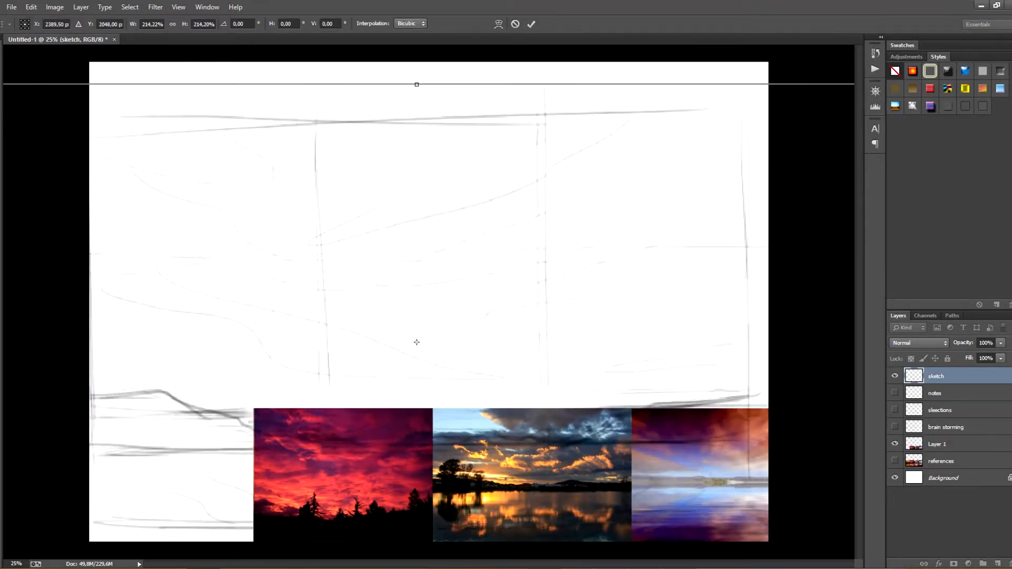
Enlarge the sketch further to about 267% and position it so its frame fills the canvas
{"action": "key", "text": "ctrl+minus"}
{"action": "key", "text": "ctrl+minus"}
{"action": "left_click_drag", "start_coordinate": [661, 192], "coordinate": [795, 120]}
{"action": "left_click_drag", "start_coordinate": [553, 227], "coordinate": [528, 297]}
{"action": "left_click_drag", "start_coordinate": [769, 189], "coordinate": [848, 147]}
{"action": "left_click_drag", "start_coordinate": [498, 233], "coordinate": [457, 242]}
{"action": "left_click_drag", "start_coordinate": [517, 256], "coordinate": [523, 212]}
{"action": "left_click_drag", "start_coordinate": [816, 109], "coordinate": [711, 166]}
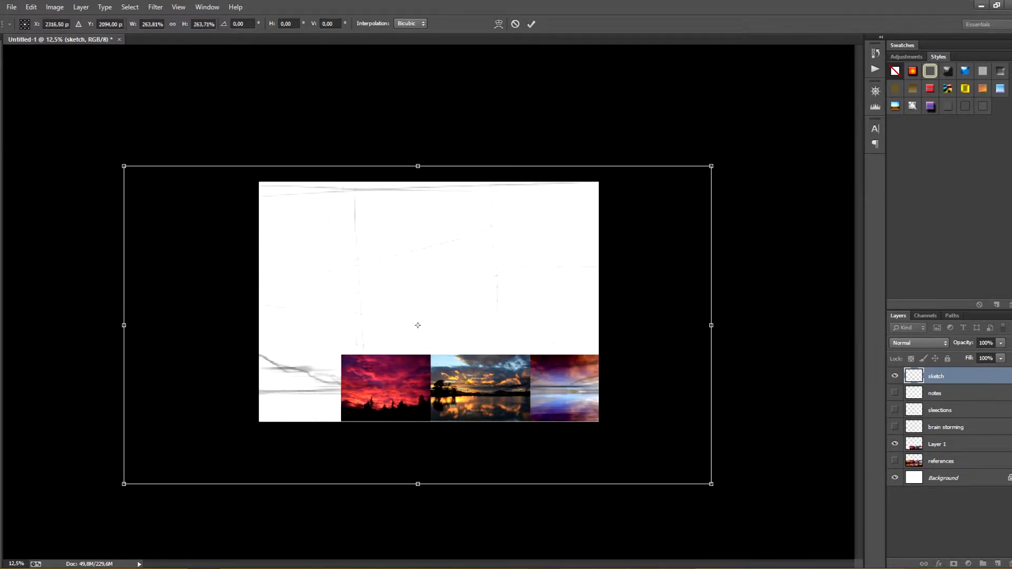
{"action": "mouse_move", "coordinate": [124, 166]}
{"action": "left_mouse_down"}
{"action": "mouse_move", "coordinate": [185, 199]}
{"action": "mouse_move", "coordinate": [118, 163]}
{"action": "left_mouse_up"}
{"action": "left_click_drag", "start_coordinate": [415, 231], "coordinate": [420, 217]}
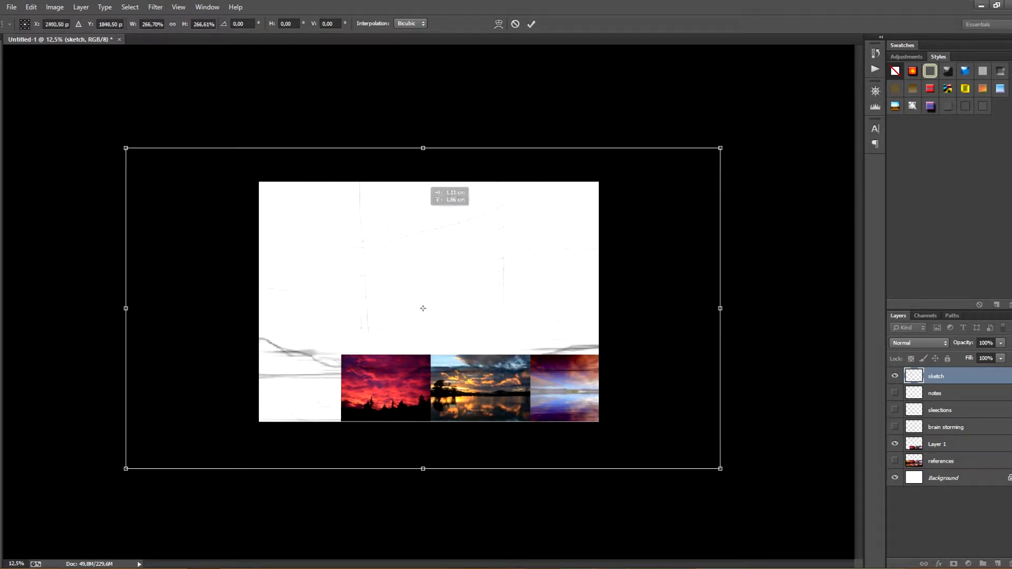
{"action": "key", "text": "Return"}
Hide the copied photos, readjust the sketch's size slightly, and shift it up a little
{"action": "left_click", "coordinate": [894, 444]}
{"action": "key", "text": "ctrl+t"}
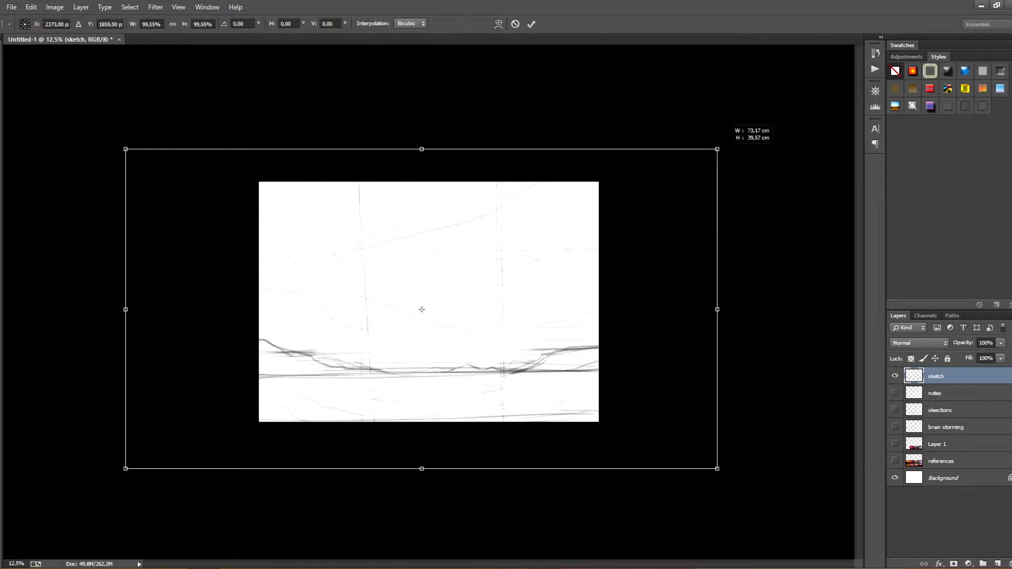
{"action": "key", "text": "Return"}
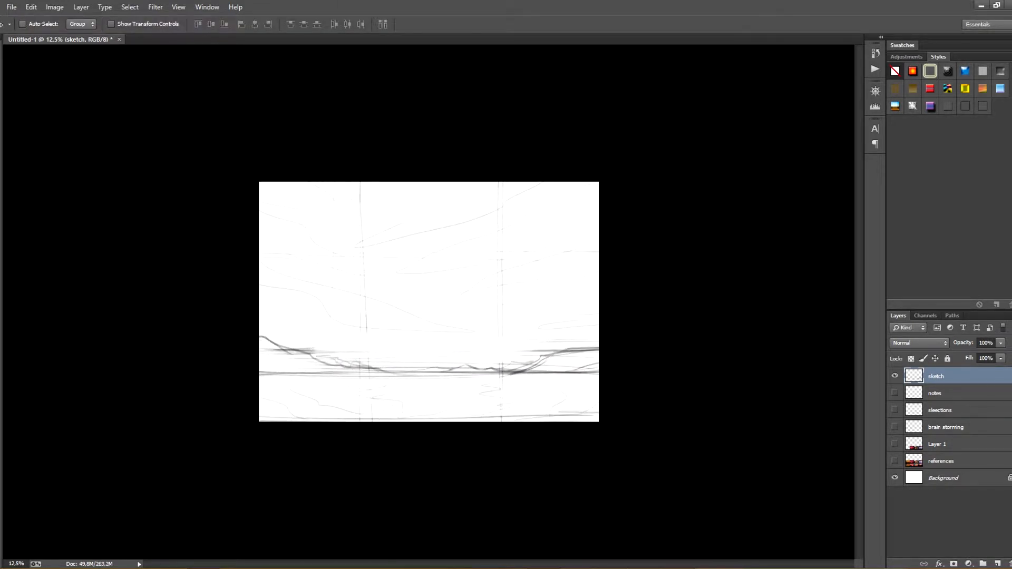
{"action": "left_click_drag", "start_coordinate": [487, 377], "coordinate": [489, 364]}
Erase the frame's bottom line and sketch a tall sailboat with a small one beside it near the left third
{"action": "key", "text": "e"}
{"action": "left_click_drag", "start_coordinate": [262, 409], "coordinate": [596, 402]}
{"action": "key", "text": "b"}
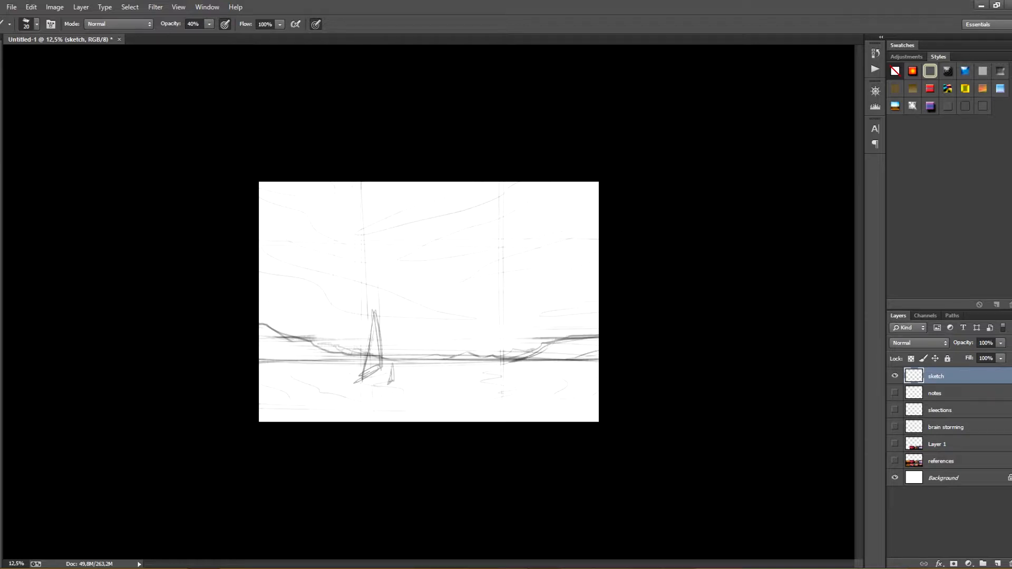
Show Layer 1 with the three copied photos and move them up to the canvas's top edge
{"action": "left_click", "coordinate": [894, 460]}
{"action": "left_click", "coordinate": [894, 461]}
{"action": "left_click", "coordinate": [894, 443]}
{"action": "left_click", "coordinate": [894, 444]}
{"action": "left_click", "coordinate": [894, 444]}
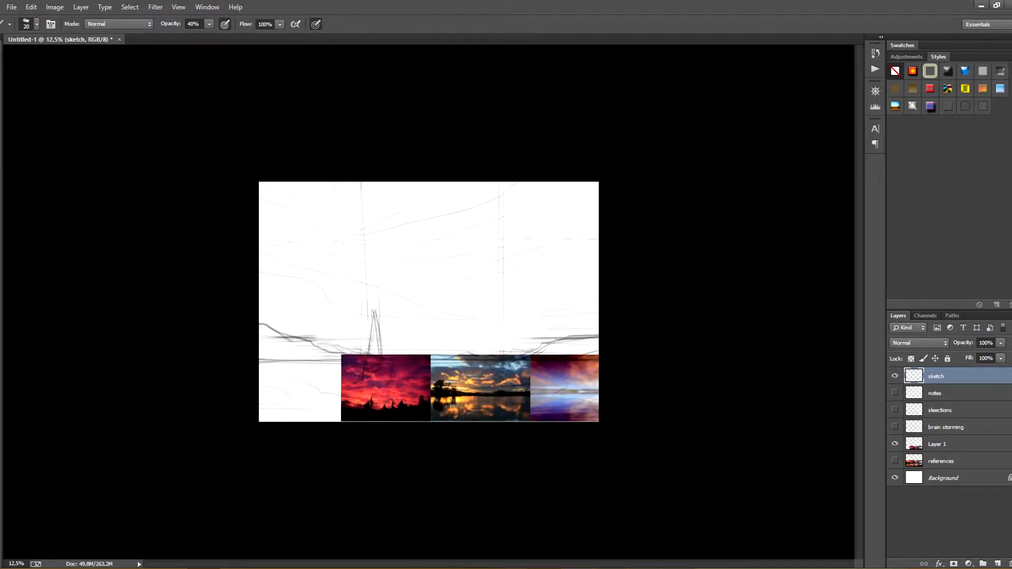
{"action": "left_click", "coordinate": [940, 461]}
{"action": "left_click", "coordinate": [937, 444]}
{"action": "key", "text": "v"}
{"action": "left_click_drag", "start_coordinate": [483, 387], "coordinate": [523, 216]}
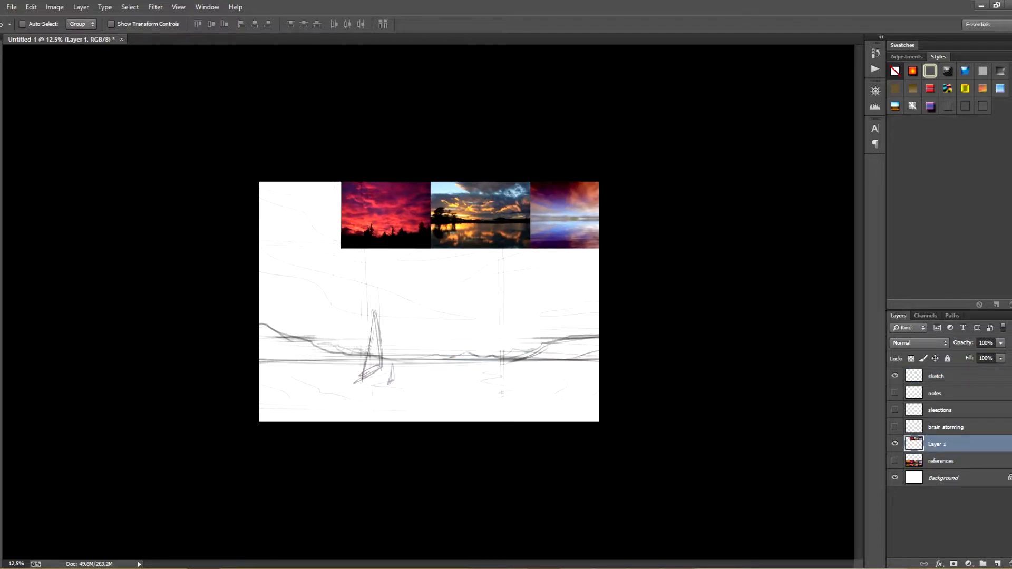
Create a new document from the International Paper preset for the reference photos
{"action": "left_click", "coordinate": [11, 6]}
{"action": "left_click", "coordinate": [21, 19]}
{"action": "left_click", "coordinate": [511, 166]}
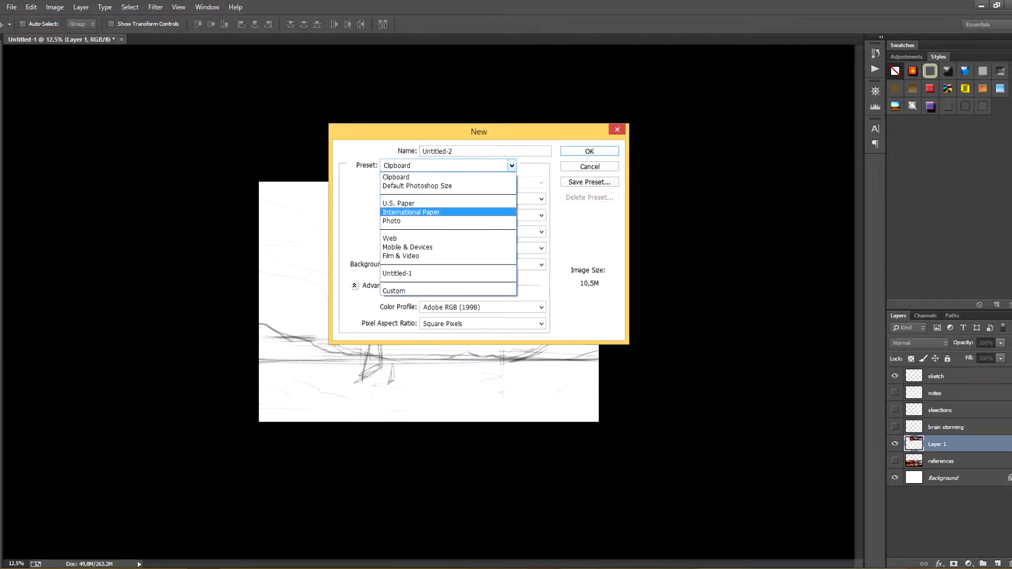
{"action": "left_click", "coordinate": [426, 211]}
{"action": "left_click", "coordinate": [541, 182]}
{"action": "left_click", "coordinate": [428, 194]}
{"action": "left_click", "coordinate": [589, 152]}
Copy the three-photo strip into the new document, rotate it 90° clockwise and scale it to fit along the left edge
{"action": "left_click", "coordinate": [60, 40]}
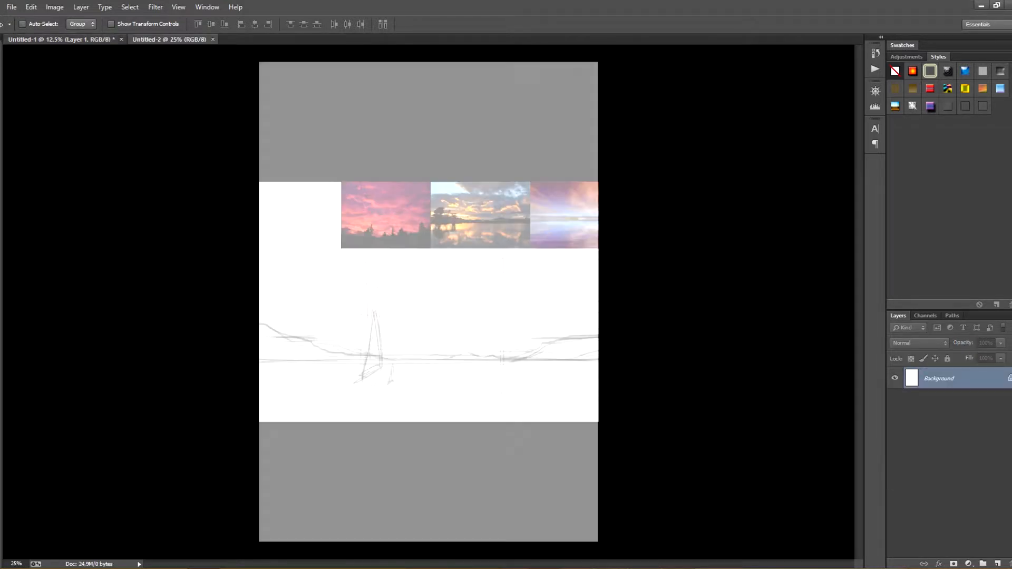
{"action": "left_click_drag", "start_coordinate": [419, 218], "coordinate": [437, 185]}
{"action": "left_click_drag", "start_coordinate": [438, 186], "coordinate": [420, 171]}
{"action": "key", "text": "ctrl+t"}
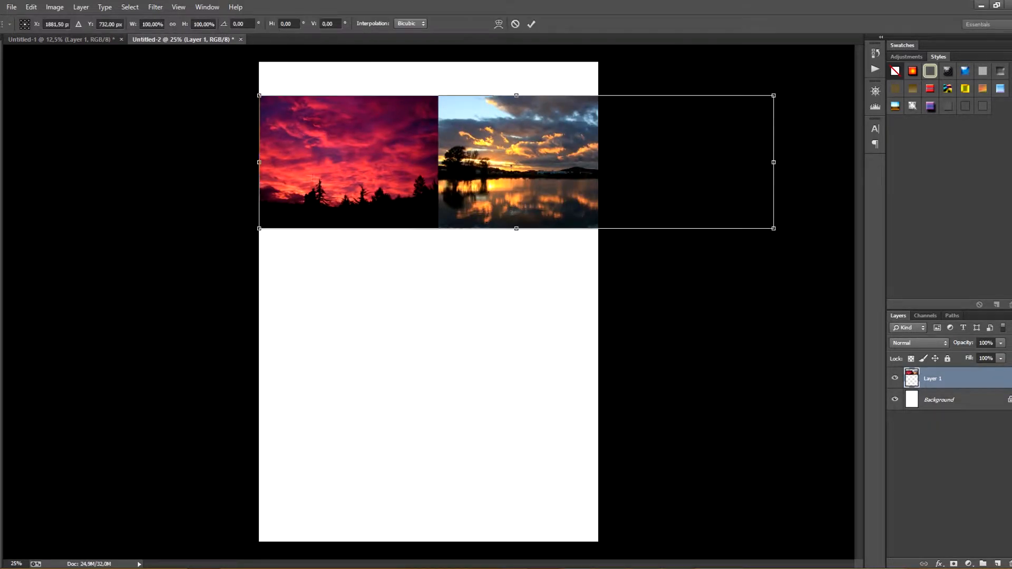
{"action": "left_click_drag", "start_coordinate": [784, 79], "coordinate": [601, 416]}
{"action": "left_click_drag", "start_coordinate": [520, 251], "coordinate": [451, 378]}
{"action": "left_click_drag", "start_coordinate": [512, 547], "coordinate": [495, 474]}
{"action": "left_click_drag", "start_coordinate": [458, 379], "coordinate": [344, 422]}
{"action": "key", "text": "Return"}
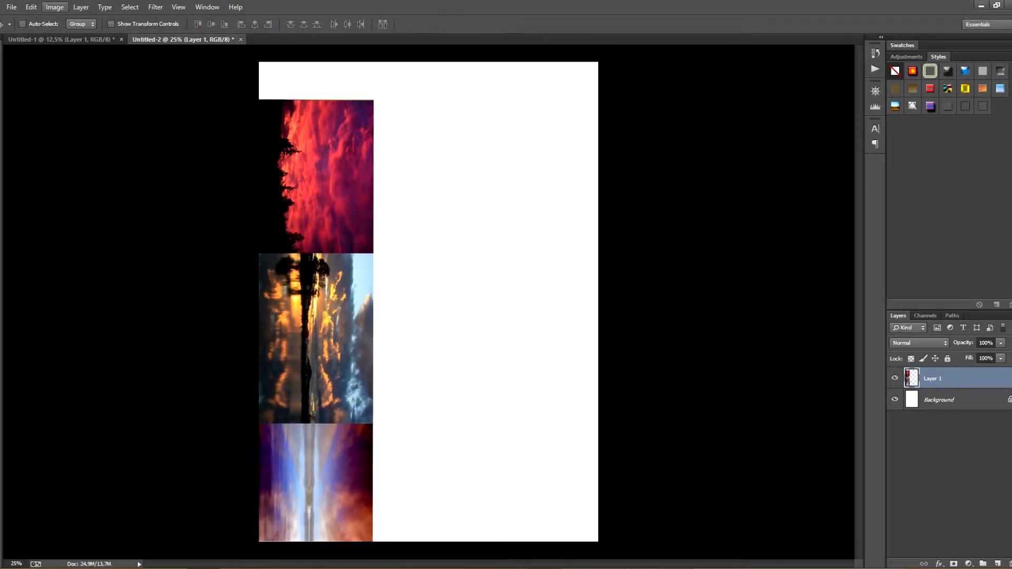
Rotate the canvas 90° counterclockwise and crop it tightly to the photo strip
{"action": "left_click", "coordinate": [55, 7]}
{"action": "mouse_move", "coordinate": [105, 107]}
{"action": "left_click", "coordinate": [191, 127]}
{"action": "key", "text": "m"}
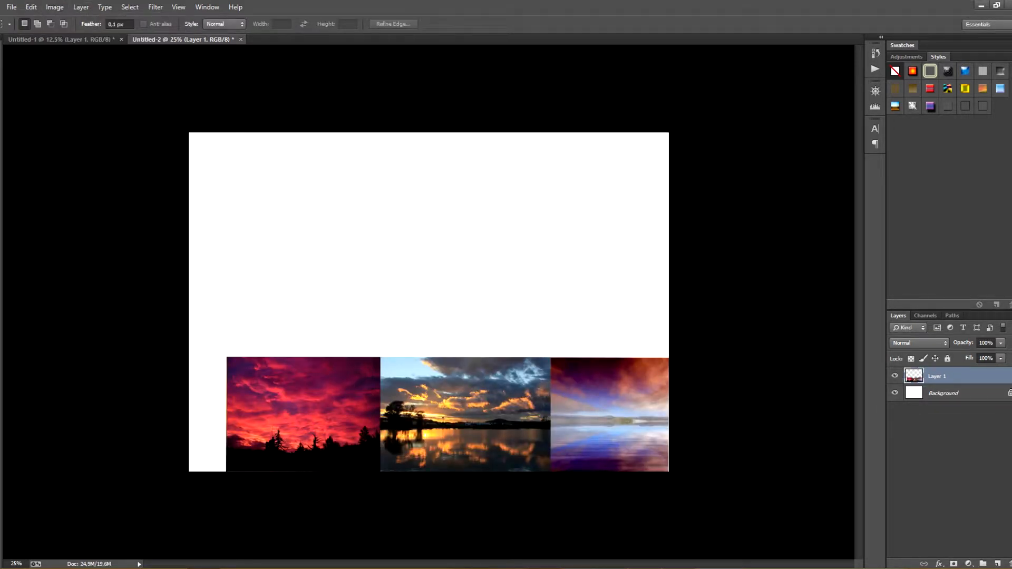
{"action": "key", "text": "c"}
{"action": "left_click_drag", "start_coordinate": [190, 133], "coordinate": [208, 245]}
{"action": "key", "text": "Return"}
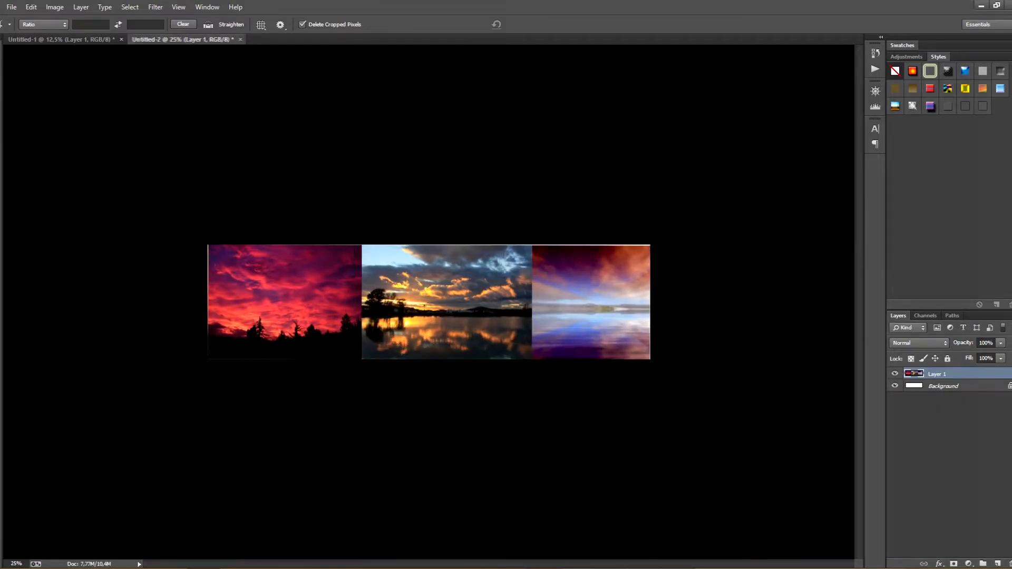
Float the photo strip document in its own window below the sketch and hide Layer 1 in Untitled-1
{"action": "left_click_drag", "start_coordinate": [182, 40], "coordinate": [232, 422]}
{"action": "left_click", "coordinate": [369, 327]}
{"action": "left_click", "coordinate": [894, 443]}
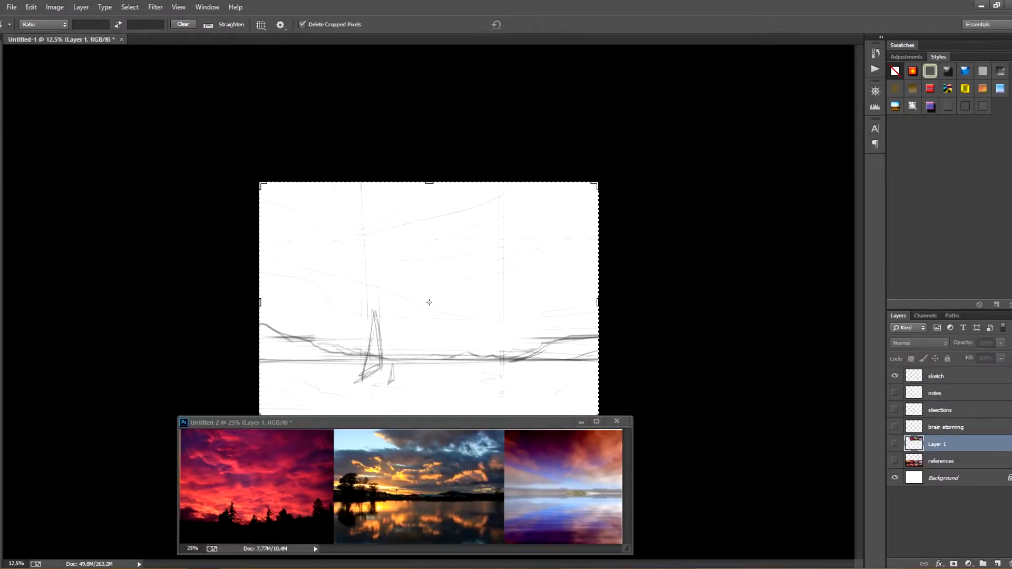
Group the notes, sleections, brain storming, Layer 1 and references layers, collapse the group and make the sketch layer active
{"action": "left_click", "coordinate": [948, 393]}
{"action": "left_click", "coordinate": [982, 564]}
{"action": "left_click", "coordinate": [948, 406]}
{"action": "left_click", "coordinate": [948, 422], "text": "ctrl"}
{"action": "left_click", "coordinate": [945, 440], "text": "ctrl"}
{"action": "left_click", "coordinate": [946, 457], "text": "ctrl"}
{"action": "left_click", "coordinate": [946, 473], "text": "ctrl"}
{"action": "left_click_drag", "start_coordinate": [946, 474], "coordinate": [937, 391]}
{"action": "left_click", "coordinate": [907, 391]}
{"action": "left_click", "coordinate": [937, 376]}
{"action": "left_click", "coordinate": [429, 302]}
{"action": "key", "text": "Escape"}
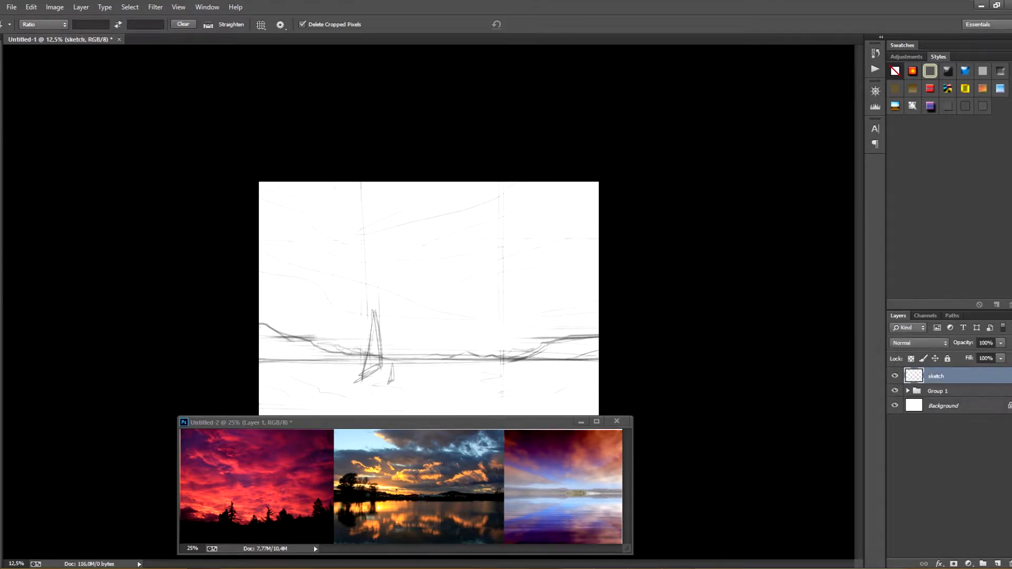
Shrink the reference window, place it over the sketch's upper edge and display its photos at 16.67%
{"action": "key", "text": "b"}
{"action": "key", "text": "ctrl+plus"}
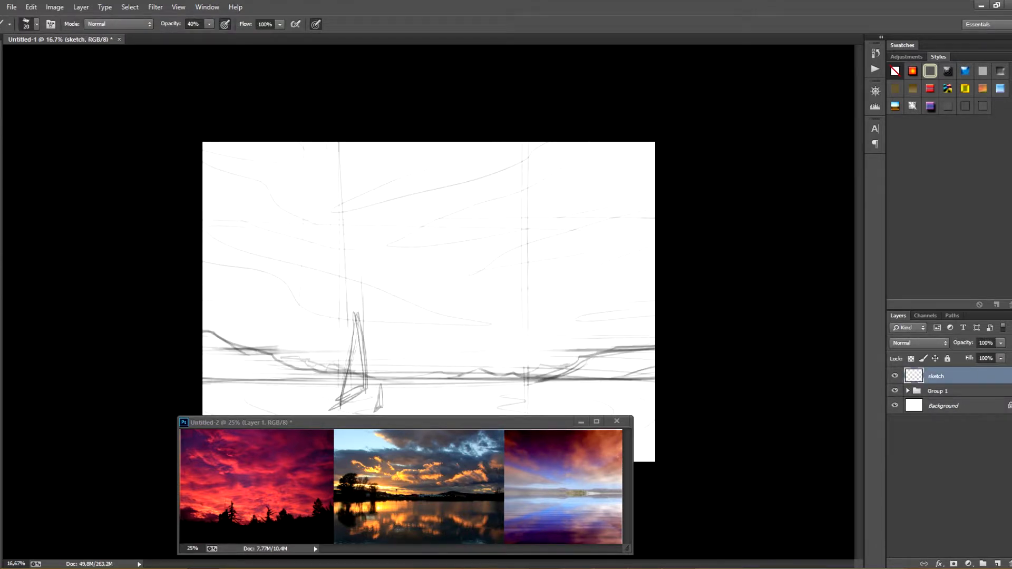
{"action": "left_click_drag", "start_coordinate": [633, 416], "coordinate": [583, 457]}
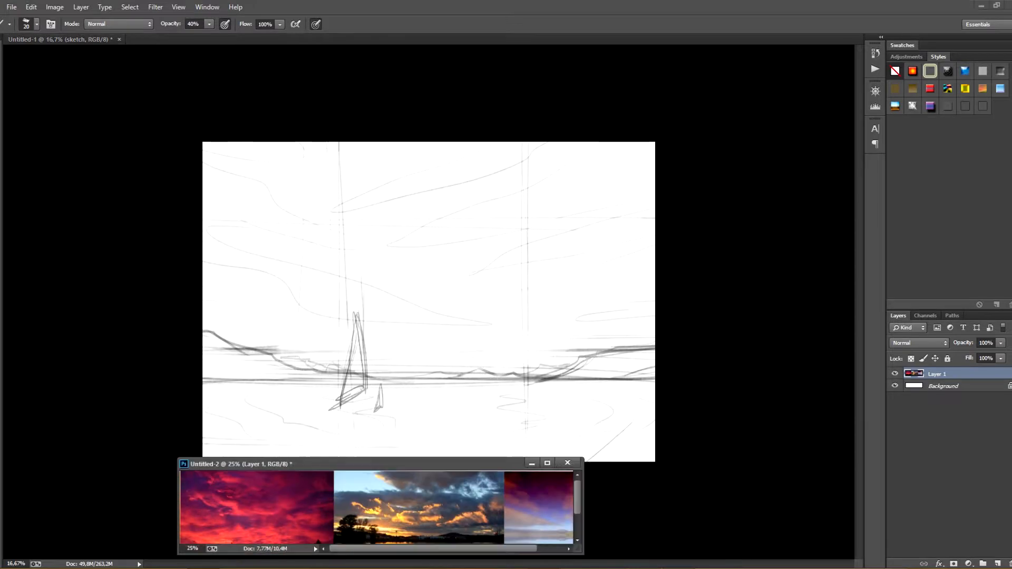
{"action": "left_click_drag", "start_coordinate": [509, 463], "coordinate": [547, 47]}
{"action": "key", "text": "ctrl+minus"}
{"action": "key", "text": "ctrl+Tab"}
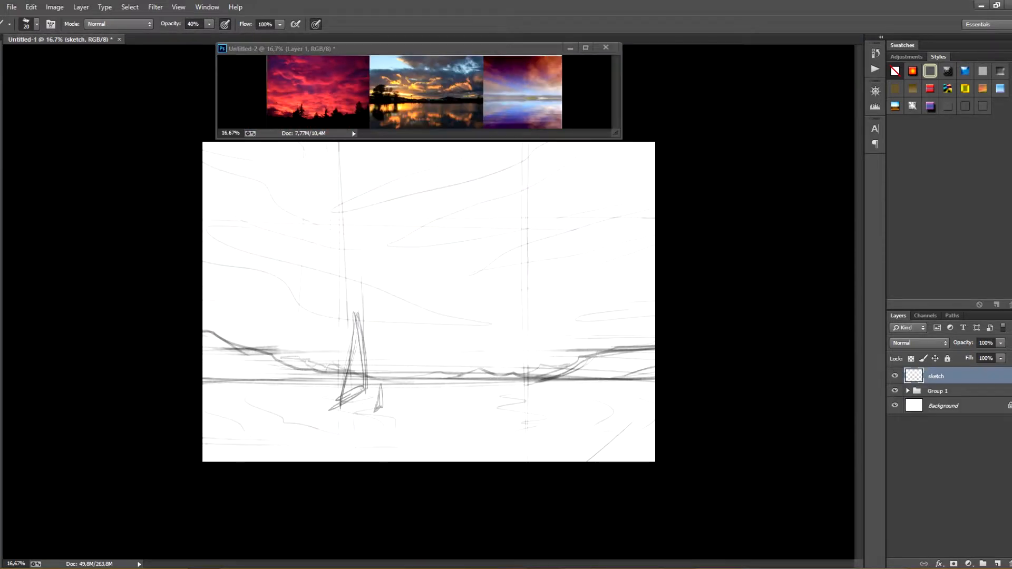
{"action": "key", "text": "ctrl+plus"}
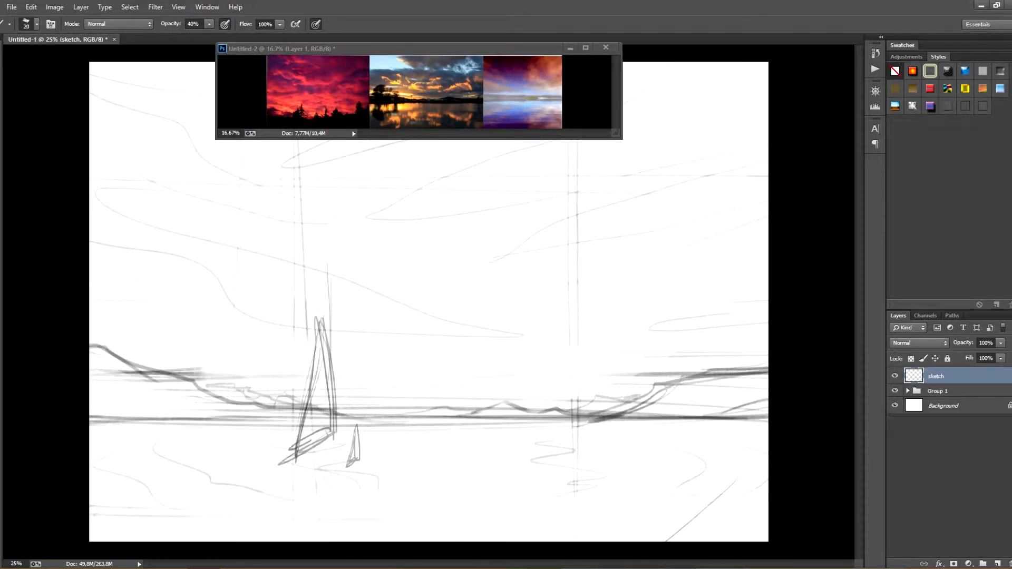
Fill a new layer with a light yellow-orange and place it beneath the sketch layer
{"action": "left_click", "coordinate": [1, 369]}
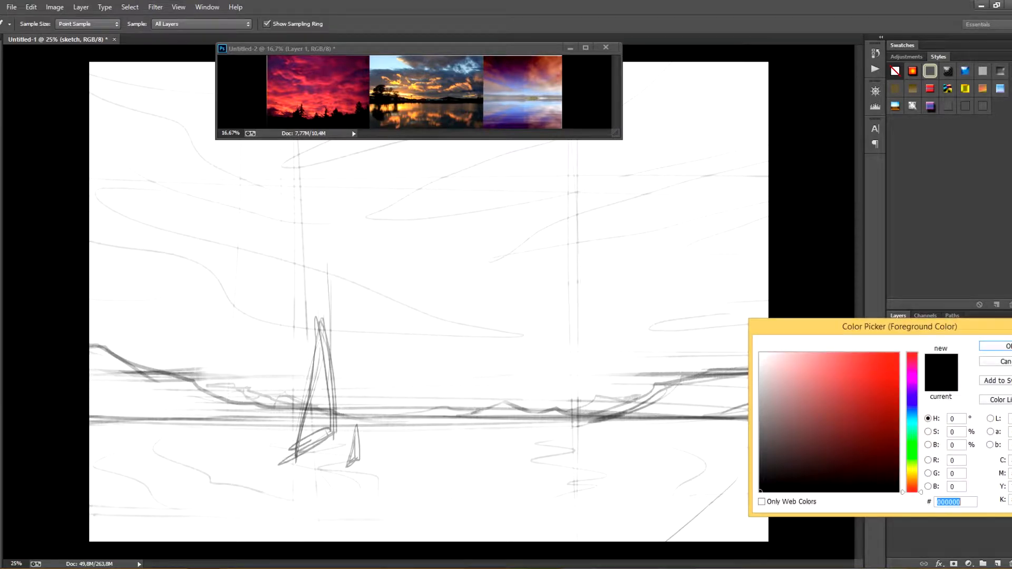
{"action": "left_click", "coordinate": [878, 408]}
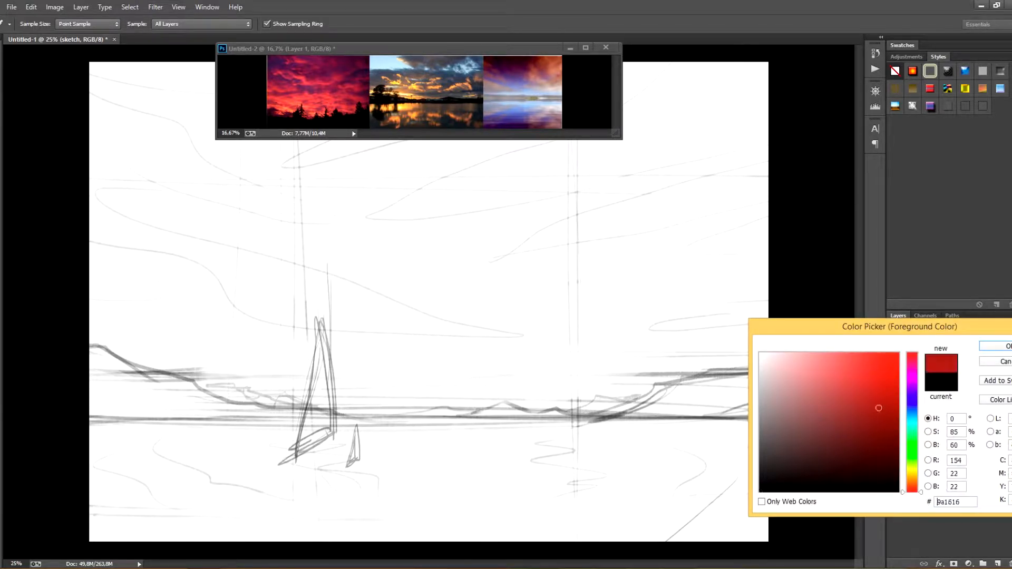
{"action": "mouse_move", "coordinate": [911, 487]}
{"action": "left_mouse_down"}
{"action": "mouse_move", "coordinate": [911, 422]}
{"action": "mouse_move", "coordinate": [912, 475]}
{"action": "left_mouse_up"}
{"action": "mouse_move", "coordinate": [795, 392]}
{"action": "left_mouse_down"}
{"action": "mouse_move", "coordinate": [832, 389]}
{"action": "mouse_move", "coordinate": [830, 374]}
{"action": "left_mouse_up"}
{"action": "left_click", "coordinate": [911, 477]}
{"action": "left_click", "coordinate": [996, 346]}
{"action": "left_click", "coordinate": [997, 564]}
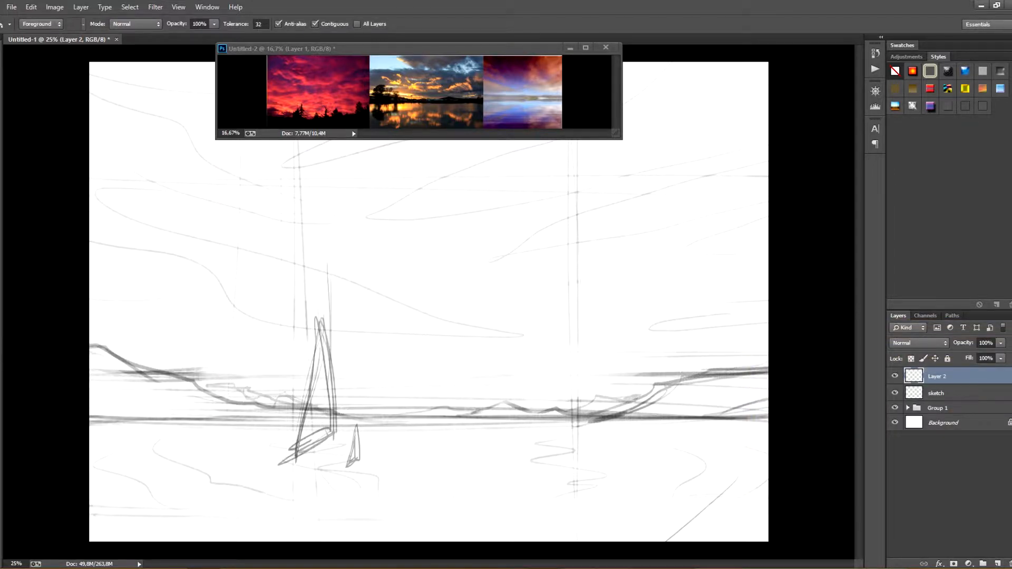
{"action": "key", "text": "alt+BackSpace"}
{"action": "key", "text": "ctrl+bracketleft"}
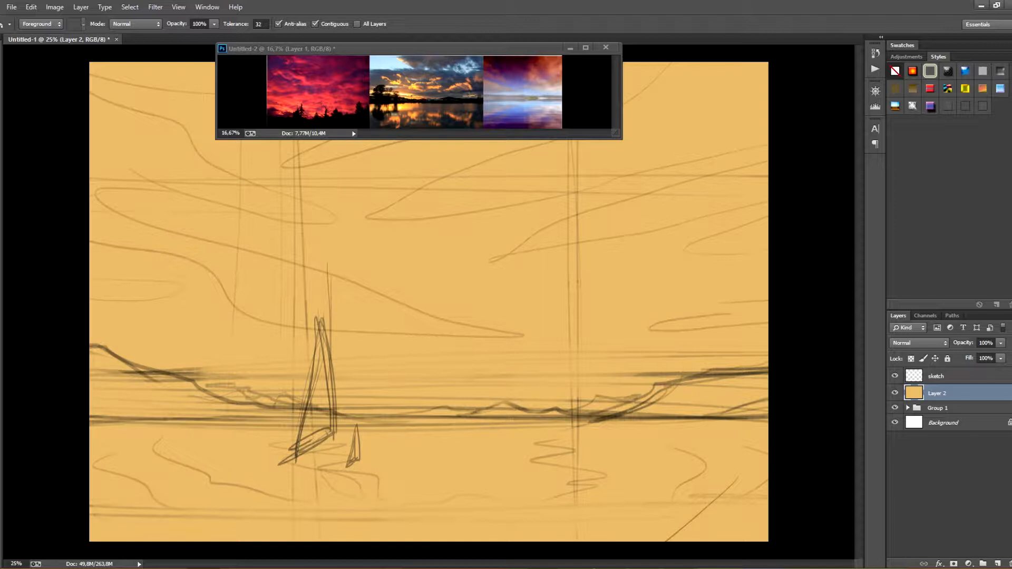
Lock the sketch layer and rename the yellow-orange layer as back
{"action": "left_click", "coordinate": [953, 376]}
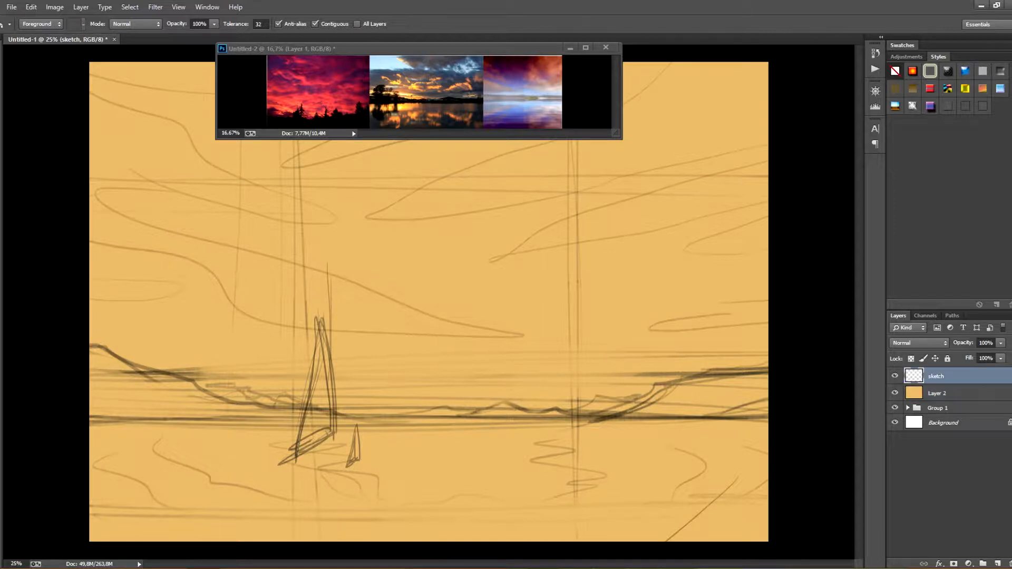
{"action": "double_click", "coordinate": [937, 393]}
{"action": "key", "text": "Return"}
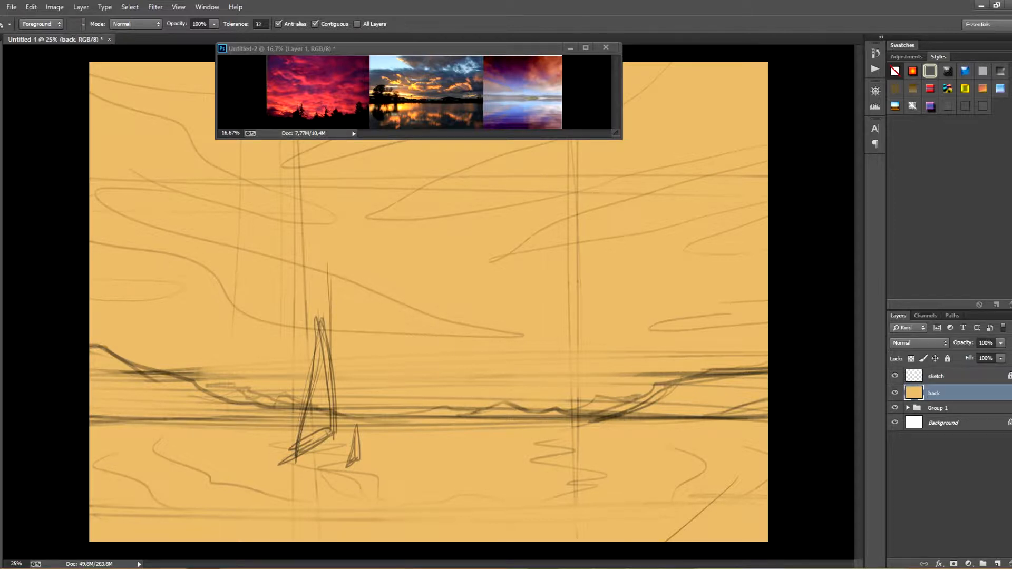
Add a new layer above back and choose a 600 px brush for painting
{"action": "key", "text": "ctrl+shift+alt+n"}
{"action": "key", "text": "b"}
{"action": "left_click", "coordinate": [36, 24]}
{"action": "scroll", "coordinate": [127, 310], "scroll_direction": "down", "scroll_amount": 3}
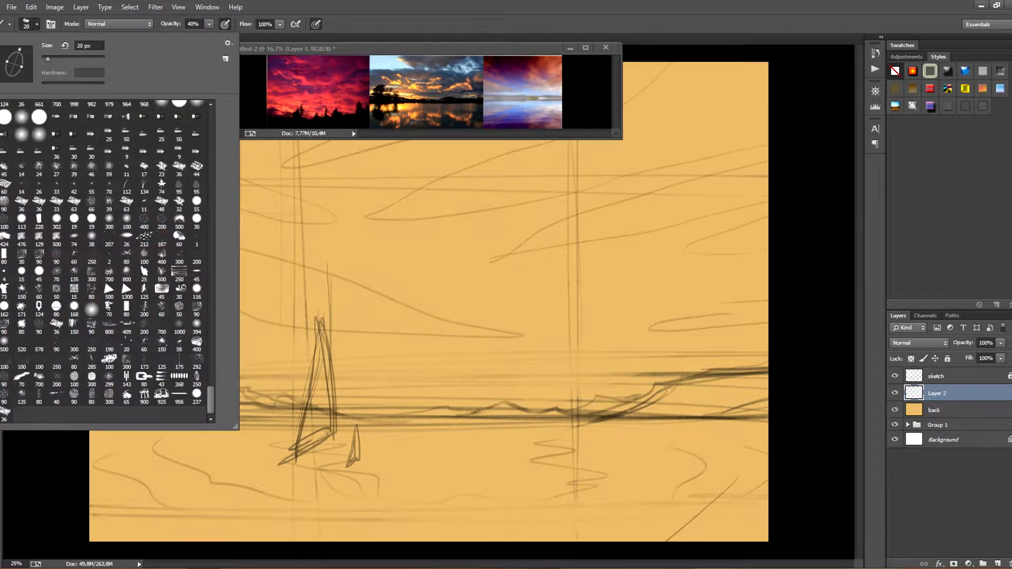
{"action": "double_click", "coordinate": [126, 310]}
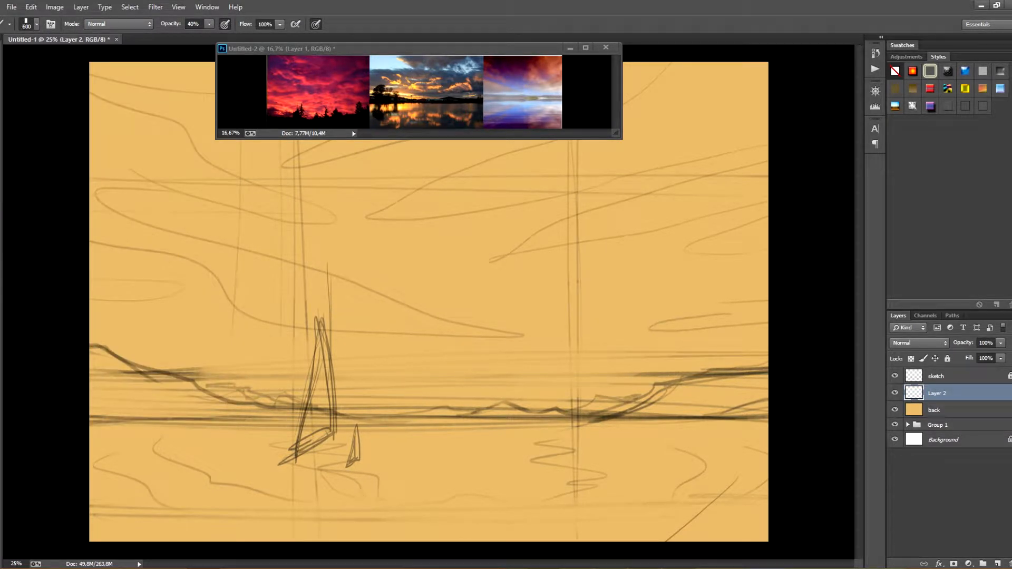
Block in the water below the horizon with a dark grey-brown, leaving a lighter patch around the boats
{"action": "left_click", "coordinate": [1, 322]}
{"action": "left_click", "coordinate": [780, 454]}
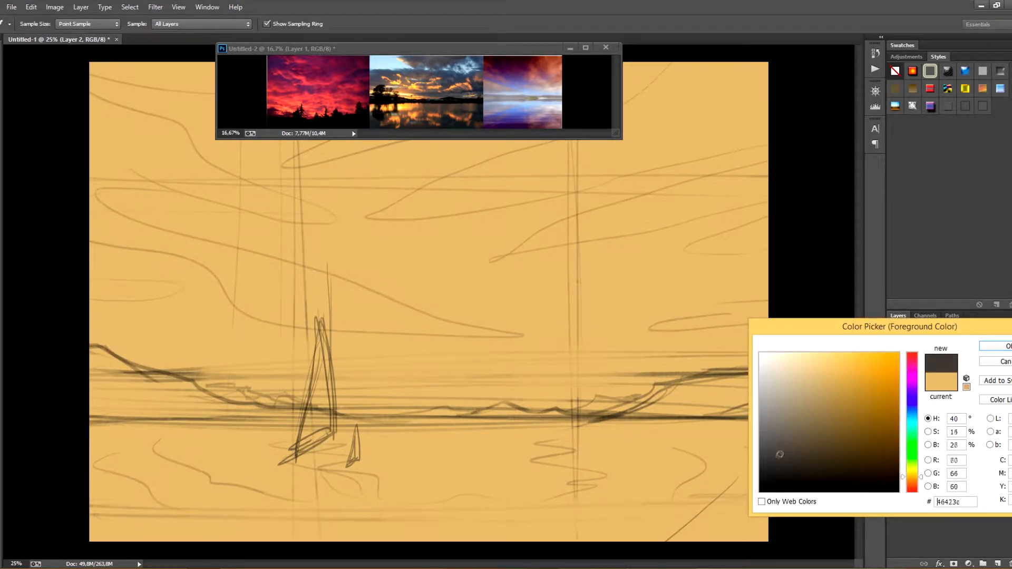
{"action": "key", "text": "Return"}
{"action": "mouse_move", "coordinate": [519, 453]}
{"action": "left_mouse_down"}
{"action": "mouse_move", "coordinate": [737, 455]}
{"action": "mouse_move", "coordinate": [247, 532]}
{"action": "mouse_move", "coordinate": [722, 522]}
{"action": "left_mouse_up"}
{"action": "mouse_move", "coordinate": [738, 469]}
{"action": "left_mouse_down"}
{"action": "mouse_move", "coordinate": [458, 472]}
{"action": "mouse_move", "coordinate": [326, 529]}
{"action": "left_mouse_up"}
{"action": "left_click_drag", "start_coordinate": [685, 527], "coordinate": [106, 535]}
{"action": "mouse_move", "coordinate": [743, 456]}
{"action": "left_mouse_down"}
{"action": "mouse_move", "coordinate": [658, 458]}
{"action": "mouse_move", "coordinate": [369, 527]}
{"action": "mouse_move", "coordinate": [116, 533]}
{"action": "left_mouse_up"}
{"action": "left_click_drag", "start_coordinate": [516, 482], "coordinate": [363, 490]}
{"action": "left_click_drag", "start_coordinate": [495, 442], "coordinate": [448, 448]}
{"action": "left_click_drag", "start_coordinate": [758, 505], "coordinate": [743, 532]}
{"action": "mouse_move", "coordinate": [106, 485]}
{"action": "left_mouse_down"}
{"action": "mouse_move", "coordinate": [422, 519]}
{"action": "mouse_move", "coordinate": [358, 482]}
{"action": "left_mouse_up"}
Pick a reddish orange and cover the whole sky down to the horizon with it
{"action": "key", "text": "n"}
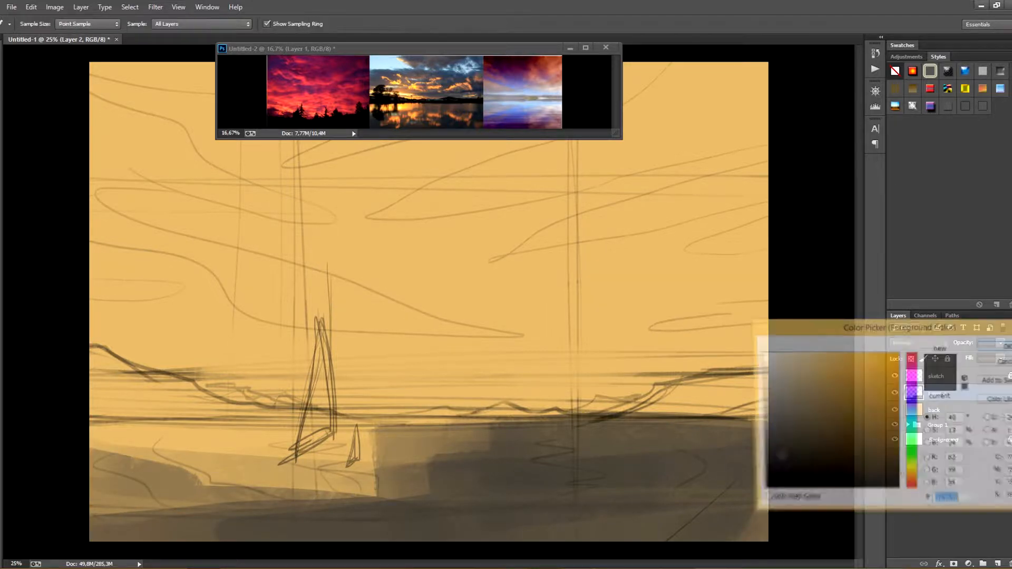
{"action": "left_click", "coordinate": [912, 487]}
{"action": "left_click", "coordinate": [853, 383]}
{"action": "key", "text": "Return"}
{"action": "left_click_drag", "start_coordinate": [327, 237], "coordinate": [601, 268]}
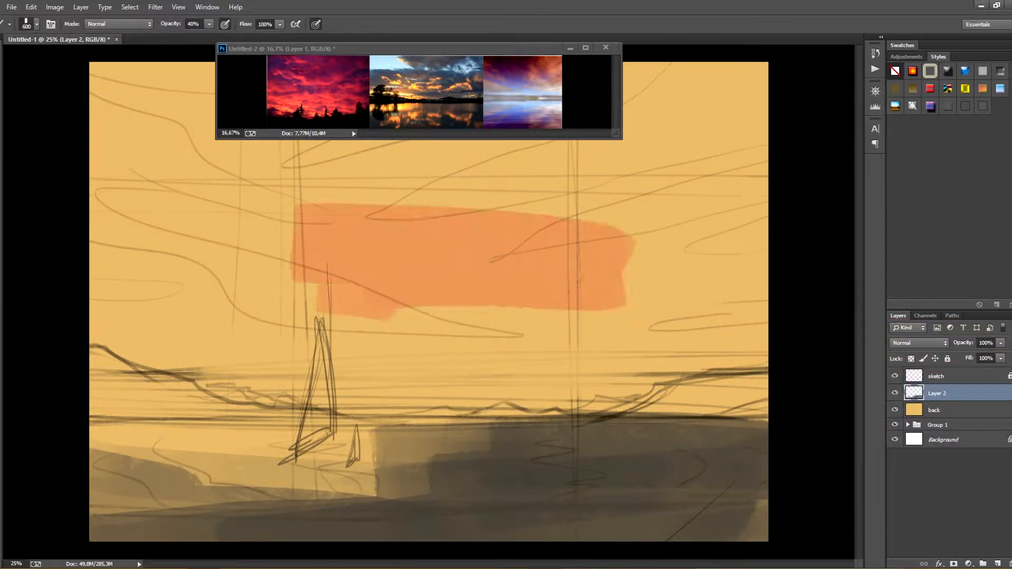
{"action": "key", "text": "ctrl+z"}
{"action": "left_click_drag", "start_coordinate": [577, 319], "coordinate": [379, 258]}
{"action": "left_click_drag", "start_coordinate": [379, 258], "coordinate": [192, 169]}
{"action": "left_click_drag", "start_coordinate": [326, 169], "coordinate": [659, 166]}
{"action": "left_click_drag", "start_coordinate": [211, 126], "coordinate": [127, 106]}
{"action": "left_click_drag", "start_coordinate": [633, 97], "coordinate": [759, 95]}
{"action": "mouse_move", "coordinate": [127, 103]}
{"action": "left_mouse_down"}
{"action": "mouse_move", "coordinate": [158, 327]}
{"action": "mouse_move", "coordinate": [343, 305]}
{"action": "left_mouse_up"}
{"action": "left_click_drag", "start_coordinate": [274, 298], "coordinate": [403, 361]}
{"action": "left_click_drag", "start_coordinate": [234, 377], "coordinate": [738, 367]}
{"action": "mouse_move", "coordinate": [606, 316]}
{"action": "left_mouse_down"}
{"action": "mouse_move", "coordinate": [664, 200]}
{"action": "mouse_move", "coordinate": [754, 158]}
{"action": "left_mouse_up"}
{"action": "left_click_drag", "start_coordinate": [737, 206], "coordinate": [695, 311]}
Try a dark plum (#5d2e47) stroke in the sky's upper-left corner and undo it
{"action": "key", "text": "n"}
{"action": "left_click", "coordinate": [913, 379]}
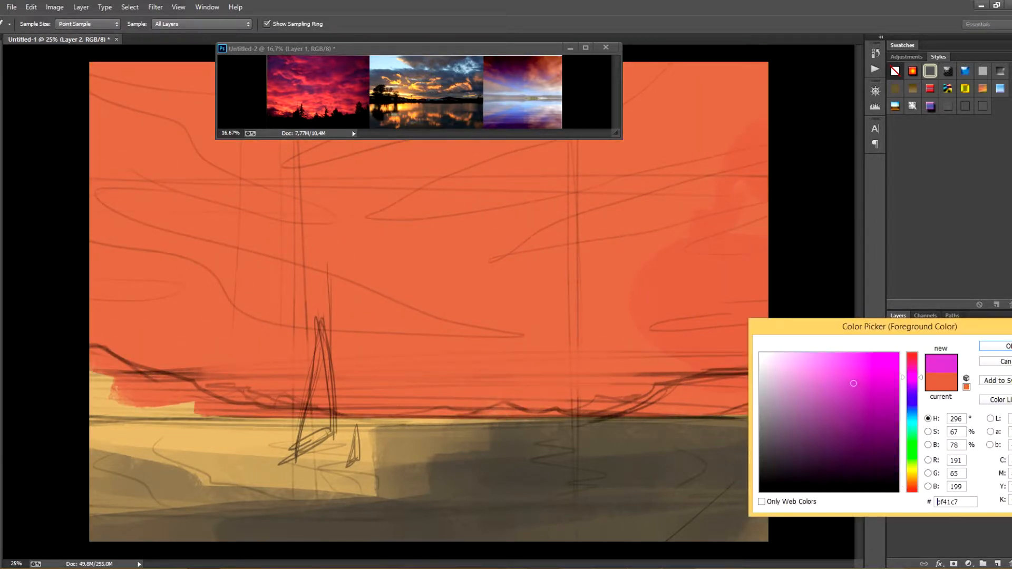
{"action": "left_click_drag", "start_coordinate": [847, 426], "coordinate": [830, 442]}
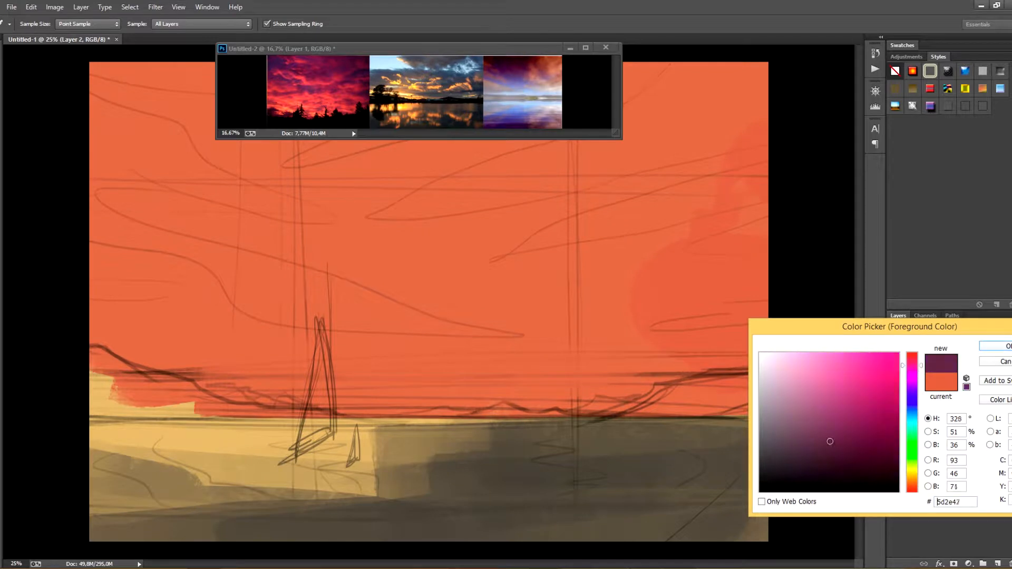
{"action": "key", "text": "Return"}
{"action": "left_click_drag", "start_coordinate": [100, 69], "coordinate": [192, 124]}
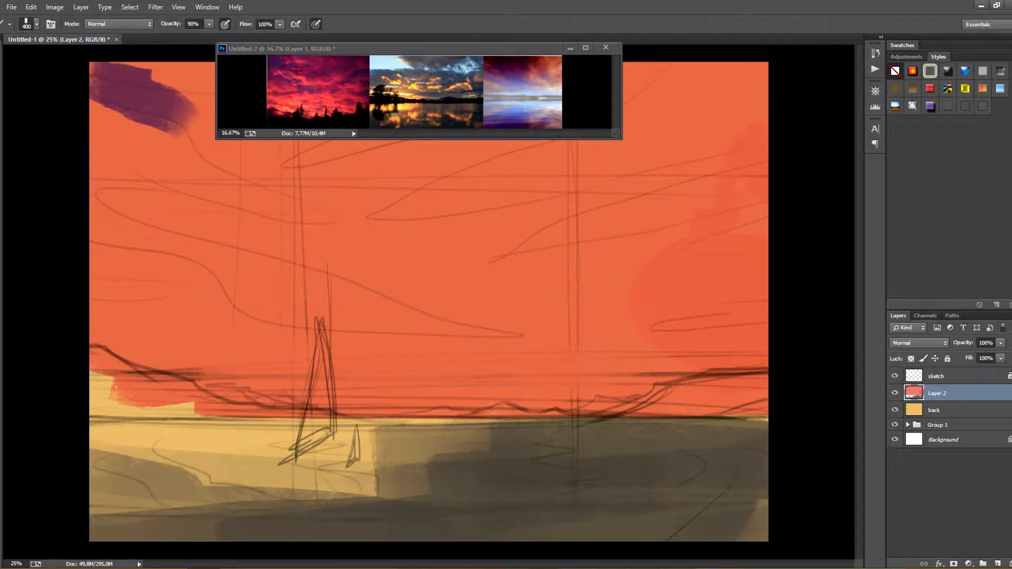
{"action": "key", "text": "ctrl+z"}
Choose dark purple #4c2c4c and a 500 px soft-edged brush, and paint a cloud in the sky's upper-left corner
{"action": "key", "text": "n"}
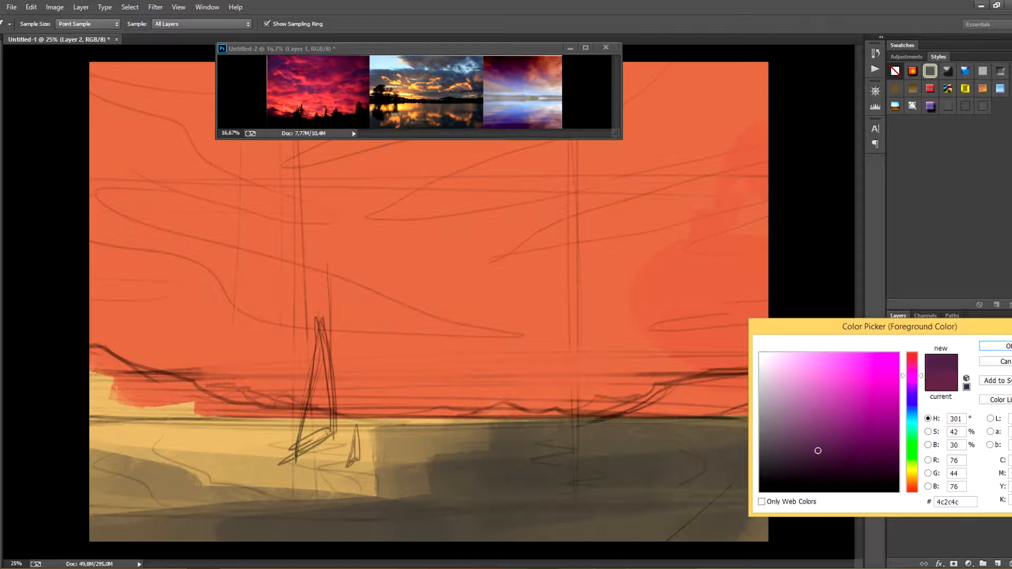
{"action": "key", "text": "Return"}
{"action": "mouse_move", "coordinate": [101, 68]}
{"action": "left_mouse_down"}
{"action": "mouse_move", "coordinate": [171, 102]}
{"action": "mouse_move", "coordinate": [102, 126]}
{"action": "left_mouse_up"}
{"action": "left_click", "coordinate": [37, 24]}
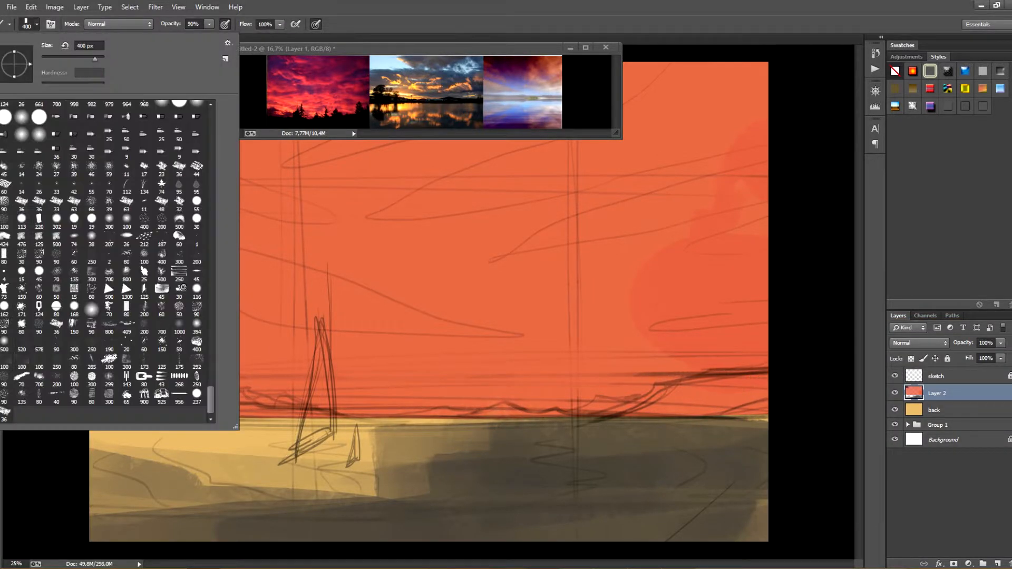
{"action": "double_click", "coordinate": [179, 219]}
{"action": "mouse_move", "coordinate": [182, 87]}
{"action": "left_mouse_down"}
{"action": "mouse_move", "coordinate": [232, 148]}
{"action": "mouse_move", "coordinate": [179, 73]}
{"action": "left_mouse_up"}
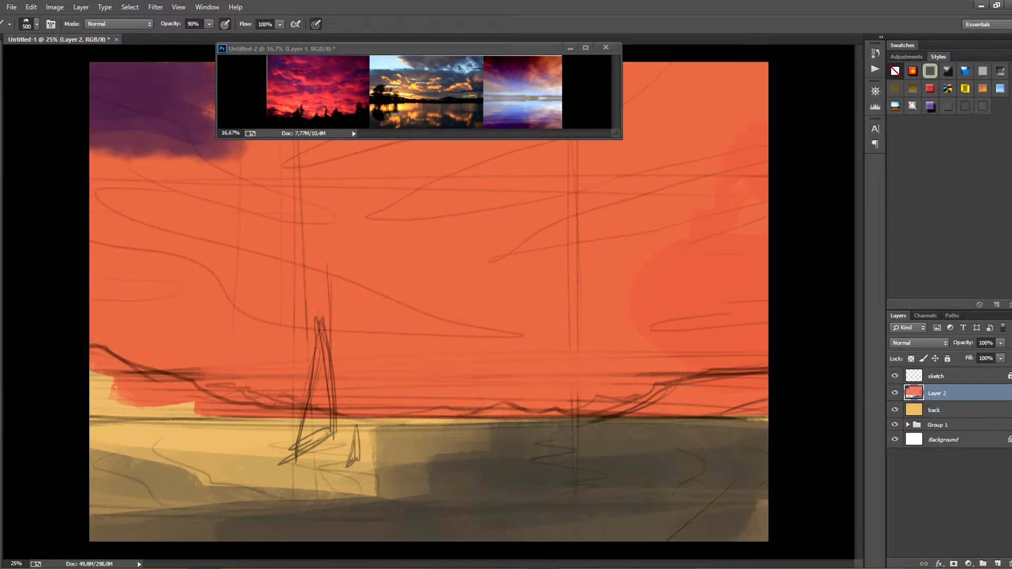
Extend the purple cloud from the left toward the center and paint another cloud in the sky's upper-right corner
{"action": "left_click_drag", "start_coordinate": [237, 147], "coordinate": [384, 177]}
{"action": "mouse_move", "coordinate": [664, 79]}
{"action": "left_mouse_down"}
{"action": "mouse_move", "coordinate": [753, 79]}
{"action": "mouse_move", "coordinate": [680, 121]}
{"action": "left_mouse_up"}
{"action": "left_click_drag", "start_coordinate": [748, 127], "coordinate": [577, 187]}
{"action": "left_click_drag", "start_coordinate": [637, 158], "coordinate": [738, 142]}
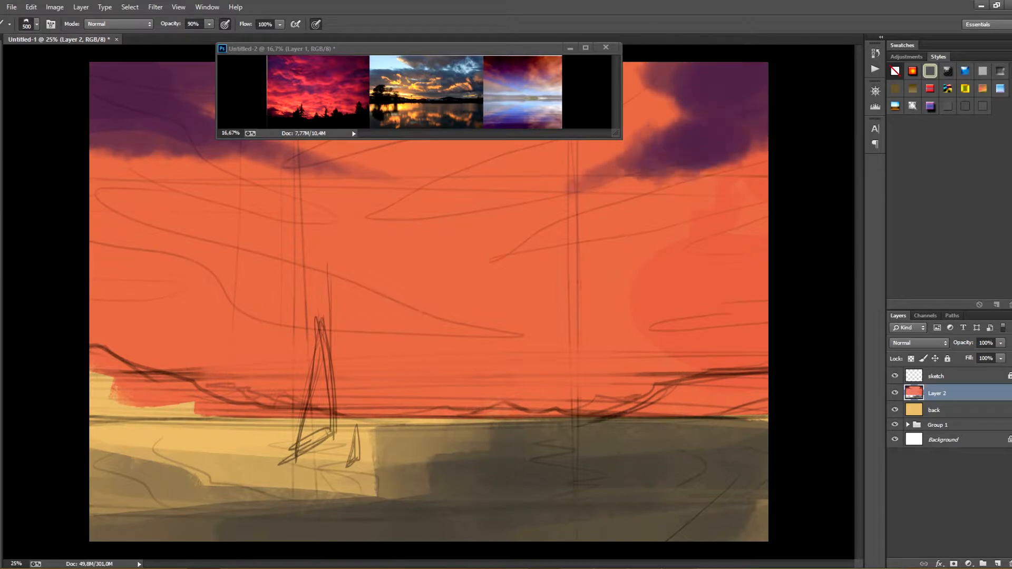
{"action": "left_click_drag", "start_coordinate": [680, 158], "coordinate": [632, 85]}
Move the reference window down over the water and join the purple clouds along the top of the sky
{"action": "left_click_drag", "start_coordinate": [401, 49], "coordinate": [417, 388]}
{"action": "left_click", "coordinate": [253, 79]}
{"action": "mouse_move", "coordinate": [237, 76]}
{"action": "left_mouse_down"}
{"action": "mouse_move", "coordinate": [553, 77]}
{"action": "mouse_move", "coordinate": [511, 79]}
{"action": "left_mouse_up"}
{"action": "mouse_move", "coordinate": [300, 89]}
{"action": "left_mouse_down"}
{"action": "mouse_move", "coordinate": [200, 108]}
{"action": "mouse_move", "coordinate": [453, 90]}
{"action": "left_mouse_up"}
{"action": "left_click_drag", "start_coordinate": [453, 95], "coordinate": [316, 139]}
{"action": "left_click_drag", "start_coordinate": [326, 100], "coordinate": [580, 79]}
{"action": "mouse_move", "coordinate": [616, 95]}
{"action": "left_mouse_down"}
{"action": "mouse_move", "coordinate": [300, 97]}
{"action": "mouse_move", "coordinate": [226, 113]}
{"action": "left_mouse_up"}
{"action": "left_click_drag", "start_coordinate": [248, 126], "coordinate": [300, 140]}
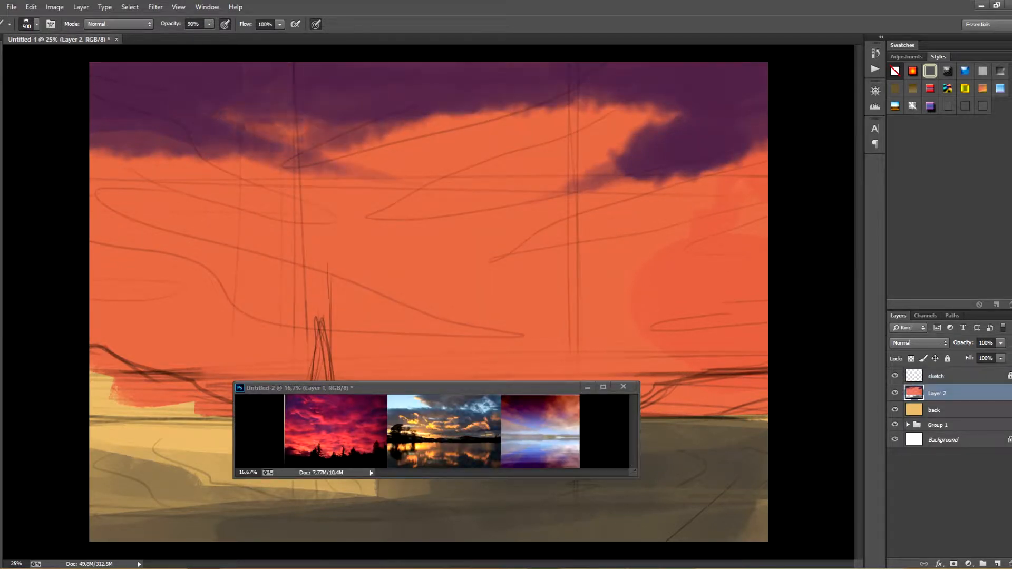
Add dark purple clouds down the sky's left edge and a small one near the right edge
{"action": "left_click_drag", "start_coordinate": [735, 156], "coordinate": [764, 140]}
{"action": "mouse_move", "coordinate": [124, 153]}
{"action": "left_mouse_down"}
{"action": "mouse_move", "coordinate": [95, 182]}
{"action": "mouse_move", "coordinate": [97, 221]}
{"action": "mouse_move", "coordinate": [200, 255]}
{"action": "left_mouse_up"}
{"action": "mouse_move", "coordinate": [748, 235]}
{"action": "left_mouse_down"}
{"action": "mouse_move", "coordinate": [712, 252]}
{"action": "mouse_move", "coordinate": [730, 248]}
{"action": "left_mouse_up"}
Try painting a light peach glow above the horizon and undo its strokes
{"action": "left_click", "coordinate": [2, 316]}
{"action": "left_click", "coordinate": [911, 469]}
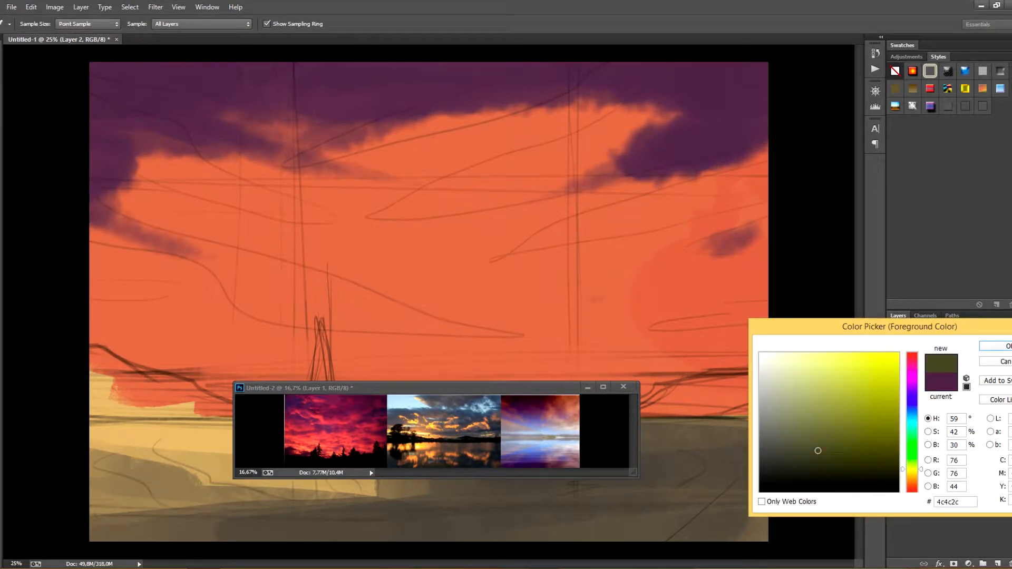
{"action": "left_click_drag", "start_coordinate": [912, 469], "coordinate": [912, 475]}
{"action": "mouse_move", "coordinate": [864, 378]}
{"action": "left_mouse_down"}
{"action": "mouse_move", "coordinate": [867, 368]}
{"action": "mouse_move", "coordinate": [832, 362]}
{"action": "left_mouse_up"}
{"action": "left_click", "coordinate": [912, 486]}
{"action": "key", "text": "Return"}
{"action": "left_click_drag", "start_coordinate": [563, 337], "coordinate": [601, 318]}
{"action": "left_click_drag", "start_coordinate": [601, 319], "coordinate": [679, 369]}
{"action": "left_click_drag", "start_coordinate": [559, 353], "coordinate": [363, 374]}
{"action": "key", "text": "ctrl+alt+z"}
{"action": "key", "text": "ctrl+alt+z"}
{"action": "key", "text": "ctrl+alt+z"}
Pick a warmer light orange and paint a soft glow along the horizon, moving the reference window lower
{"action": "left_click", "coordinate": [2, 316]}
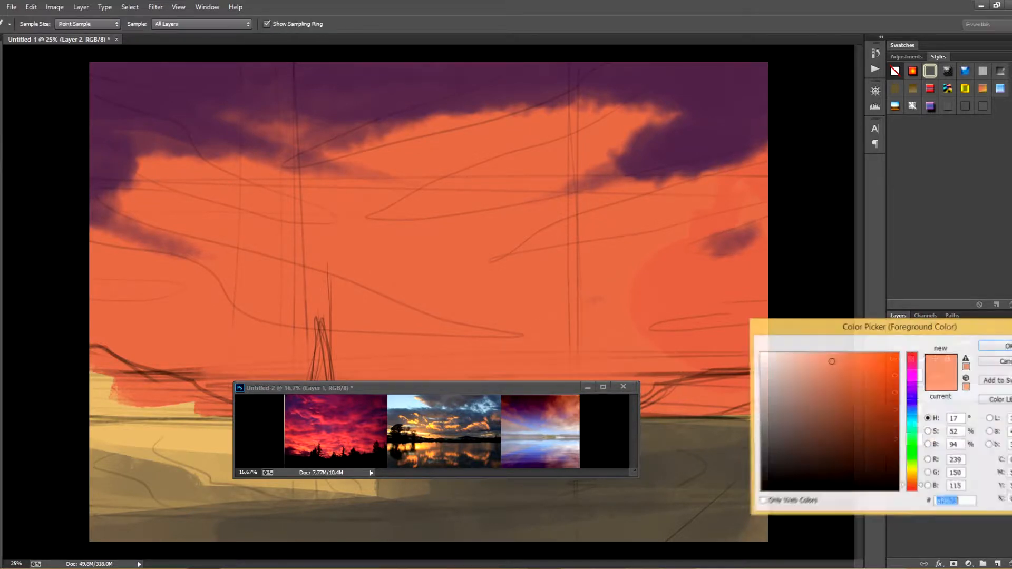
{"action": "left_click", "coordinate": [911, 481]}
{"action": "left_click", "coordinate": [999, 346]}
{"action": "left_click_drag", "start_coordinate": [474, 332], "coordinate": [430, 358]}
{"action": "left_click_drag", "start_coordinate": [569, 318], "coordinate": [382, 370]}
{"action": "left_click_drag", "start_coordinate": [453, 387], "coordinate": [449, 438]}
{"action": "mouse_move", "coordinate": [521, 371]}
{"action": "left_mouse_down"}
{"action": "mouse_move", "coordinate": [374, 406]}
{"action": "mouse_move", "coordinate": [643, 392]}
{"action": "left_mouse_up"}
{"action": "left_click_drag", "start_coordinate": [200, 360], "coordinate": [411, 400]}
{"action": "left_click_drag", "start_coordinate": [448, 350], "coordinate": [179, 356]}
{"action": "mouse_move", "coordinate": [390, 348]}
{"action": "left_mouse_down"}
{"action": "mouse_move", "coordinate": [129, 335]}
{"action": "mouse_move", "coordinate": [247, 359]}
{"action": "left_mouse_up"}
{"action": "left_click_drag", "start_coordinate": [311, 353], "coordinate": [131, 343]}
{"action": "left_click_drag", "start_coordinate": [566, 327], "coordinate": [263, 377]}
{"action": "mouse_move", "coordinate": [561, 319]}
{"action": "left_mouse_down"}
{"action": "mouse_move", "coordinate": [474, 362]}
{"action": "mouse_move", "coordinate": [363, 377]}
{"action": "left_mouse_up"}
{"action": "mouse_move", "coordinate": [559, 369]}
{"action": "left_mouse_down"}
{"action": "mouse_move", "coordinate": [455, 392]}
{"action": "mouse_move", "coordinate": [593, 367]}
{"action": "left_mouse_up"}
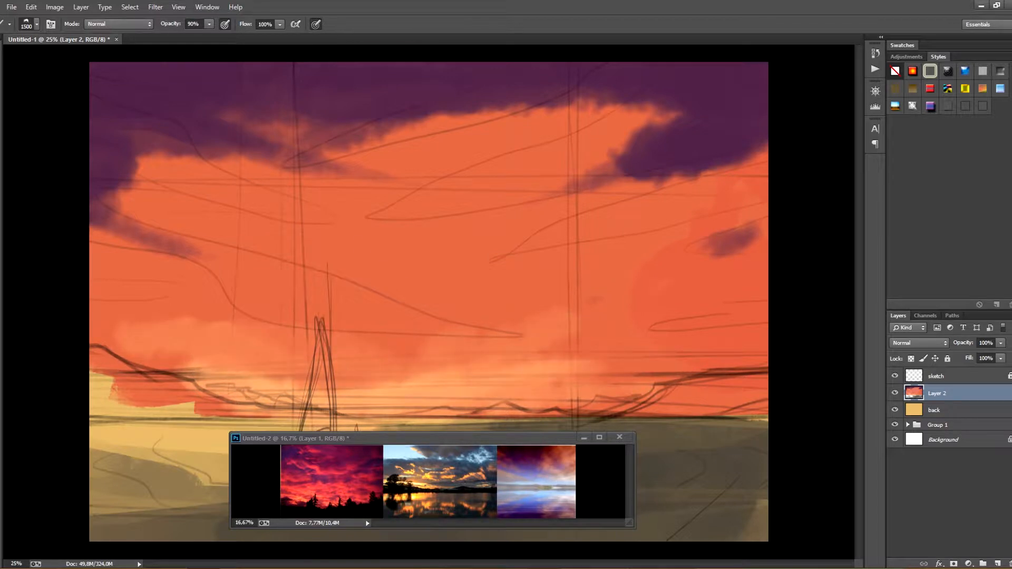
Set the 1500 px brush to 20% opacity and glaze a muted purple over the middle of the orange sky
{"action": "left_click_drag", "start_coordinate": [221, 211], "coordinate": [548, 227]}
{"action": "key", "text": "ctrl+z"}
{"action": "key", "text": "2"}
{"action": "mouse_move", "coordinate": [274, 189]}
{"action": "left_mouse_down"}
{"action": "mouse_move", "coordinate": [659, 232]}
{"action": "mouse_move", "coordinate": [211, 211]}
{"action": "left_mouse_up"}
{"action": "left_click_drag", "start_coordinate": [295, 169], "coordinate": [501, 153]}
{"action": "left_click_drag", "start_coordinate": [342, 221], "coordinate": [595, 132]}
{"action": "left_click_drag", "start_coordinate": [669, 210], "coordinate": [526, 237]}
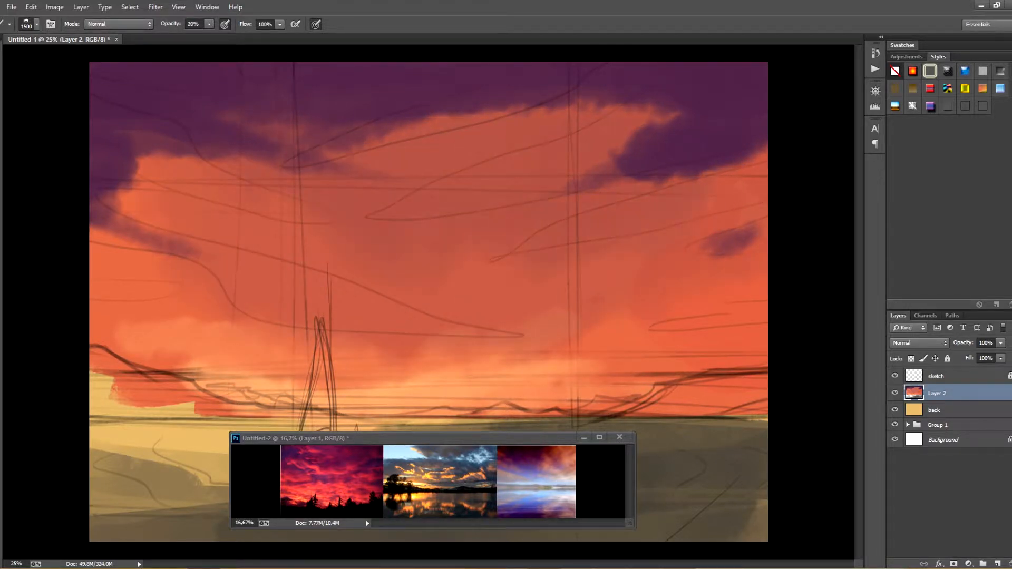
Glaze muted purple over the upper and middle sky at 30% brush opacity and save the painting as ilustracion.psd
{"action": "key", "text": "3"}
{"action": "mouse_move", "coordinate": [401, 168]}
{"action": "left_mouse_down"}
{"action": "mouse_move", "coordinate": [579, 158]}
{"action": "mouse_move", "coordinate": [405, 211]}
{"action": "left_mouse_up"}
{"action": "left_click_drag", "start_coordinate": [284, 206], "coordinate": [143, 237]}
{"action": "left_click_drag", "start_coordinate": [616, 153], "coordinate": [722, 237]}
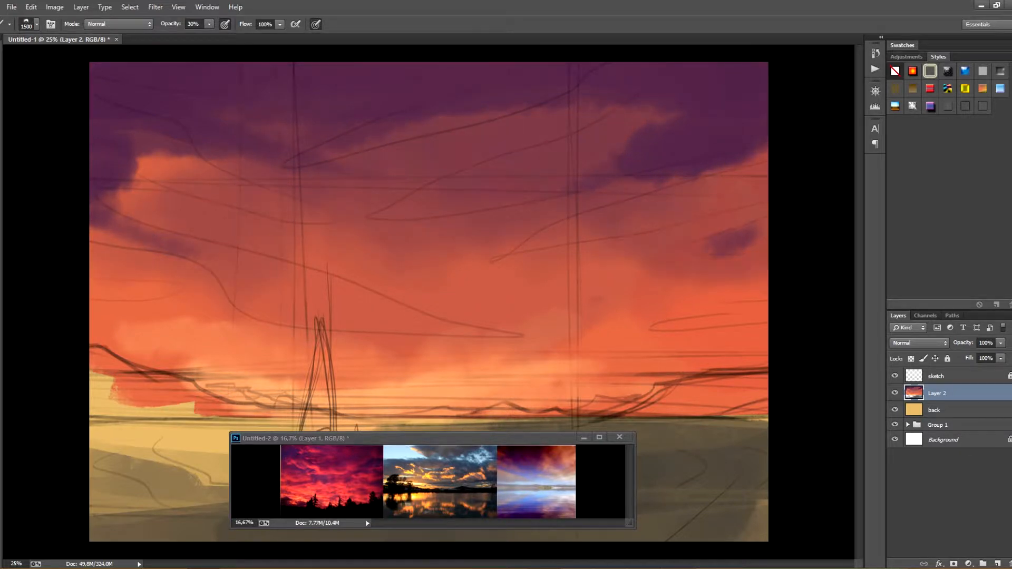
{"action": "left_click_drag", "start_coordinate": [590, 127], "coordinate": [390, 169]}
{"action": "key", "text": "ctrl+s"}
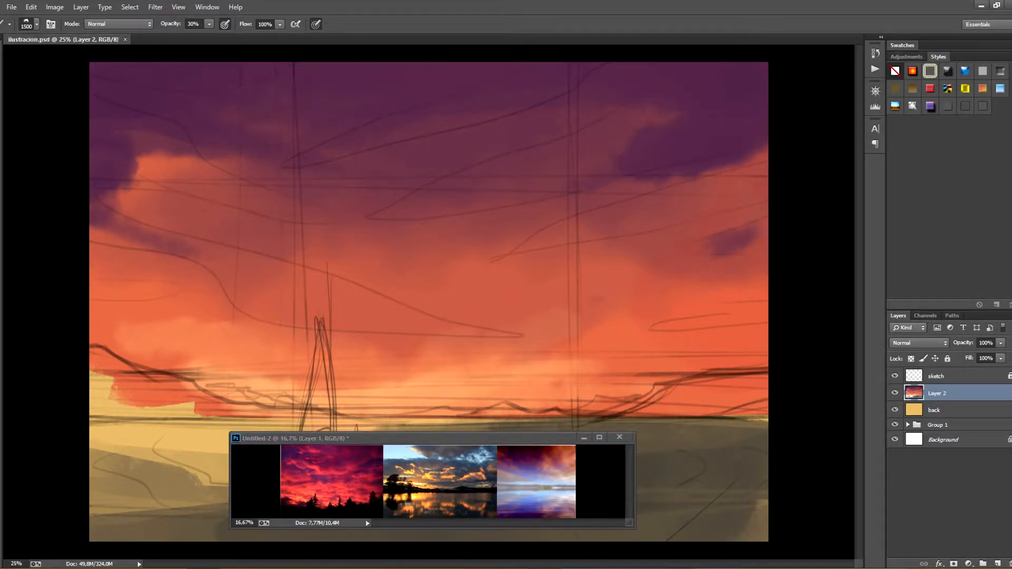
Choose a different brush preset for the hills and set the foreground color to near-black 0d0a0d
{"action": "left_click", "coordinate": [37, 25]}
{"action": "scroll", "coordinate": [111, 263], "scroll_direction": "down", "scroll_amount": 10}
{"action": "left_click", "coordinate": [111, 263]}
{"action": "left_click", "coordinate": [558, 384]}
{"action": "left_click", "coordinate": [792, 483]}
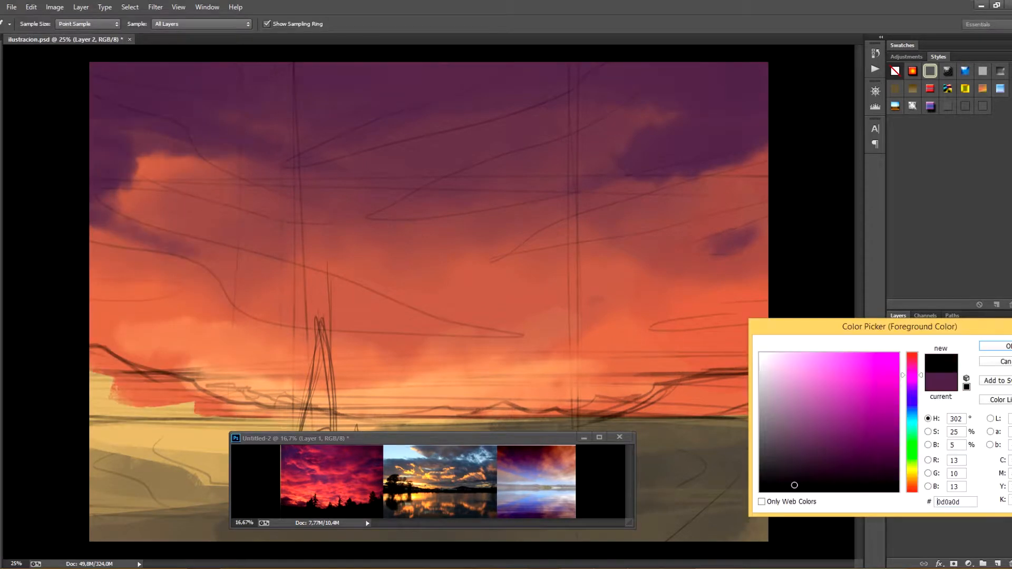
{"action": "left_click", "coordinate": [1006, 346]}
Paint the dark hill sloping along the left part of the horizon with the 150 px brush at 70% opacity
{"action": "mouse_move", "coordinate": [106, 380]}
{"action": "left_mouse_down"}
{"action": "mouse_move", "coordinate": [159, 389]}
{"action": "mouse_move", "coordinate": [147, 398]}
{"action": "left_mouse_up"}
{"action": "key", "text": "ctrl+alt+z"}
{"action": "key", "text": "ctrl+alt+z"}
{"action": "key", "text": "7"}
{"action": "mouse_move", "coordinate": [94, 364]}
{"action": "left_mouse_down"}
{"action": "mouse_move", "coordinate": [152, 395]}
{"action": "mouse_move", "coordinate": [173, 393]}
{"action": "left_mouse_up"}
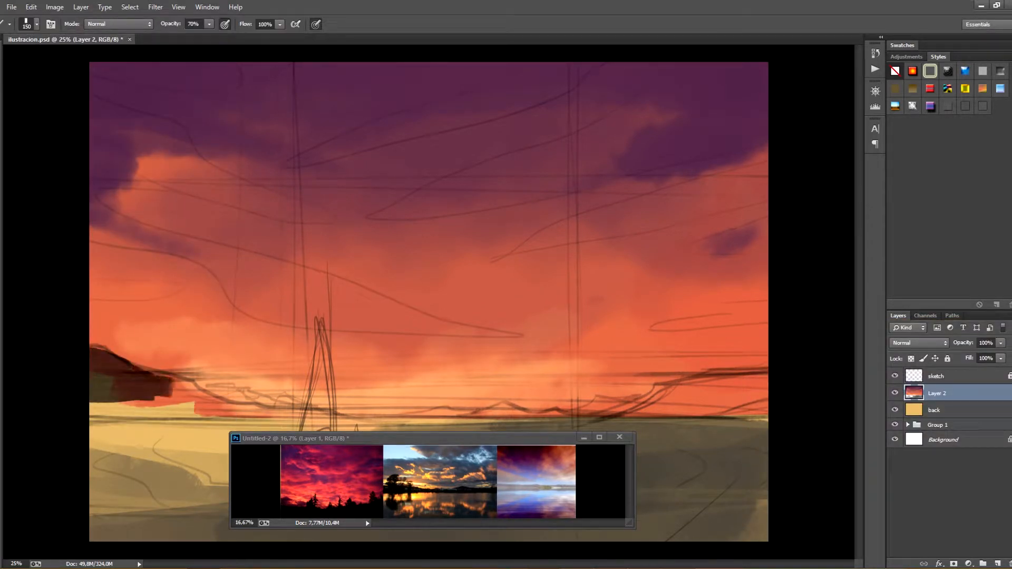
{"action": "left_click_drag", "start_coordinate": [93, 409], "coordinate": [221, 414]}
{"action": "left_click_drag", "start_coordinate": [150, 394], "coordinate": [227, 410]}
{"action": "mouse_move", "coordinate": [94, 361]}
{"action": "left_mouse_down"}
{"action": "mouse_move", "coordinate": [177, 396]}
{"action": "mouse_move", "coordinate": [179, 381]}
{"action": "left_mouse_up"}
{"action": "left_click_drag", "start_coordinate": [94, 404], "coordinate": [195, 414]}
{"action": "left_click_drag", "start_coordinate": [213, 400], "coordinate": [316, 410]}
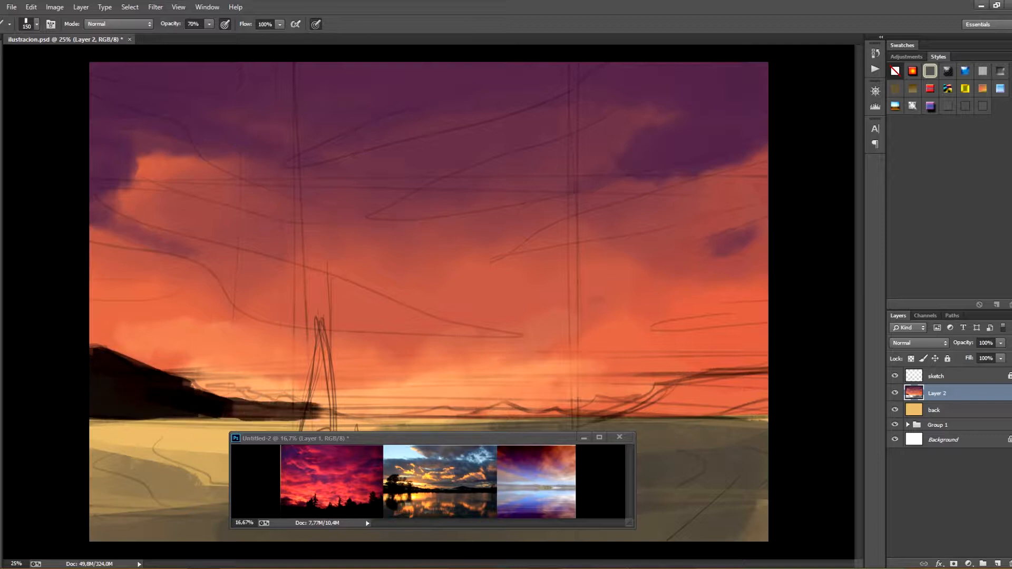
Block in the right hill and the thin distant shoreline with a 90 px brush, checking the result without the sketch
{"action": "mouse_move", "coordinate": [677, 387]}
{"action": "left_mouse_down"}
{"action": "mouse_move", "coordinate": [764, 387]}
{"action": "mouse_move", "coordinate": [635, 404]}
{"action": "left_mouse_up"}
{"action": "mouse_move", "coordinate": [638, 406]}
{"action": "left_mouse_down"}
{"action": "mouse_move", "coordinate": [764, 408]}
{"action": "mouse_move", "coordinate": [606, 406]}
{"action": "left_mouse_up"}
{"action": "left_click_drag", "start_coordinate": [606, 414], "coordinate": [762, 416]}
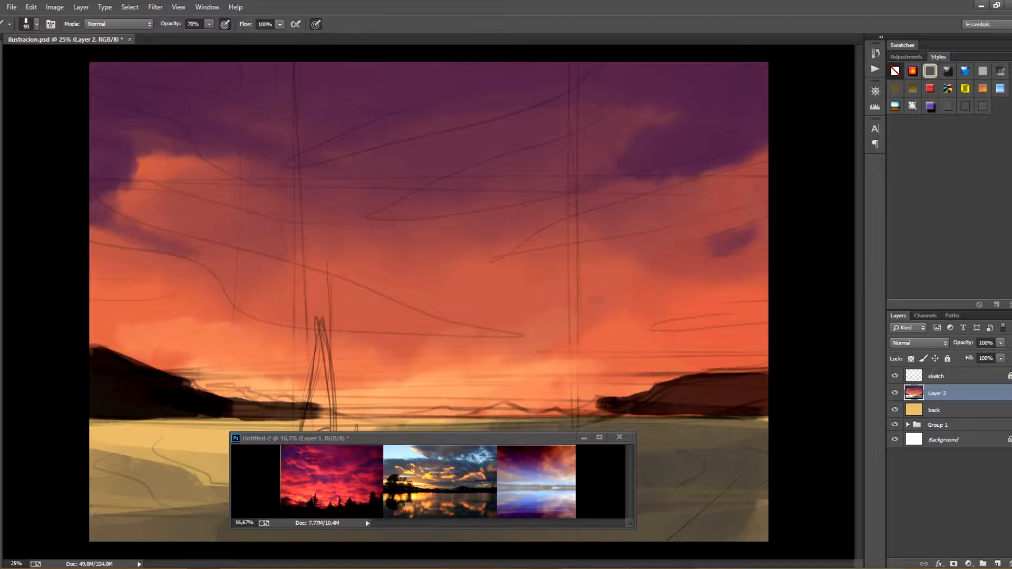
{"action": "mouse_move", "coordinate": [637, 405]}
{"action": "left_mouse_down"}
{"action": "mouse_move", "coordinate": [317, 411]}
{"action": "mouse_move", "coordinate": [195, 380]}
{"action": "mouse_move", "coordinate": [340, 416]}
{"action": "mouse_move", "coordinate": [572, 413]}
{"action": "left_mouse_up"}
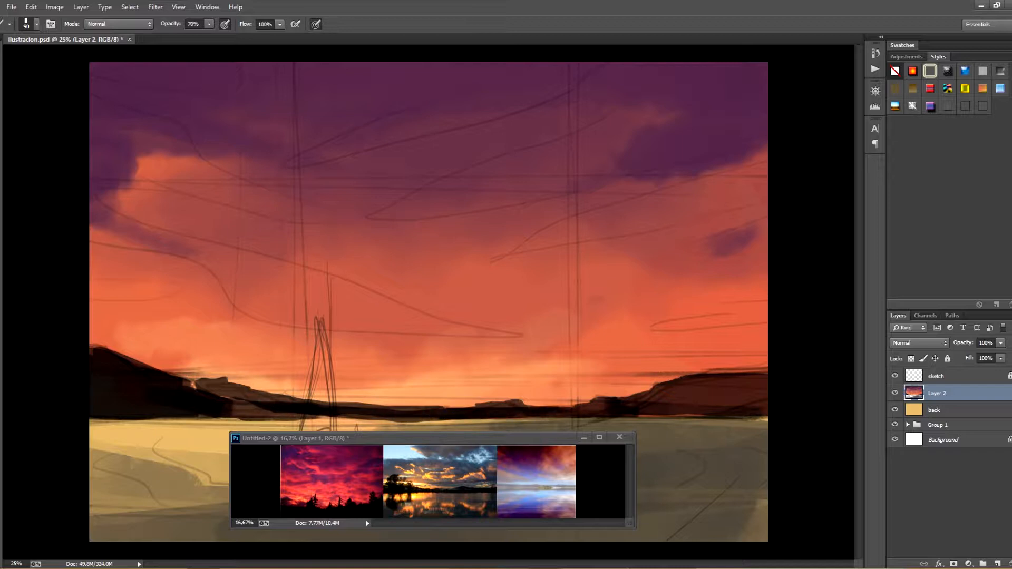
{"action": "left_click", "coordinate": [894, 375]}
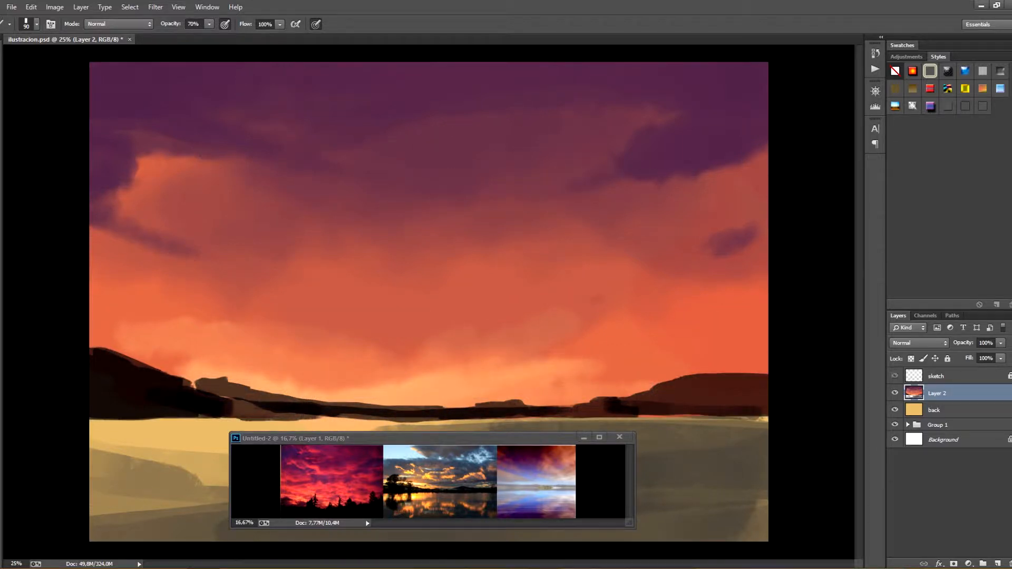
{"action": "left_click", "coordinate": [894, 376]}
Move the reference window up over the sky and block in the large and small sails as black silhouettes
{"action": "left_click_drag", "start_coordinate": [448, 438], "coordinate": [576, 199]}
{"action": "left_click_drag", "start_coordinate": [322, 324], "coordinate": [312, 400]}
{"action": "left_click_drag", "start_coordinate": [326, 327], "coordinate": [328, 426]}
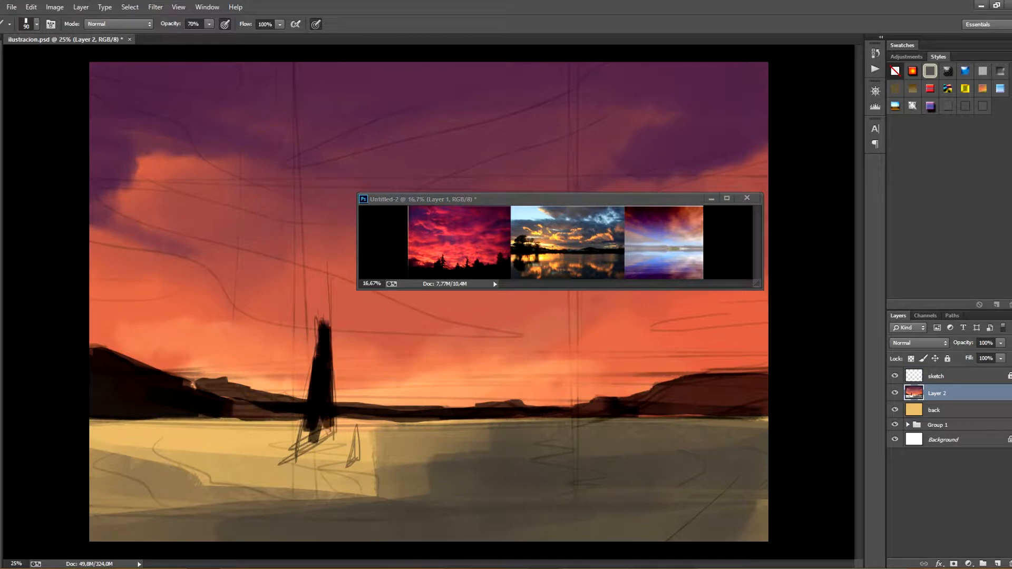
{"action": "left_click_drag", "start_coordinate": [331, 348], "coordinate": [303, 452]}
{"action": "left_click_drag", "start_coordinate": [303, 453], "coordinate": [334, 429]}
{"action": "mouse_move", "coordinate": [318, 330]}
{"action": "left_mouse_down"}
{"action": "mouse_move", "coordinate": [300, 439]}
{"action": "mouse_move", "coordinate": [354, 460]}
{"action": "left_mouse_up"}
{"action": "left_click_drag", "start_coordinate": [356, 460], "coordinate": [349, 464]}
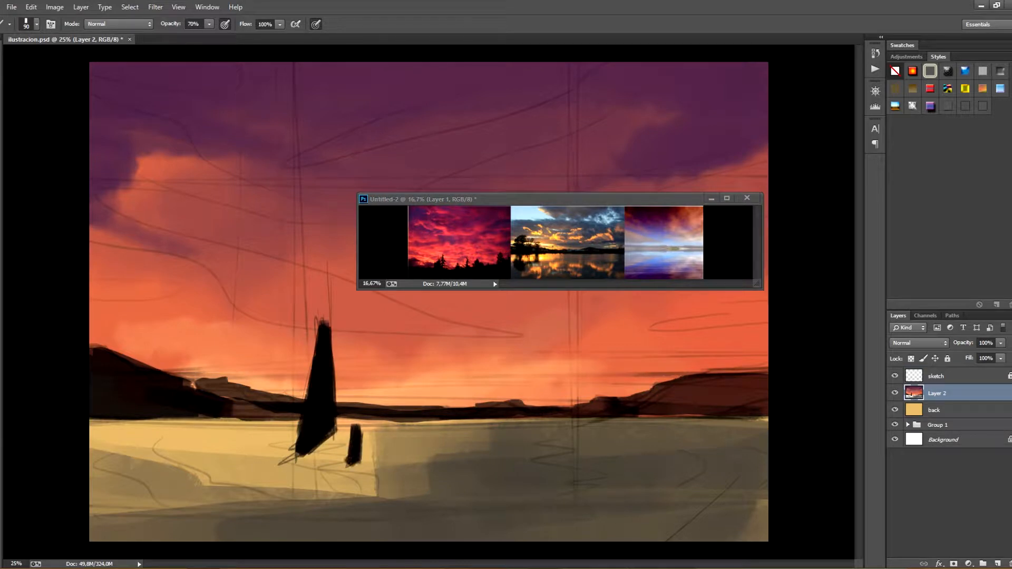
Refine both sails with a 45 px brush, adding the pointed hull and a reddish-brown sail fill, and hide the sketch layer
{"action": "key", "text": "e"}
{"action": "key", "text": "b"}
{"action": "key", "text": "bracketleft"}
{"action": "key", "text": "bracketleft"}
{"action": "key", "text": "bracketleft"}
{"action": "key", "text": "bracketleft"}
{"action": "key", "text": "bracketleft"}
{"action": "mouse_move", "coordinate": [361, 428]}
{"action": "left_mouse_down"}
{"action": "mouse_move", "coordinate": [362, 464]}
{"action": "mouse_move", "coordinate": [280, 464]}
{"action": "left_mouse_up"}
{"action": "left_click_drag", "start_coordinate": [295, 444], "coordinate": [288, 461]}
{"action": "left_click_drag", "start_coordinate": [318, 412], "coordinate": [310, 433]}
{"action": "mouse_move", "coordinate": [324, 345]}
{"action": "left_mouse_down"}
{"action": "mouse_move", "coordinate": [306, 448]}
{"action": "mouse_move", "coordinate": [306, 429]}
{"action": "left_mouse_up"}
{"action": "left_click", "coordinate": [894, 376]}
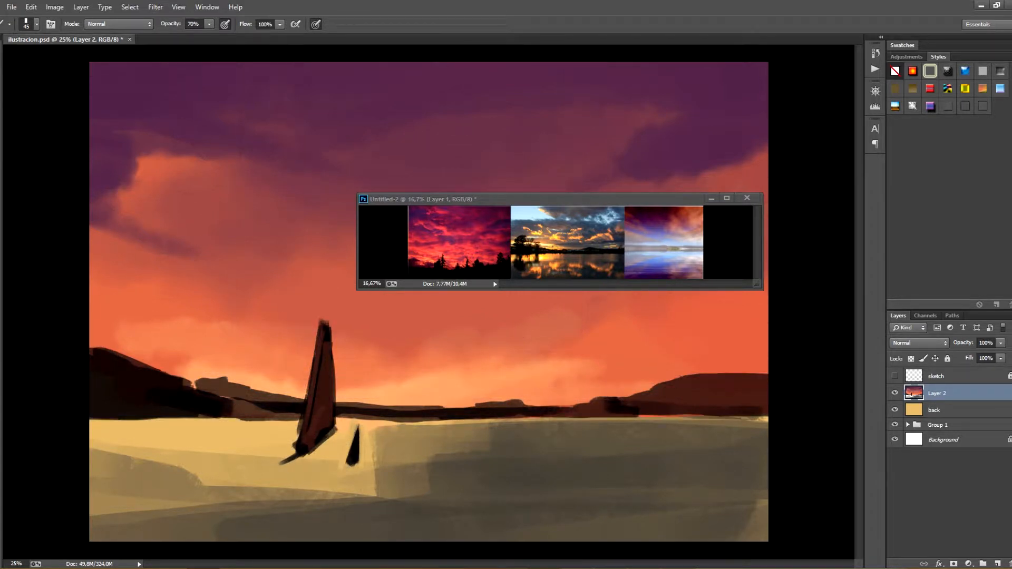
{"action": "left_click_drag", "start_coordinate": [329, 321], "coordinate": [338, 401]}
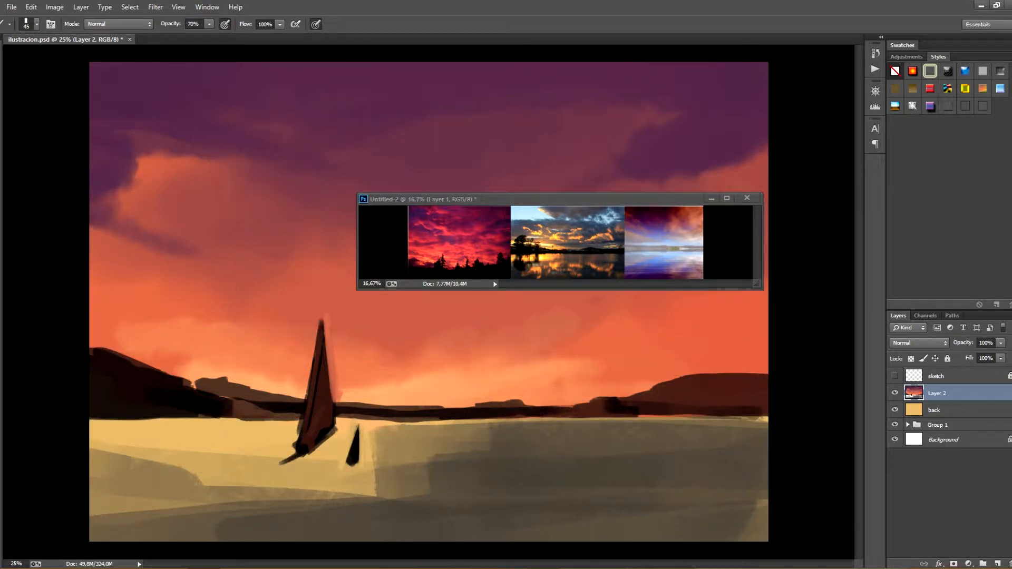
Blend the light and dark bands of the water around the boat with a 500 px brush at 70% opacity
{"action": "left_click_drag", "start_coordinate": [375, 463], "coordinate": [560, 470]}
{"action": "left_click_drag", "start_coordinate": [433, 463], "coordinate": [490, 451]}
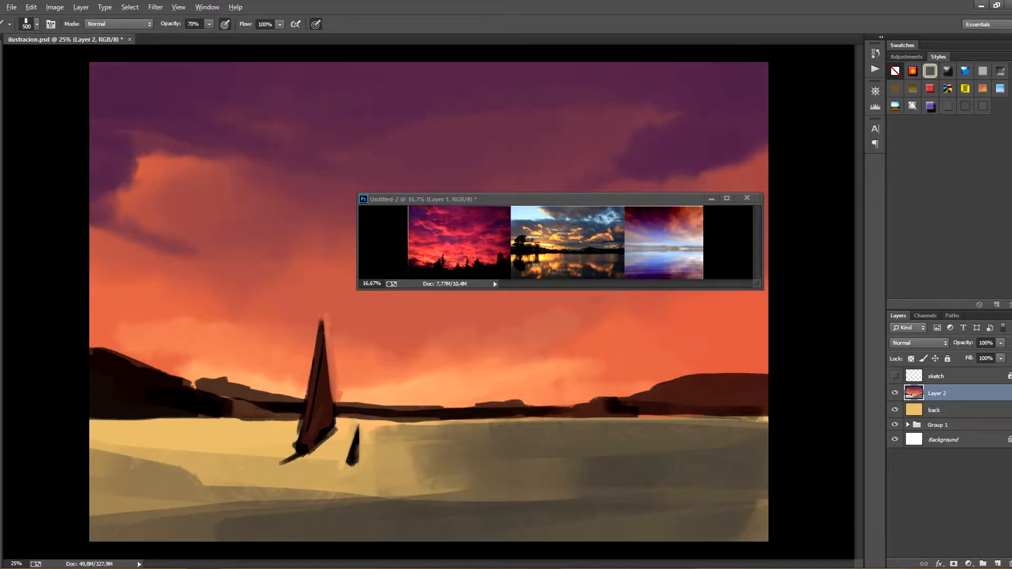
{"action": "left_click_drag", "start_coordinate": [119, 467], "coordinate": [343, 503]}
{"action": "left_click", "coordinate": [322, 503], "text": "alt"}
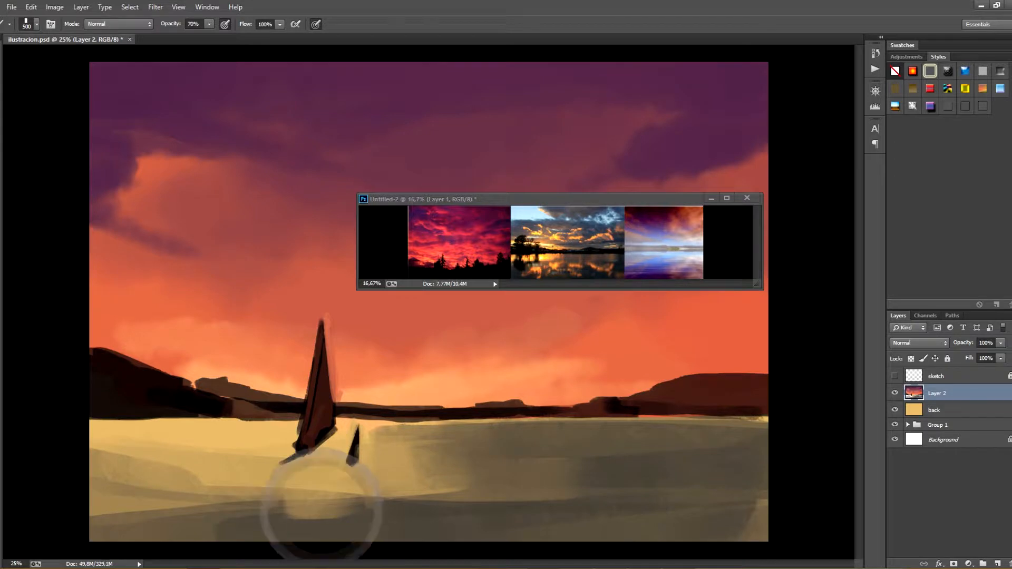
{"action": "mouse_move", "coordinate": [259, 522]}
{"action": "left_mouse_down"}
{"action": "mouse_move", "coordinate": [327, 525]}
{"action": "mouse_move", "coordinate": [508, 503]}
{"action": "left_mouse_up"}
{"action": "left_click", "coordinate": [411, 488], "text": "alt"}
{"action": "mouse_move", "coordinate": [440, 490]}
{"action": "left_mouse_down"}
{"action": "mouse_move", "coordinate": [364, 494]}
{"action": "mouse_move", "coordinate": [469, 496]}
{"action": "left_mouse_up"}
{"action": "left_click", "coordinate": [363, 490], "text": "alt"}
{"action": "left_click_drag", "start_coordinate": [398, 501], "coordinate": [268, 482]}
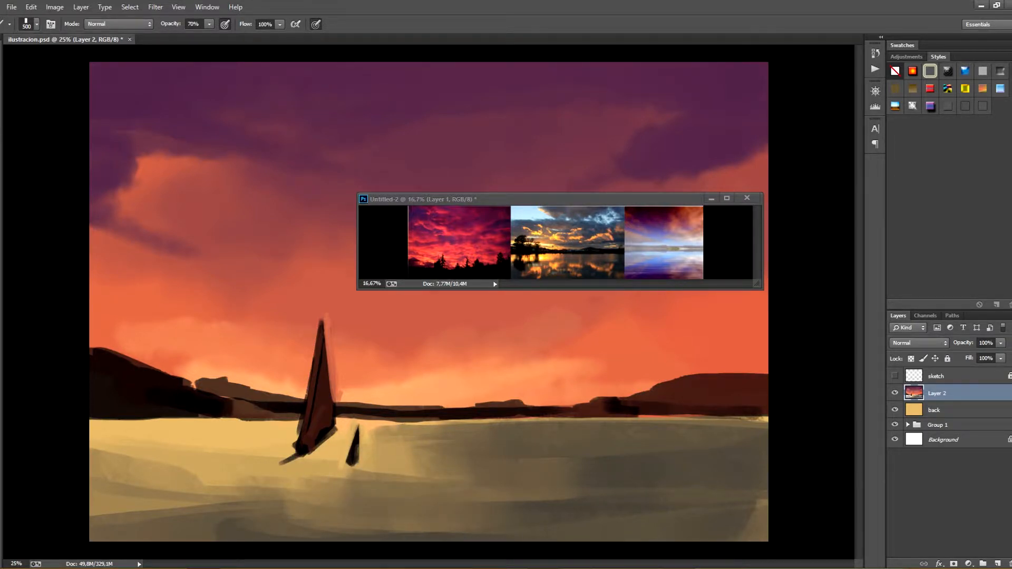
Pick a warm yellow and paint a bright glow on the water beside the boat and along the horizon
{"action": "left_click", "coordinate": [1, 347]}
{"action": "left_click", "coordinate": [854, 375]}
{"action": "key", "text": "Return"}
{"action": "mouse_move", "coordinate": [198, 448]}
{"action": "left_mouse_down"}
{"action": "mouse_move", "coordinate": [282, 466]}
{"action": "mouse_move", "coordinate": [113, 466]}
{"action": "left_mouse_up"}
{"action": "left_click_drag", "start_coordinate": [158, 509], "coordinate": [116, 512]}
{"action": "key", "text": "ctrl+z"}
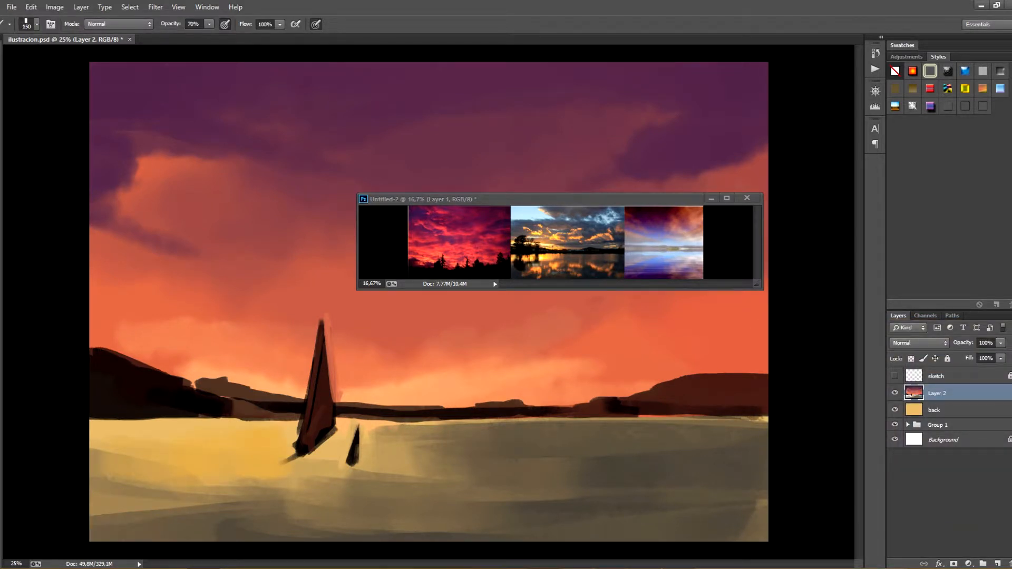
{"action": "left_click_drag", "start_coordinate": [287, 380], "coordinate": [395, 389]}
{"action": "key", "text": "ctrl+z"}
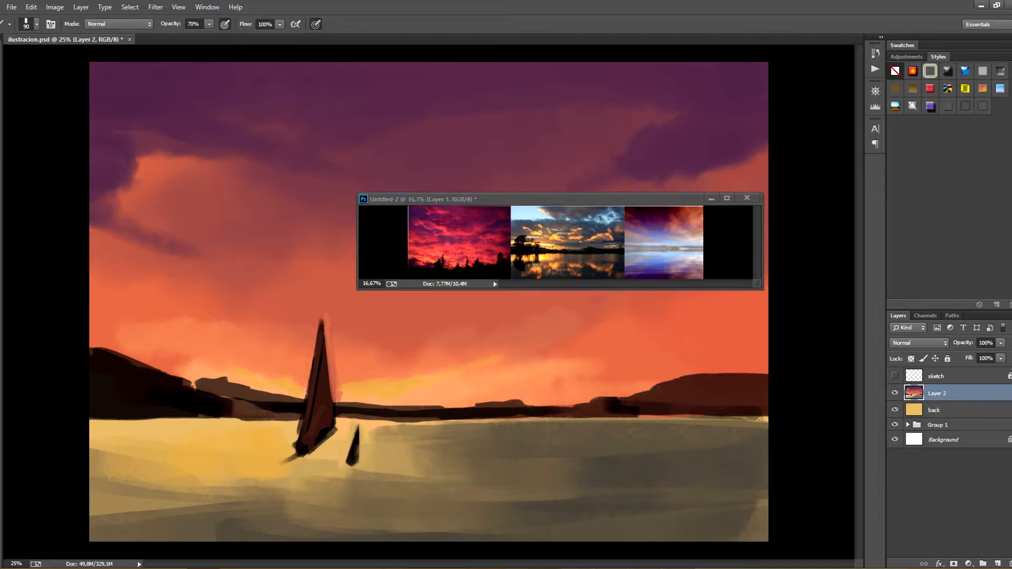
{"action": "left_click_drag", "start_coordinate": [330, 531], "coordinate": [228, 518]}
{"action": "key", "text": "ctrl+z"}
Select a soft brush, glaze purple over the lower and right water at 900 px and 20% opacity, and save the file
{"action": "left_click", "coordinate": [36, 24]}
{"action": "double_click", "coordinate": [178, 221]}
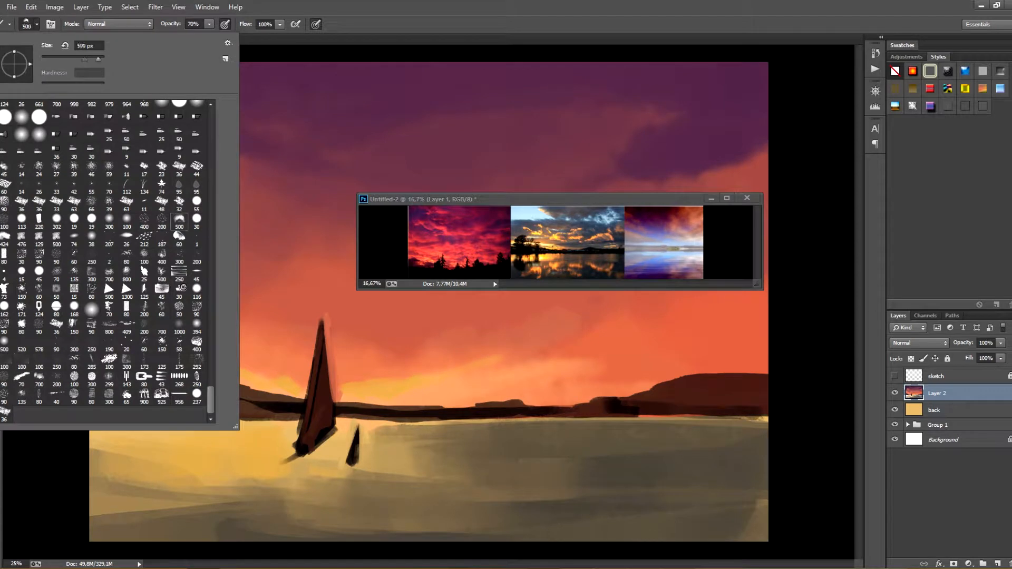
{"action": "left_click_drag", "start_coordinate": [495, 477], "coordinate": [582, 474]}
{"action": "key", "text": "ctrl+z"}
{"action": "key", "text": "2"}
{"action": "mouse_move", "coordinate": [393, 506]}
{"action": "left_mouse_down"}
{"action": "mouse_move", "coordinate": [606, 490]}
{"action": "mouse_move", "coordinate": [748, 519]}
{"action": "left_mouse_up"}
{"action": "left_click_drag", "start_coordinate": [748, 474], "coordinate": [732, 527]}
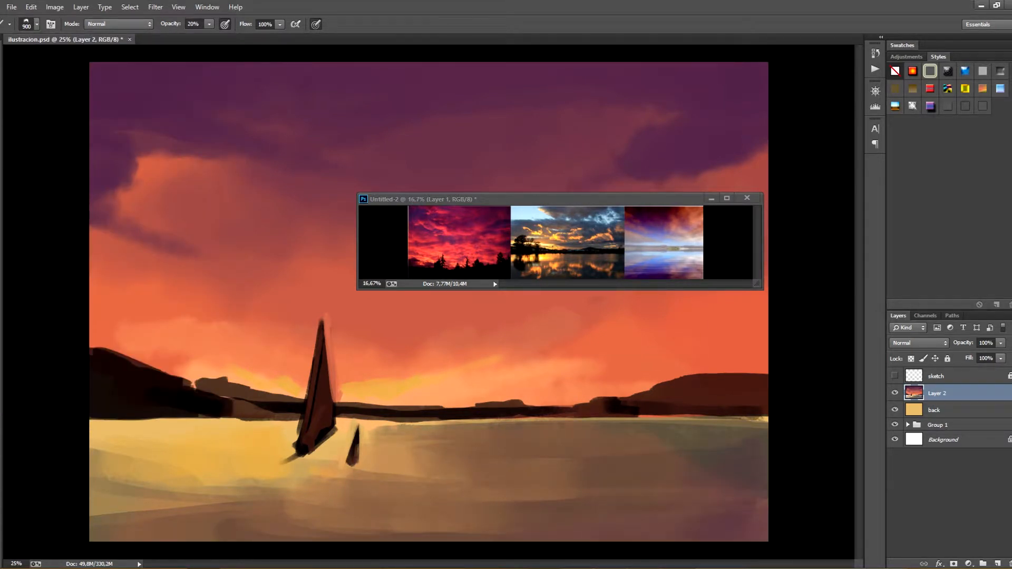
{"action": "key", "text": "ctrl+s"}
{"action": "key", "text": "ctrl+s"}
Set the brush opacity to 50% and blend soft strokes into the orange sky above the sail, undoing the last one
{"action": "key", "text": "5"}
{"action": "left_click_drag", "start_coordinate": [265, 215], "coordinate": [345, 287]}
{"action": "left_click_drag", "start_coordinate": [280, 237], "coordinate": [427, 301]}
{"action": "key", "text": "ctrl+z"}
Set the color to dark violet 282239 and paint dark clouds along the sky's top center with a 400 px brush
{"action": "left_click", "coordinate": [912, 392]}
{"action": "left_click", "coordinate": [816, 461]}
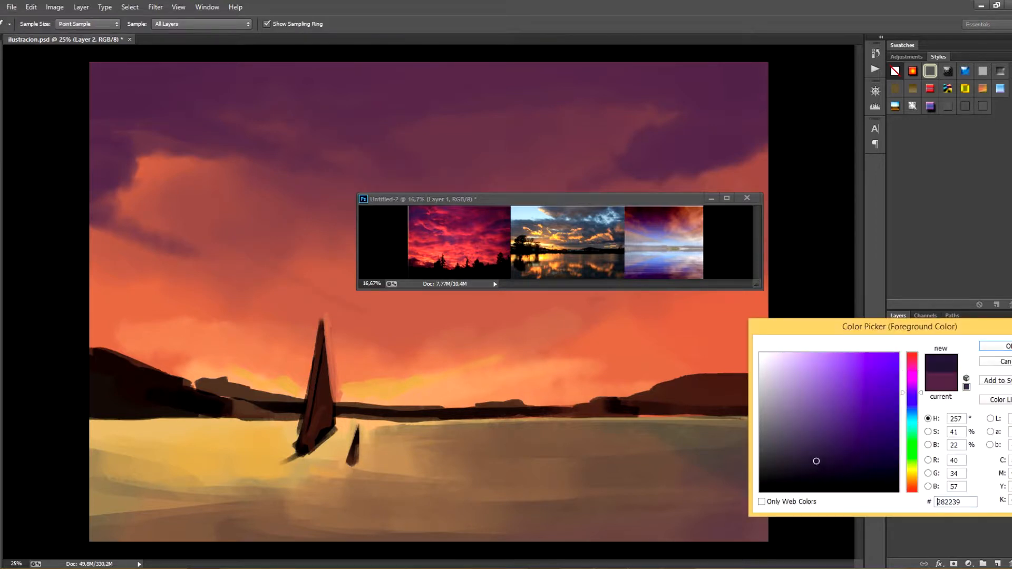
{"action": "key", "text": "Return"}
{"action": "left_click_drag", "start_coordinate": [295, 71], "coordinate": [372, 73]}
{"action": "left_click_drag", "start_coordinate": [308, 90], "coordinate": [362, 135]}
{"action": "mouse_move", "coordinate": [229, 69]}
{"action": "left_mouse_down"}
{"action": "mouse_move", "coordinate": [311, 103]}
{"action": "mouse_move", "coordinate": [398, 182]}
{"action": "left_mouse_up"}
{"action": "left_click_drag", "start_coordinate": [342, 95], "coordinate": [364, 126]}
{"action": "mouse_move", "coordinate": [598, 69]}
{"action": "left_mouse_down"}
{"action": "mouse_move", "coordinate": [621, 69]}
{"action": "mouse_move", "coordinate": [545, 97]}
{"action": "mouse_move", "coordinate": [369, 74]}
{"action": "mouse_move", "coordinate": [417, 85]}
{"action": "left_mouse_up"}
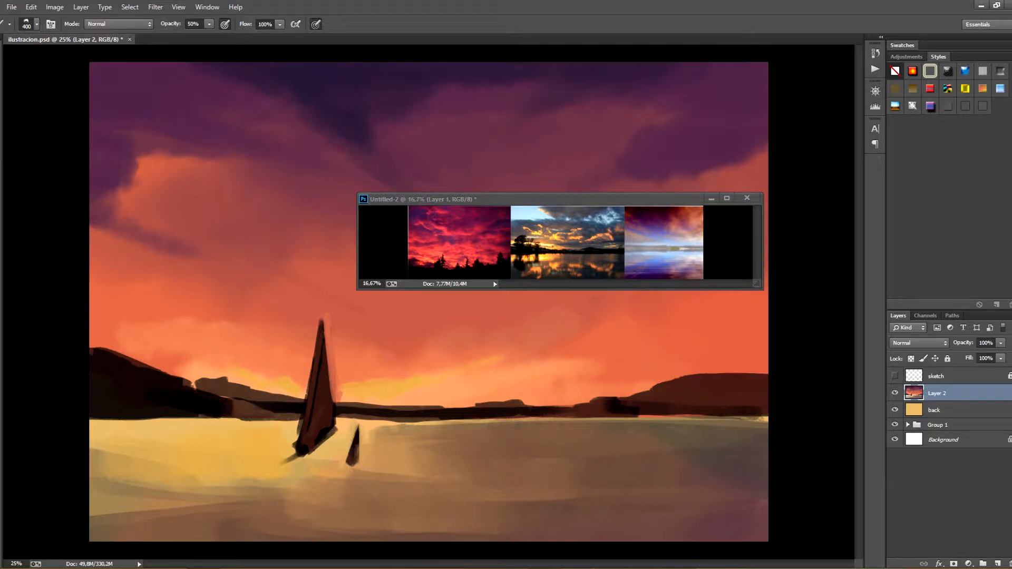
Paint diagonal purple cloud streaks converging toward the sail, moving the reference window down off the sky
{"action": "left_click_drag", "start_coordinate": [197, 256], "coordinate": [295, 310]}
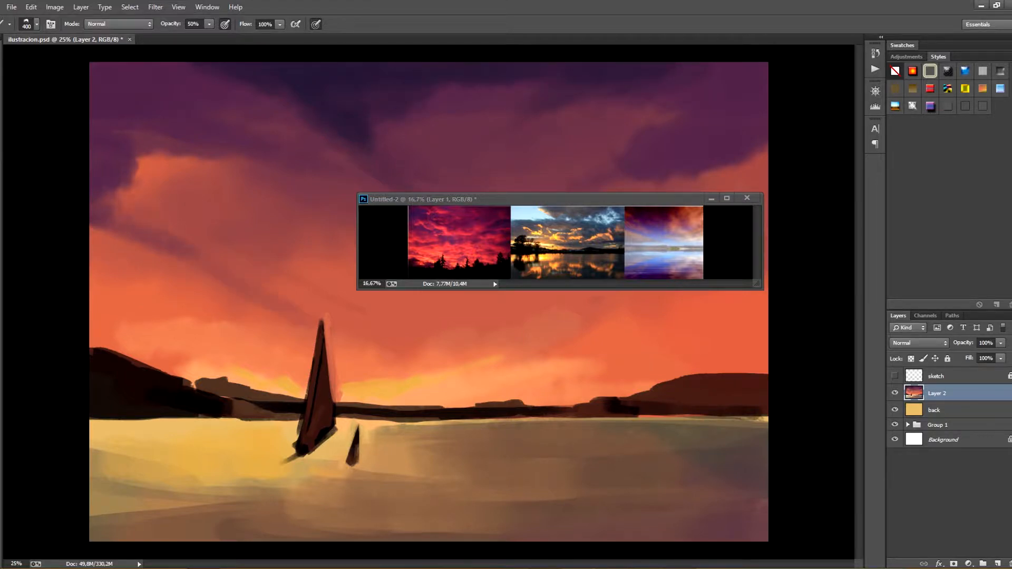
{"action": "left_click_drag", "start_coordinate": [211, 277], "coordinate": [322, 340]}
{"action": "left_click_drag", "start_coordinate": [579, 199], "coordinate": [575, 508]}
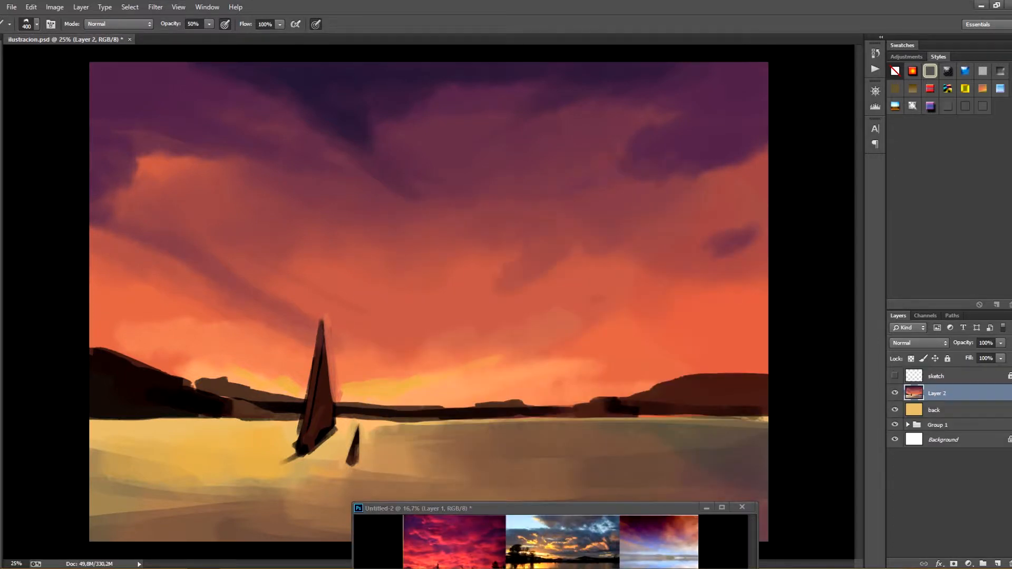
{"action": "left_click_drag", "start_coordinate": [219, 260], "coordinate": [277, 306]}
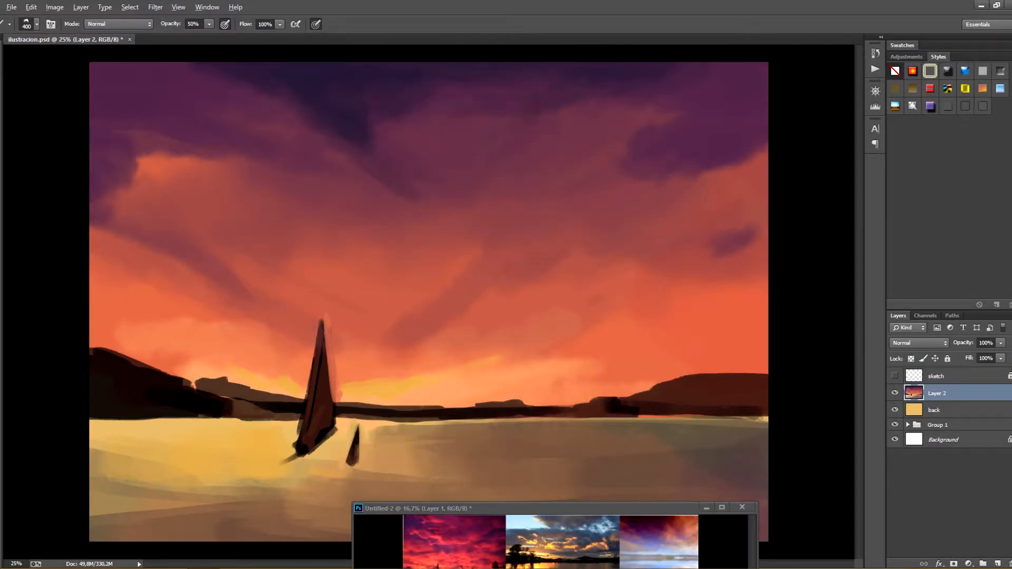
Paint a dark purple cloud wedge in the upper center, undo its last strokes, and move the reference window over the horizon
{"action": "left_click_drag", "start_coordinate": [448, 160], "coordinate": [421, 216]}
{"action": "left_click_drag", "start_coordinate": [453, 105], "coordinate": [382, 243]}
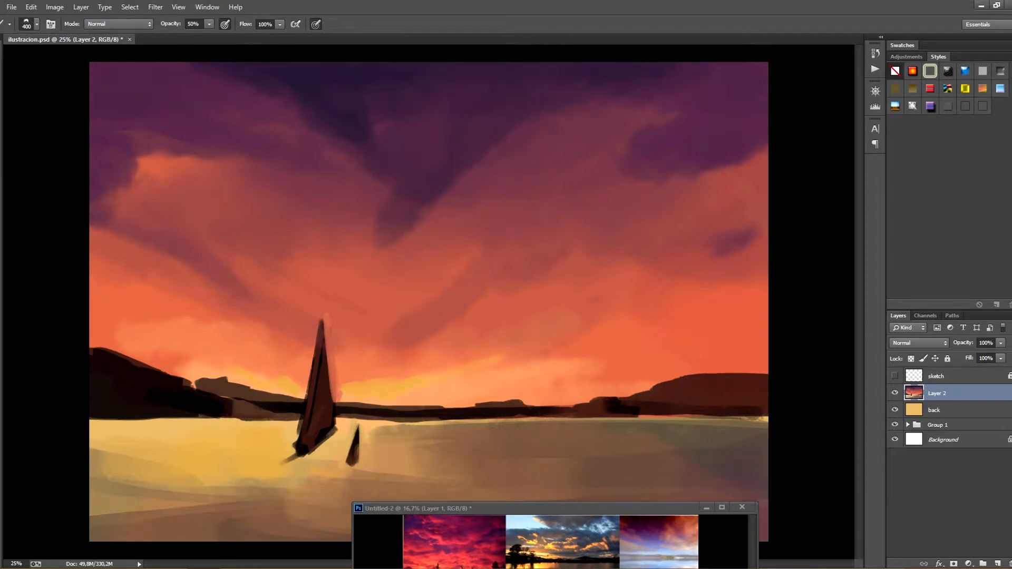
{"action": "key", "text": "ctrl+alt+z"}
{"action": "key", "text": "ctrl+alt+z"}
{"action": "left_click_drag", "start_coordinate": [580, 508], "coordinate": [644, 363]}
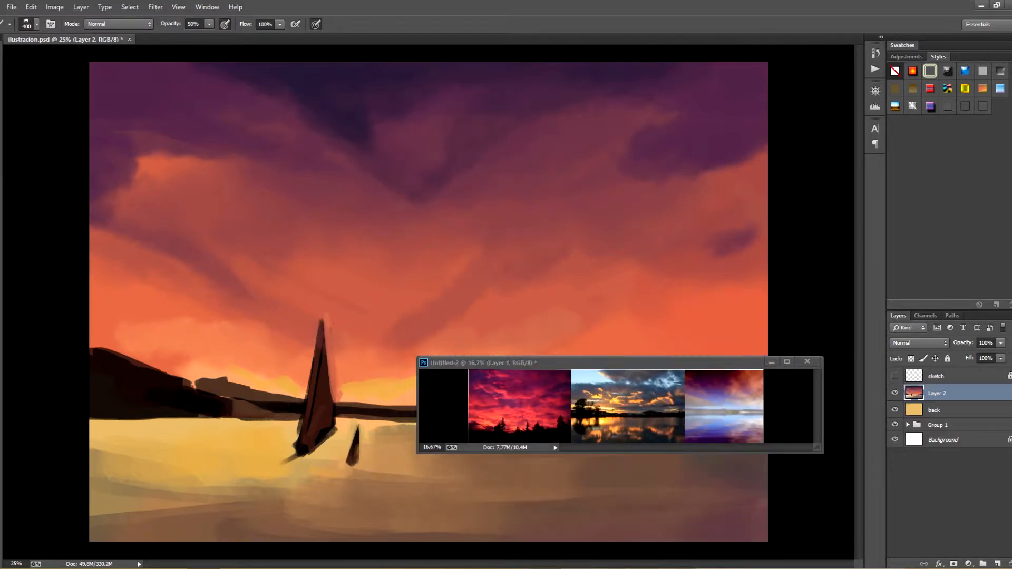
Paint orange light into the purple clouds at the sky's center with a 700 px brush
{"action": "left_click", "coordinate": [398, 223], "text": "alt"}
{"action": "left_click", "coordinate": [359, 200], "text": "alt"}
{"action": "key", "text": "bracketright"}
{"action": "key", "text": "bracketright"}
{"action": "key", "text": "bracketright"}
{"action": "left_click_drag", "start_coordinate": [369, 174], "coordinate": [413, 195]}
{"action": "left_click_drag", "start_coordinate": [388, 226], "coordinate": [400, 211]}
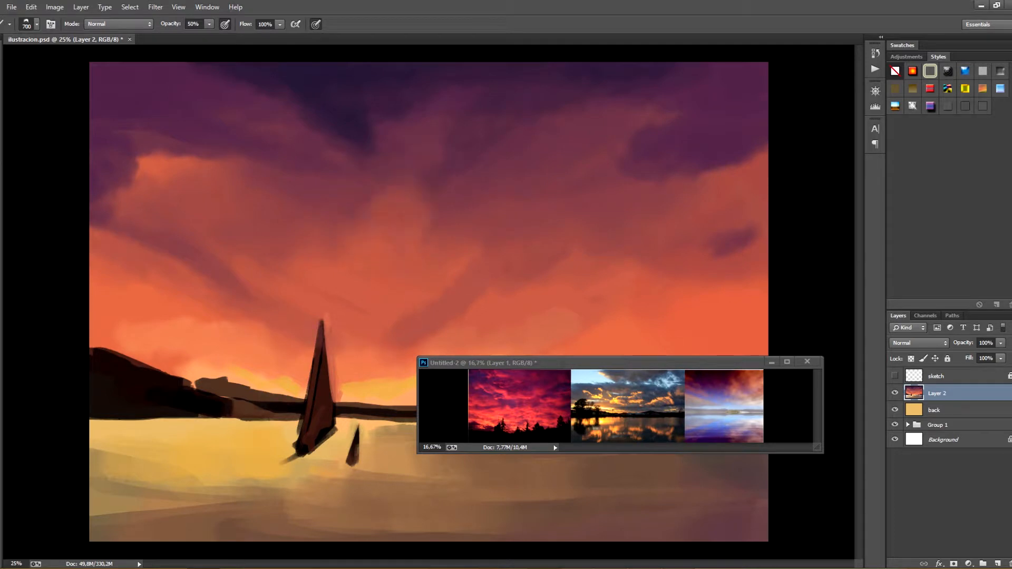
{"action": "left_click_drag", "start_coordinate": [490, 217], "coordinate": [523, 202]}
Enlarge the reference photos to 50% to examine the golden sunset's tree line, and return to the painting
{"action": "left_click_drag", "start_coordinate": [750, 362], "coordinate": [756, 366]}
{"action": "key", "text": "ctrl+plus"}
{"action": "key", "text": "ctrl+plus"}
{"action": "key", "text": "ctrl+plus"}
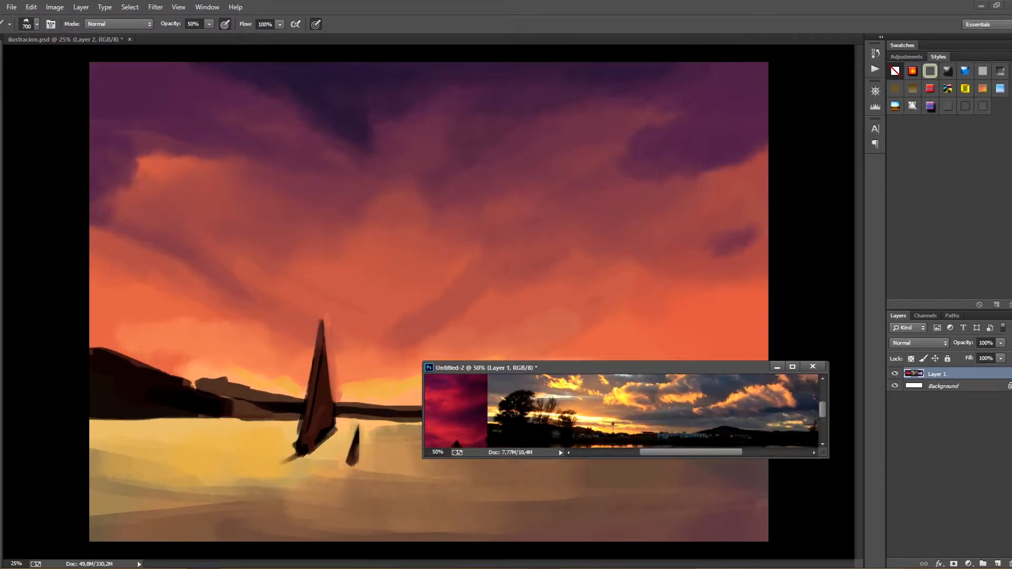
{"action": "scroll", "coordinate": [622, 411], "scroll_direction": "down", "scroll_amount": 1}
{"action": "key", "text": "ctrl+Tab"}
Try textured brush presets at small sizes to paint rough vegetation along the left hill's crest
{"action": "key", "text": "bracketleft"}
{"action": "key", "text": "bracketleft"}
{"action": "key", "text": "bracketleft"}
{"action": "key", "text": "bracketleft"}
{"action": "key", "text": "bracketleft"}
{"action": "left_click", "coordinate": [37, 24]}
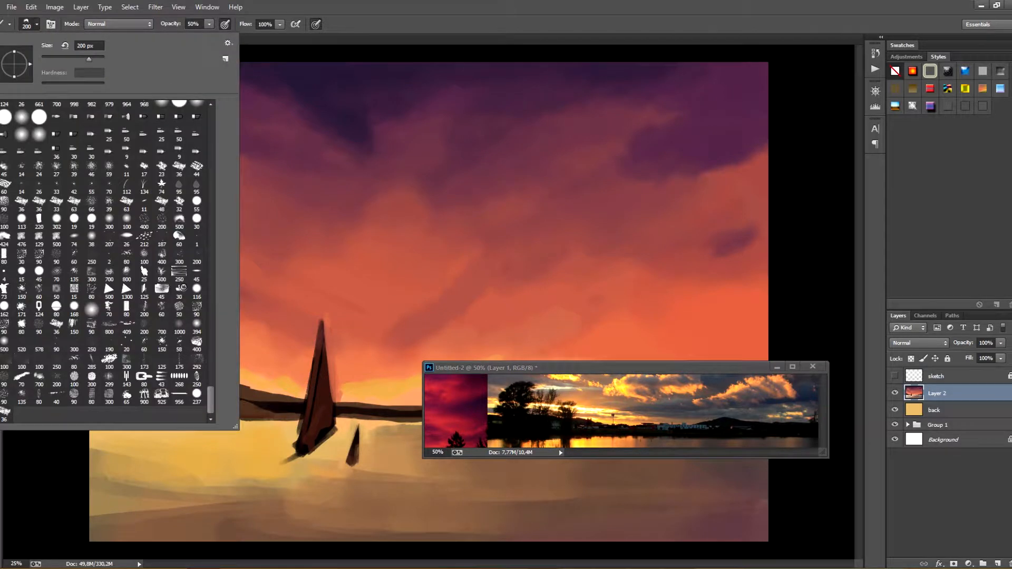
{"action": "double_click", "coordinate": [178, 273]}
{"action": "mouse_move", "coordinate": [163, 368]}
{"action": "left_mouse_down"}
{"action": "mouse_move", "coordinate": [124, 357]}
{"action": "mouse_move", "coordinate": [206, 387]}
{"action": "mouse_move", "coordinate": [194, 375]}
{"action": "mouse_move", "coordinate": [248, 380]}
{"action": "left_mouse_up"}
{"action": "key", "text": "bracketleft"}
{"action": "left_click", "coordinate": [37, 24]}
{"action": "double_click", "coordinate": [75, 292]}
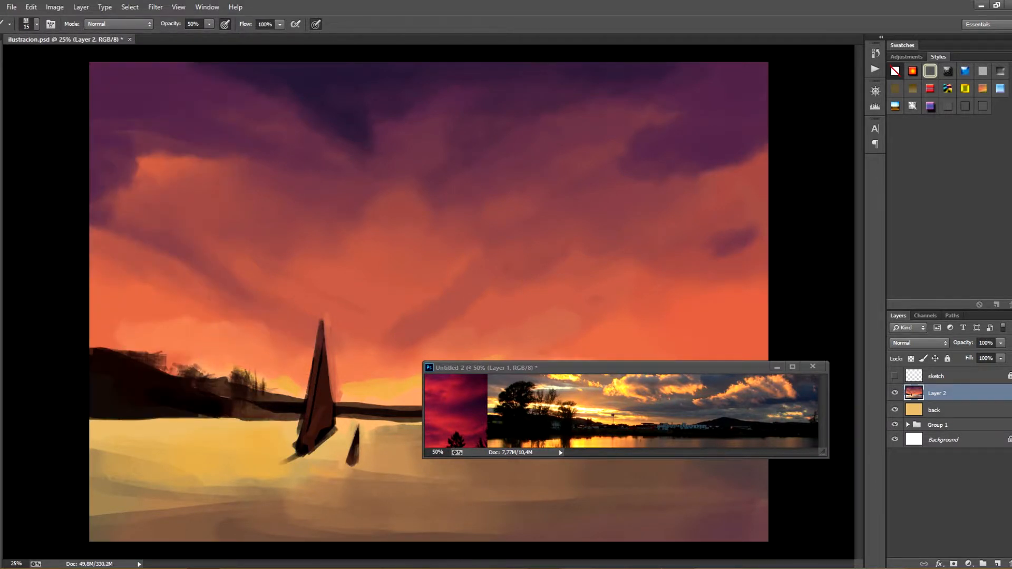
Switch to another brush preset and darken the left hill's upper edge at the canvas border
{"action": "left_click", "coordinate": [37, 25]}
{"action": "double_click", "coordinate": [84, 295]}
{"action": "left_click_drag", "start_coordinate": [282, 377], "coordinate": [287, 392]}
{"action": "key", "text": "ctrl+z"}
{"action": "mouse_move", "coordinate": [126, 348]}
{"action": "left_mouse_down"}
{"action": "mouse_move", "coordinate": [101, 352]}
{"action": "mouse_move", "coordinate": [92, 319]}
{"action": "mouse_move", "coordinate": [104, 336]}
{"action": "mouse_move", "coordinate": [92, 352]}
{"action": "left_mouse_up"}
{"action": "left_click", "coordinate": [110, 386], "text": "alt"}
Select an 80 px brush, add small blocky shapes on the right hill's crest, and undo the last strokes
{"action": "left_click", "coordinate": [37, 24]}
{"action": "double_click", "coordinate": [135, 309]}
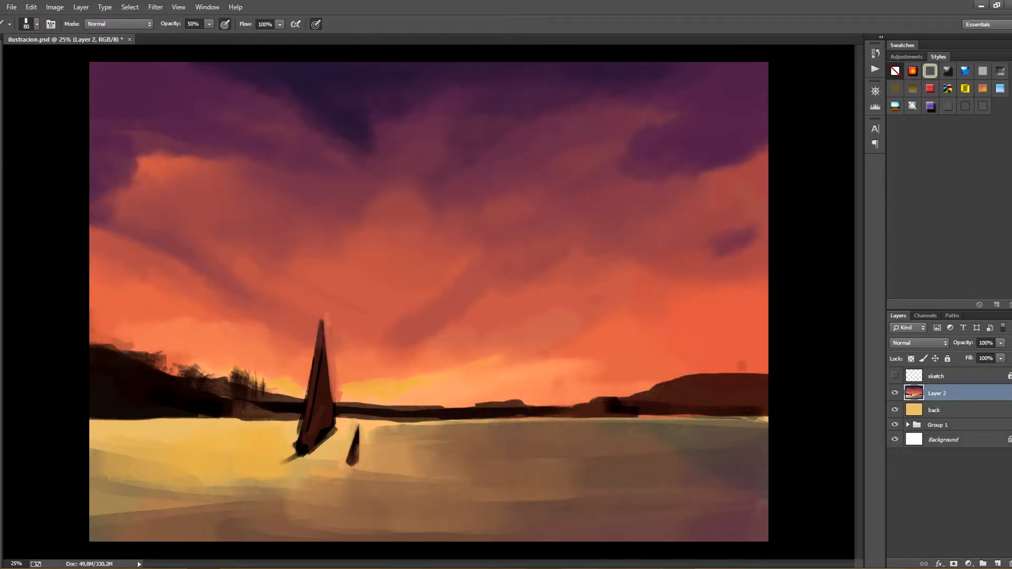
{"action": "mouse_move", "coordinate": [740, 365]}
{"action": "left_mouse_down"}
{"action": "mouse_move", "coordinate": [760, 369]}
{"action": "mouse_move", "coordinate": [706, 370]}
{"action": "left_mouse_up"}
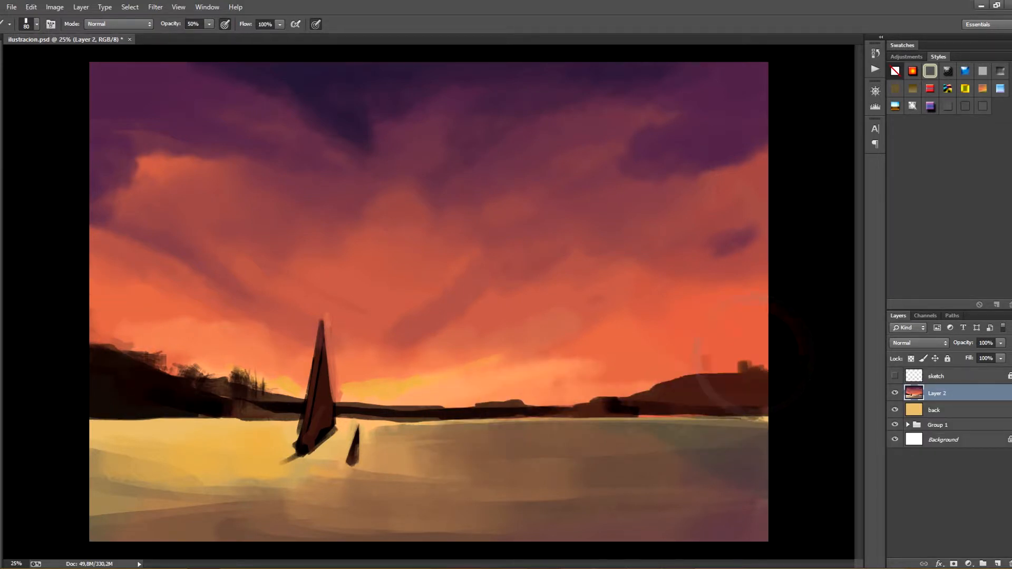
{"action": "key", "text": "ctrl+alt+z"}
{"action": "key", "text": "ctrl+alt+z"}
Paint solid dark strokes over the left hill's rough vegetation to smooth its silhouette down to the sail
{"action": "mouse_move", "coordinate": [198, 377]}
{"action": "left_mouse_down"}
{"action": "mouse_move", "coordinate": [127, 343]}
{"action": "mouse_move", "coordinate": [159, 369]}
{"action": "mouse_move", "coordinate": [287, 401]}
{"action": "mouse_move", "coordinate": [298, 415]}
{"action": "mouse_move", "coordinate": [257, 388]}
{"action": "mouse_move", "coordinate": [204, 377]}
{"action": "left_mouse_up"}
{"action": "mouse_move", "coordinate": [206, 377]}
{"action": "left_mouse_down"}
{"action": "mouse_move", "coordinate": [263, 383]}
{"action": "mouse_move", "coordinate": [236, 382]}
{"action": "left_mouse_up"}
{"action": "left_click_drag", "start_coordinate": [248, 385], "coordinate": [202, 376]}
{"action": "left_click_drag", "start_coordinate": [212, 380], "coordinate": [176, 367]}
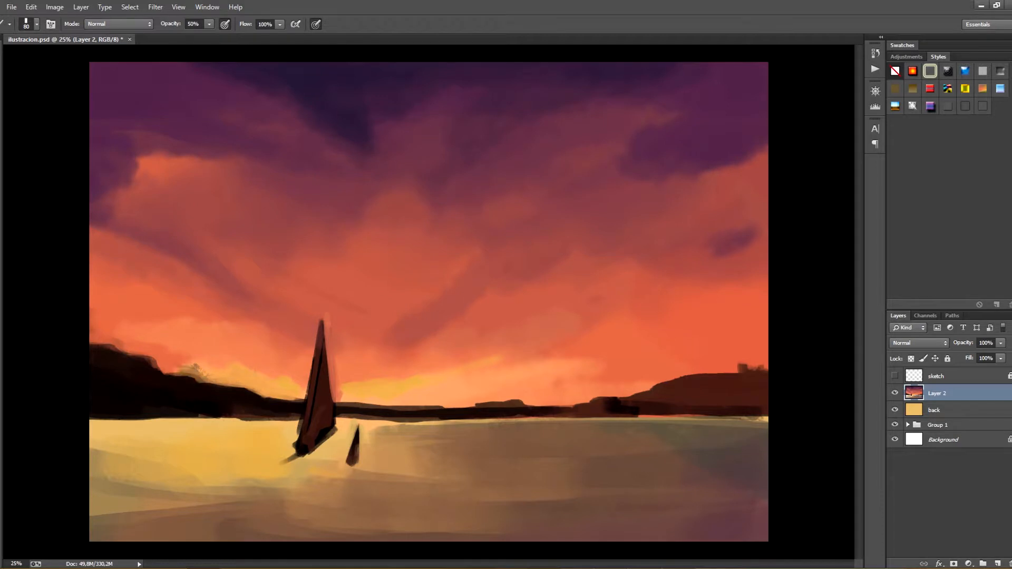
Soften the distant shoreline between the sail and the right hill with warm, hazy strokes using a 200 px brush
{"action": "left_click_drag", "start_coordinate": [352, 403], "coordinate": [425, 406]}
{"action": "key", "text": "ctrl+z"}
{"action": "mouse_move", "coordinate": [352, 410]}
{"action": "left_mouse_down"}
{"action": "mouse_move", "coordinate": [532, 406]}
{"action": "mouse_move", "coordinate": [371, 414]}
{"action": "left_mouse_up"}
{"action": "left_click_drag", "start_coordinate": [508, 411], "coordinate": [595, 407]}
{"action": "left_click_drag", "start_coordinate": [503, 412], "coordinate": [440, 413]}
{"action": "left_click", "coordinate": [384, 413], "text": "alt"}
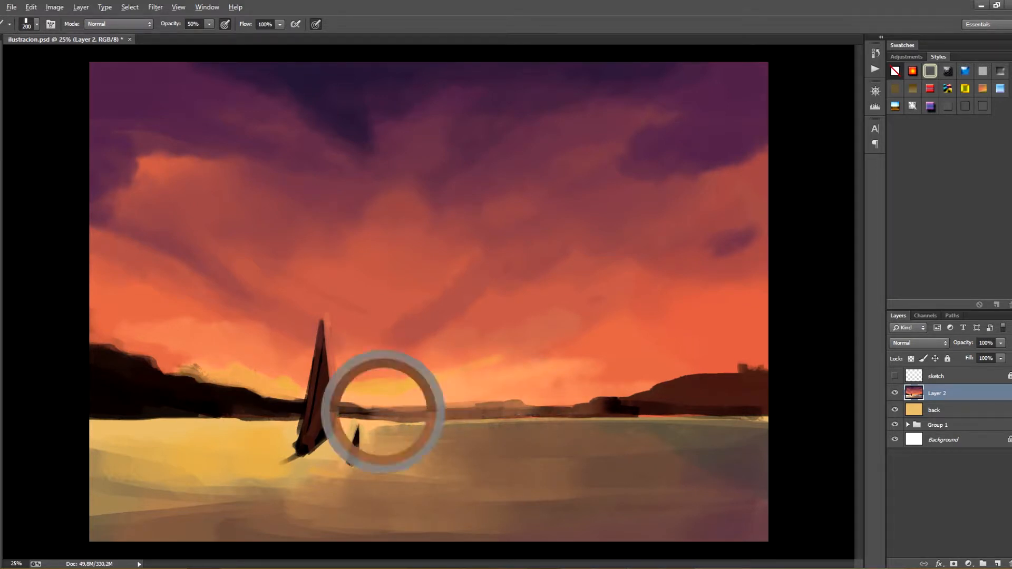
{"action": "left_click_drag", "start_coordinate": [350, 403], "coordinate": [519, 412]}
Darken the right hill and add a raised mound to the left hill's slope with a 90 px brush
{"action": "mouse_move", "coordinate": [689, 392]}
{"action": "left_mouse_down"}
{"action": "mouse_move", "coordinate": [763, 398]}
{"action": "mouse_move", "coordinate": [674, 403]}
{"action": "left_mouse_up"}
{"action": "mouse_move", "coordinate": [690, 381]}
{"action": "left_mouse_down"}
{"action": "mouse_move", "coordinate": [764, 380]}
{"action": "mouse_move", "coordinate": [640, 394]}
{"action": "mouse_move", "coordinate": [687, 375]}
{"action": "left_mouse_up"}
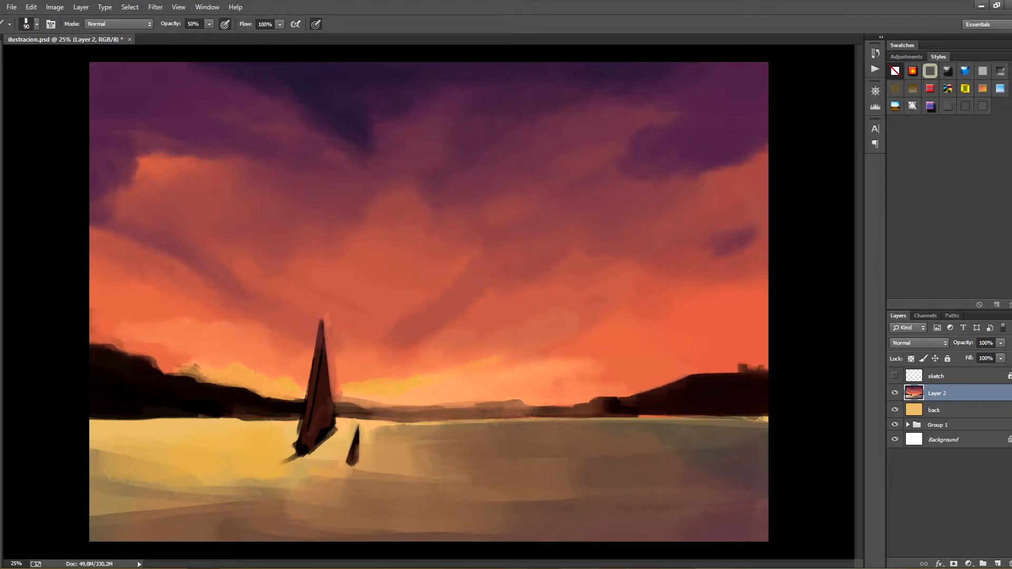
{"action": "left_click", "coordinate": [214, 395], "text": "alt"}
{"action": "left_click_drag", "start_coordinate": [180, 364], "coordinate": [215, 386]}
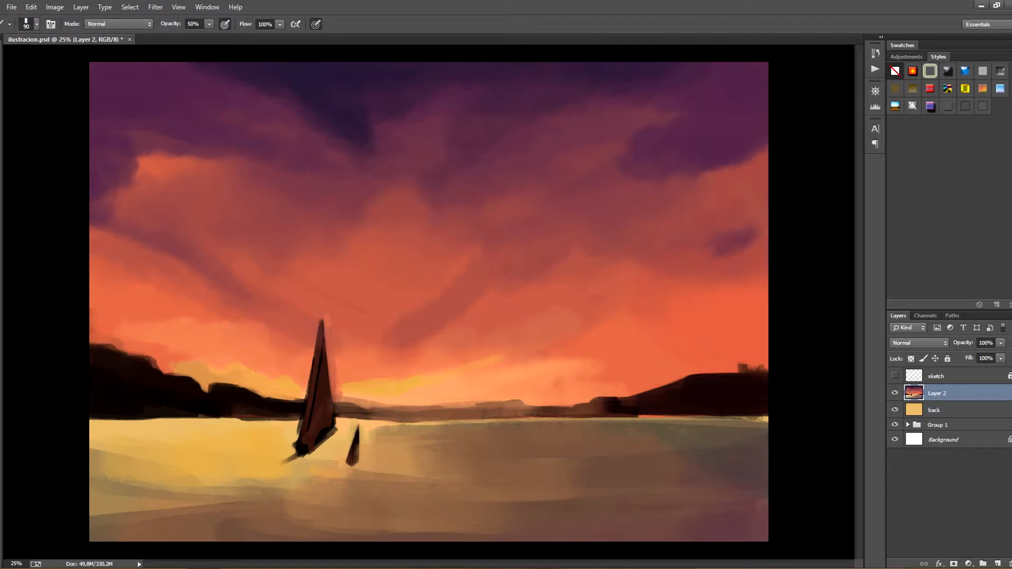
Blend soft muted strokes over the water along its lower-left edge with a 300 px brush
{"action": "key", "text": "ctrl+minus"}
{"action": "key", "text": "ctrl+plus"}
{"action": "left_click_drag", "start_coordinate": [92, 500], "coordinate": [126, 509]}
{"action": "left_click_drag", "start_coordinate": [92, 478], "coordinate": [107, 494]}
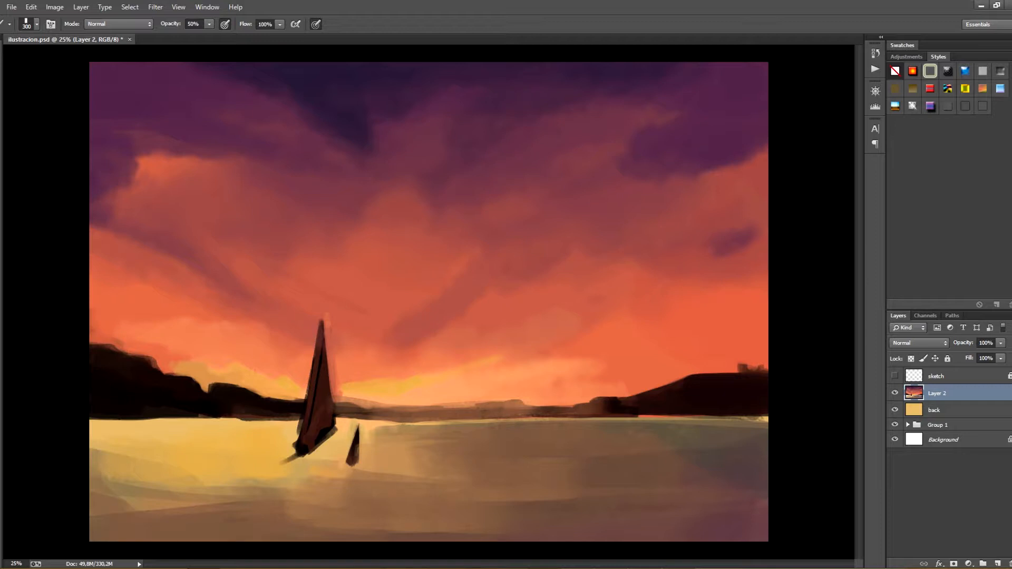
Bring up the reference photo document, enlarge its window at 33.33% zoom, and view the golden lake and blue reflection photos beside the painting
{"action": "left_click", "coordinate": [204, 568]}
{"action": "left_click", "coordinate": [266, 522]}
{"action": "left_click_drag", "start_coordinate": [757, 369], "coordinate": [746, 270]}
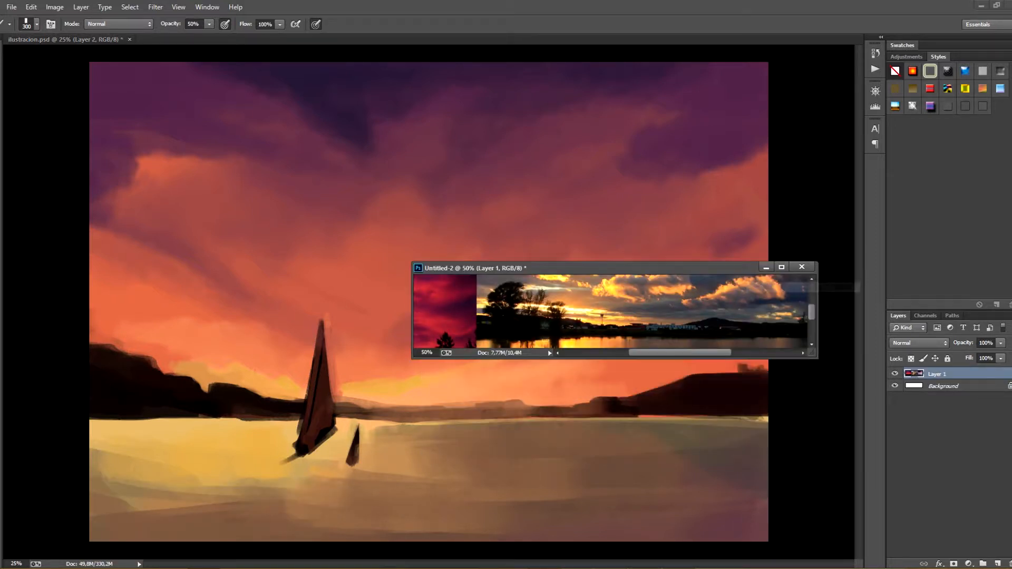
{"action": "left_click_drag", "start_coordinate": [817, 359], "coordinate": [839, 439]}
{"action": "key", "text": "ctrl+minus"}
{"action": "left_click_drag", "start_coordinate": [658, 267], "coordinate": [621, 134]}
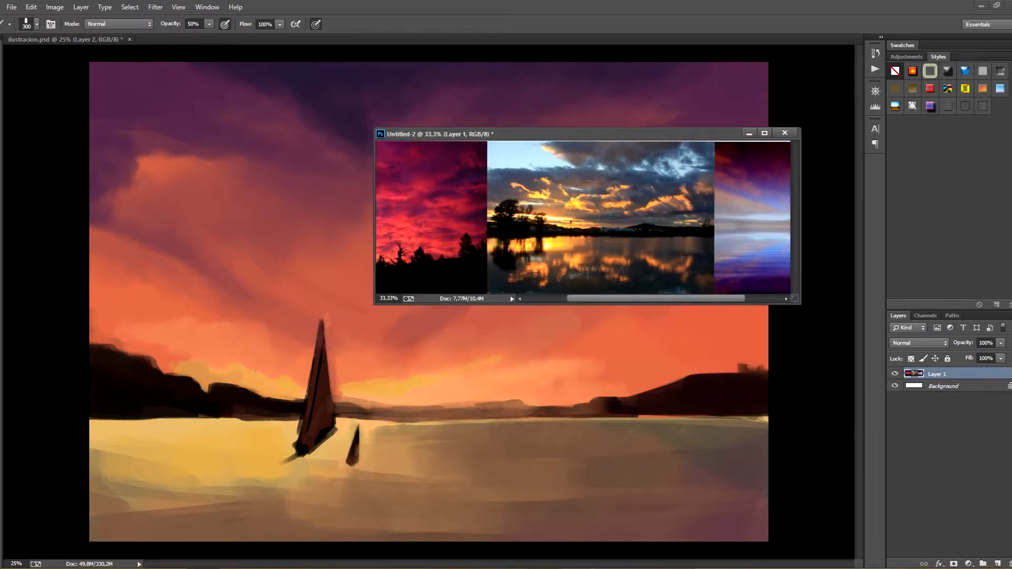
{"action": "left_click", "coordinate": [559, 359]}
{"action": "left_click", "coordinate": [655, 298]}
{"action": "left_click_drag", "start_coordinate": [655, 299], "coordinate": [697, 299]}
{"action": "left_click", "coordinate": [622, 348]}
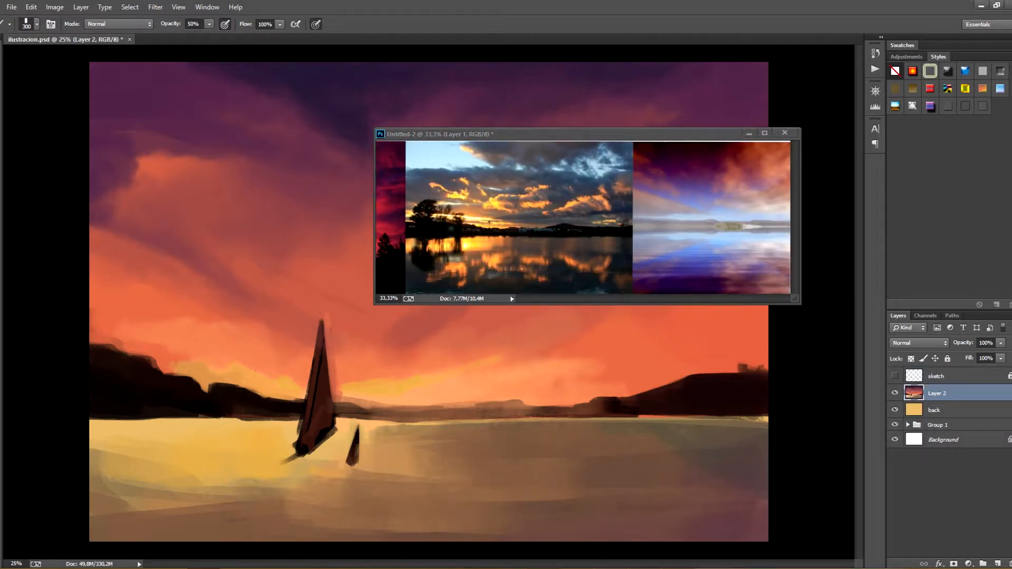
Pick a small brush and clean up the waterline below the right hill with 70 px strokes
{"action": "left_click", "coordinate": [37, 25]}
{"action": "left_click", "coordinate": [91, 311]}
{"action": "left_click_drag", "start_coordinate": [222, 448], "coordinate": [295, 496]}
{"action": "mouse_move", "coordinate": [735, 417]}
{"action": "left_mouse_down"}
{"action": "mouse_move", "coordinate": [767, 419]}
{"action": "mouse_move", "coordinate": [712, 416]}
{"action": "left_mouse_up"}
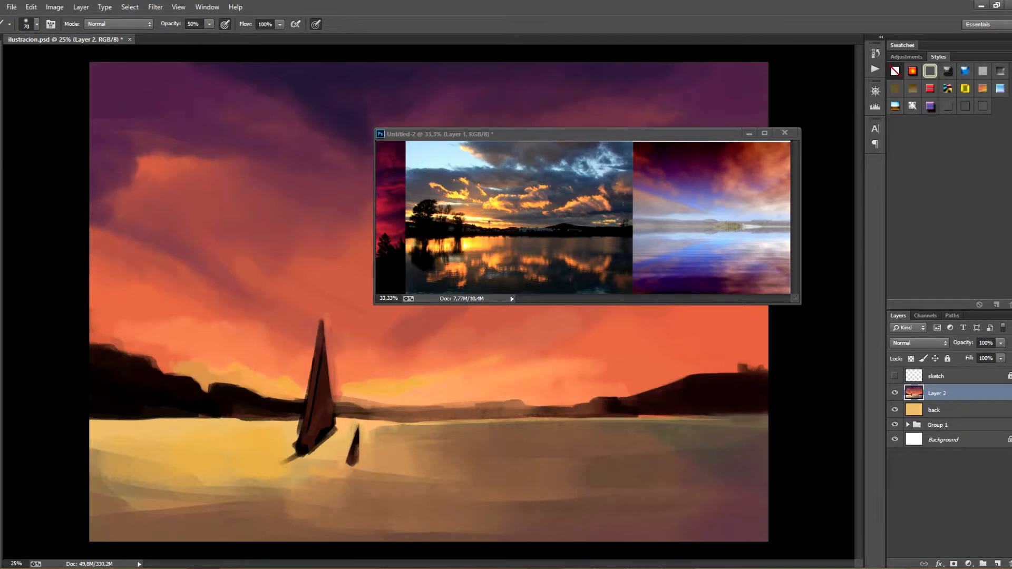
{"action": "left_click_drag", "start_coordinate": [641, 416], "coordinate": [720, 415]}
Choose another brush preset and add faint reddish and grey-blue reflections on the water below the right hill at 20% opacity
{"action": "left_click", "coordinate": [37, 24]}
{"action": "left_click", "coordinate": [196, 362]}
{"action": "left_click", "coordinate": [211, 374]}
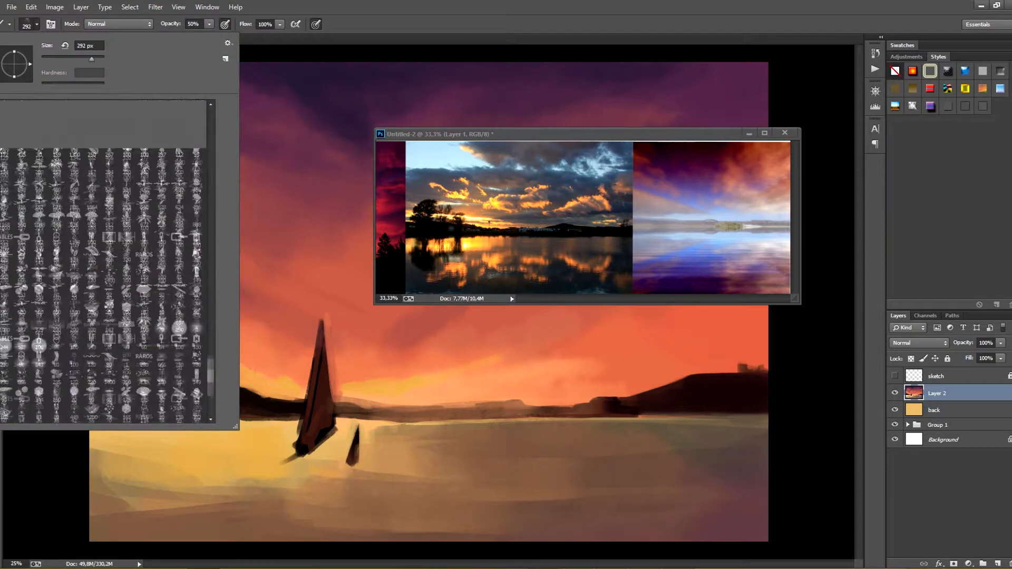
{"action": "mouse_move", "coordinate": [210, 375]}
{"action": "left_mouse_down"}
{"action": "mouse_move", "coordinate": [211, 287]}
{"action": "mouse_move", "coordinate": [211, 334]}
{"action": "left_mouse_up"}
{"action": "left_click", "coordinate": [196, 148]}
{"action": "left_click_drag", "start_coordinate": [725, 490], "coordinate": [723, 519]}
{"action": "key", "text": "ctrl+z"}
{"action": "key", "text": "bracketleft"}
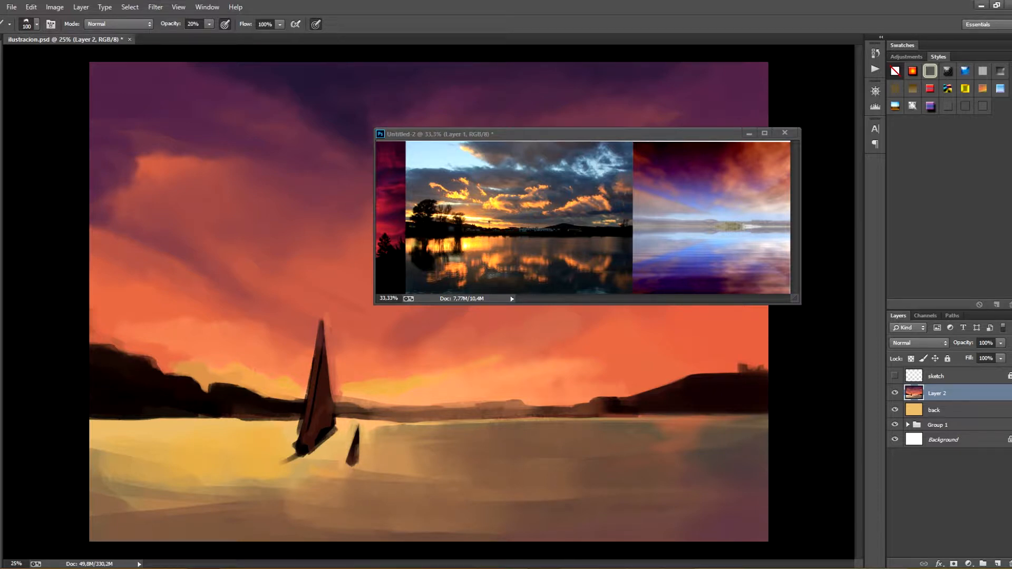
Darken the base of the right hill and its shoreline with horizontal strokes using a 250 px brush at 40% opacity
{"action": "key", "text": "bracketright"}
{"action": "left_click_drag", "start_coordinate": [625, 416], "coordinate": [689, 414]}
{"action": "left_click_drag", "start_coordinate": [593, 417], "coordinate": [766, 414]}
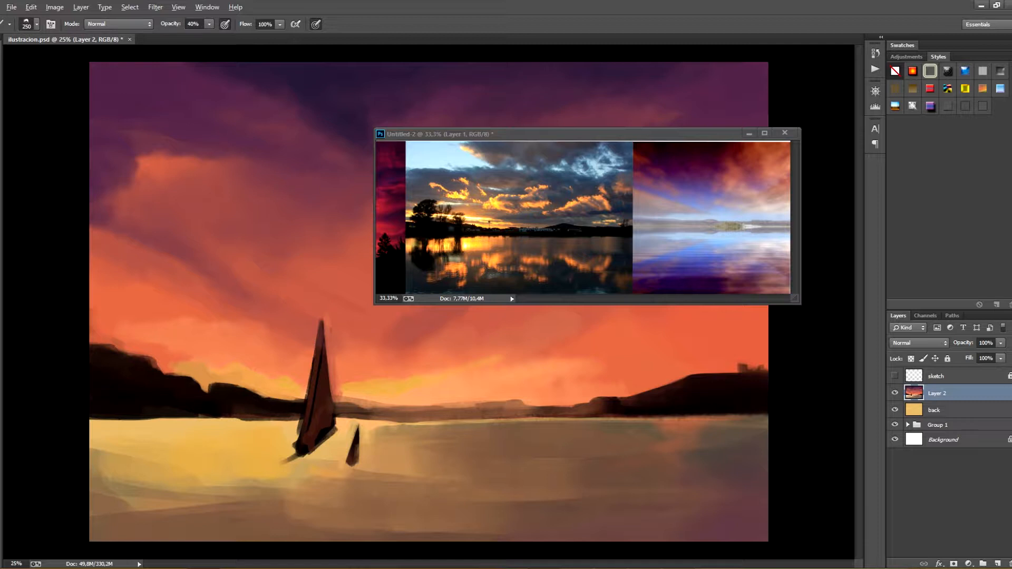
Glaze purple strokes along the bottom of the water, soften the bright water beside the sailboat, and save the document
{"action": "left_click_drag", "start_coordinate": [545, 531], "coordinate": [682, 528]}
{"action": "key", "text": "ctrl+z"}
{"action": "key", "text": "5"}
{"action": "mouse_move", "coordinate": [548, 533]}
{"action": "left_mouse_down"}
{"action": "mouse_move", "coordinate": [643, 529]}
{"action": "mouse_move", "coordinate": [601, 519]}
{"action": "mouse_move", "coordinate": [280, 540]}
{"action": "left_mouse_up"}
{"action": "key", "text": "ctrl+s"}
{"action": "mouse_move", "coordinate": [369, 530]}
{"action": "left_mouse_down"}
{"action": "mouse_move", "coordinate": [305, 535]}
{"action": "mouse_move", "coordinate": [485, 519]}
{"action": "left_mouse_up"}
{"action": "left_click_drag", "start_coordinate": [295, 537], "coordinate": [224, 537]}
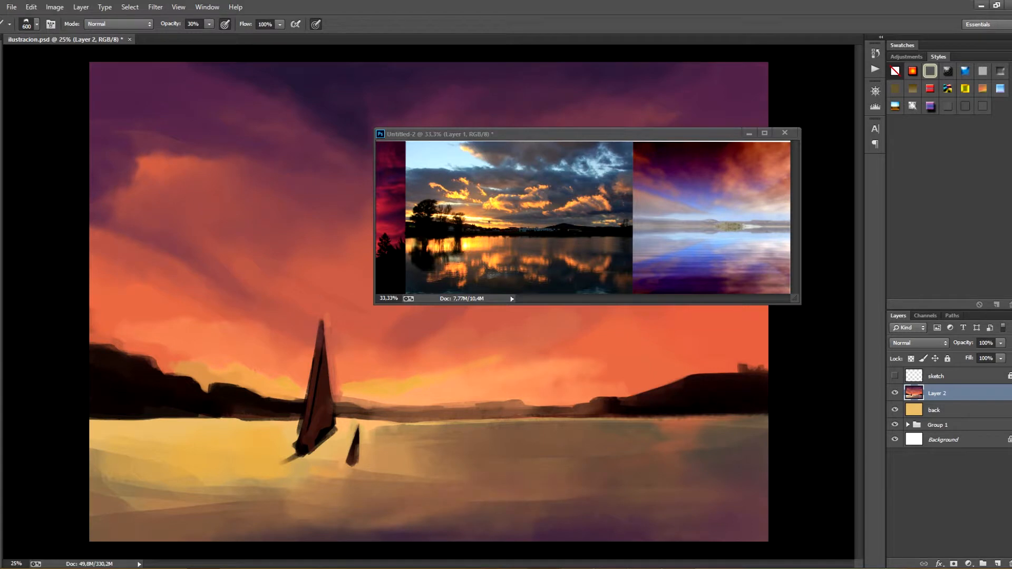
{"action": "key", "text": "ctrl+s"}
{"action": "left_click", "coordinate": [265, 391], "text": "alt"}
{"action": "left_click_drag", "start_coordinate": [247, 456], "coordinate": [153, 464]}
Create a new layer above the painting layer with Multiply blending and undo the test stroke across the upper-left sky
{"action": "left_click", "coordinate": [997, 563]}
{"action": "left_click", "coordinate": [918, 343]}
{"action": "left_click", "coordinate": [908, 93]}
{"action": "mouse_move", "coordinate": [126, 72]}
{"action": "left_mouse_down"}
{"action": "mouse_move", "coordinate": [195, 68]}
{"action": "mouse_move", "coordinate": [321, 126]}
{"action": "left_mouse_up"}
{"action": "key", "text": "ctrl+z"}
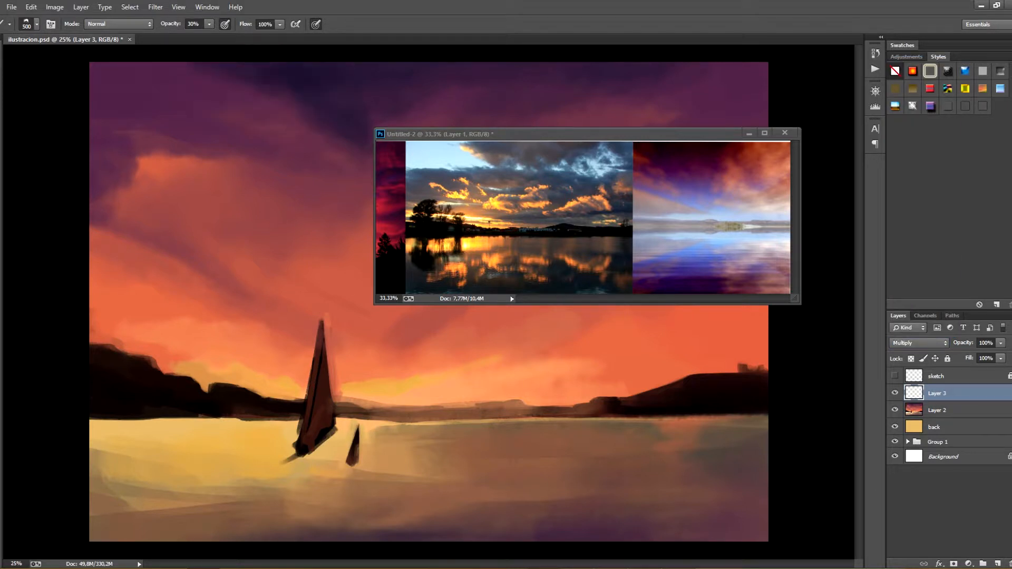
Darken the purple clouds in the upper-left sky with soft 30% opacity strokes, reducing the brush to 300 px
{"action": "mouse_move", "coordinate": [173, 71]}
{"action": "left_mouse_down"}
{"action": "mouse_move", "coordinate": [363, 81]}
{"action": "mouse_move", "coordinate": [232, 100]}
{"action": "left_mouse_up"}
{"action": "left_click_drag", "start_coordinate": [116, 74], "coordinate": [300, 118]}
{"action": "mouse_move", "coordinate": [116, 171]}
{"action": "left_mouse_down"}
{"action": "mouse_move", "coordinate": [106, 147]}
{"action": "mouse_move", "coordinate": [112, 215]}
{"action": "left_mouse_up"}
{"action": "key", "text": "ctrl+z"}
{"action": "key", "text": "bracketleft"}
{"action": "key", "text": "bracketleft"}
{"action": "left_click_drag", "start_coordinate": [103, 103], "coordinate": [122, 206]}
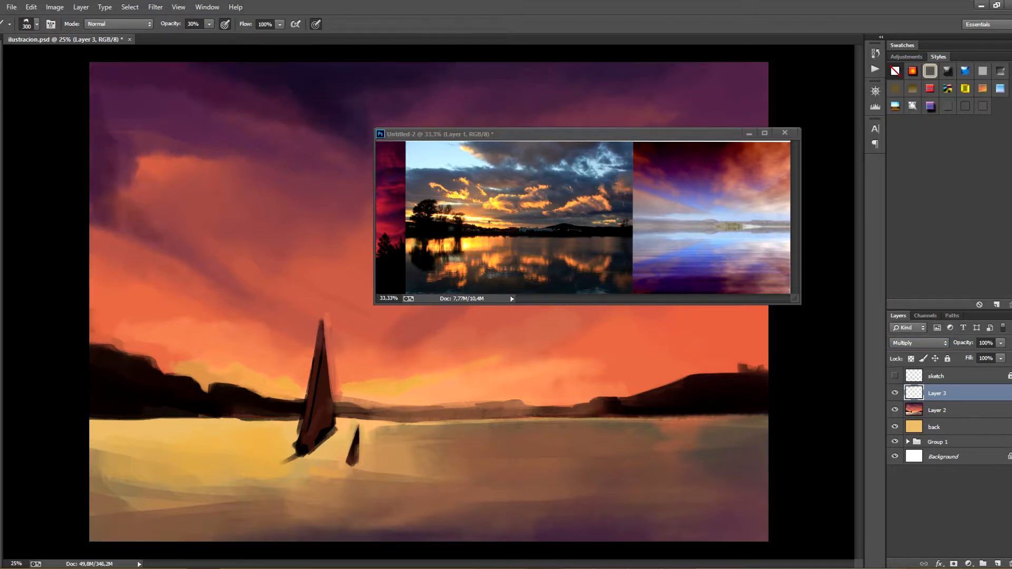
Move the reference window lower and deepen the upper-middle sky with broad 30% opacity strokes using an 800 px brush
{"action": "left_click_drag", "start_coordinate": [585, 134], "coordinate": [558, 230]}
{"action": "left_click", "coordinate": [474, 131]}
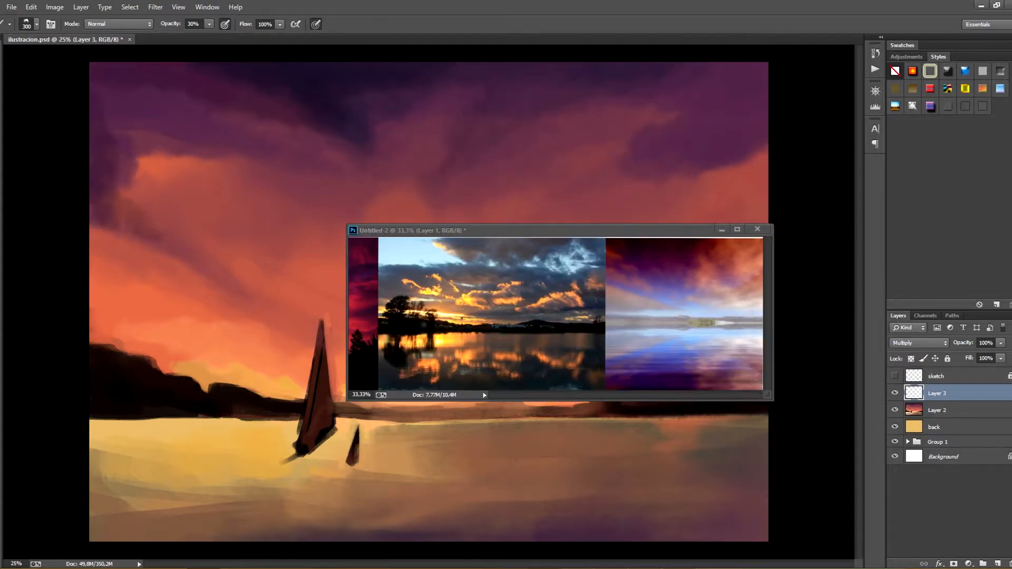
{"action": "mouse_move", "coordinate": [442, 163]}
{"action": "left_mouse_down"}
{"action": "mouse_move", "coordinate": [488, 92]}
{"action": "mouse_move", "coordinate": [424, 190]}
{"action": "left_mouse_up"}
{"action": "key", "text": "ctrl+z"}
{"action": "key", "text": "bracketright"}
{"action": "key", "text": "bracketright"}
{"action": "key", "text": "bracketright"}
{"action": "key", "text": "bracketright"}
{"action": "key", "text": "bracketright"}
{"action": "left_click_drag", "start_coordinate": [479, 72], "coordinate": [427, 82]}
{"action": "mouse_move", "coordinate": [300, 114]}
{"action": "left_mouse_down"}
{"action": "mouse_move", "coordinate": [195, 195]}
{"action": "mouse_move", "coordinate": [163, 274]}
{"action": "left_mouse_up"}
{"action": "key", "text": "ctrl+z"}
{"action": "mouse_move", "coordinate": [595, 100]}
{"action": "left_mouse_down"}
{"action": "mouse_move", "coordinate": [695, 105]}
{"action": "mouse_move", "coordinate": [548, 142]}
{"action": "left_mouse_up"}
Move the reference window off the sky, darken the clouds over its right half, and undo the last dark patch
{"action": "left_click_drag", "start_coordinate": [553, 230], "coordinate": [556, 405]}
{"action": "left_click", "coordinate": [643, 226]}
{"action": "left_click_drag", "start_coordinate": [680, 237], "coordinate": [616, 263]}
{"action": "left_click_drag", "start_coordinate": [616, 264], "coordinate": [548, 321]}
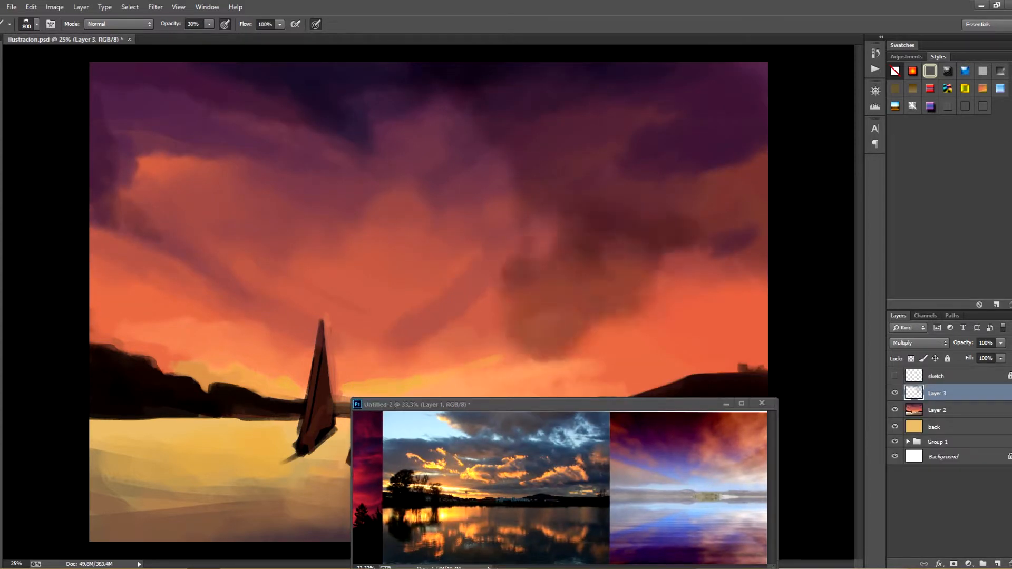
{"action": "mouse_move", "coordinate": [556, 405]}
{"action": "left_mouse_down"}
{"action": "mouse_move", "coordinate": [512, 531]}
{"action": "mouse_move", "coordinate": [541, 456]}
{"action": "left_mouse_up"}
{"action": "left_click", "coordinate": [569, 237]}
{"action": "key", "text": "ctrl+z"}
Deepen the diagonal cloud and the dark mass in mid-sky, undo the stray edge strokes, and move the reference window clear of the painting
{"action": "left_click_drag", "start_coordinate": [504, 231], "coordinate": [448, 301]}
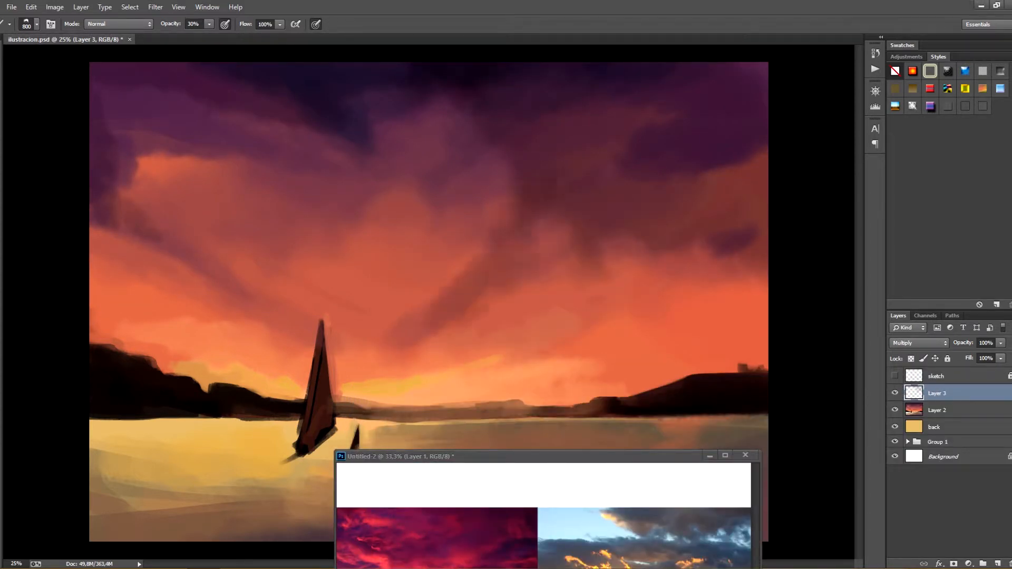
{"action": "left_click_drag", "start_coordinate": [459, 168], "coordinate": [490, 232]}
{"action": "left_click_drag", "start_coordinate": [740, 298], "coordinate": [718, 381]}
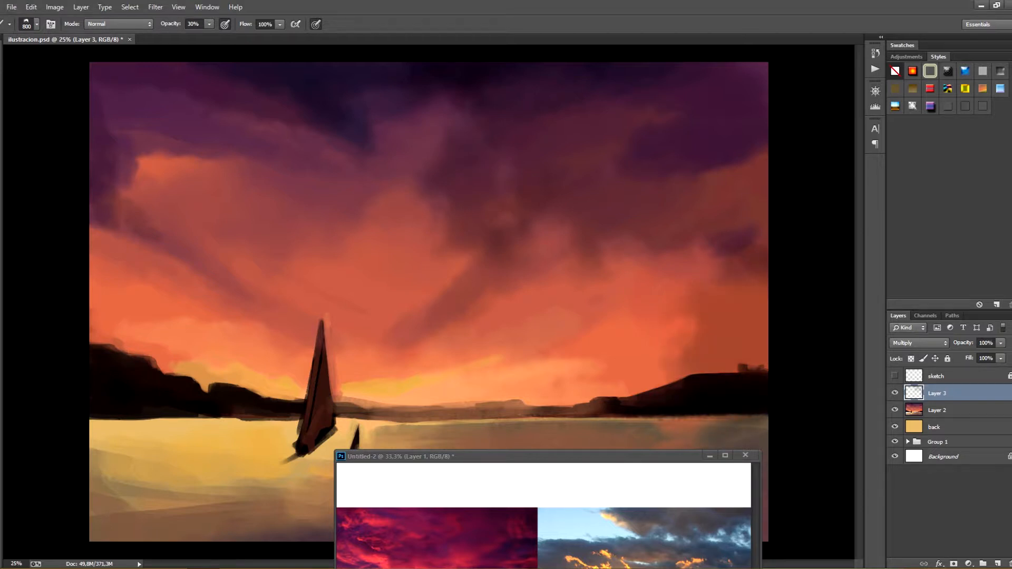
{"action": "key", "text": "ctrl+z"}
{"action": "left_click_drag", "start_coordinate": [177, 160], "coordinate": [137, 168]}
{"action": "key", "text": "ctrl+z"}
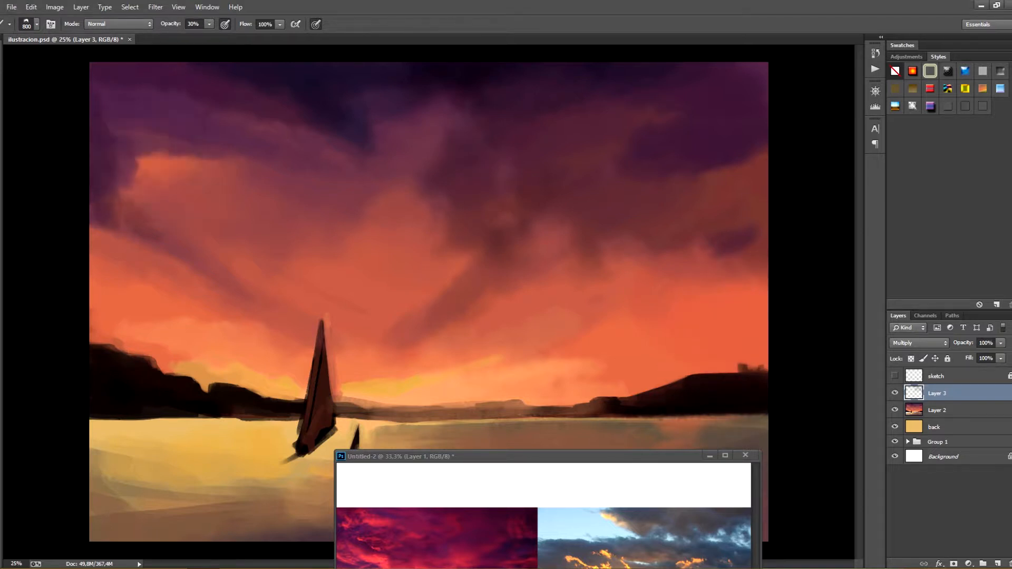
{"action": "left_click_drag", "start_coordinate": [541, 456], "coordinate": [541, 547]}
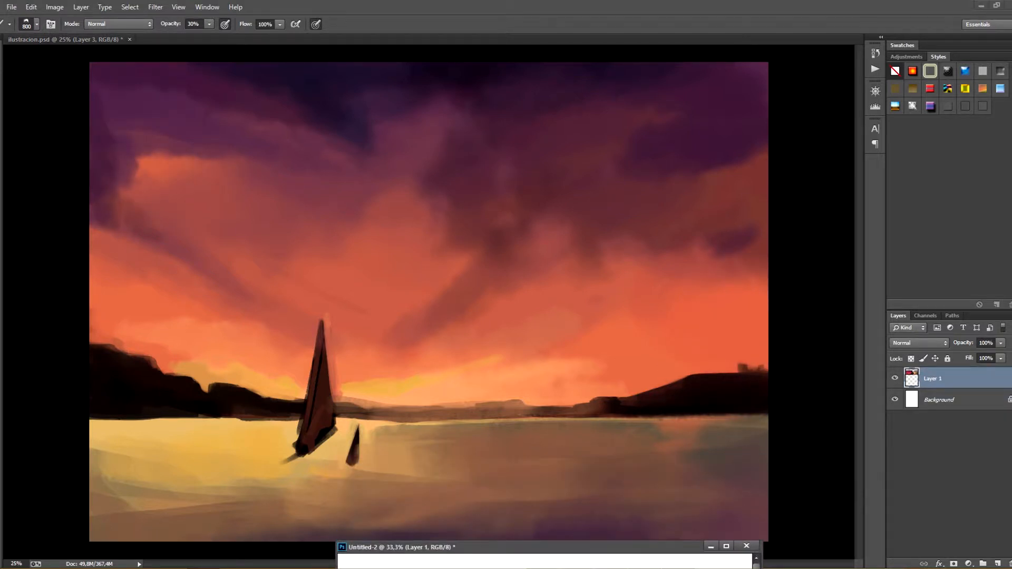
{"action": "left_click", "coordinate": [120, 25]}
{"action": "left_click", "coordinate": [75, 40]}
{"action": "left_click_drag", "start_coordinate": [519, 280], "coordinate": [599, 317]}
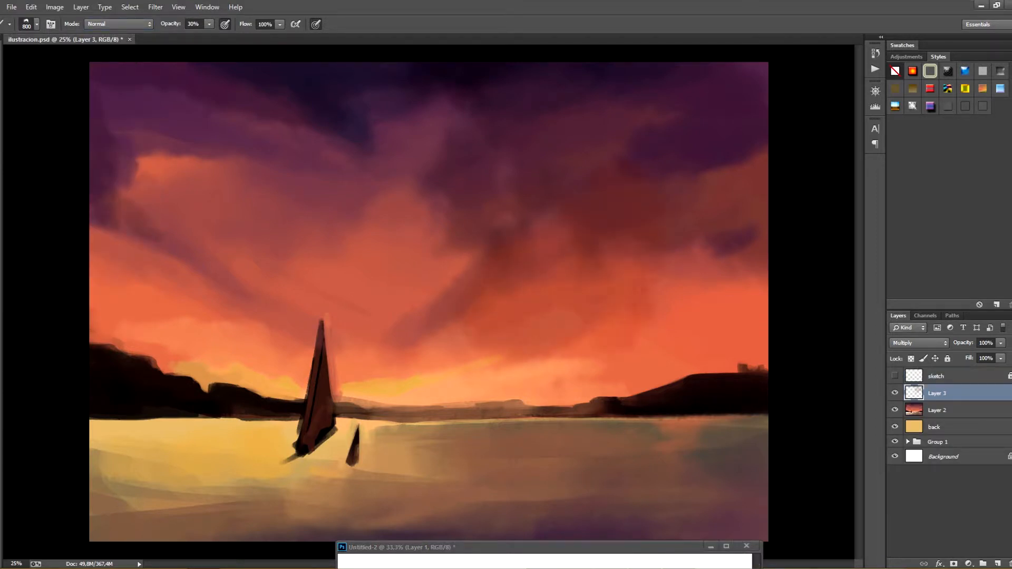
{"action": "key", "text": "ctrl+z"}
Stamp the visible artwork into a new top layer and blend warm orange strokes into the right half of the sky
{"action": "key", "text": "ctrl+alt+shift+e"}
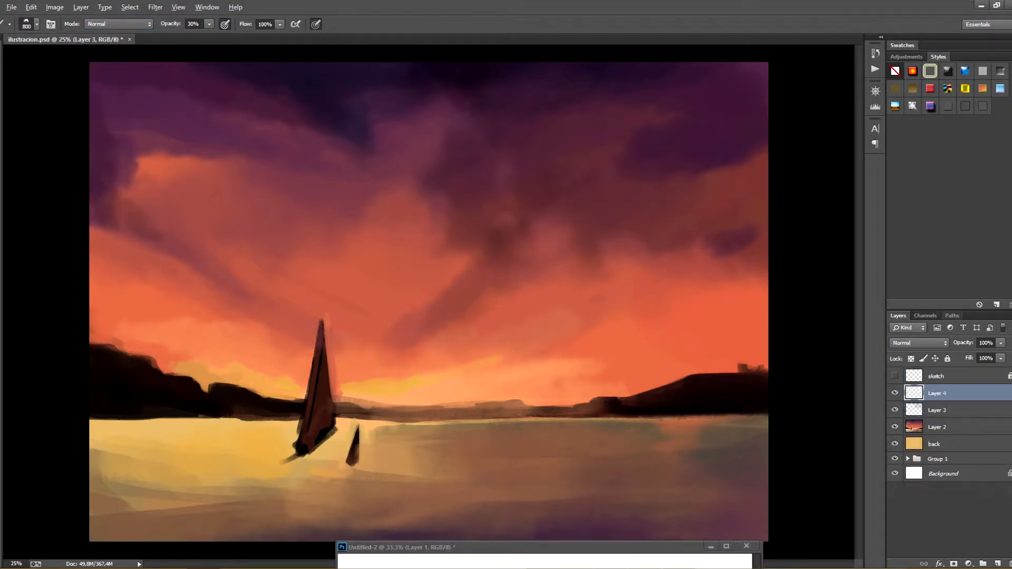
{"action": "key", "text": "ctrl+z"}
{"action": "mouse_move", "coordinate": [490, 210]}
{"action": "left_mouse_down"}
{"action": "mouse_move", "coordinate": [611, 240]}
{"action": "mouse_move", "coordinate": [680, 241]}
{"action": "left_mouse_up"}
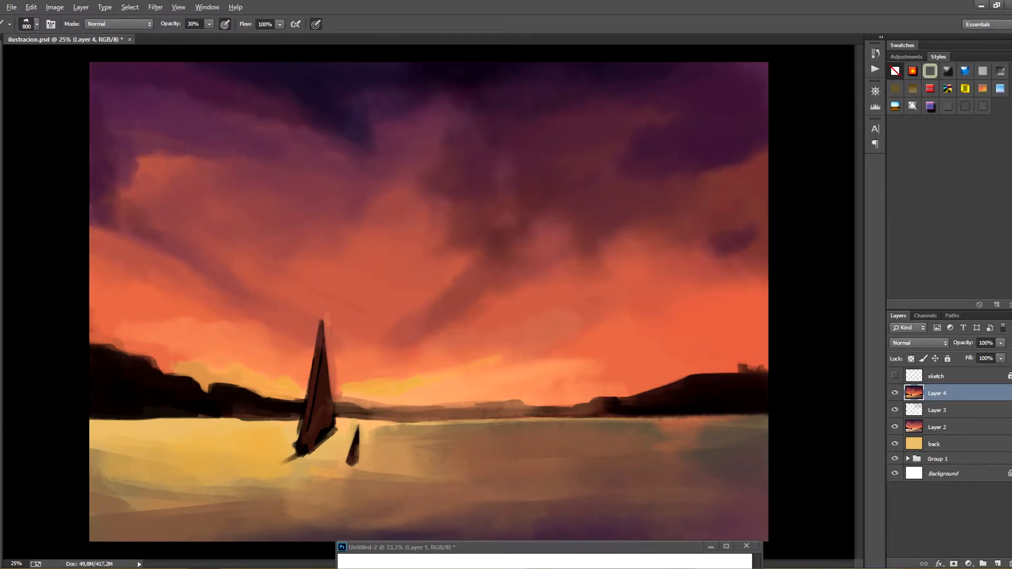
{"action": "left_click_drag", "start_coordinate": [738, 305], "coordinate": [738, 348]}
{"action": "mouse_move", "coordinate": [537, 179]}
{"action": "left_mouse_down"}
{"action": "mouse_move", "coordinate": [566, 208]}
{"action": "mouse_move", "coordinate": [600, 208]}
{"action": "left_mouse_up"}
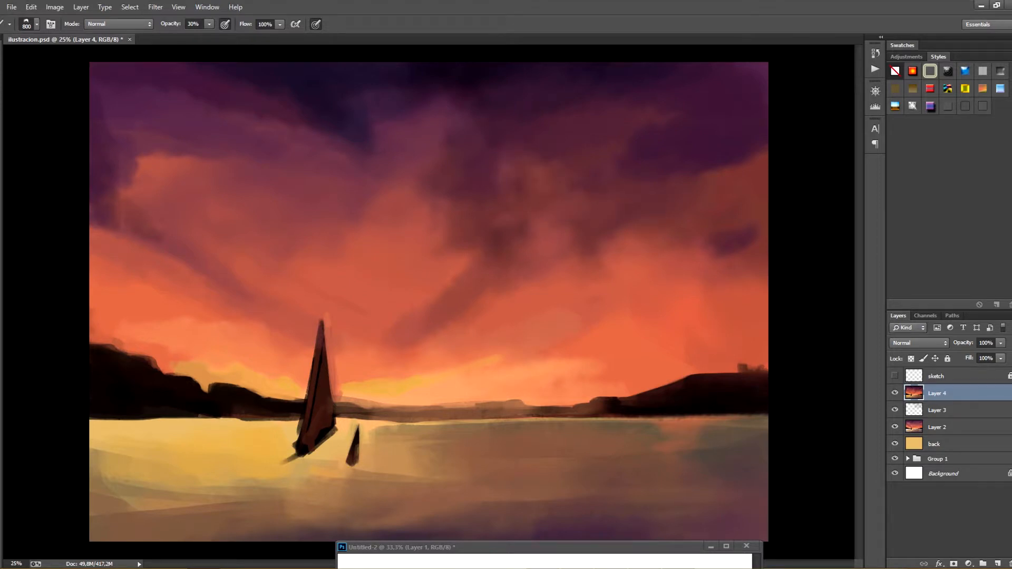
Paint puffy orange clouds in the right half of the sky with a 250 px brush, keeping the reference photos in view
{"action": "key", "text": "bracketleft"}
{"action": "key", "text": "bracketleft"}
{"action": "key", "text": "bracketleft"}
{"action": "key", "text": "bracketleft"}
{"action": "key", "text": "bracketleft"}
{"action": "key", "text": "bracketleft"}
{"action": "key", "text": "bracketleft"}
{"action": "key", "text": "bracketleft"}
{"action": "key", "text": "bracketleft"}
{"action": "mouse_move", "coordinate": [525, 166]}
{"action": "left_mouse_down"}
{"action": "mouse_move", "coordinate": [533, 182]}
{"action": "mouse_move", "coordinate": [609, 209]}
{"action": "left_mouse_up"}
{"action": "left_click_drag", "start_coordinate": [563, 162], "coordinate": [560, 182]}
{"action": "mouse_move", "coordinate": [672, 211]}
{"action": "left_mouse_down"}
{"action": "mouse_move", "coordinate": [708, 220]}
{"action": "mouse_move", "coordinate": [717, 178]}
{"action": "left_mouse_up"}
{"action": "mouse_move", "coordinate": [685, 547]}
{"action": "left_mouse_down"}
{"action": "mouse_move", "coordinate": [715, 389]}
{"action": "mouse_move", "coordinate": [710, 408]}
{"action": "left_mouse_up"}
{"action": "left_click", "coordinate": [696, 200]}
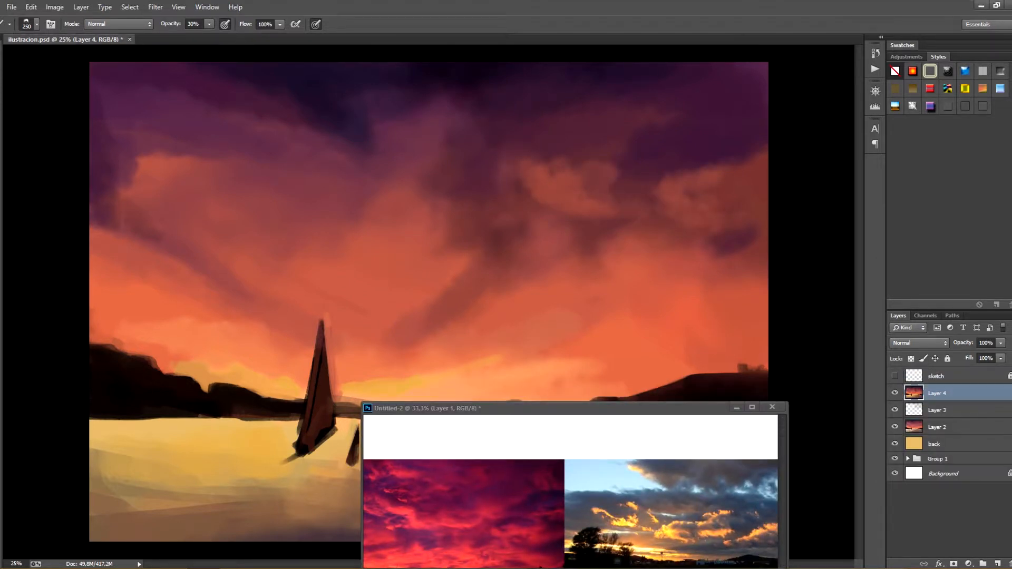
Break up the dark cloud mass in the middle of the sky with small orange strokes using a 150 px brush
{"action": "key", "text": "bracketleft"}
{"action": "key", "text": "bracketleft"}
{"action": "key", "text": "bracketleft"}
{"action": "mouse_move", "coordinate": [454, 220]}
{"action": "left_mouse_down"}
{"action": "mouse_move", "coordinate": [475, 228]}
{"action": "mouse_move", "coordinate": [458, 209]}
{"action": "left_mouse_up"}
{"action": "mouse_move", "coordinate": [495, 252]}
{"action": "left_mouse_down"}
{"action": "mouse_move", "coordinate": [575, 249]}
{"action": "mouse_move", "coordinate": [474, 261]}
{"action": "left_mouse_up"}
{"action": "left_click_drag", "start_coordinate": [437, 180], "coordinate": [449, 197]}
{"action": "left_click_drag", "start_coordinate": [491, 227], "coordinate": [500, 233]}
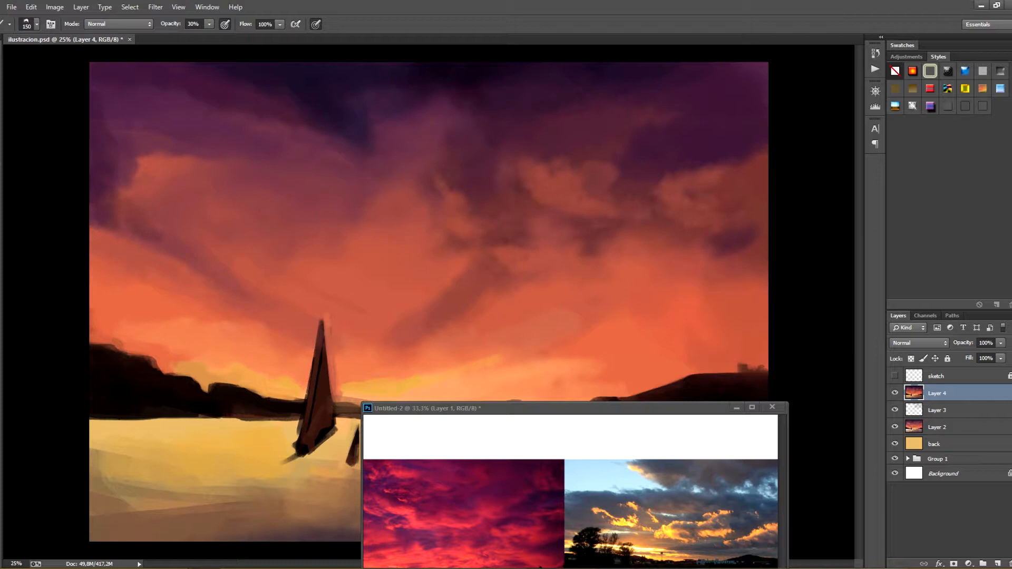
Extend the upper edges of the orange clouds at the far right and upper left of the sky with 150 px strokes
{"action": "left_click_drag", "start_coordinate": [701, 160], "coordinate": [743, 146]}
{"action": "left_click_drag", "start_coordinate": [164, 144], "coordinate": [232, 145]}
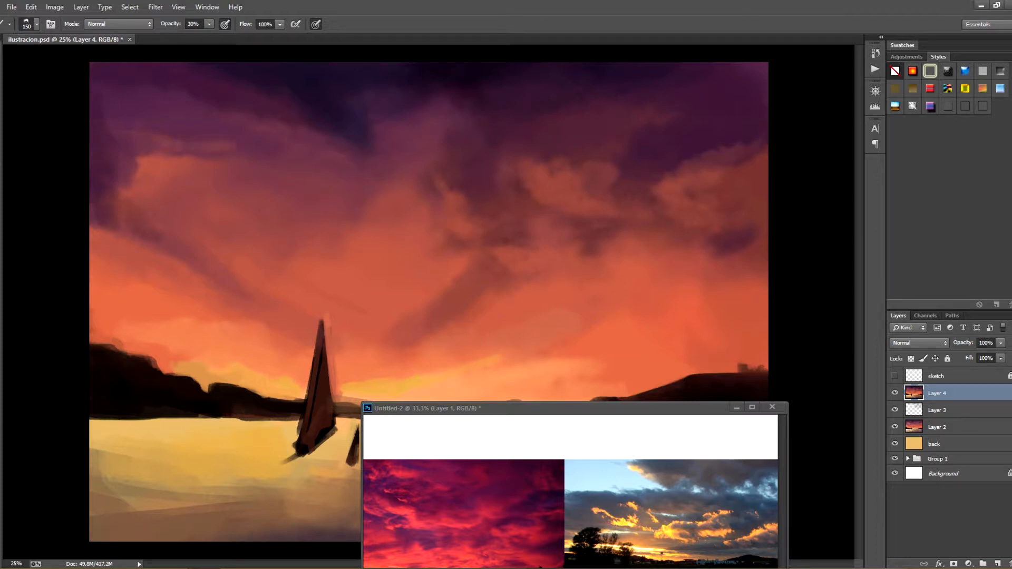
{"action": "mouse_move", "coordinate": [132, 127]}
{"action": "left_mouse_down"}
{"action": "mouse_move", "coordinate": [232, 148]}
{"action": "mouse_move", "coordinate": [143, 135]}
{"action": "left_mouse_up"}
Add yellowish cloud highlights above the sailboat and across the upper sky, lowering the brush opacity to 20%
{"action": "key", "text": "bracketleft"}
{"action": "mouse_move", "coordinate": [244, 230]}
{"action": "left_mouse_down"}
{"action": "mouse_move", "coordinate": [270, 244]}
{"action": "mouse_move", "coordinate": [303, 236]}
{"action": "left_mouse_up"}
{"action": "mouse_move", "coordinate": [245, 230]}
{"action": "left_mouse_down"}
{"action": "mouse_move", "coordinate": [347, 225]}
{"action": "mouse_move", "coordinate": [286, 211]}
{"action": "left_mouse_up"}
{"action": "key", "text": "2"}
{"action": "left_click_drag", "start_coordinate": [380, 258], "coordinate": [345, 263]}
{"action": "mouse_move", "coordinate": [205, 256]}
{"action": "left_mouse_down"}
{"action": "mouse_move", "coordinate": [229, 280]}
{"action": "mouse_move", "coordinate": [185, 238]}
{"action": "left_mouse_up"}
{"action": "left_click_drag", "start_coordinate": [487, 166], "coordinate": [440, 129]}
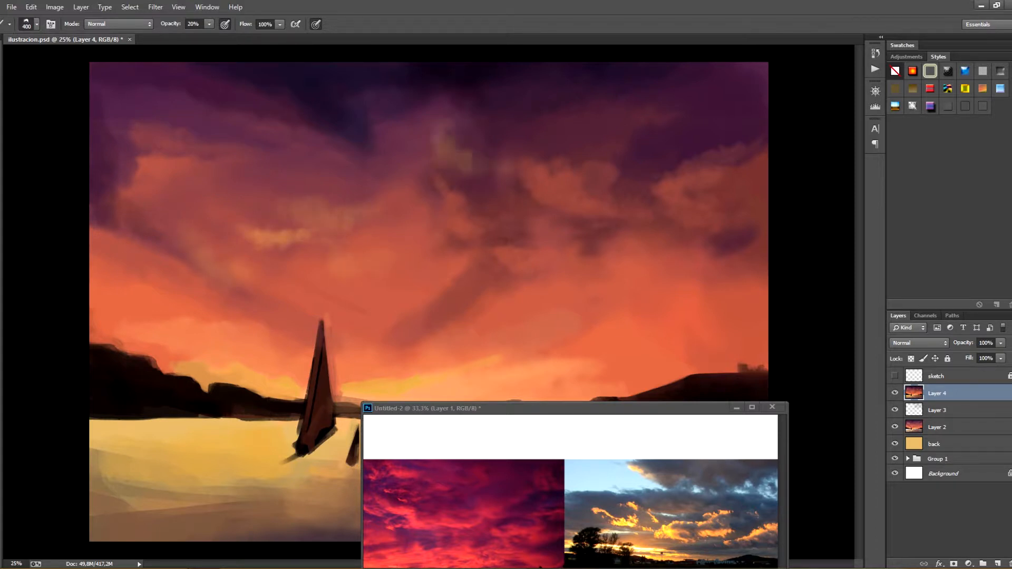
{"action": "left_click_drag", "start_coordinate": [552, 95], "coordinate": [486, 96]}
{"action": "mouse_move", "coordinate": [377, 95]}
{"action": "left_mouse_down"}
{"action": "mouse_move", "coordinate": [376, 82]}
{"action": "mouse_move", "coordinate": [449, 87]}
{"action": "left_mouse_up"}
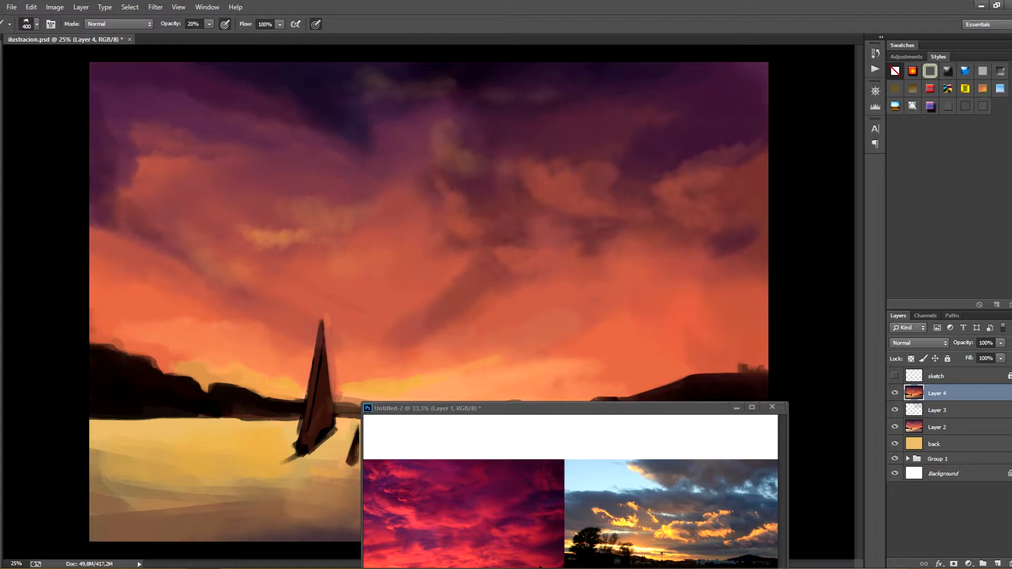
Brush warm yellow-orange highlights into the clouds above the right hill and over the left sky at 400 px and 20% opacity
{"action": "left_click_drag", "start_coordinate": [705, 198], "coordinate": [712, 211]}
{"action": "mouse_move", "coordinate": [668, 291]}
{"action": "left_mouse_down"}
{"action": "mouse_move", "coordinate": [712, 311]}
{"action": "mouse_move", "coordinate": [754, 306]}
{"action": "left_mouse_up"}
{"action": "left_click_drag", "start_coordinate": [666, 273], "coordinate": [649, 309]}
{"action": "left_click_drag", "start_coordinate": [702, 369], "coordinate": [665, 341]}
{"action": "mouse_move", "coordinate": [622, 331]}
{"action": "left_mouse_down"}
{"action": "mouse_move", "coordinate": [589, 298]}
{"action": "mouse_move", "coordinate": [565, 313]}
{"action": "left_mouse_up"}
{"action": "left_click_drag", "start_coordinate": [577, 300], "coordinate": [605, 301]}
{"action": "left_click_drag", "start_coordinate": [550, 279], "coordinate": [529, 271]}
{"action": "left_click_drag", "start_coordinate": [222, 310], "coordinate": [151, 287]}
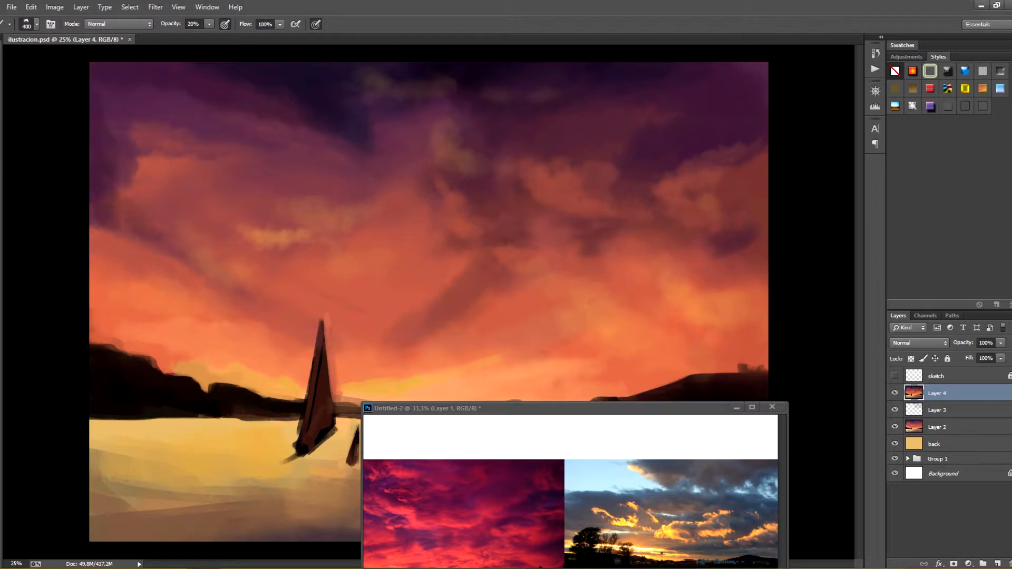
Soften the yellow cloud highlights above the sailboat and lighten the upper edge of the diagonal cloud in mid-sky
{"action": "left_click_drag", "start_coordinate": [353, 208], "coordinate": [347, 222]}
{"action": "left_click_drag", "start_coordinate": [259, 237], "coordinate": [288, 238]}
{"action": "left_click_drag", "start_coordinate": [295, 238], "coordinate": [269, 239]}
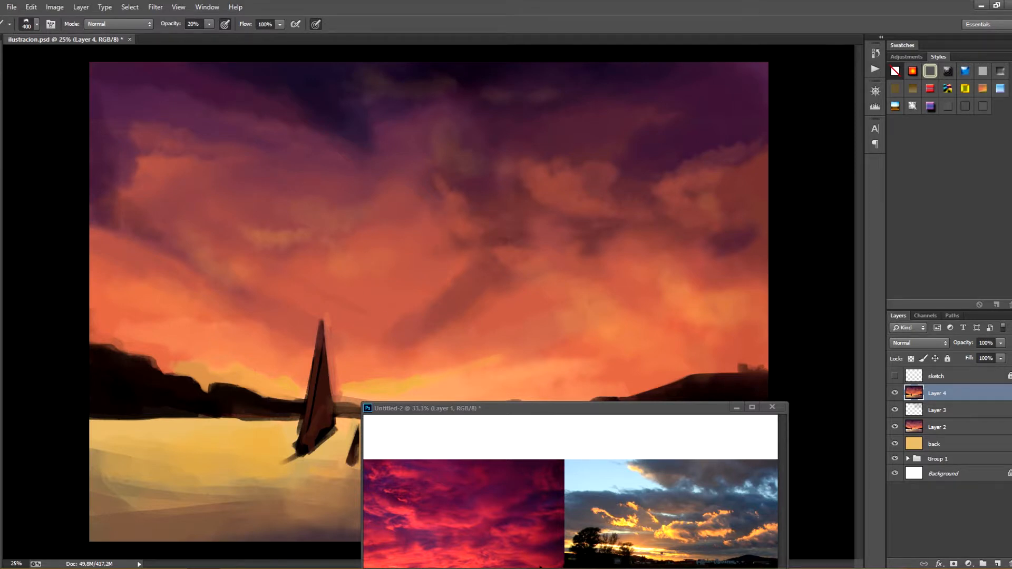
{"action": "left_click_drag", "start_coordinate": [586, 299], "coordinate": [573, 312]}
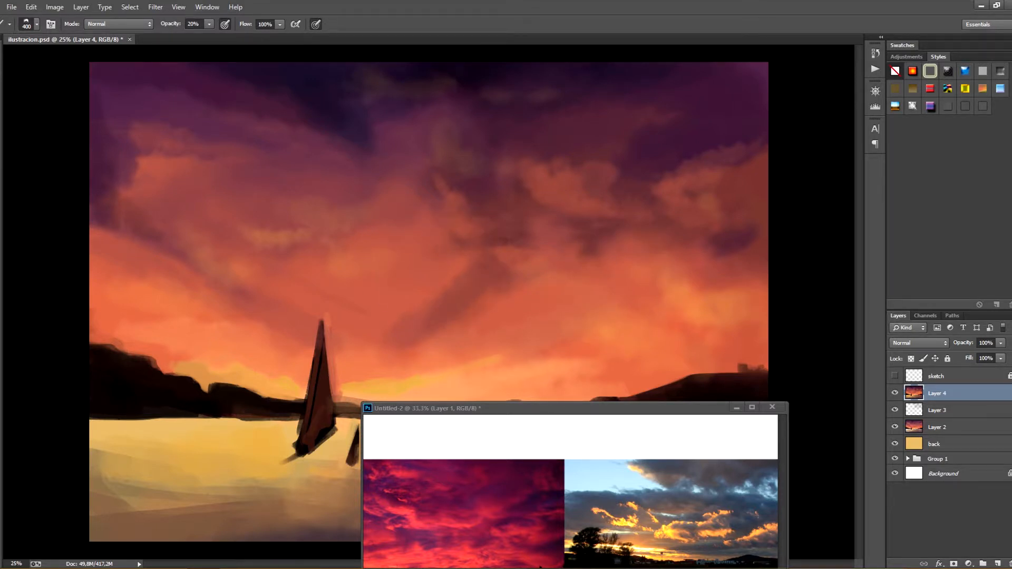
{"action": "mouse_move", "coordinate": [405, 311]}
{"action": "left_mouse_down"}
{"action": "mouse_move", "coordinate": [446, 293]}
{"action": "mouse_move", "coordinate": [395, 313]}
{"action": "mouse_move", "coordinate": [391, 283]}
{"action": "mouse_move", "coordinate": [456, 287]}
{"action": "left_mouse_up"}
{"action": "left_click_drag", "start_coordinate": [482, 255], "coordinate": [513, 244]}
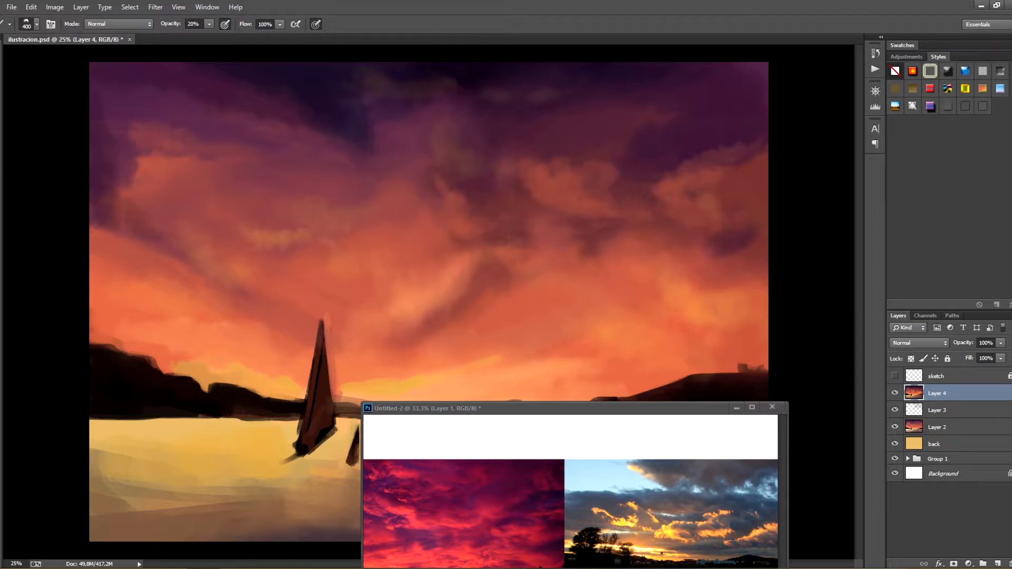
{"action": "key", "text": "ctrl+minus"}
{"action": "key", "text": "ctrl+minus"}
{"action": "key", "text": "ctrl+minus"}
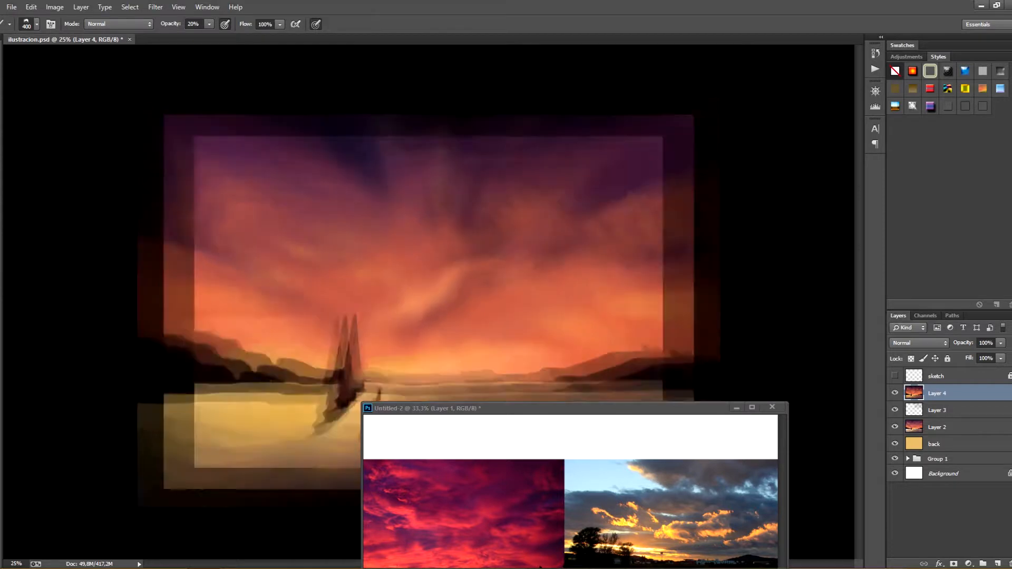
{"action": "key", "text": "ctrl+plus"}
{"action": "key", "text": "ctrl+plus"}
{"action": "key", "text": "ctrl+plus"}
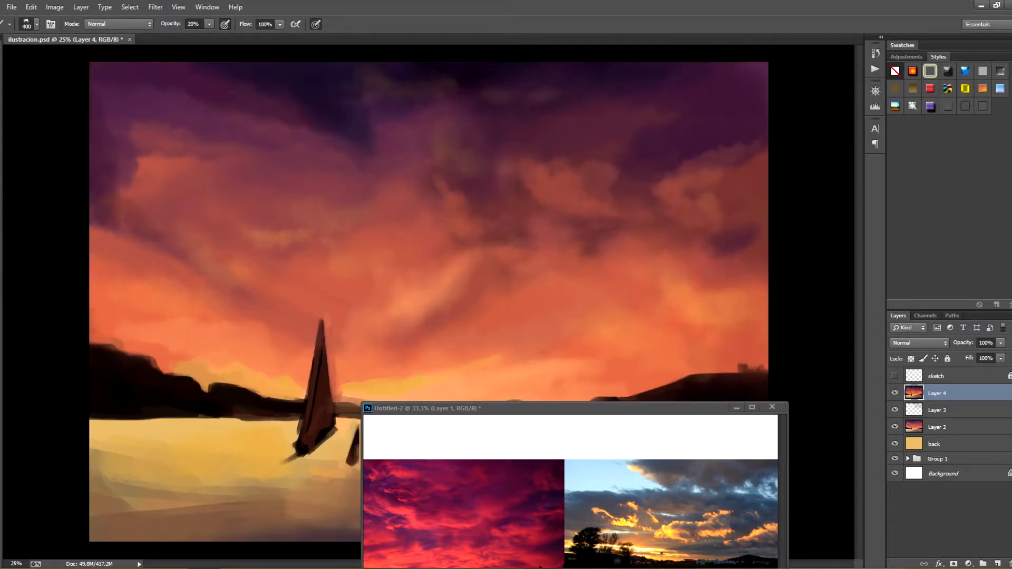
Switch to the 80 px flat brush at 50% opacity and sharpen the waterline beneath the left hill
{"action": "left_click", "coordinate": [36, 24]}
{"action": "left_click_drag", "start_coordinate": [211, 334], "coordinate": [210, 111]}
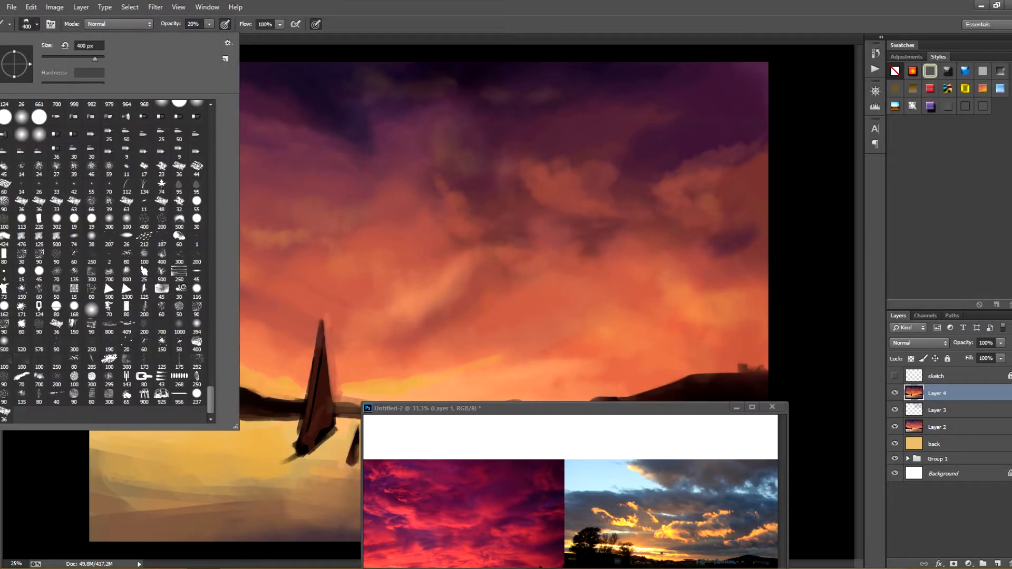
{"action": "double_click", "coordinate": [126, 310]}
{"action": "left_click_drag", "start_coordinate": [170, 417], "coordinate": [233, 417]}
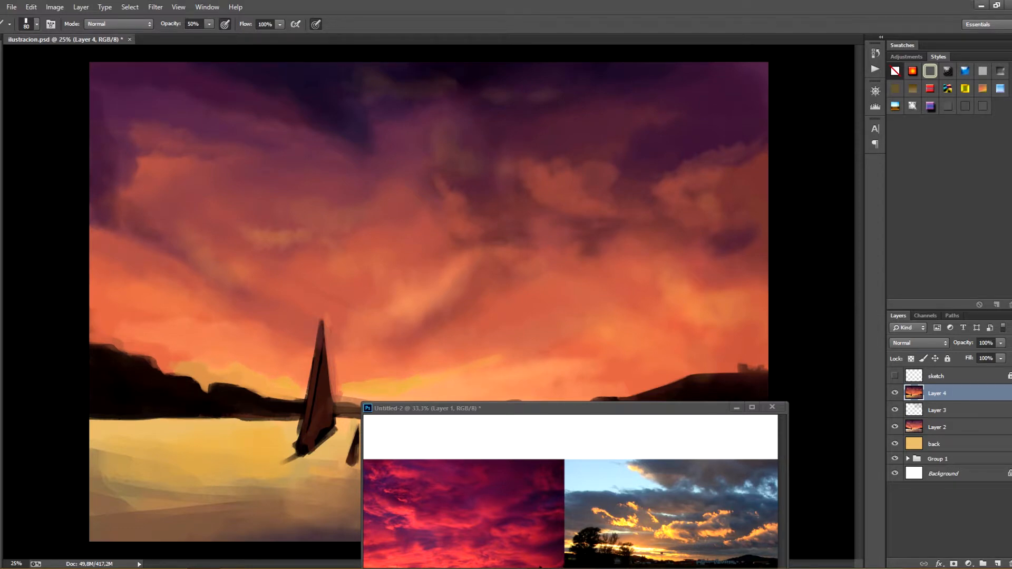
{"action": "left_click_drag", "start_coordinate": [92, 418], "coordinate": [214, 419]}
Rotate the canvas and even out the light waterline along the distant shore just beyond the sailboat
{"action": "key", "text": "r"}
{"action": "mouse_move", "coordinate": [221, 422]}
{"action": "left_mouse_down"}
{"action": "mouse_move", "coordinate": [240, 450]}
{"action": "mouse_move", "coordinate": [572, 494]}
{"action": "left_mouse_up"}
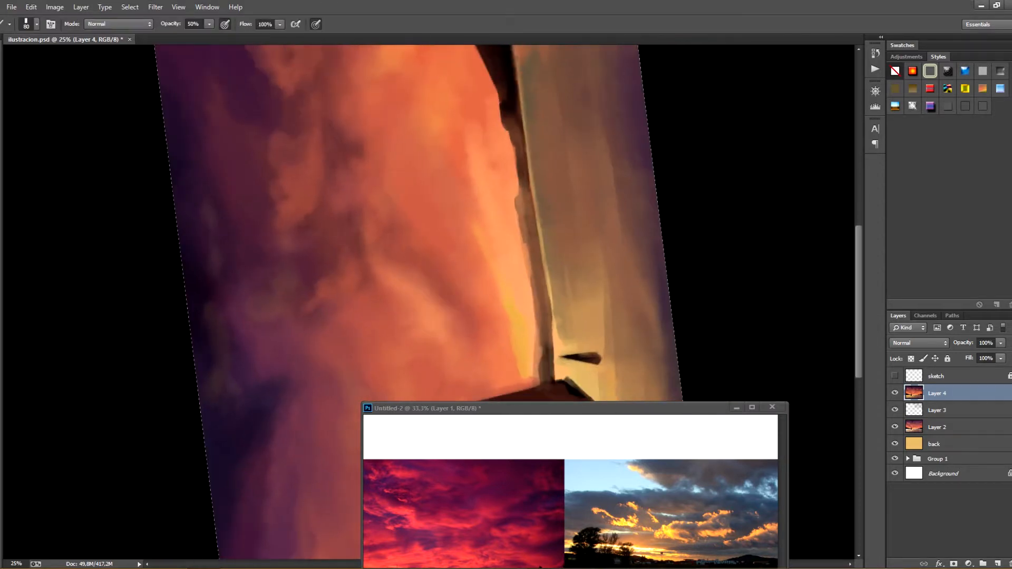
{"action": "left_click_drag", "start_coordinate": [559, 385], "coordinate": [437, 248]}
{"action": "left_click_drag", "start_coordinate": [441, 287], "coordinate": [446, 331]}
{"action": "mouse_move", "coordinate": [441, 288]}
{"action": "left_mouse_down"}
{"action": "mouse_move", "coordinate": [447, 336]}
{"action": "mouse_move", "coordinate": [436, 232]}
{"action": "mouse_move", "coordinate": [444, 320]}
{"action": "left_mouse_up"}
{"action": "key", "text": "ctrl+z"}
{"action": "left_click_drag", "start_coordinate": [431, 233], "coordinate": [452, 362]}
{"action": "key", "text": "ctrl+z"}
{"action": "left_click_drag", "start_coordinate": [419, 175], "coordinate": [429, 254]}
{"action": "left_click_drag", "start_coordinate": [419, 175], "coordinate": [429, 272]}
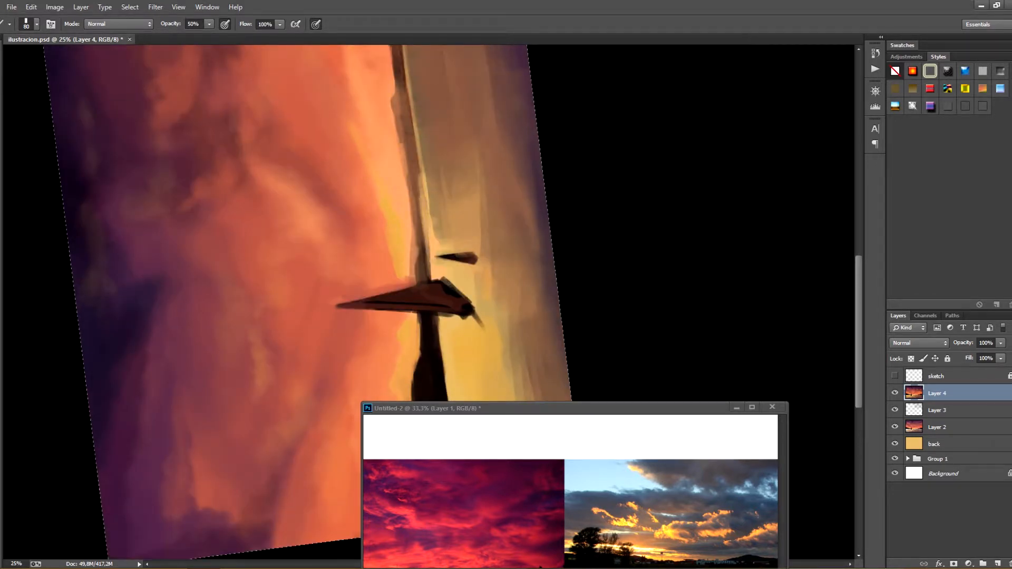
{"action": "left_click_drag", "start_coordinate": [426, 236], "coordinate": [437, 284]}
{"action": "mouse_move", "coordinate": [422, 216]}
{"action": "left_mouse_down"}
{"action": "mouse_move", "coordinate": [450, 316]}
{"action": "mouse_move", "coordinate": [439, 271]}
{"action": "left_mouse_up"}
{"action": "left_click_drag", "start_coordinate": [429, 194], "coordinate": [443, 258]}
Sharpen the pale water edge beneath the distant shore and right hill on the turned canvas, and restore the upright view
{"action": "key", "text": "r"}
{"action": "mouse_move", "coordinate": [442, 245]}
{"action": "left_mouse_down"}
{"action": "mouse_move", "coordinate": [426, 360]}
{"action": "mouse_move", "coordinate": [409, 230]}
{"action": "left_mouse_up"}
{"action": "key", "text": "b"}
{"action": "left_click_drag", "start_coordinate": [432, 338], "coordinate": [391, 219]}
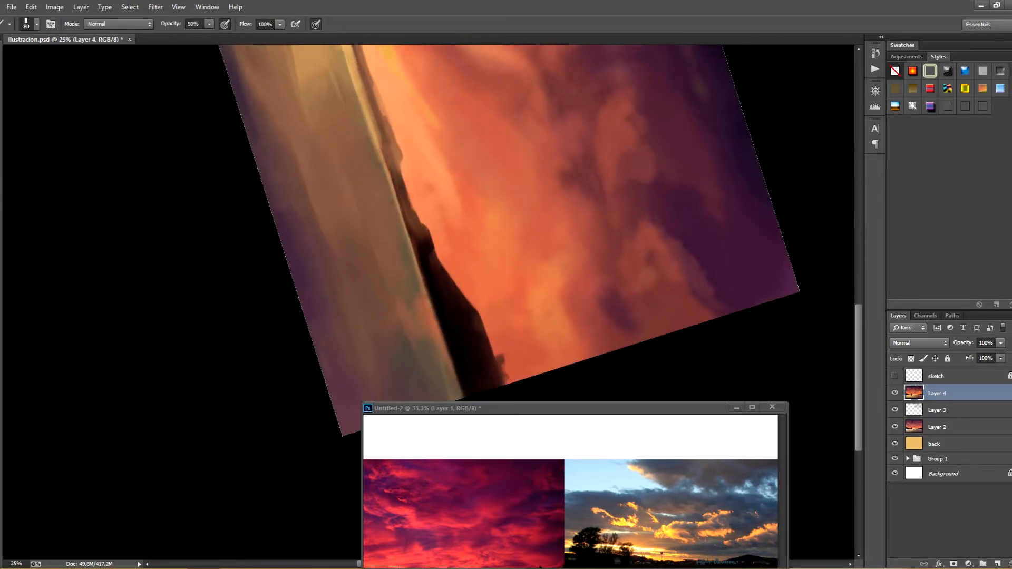
{"action": "left_click_drag", "start_coordinate": [381, 144], "coordinate": [420, 269]}
{"action": "left_click", "coordinate": [374, 143], "text": "alt"}
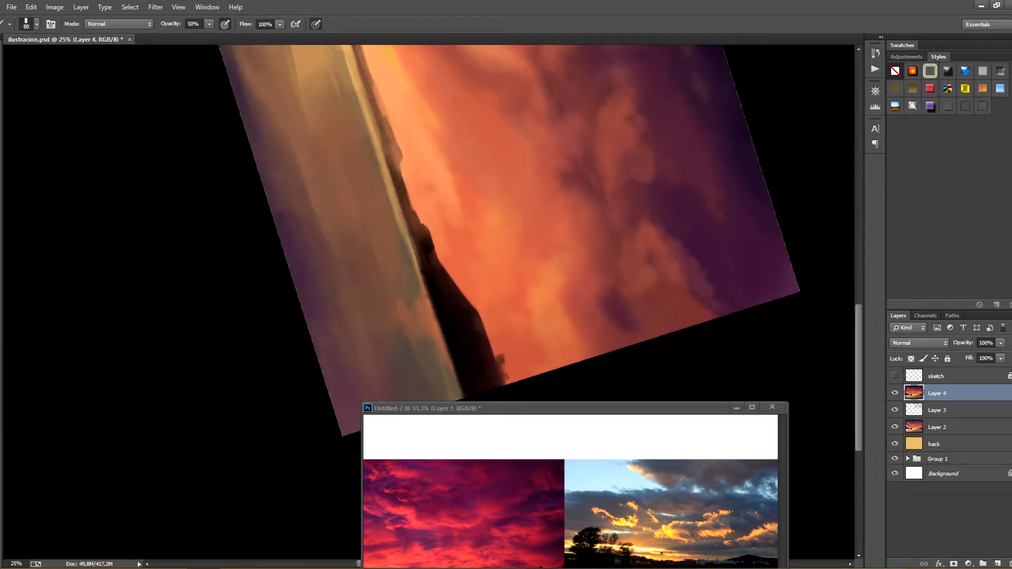
{"action": "left_click_drag", "start_coordinate": [405, 225], "coordinate": [435, 320]}
{"action": "left_click_drag", "start_coordinate": [407, 218], "coordinate": [417, 246]}
{"action": "left_click_drag", "start_coordinate": [407, 222], "coordinate": [428, 290]}
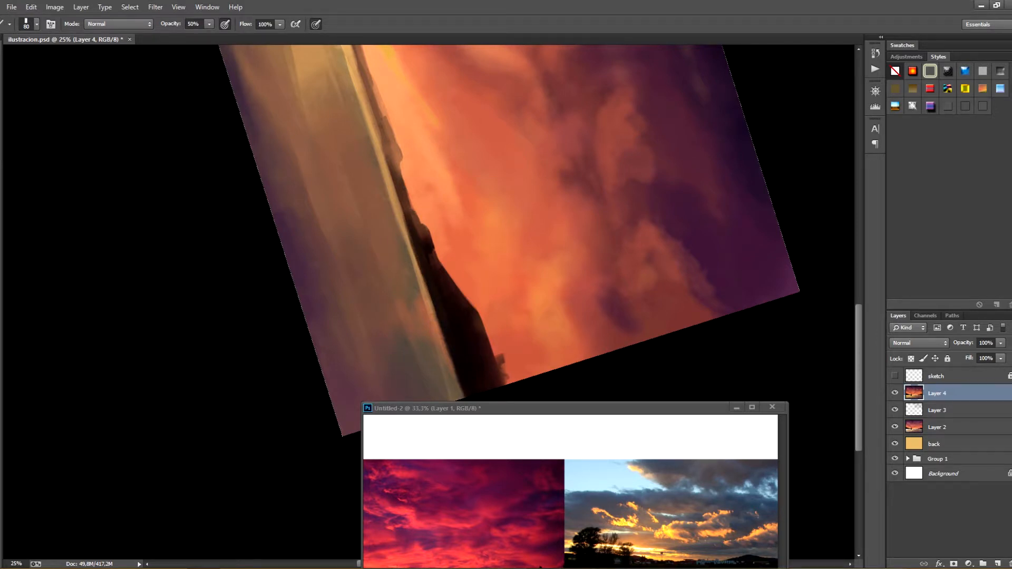
{"action": "key", "text": "r"}
{"action": "key", "text": "Escape"}
{"action": "key", "text": "b"}
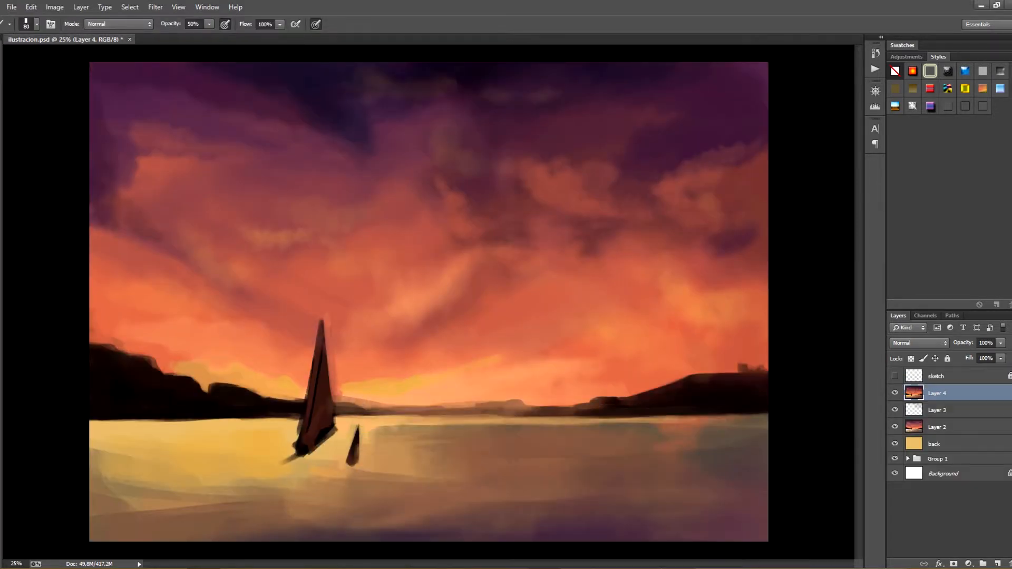
Refine the sailboat's sail and hull with dark strokes and add a thin mast above it using a 15 px brush
{"action": "key", "text": "ctrl+minus"}
{"action": "key", "text": "ctrl+minus"}
{"action": "key", "text": "ctrl+plus"}
{"action": "key", "text": "ctrl+plus"}
{"action": "left_click", "coordinate": [321, 432], "text": "alt"}
{"action": "mouse_move", "coordinate": [320, 338]}
{"action": "left_mouse_down"}
{"action": "mouse_move", "coordinate": [307, 446]}
{"action": "mouse_move", "coordinate": [329, 435]}
{"action": "left_mouse_up"}
{"action": "left_click_drag", "start_coordinate": [318, 338], "coordinate": [316, 304]}
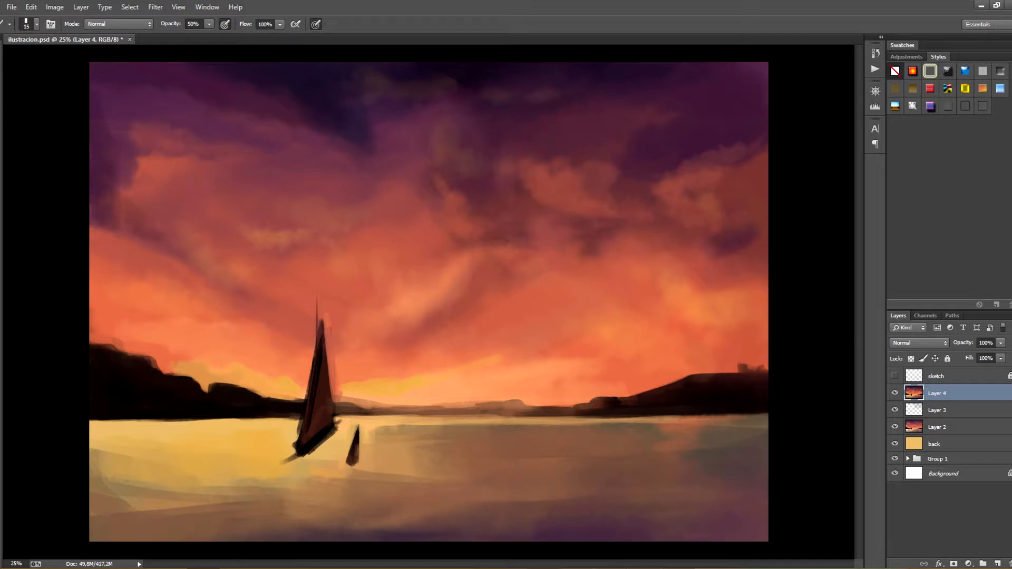
{"action": "left_click_drag", "start_coordinate": [295, 444], "coordinate": [289, 449]}
Try to paint soft strokes in the water beneath the sailboat with a larger brush at 50% opacity
{"action": "left_click", "coordinate": [36, 25]}
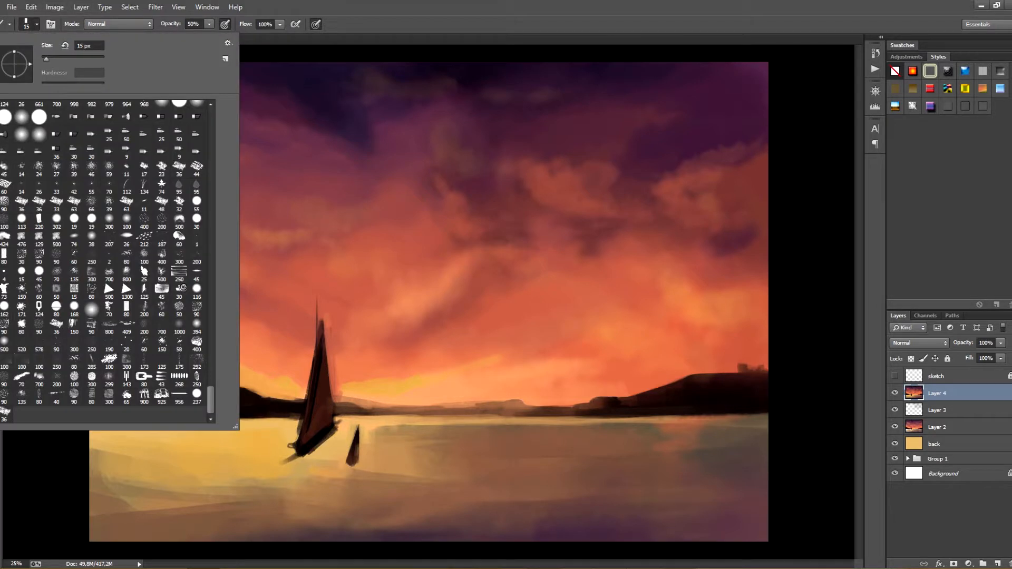
{"action": "double_click", "coordinate": [180, 220]}
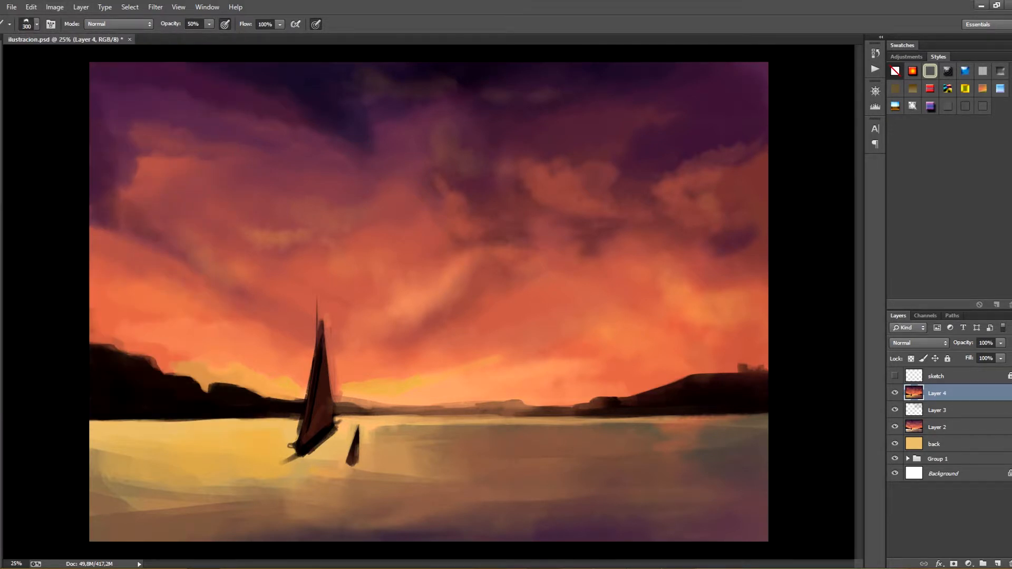
{"action": "left_click_drag", "start_coordinate": [311, 452], "coordinate": [326, 438]}
{"action": "mouse_move", "coordinate": [288, 460]}
{"action": "left_mouse_down"}
{"action": "mouse_move", "coordinate": [324, 440]}
{"action": "mouse_move", "coordinate": [353, 462]}
{"action": "left_mouse_up"}
{"action": "left_click", "coordinate": [329, 451], "text": "alt"}
{"action": "key", "text": "ctrl+z"}
{"action": "key", "text": "ctrl+alt+z"}
{"action": "key", "text": "ctrl+alt+z"}
{"action": "key", "text": "ctrl+shift+z"}
Save the painting and touch up the left hill's outer edge and the small tower on the right hill with an 80 px brush
{"action": "key", "text": "ctrl+s"}
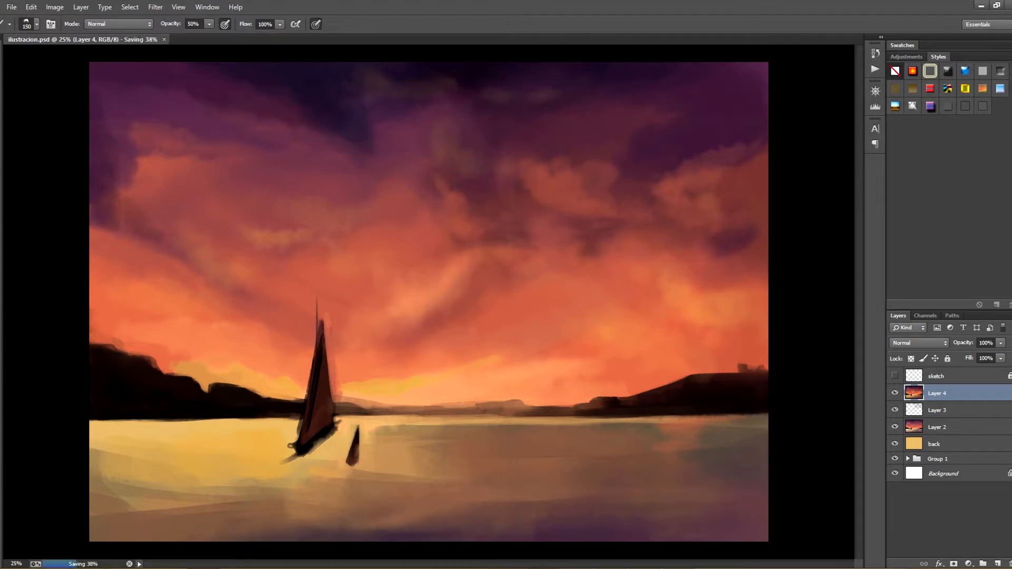
{"action": "key", "text": "bracketleft"}
{"action": "key", "text": "bracketleft"}
{"action": "key", "text": "bracketleft"}
{"action": "left_click_drag", "start_coordinate": [92, 333], "coordinate": [99, 330]}
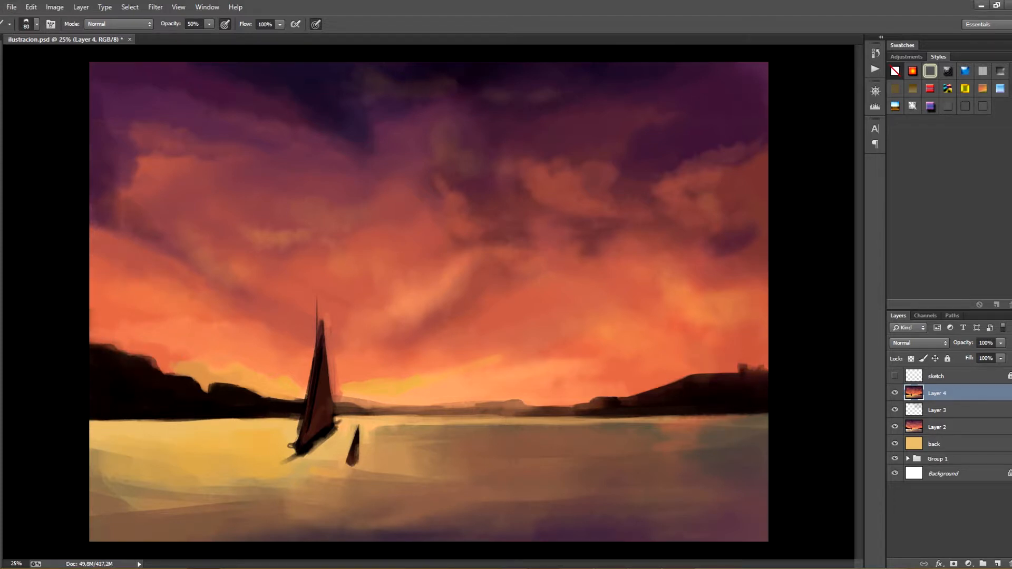
{"action": "mouse_move", "coordinate": [746, 372]}
{"action": "left_mouse_down"}
{"action": "mouse_move", "coordinate": [757, 372]}
{"action": "mouse_move", "coordinate": [747, 362]}
{"action": "left_mouse_up"}
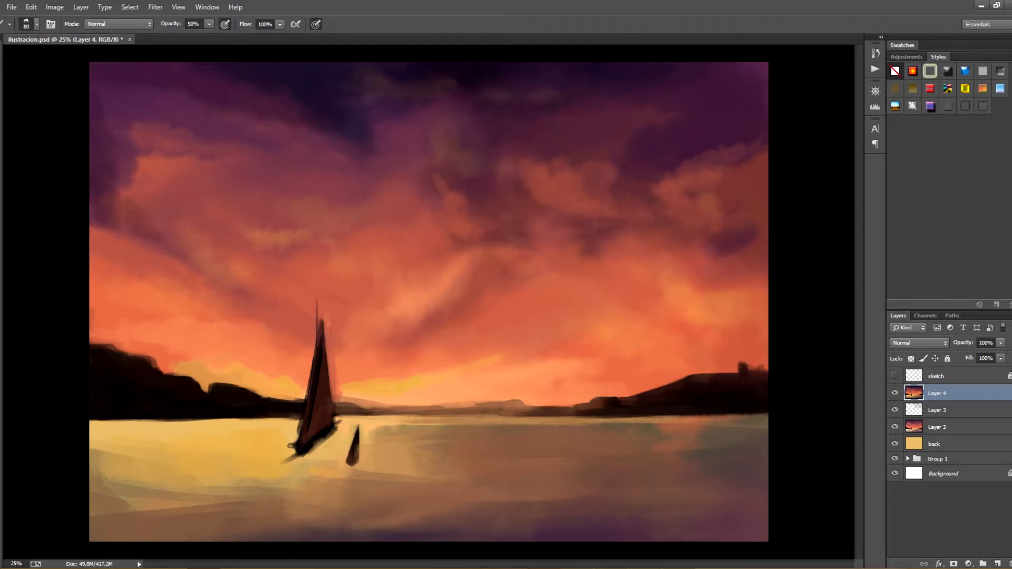
Soften the dark streak in the water beside the small boat with a 175 px brush and save the painting
{"action": "key", "text": "bracketright"}
{"action": "key", "text": "bracketright"}
{"action": "key", "text": "bracketright"}
{"action": "key", "text": "bracketright"}
{"action": "key", "text": "bracketright"}
{"action": "left_click_drag", "start_coordinate": [436, 425], "coordinate": [388, 425]}
{"action": "key", "text": "ctrl+s"}
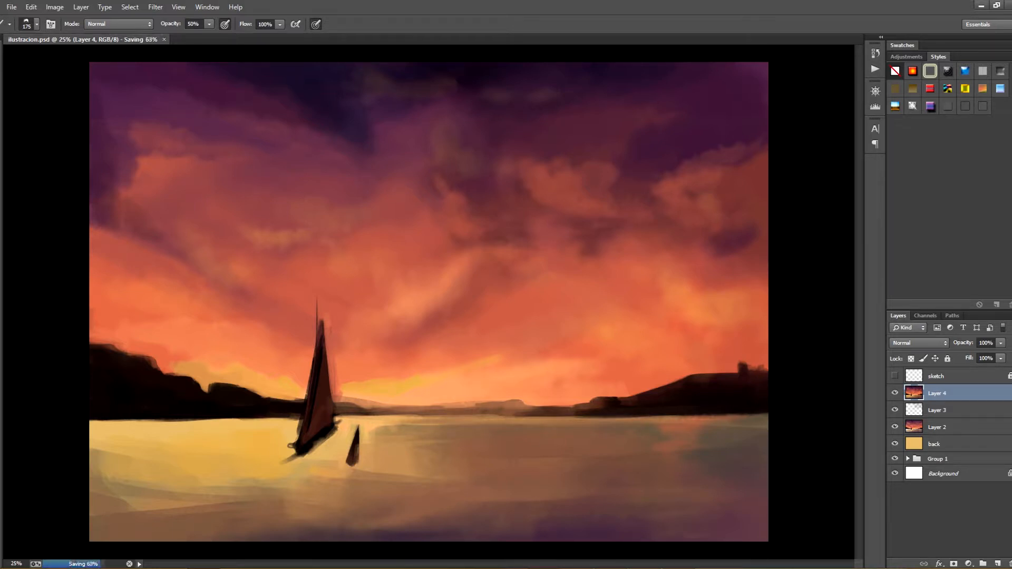
Deepen the purple shadow in the water's lower right corner, enlarging the brush to 1100 px
{"action": "mouse_move", "coordinate": [725, 536]}
{"action": "left_mouse_down"}
{"action": "mouse_move", "coordinate": [764, 522]}
{"action": "mouse_move", "coordinate": [685, 536]}
{"action": "mouse_move", "coordinate": [721, 539]}
{"action": "mouse_move", "coordinate": [631, 538]}
{"action": "left_mouse_up"}
{"action": "key", "text": "bracketright"}
{"action": "key", "text": "bracketright"}
{"action": "key", "text": "bracketright"}
{"action": "key", "text": "bracketright"}
{"action": "key", "text": "bracketright"}
{"action": "key", "text": "bracketright"}
{"action": "key", "text": "bracketright"}
{"action": "key", "text": "bracketright"}
{"action": "key", "text": "bracketright"}
{"action": "key", "text": "bracketright"}
{"action": "key", "text": "bracketright"}
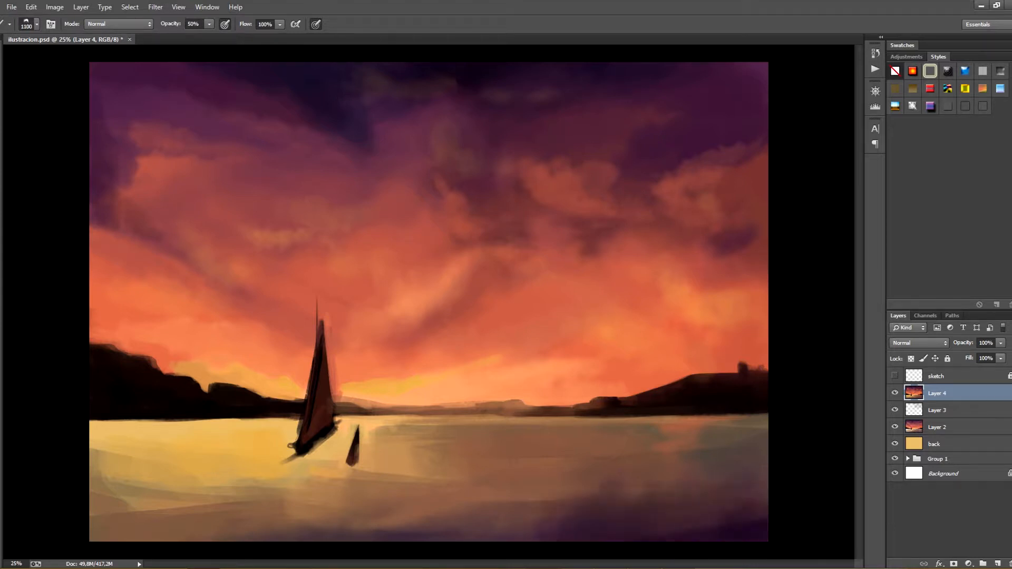
Try to extend the purple shadow along the water's lower edge with a 600 px brush
{"action": "key", "text": "bracketleft"}
{"action": "key", "text": "bracketleft"}
{"action": "key", "text": "bracketleft"}
{"action": "key", "text": "bracketleft"}
{"action": "key", "text": "bracketleft"}
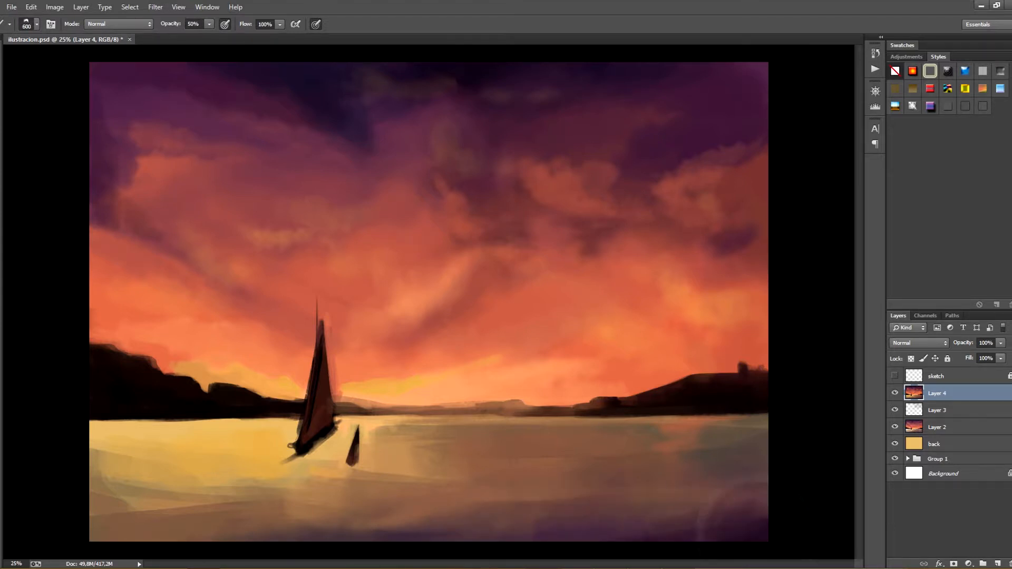
{"action": "left_click_drag", "start_coordinate": [756, 507], "coordinate": [498, 537]}
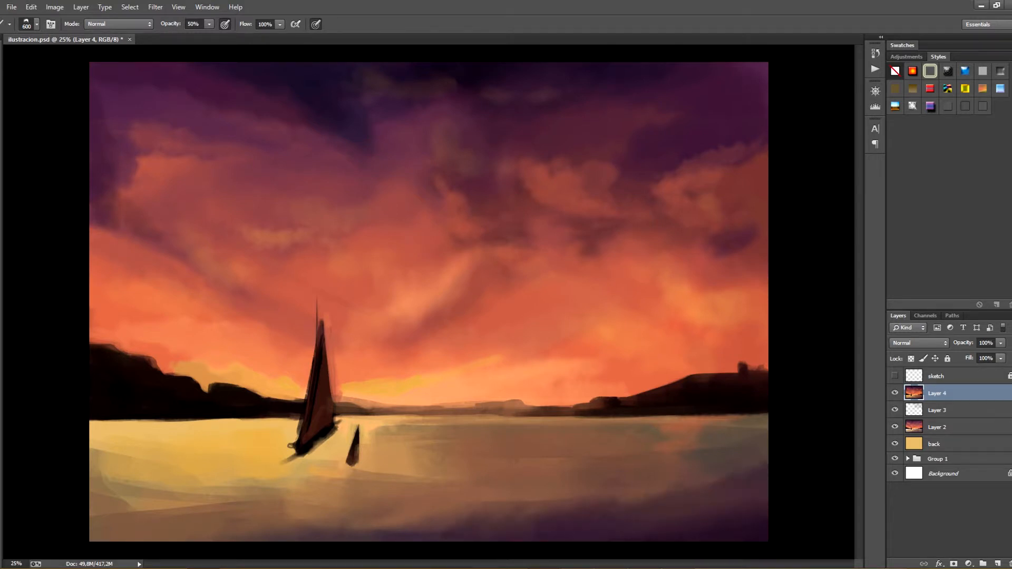
{"action": "key", "text": "ctrl+z"}
Brush a soft purple shadow over the lower right water with the 600 px round brush at 0% hardness
{"action": "left_click", "coordinate": [36, 24]}
{"action": "left_click", "coordinate": [92, 310]}
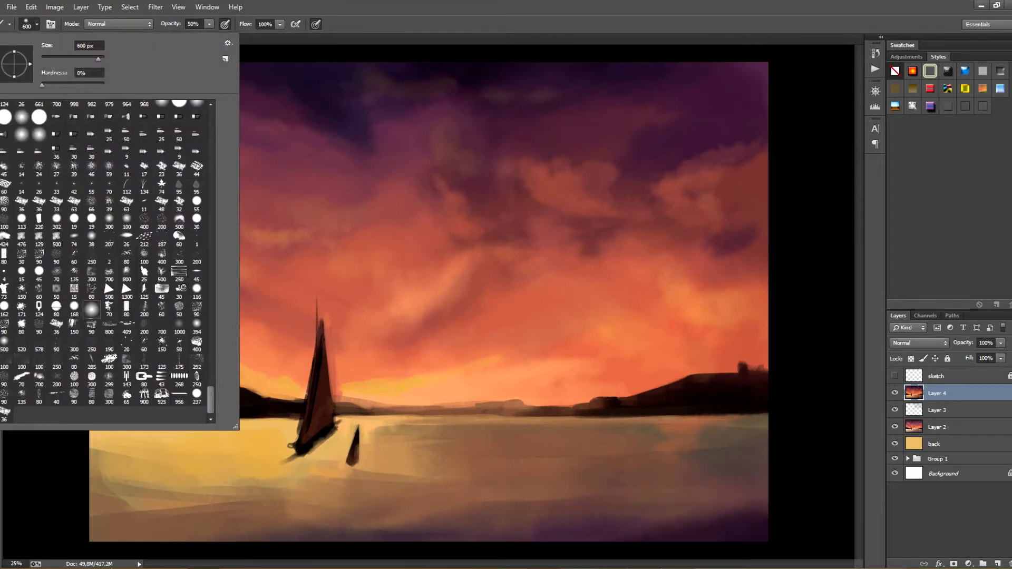
{"action": "left_click_drag", "start_coordinate": [749, 510], "coordinate": [485, 535]}
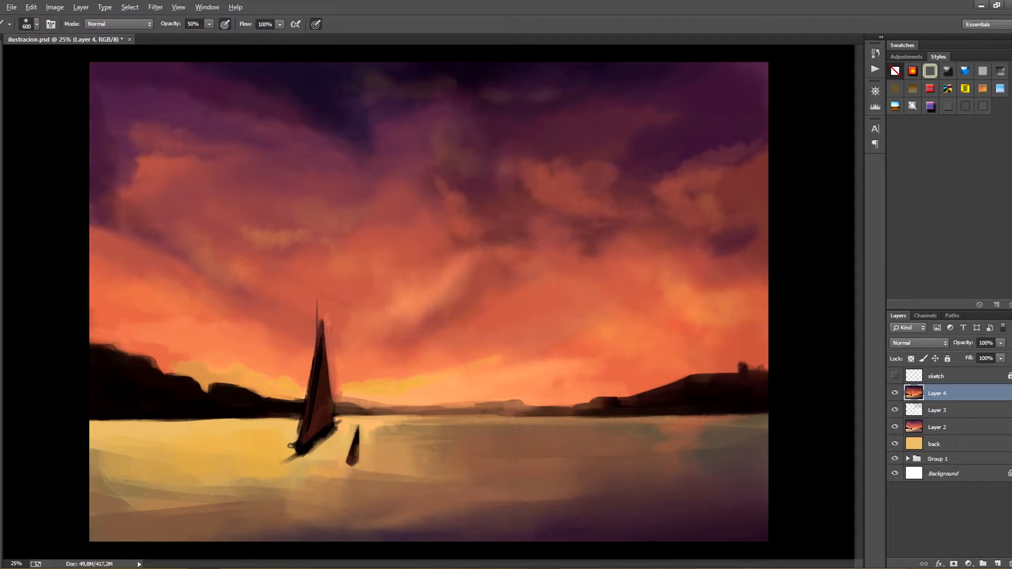
Try to tint the right side of the water with a soft orange glow
{"action": "mouse_move", "coordinate": [640, 503]}
{"action": "left_mouse_down"}
{"action": "mouse_move", "coordinate": [566, 500]}
{"action": "mouse_move", "coordinate": [738, 469]}
{"action": "left_mouse_up"}
{"action": "key", "text": "ctrl+z"}
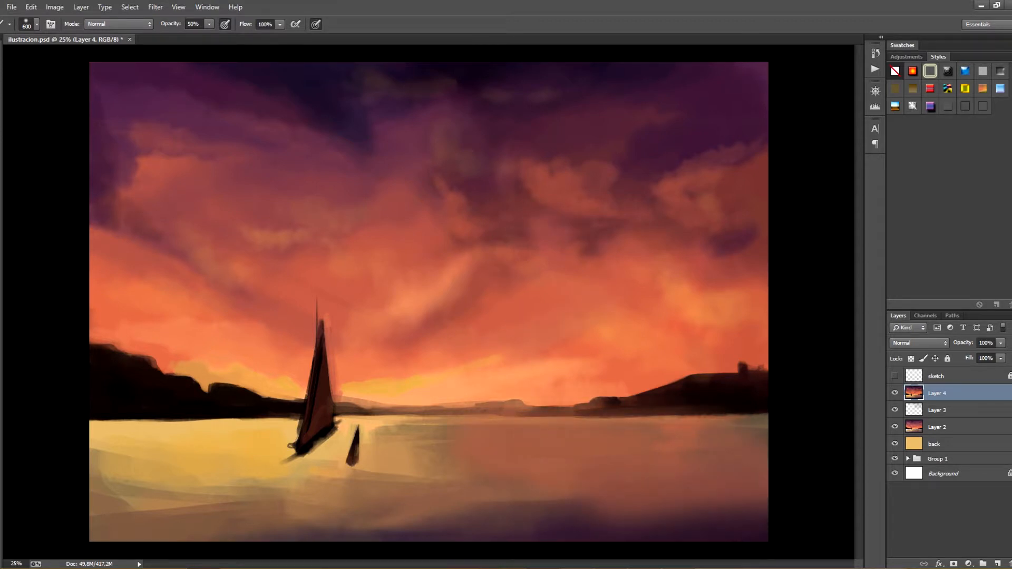
{"action": "key", "text": "ctrl+z"}
Examine the overall composition at reduced size, both rotated and upright
{"action": "key", "text": "ctrl+minus"}
{"action": "key", "text": "ctrl+minus"}
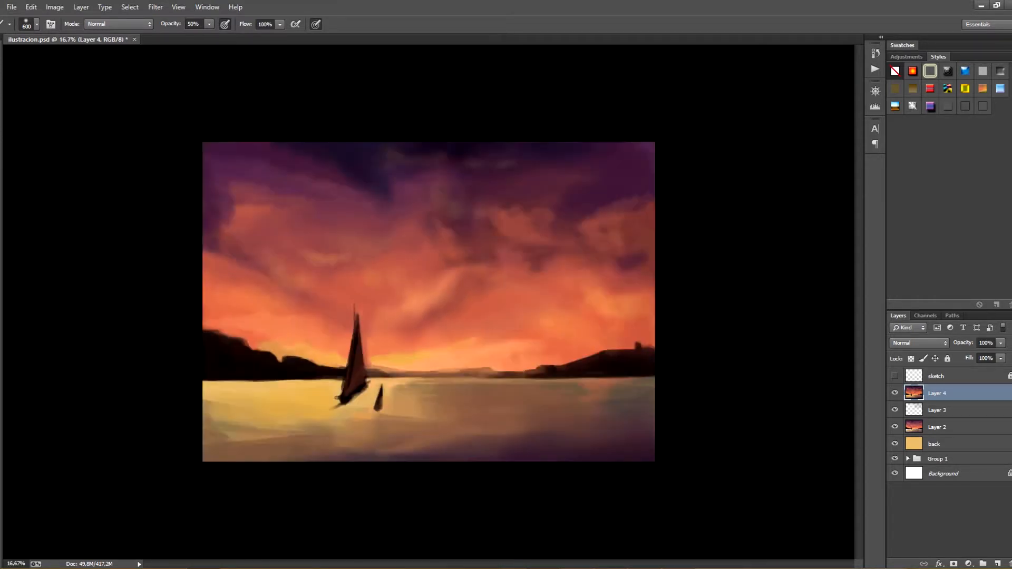
{"action": "key", "text": "r"}
{"action": "mouse_move", "coordinate": [648, 495]}
{"action": "left_mouse_down"}
{"action": "mouse_move", "coordinate": [719, 334]}
{"action": "mouse_move", "coordinate": [527, 140]}
{"action": "left_mouse_up"}
{"action": "key", "text": "b"}
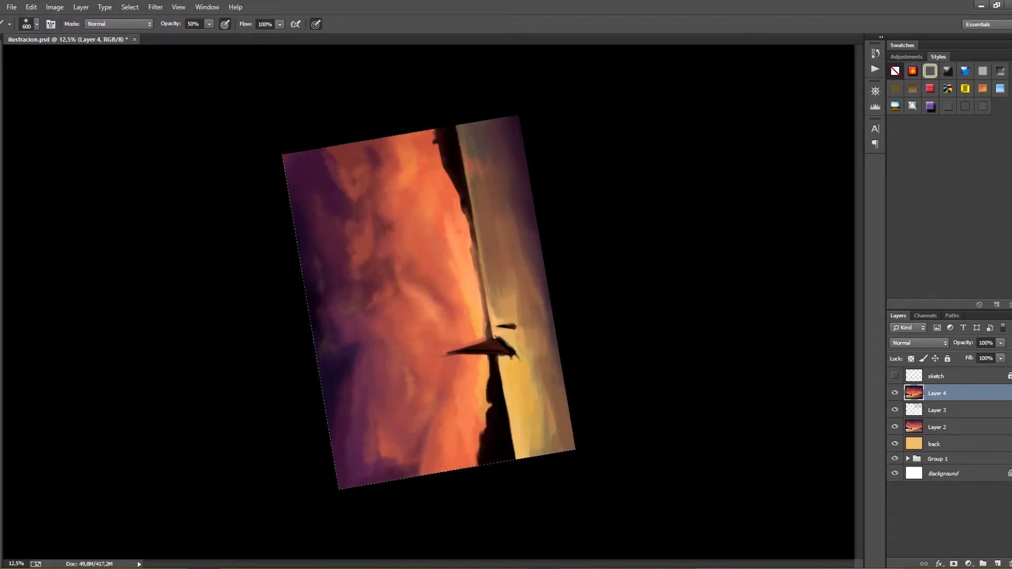
{"action": "key", "text": "r"}
{"action": "left_click_drag", "start_coordinate": [527, 139], "coordinate": [571, 426]}
{"action": "key", "text": "b"}
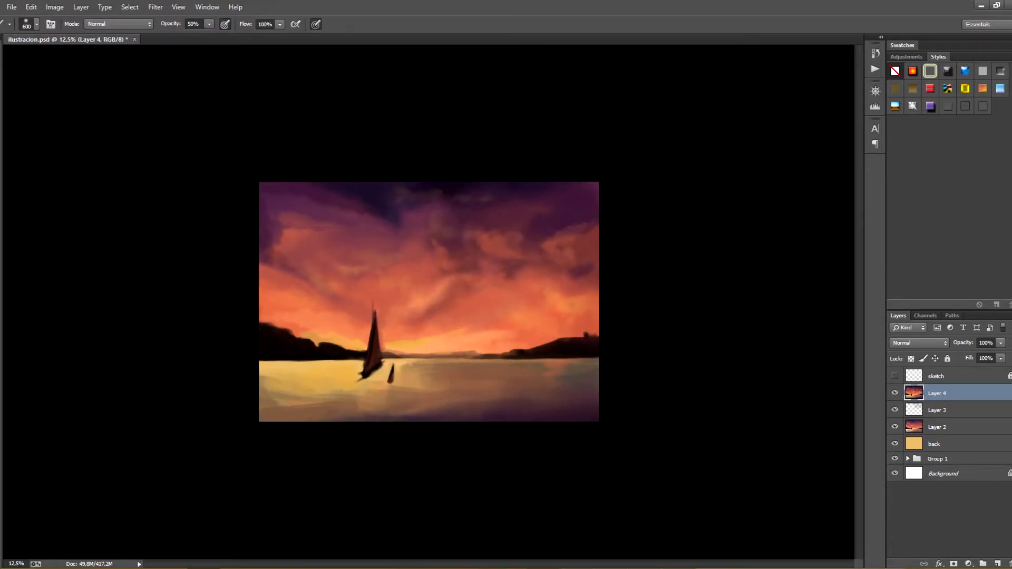
{"action": "key", "text": "ctrl+plus"}
{"action": "key", "text": "ctrl+plus"}
{"action": "key", "text": "ctrl+minus"}
Save the painting and darken the ridges of the right and left hills on Layer 4 with the 80 px flat brush at 90% opacity
{"action": "key", "text": "ctrl+s"}
{"action": "left_click", "coordinate": [907, 459]}
{"action": "left_click", "coordinate": [949, 542]}
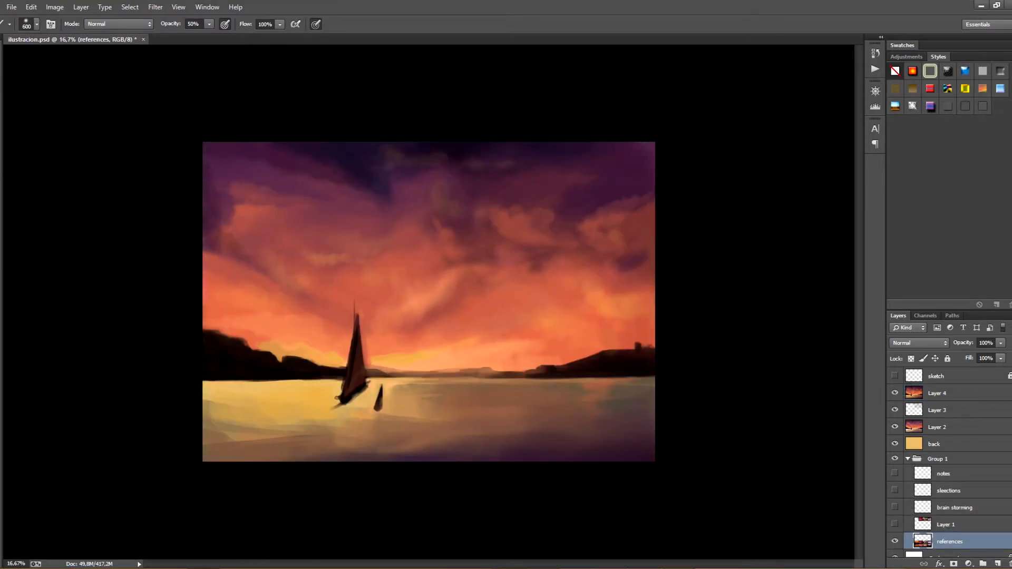
{"action": "left_click", "coordinate": [37, 24]}
{"action": "left_click", "coordinate": [126, 307]}
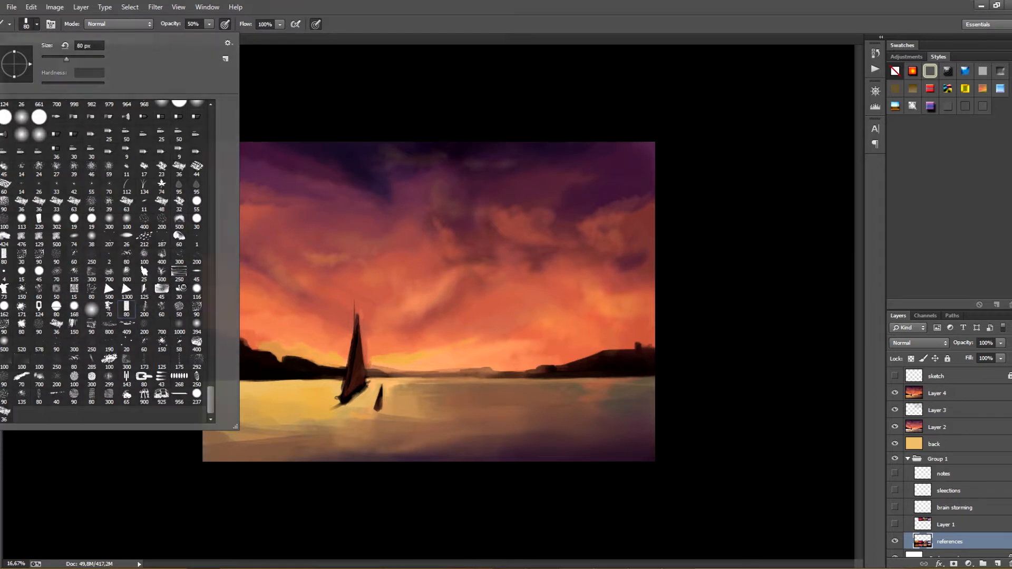
{"action": "key", "text": "Return"}
{"action": "left_click", "coordinate": [907, 458]}
{"action": "left_click", "coordinate": [937, 394]}
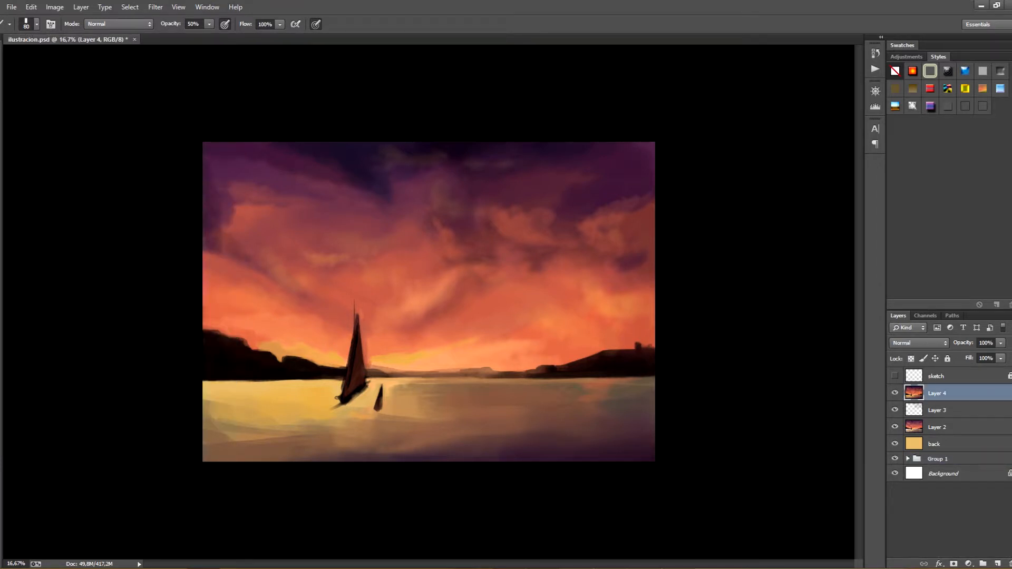
{"action": "left_click_drag", "start_coordinate": [605, 360], "coordinate": [654, 347]}
{"action": "left_click_drag", "start_coordinate": [577, 361], "coordinate": [561, 365]}
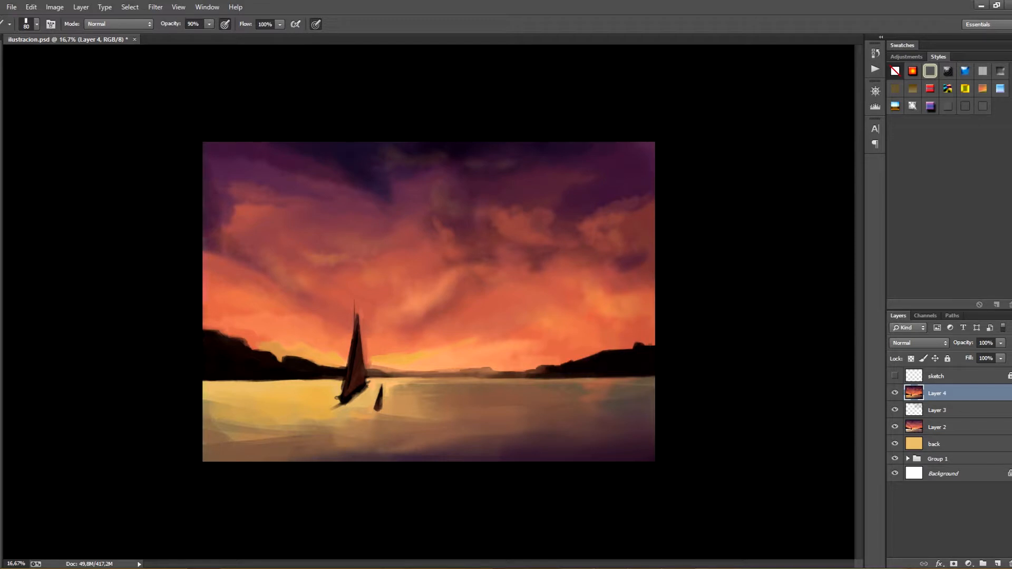
{"action": "left_click_drag", "start_coordinate": [226, 338], "coordinate": [302, 359]}
Paint a dark headland jutting into the water from the lower right edge with the 80 px brush at 90% opacity
{"action": "left_click_drag", "start_coordinate": [655, 408], "coordinate": [560, 427]}
{"action": "mouse_move", "coordinate": [561, 427]}
{"action": "left_mouse_down"}
{"action": "mouse_move", "coordinate": [655, 433]}
{"action": "mouse_move", "coordinate": [580, 420]}
{"action": "left_mouse_up"}
{"action": "key", "text": "ctrl+alt+z"}
{"action": "key", "text": "ctrl+alt+z"}
{"action": "mouse_move", "coordinate": [580, 420]}
{"action": "left_mouse_down"}
{"action": "mouse_move", "coordinate": [655, 423]}
{"action": "mouse_move", "coordinate": [654, 407]}
{"action": "left_mouse_up"}
{"action": "mouse_move", "coordinate": [614, 416]}
{"action": "left_mouse_down"}
{"action": "mouse_move", "coordinate": [655, 413]}
{"action": "mouse_move", "coordinate": [636, 413]}
{"action": "left_mouse_up"}
{"action": "left_click_drag", "start_coordinate": [616, 415], "coordinate": [655, 419]}
{"action": "mouse_move", "coordinate": [580, 418]}
{"action": "left_mouse_down"}
{"action": "mouse_move", "coordinate": [569, 420]}
{"action": "mouse_move", "coordinate": [578, 417]}
{"action": "left_mouse_up"}
{"action": "mouse_move", "coordinate": [613, 425]}
{"action": "left_mouse_down"}
{"action": "mouse_move", "coordinate": [655, 433]}
{"action": "mouse_move", "coordinate": [592, 415]}
{"action": "mouse_move", "coordinate": [575, 423]}
{"action": "left_mouse_up"}
{"action": "left_click", "coordinate": [627, 420], "text": "alt"}
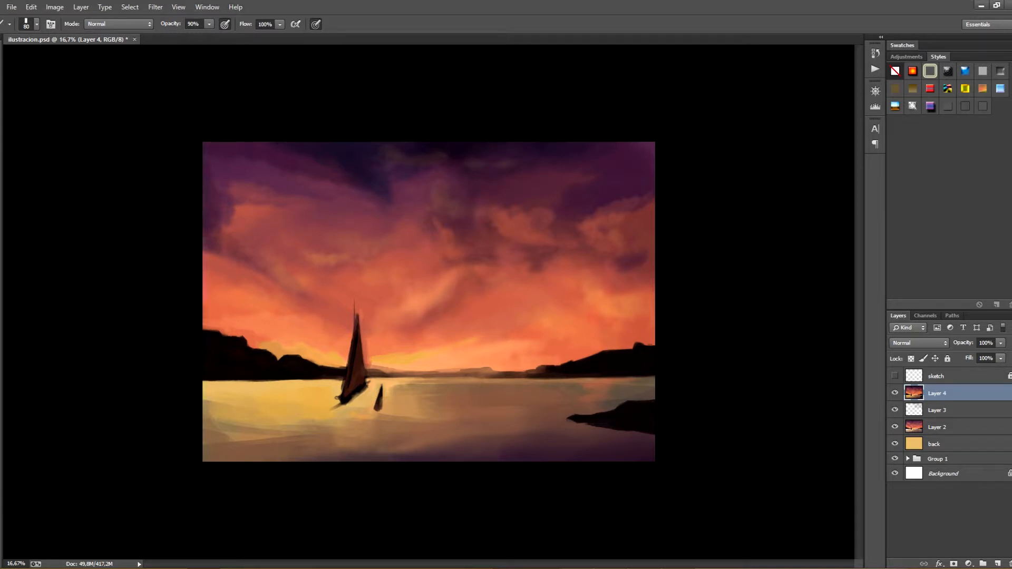
Add brown rock texture to the dark headland, lower the brush opacity to 50% and save the painting
{"action": "mouse_move", "coordinate": [597, 418]}
{"action": "left_mouse_down"}
{"action": "mouse_move", "coordinate": [615, 415]}
{"action": "mouse_move", "coordinate": [615, 424]}
{"action": "left_mouse_up"}
{"action": "key", "text": "ctrl+z"}
{"action": "left_click", "coordinate": [549, 370], "text": "alt"}
{"action": "left_click", "coordinate": [536, 374], "text": "alt"}
{"action": "key", "text": "ctrl+z"}
{"action": "key", "text": "5"}
{"action": "key", "text": "ctrl+s"}
Darken the distant shoreline beside the sailboat and at the right hill's tip, reducing the brush to 45 px, and save
{"action": "key", "text": "bracketleft"}
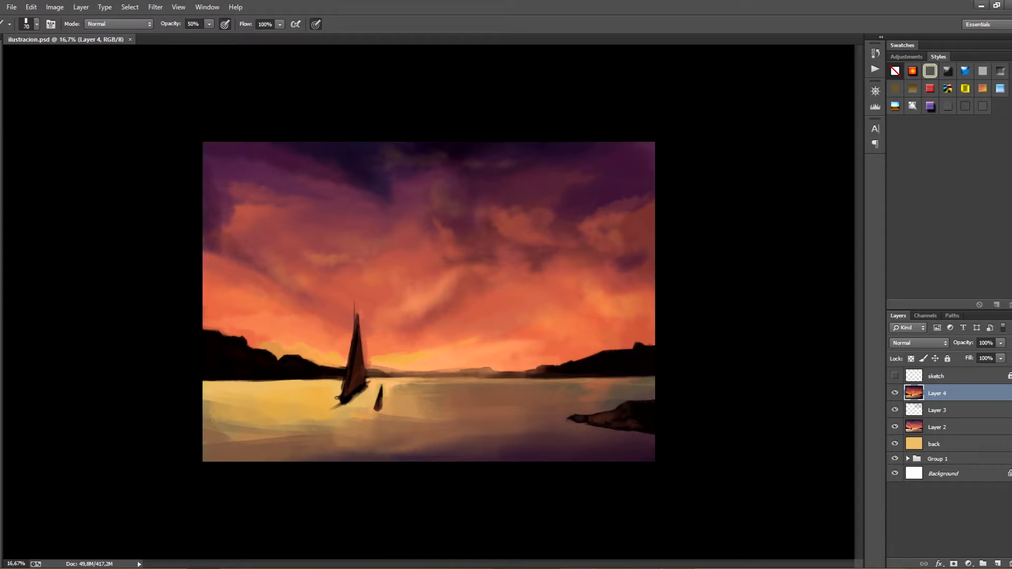
{"action": "left_click_drag", "start_coordinate": [481, 375], "coordinate": [523, 375]}
{"action": "left_click_drag", "start_coordinate": [369, 371], "coordinate": [404, 374]}
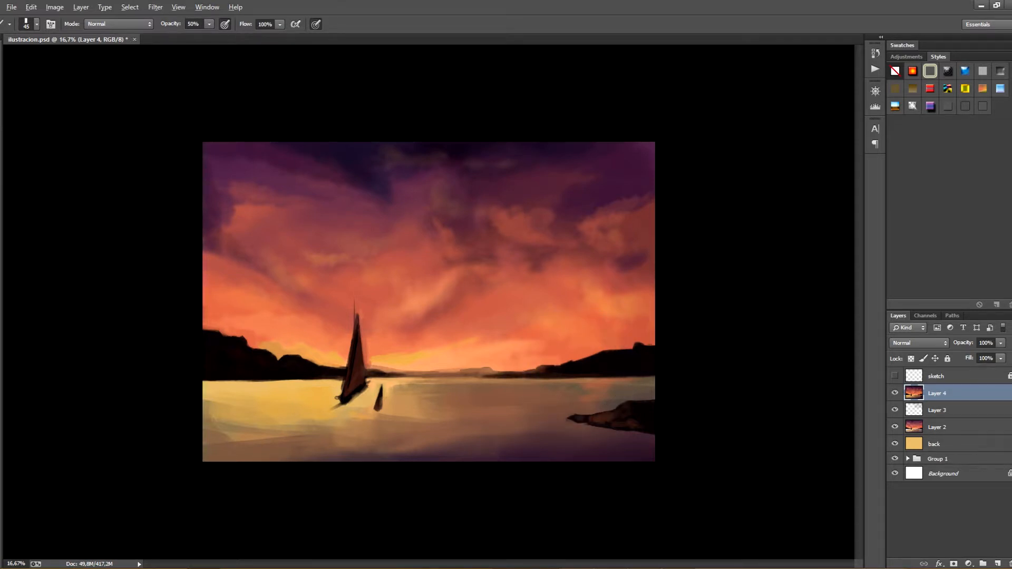
{"action": "left_click_drag", "start_coordinate": [534, 363], "coordinate": [518, 370]}
{"action": "key", "text": "ctrl+s"}
Paint a small dark rock in the water below the headland with the 45 px brush at 90% opacity
{"action": "key", "text": "super"}
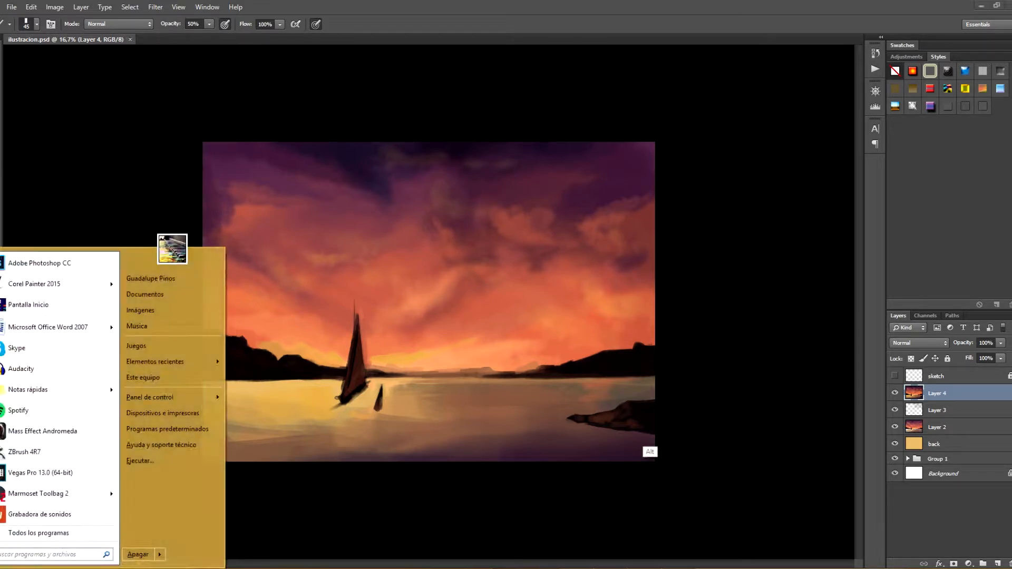
{"action": "key", "text": "super"}
{"action": "left_click_drag", "start_coordinate": [640, 437], "coordinate": [650, 444]}
{"action": "key", "text": "9"}
{"action": "key", "text": "ctrl+alt+z"}
{"action": "key", "text": "ctrl+alt+z"}
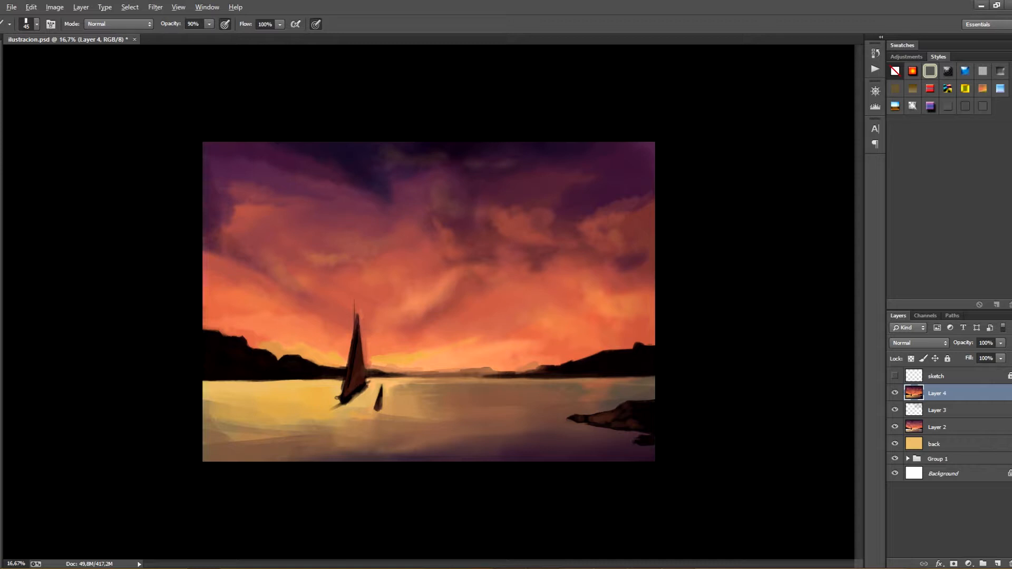
{"action": "left_click_drag", "start_coordinate": [644, 438], "coordinate": [637, 441]}
Add a second, smaller triangular sail to the sailboat beside its main sail
{"action": "mouse_move", "coordinate": [357, 396]}
{"action": "left_mouse_down"}
{"action": "mouse_move", "coordinate": [378, 380]}
{"action": "mouse_move", "coordinate": [375, 370]}
{"action": "left_mouse_up"}
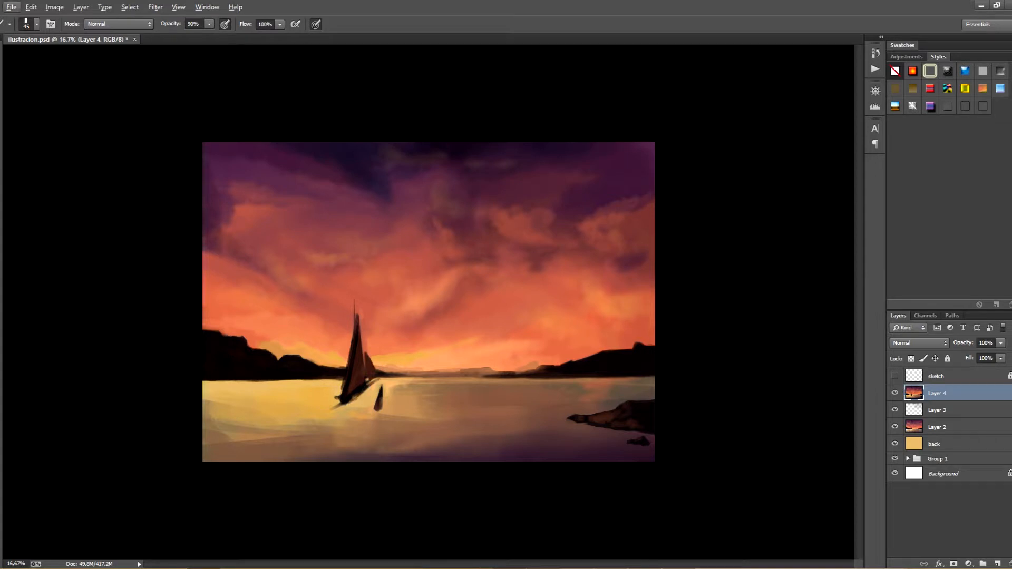
Refine the sailboat's sails and hull and the small boat beside it with short dark strokes, and save the painting
{"action": "left_click_drag", "start_coordinate": [365, 343], "coordinate": [365, 353]}
{"action": "left_click", "coordinate": [357, 393], "text": "alt"}
{"action": "left_click_drag", "start_coordinate": [363, 392], "coordinate": [377, 381]}
{"action": "left_click", "coordinate": [375, 403], "text": "alt"}
{"action": "key", "text": "ctrl+s"}
{"action": "left_click_drag", "start_coordinate": [330, 410], "coordinate": [338, 407]}
Choose the 697 px horizontal-line texture brush from the brush presets for the water
{"action": "left_click", "coordinate": [37, 24]}
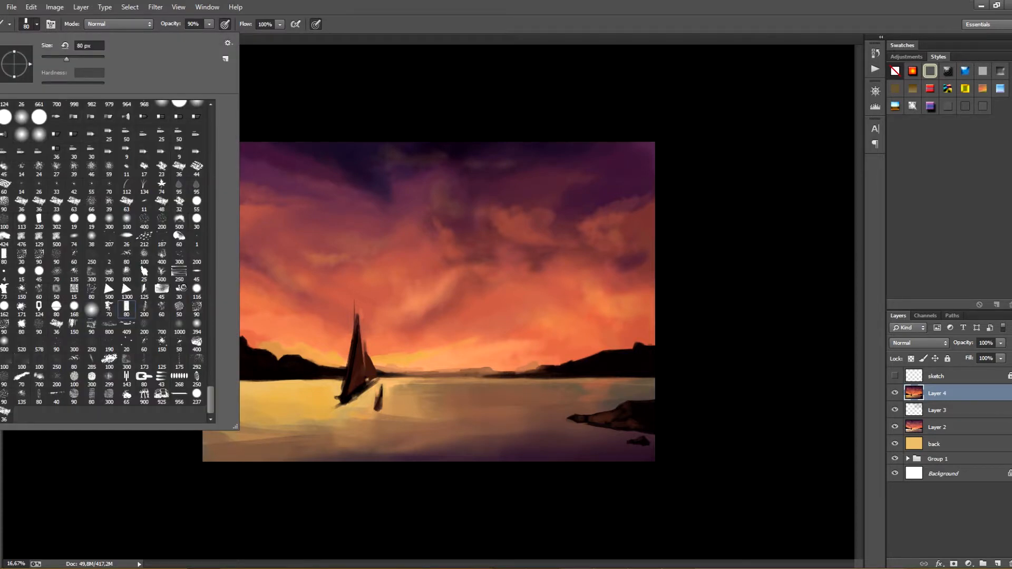
{"action": "scroll", "coordinate": [105, 263], "scroll_direction": "up", "scroll_amount": 10}
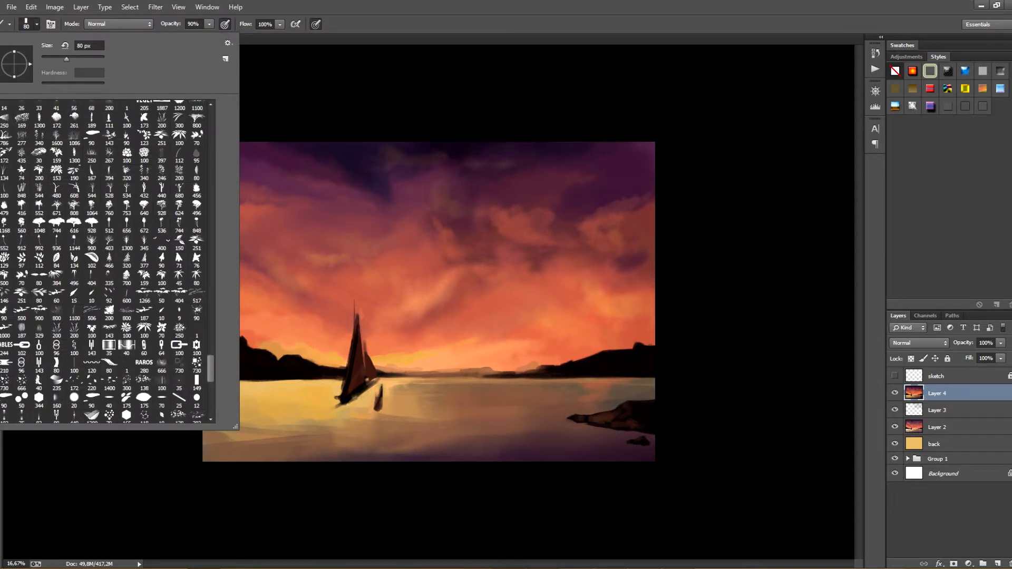
{"action": "double_click", "coordinate": [144, 309]}
{"action": "scroll", "coordinate": [105, 264], "scroll_direction": "up", "scroll_amount": 5}
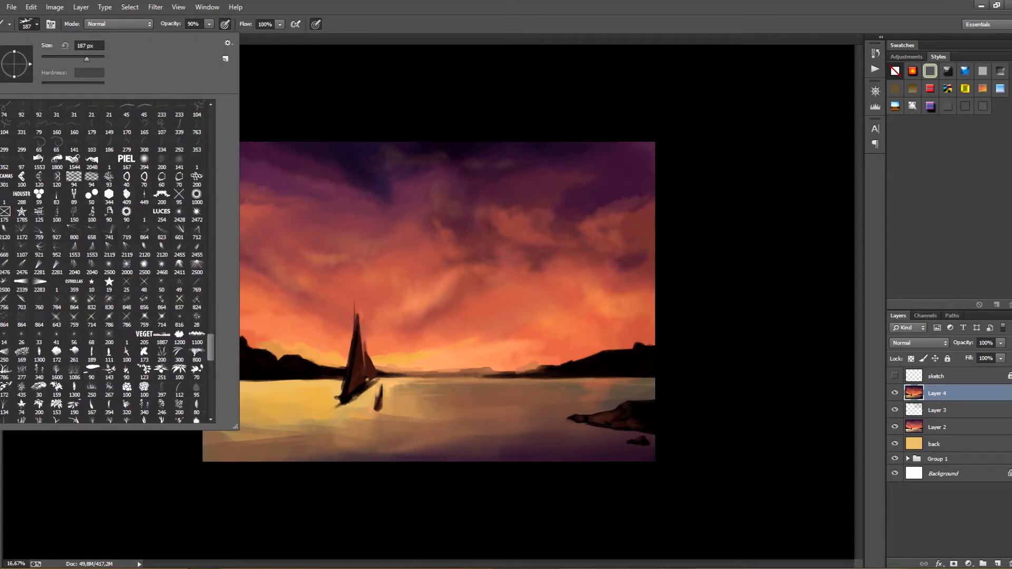
{"action": "scroll", "coordinate": [105, 263], "scroll_direction": "up", "scroll_amount": 2}
{"action": "scroll", "coordinate": [106, 263], "scroll_direction": "up", "scroll_amount": 5}
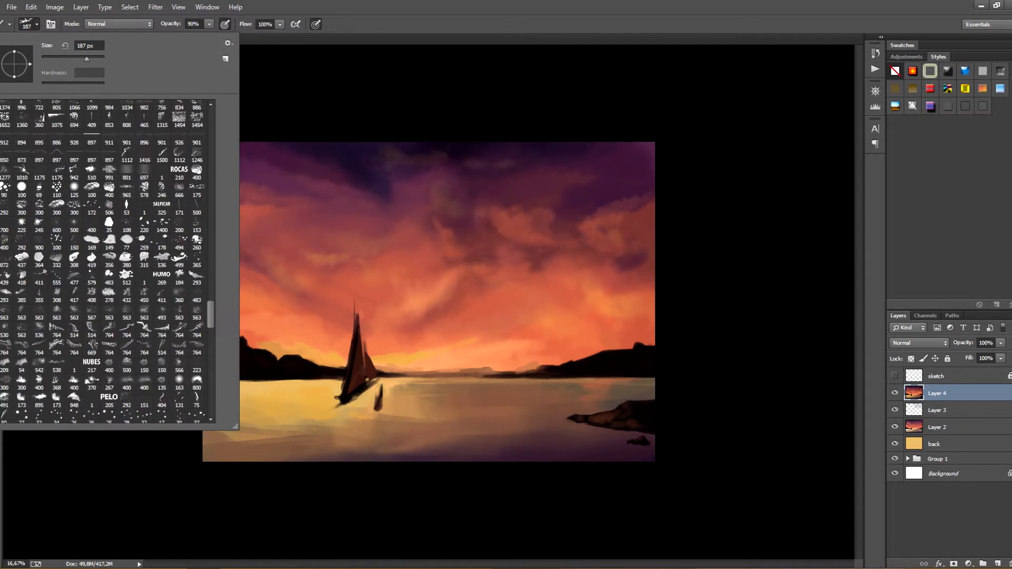
{"action": "left_click", "coordinate": [74, 277]}
{"action": "left_click", "coordinate": [144, 172]}
Paint fine horizontal ripple lines in the dark foreground water with the texture brush enlarged to 1000 px, and reduce it to 600 px
{"action": "left_click_drag", "start_coordinate": [304, 410], "coordinate": [320, 426]}
{"action": "key", "text": "ctrl+z"}
{"action": "key", "text": "bracketright"}
{"action": "key", "text": "bracketright"}
{"action": "key", "text": "bracketright"}
{"action": "key", "text": "bracketright"}
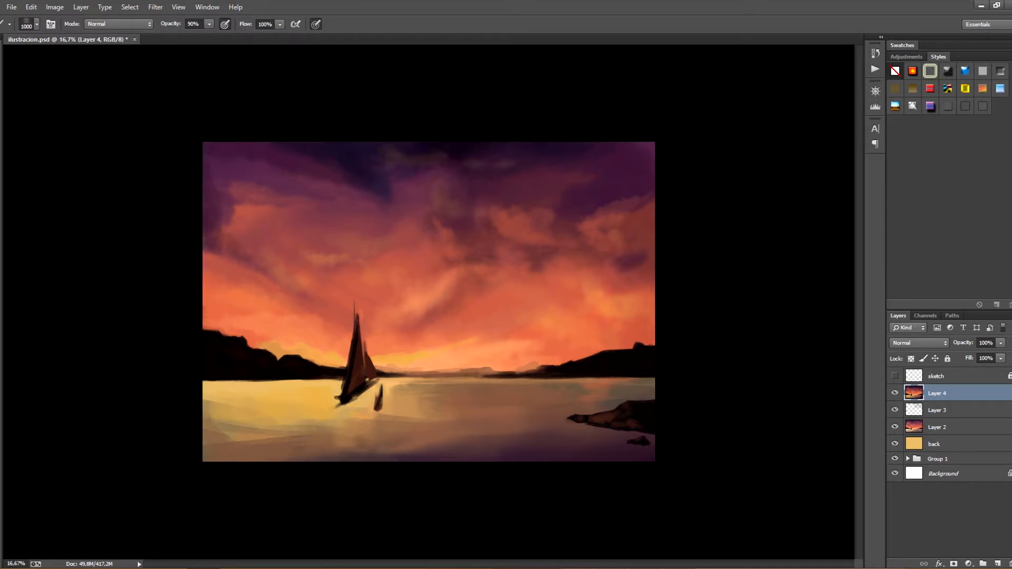
{"action": "left_click", "coordinate": [520, 447]}
{"action": "key", "text": "bracketleft"}
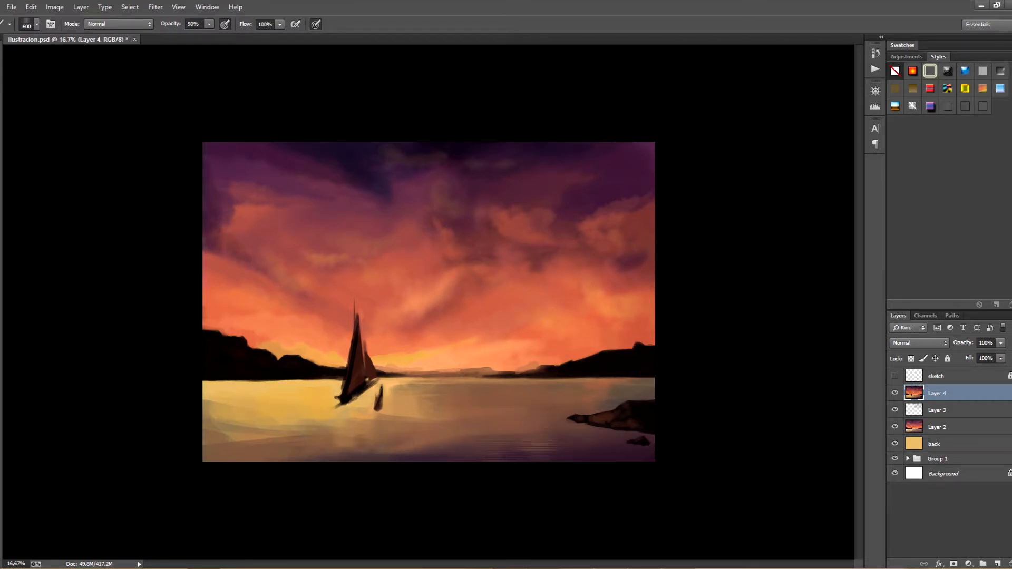
Try extending the ripple lines across the middle water and below the sailboat, enlarging the brush to 1300 px and lowering its opacity to 30%
{"action": "left_click", "coordinate": [474, 398]}
{"action": "left_click", "coordinate": [442, 405]}
{"action": "key", "text": "bracketright"}
{"action": "key", "text": "bracketright"}
{"action": "key", "text": "bracketright"}
{"action": "key", "text": "bracketright"}
{"action": "key", "text": "bracketright"}
{"action": "left_click", "coordinate": [468, 404]}
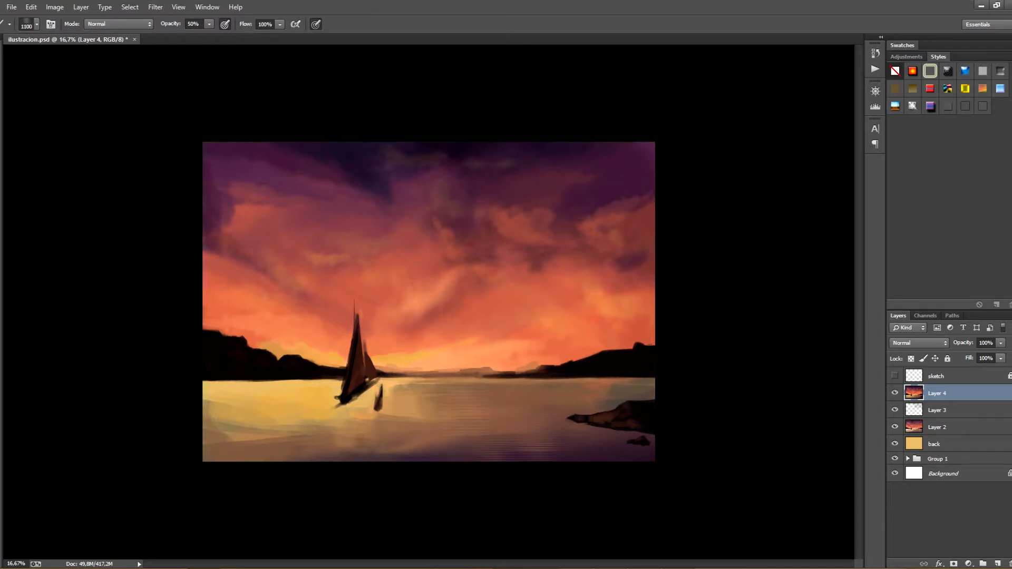
{"action": "left_click", "coordinate": [505, 424]}
{"action": "left_click", "coordinate": [322, 410]}
{"action": "left_click", "coordinate": [307, 439]}
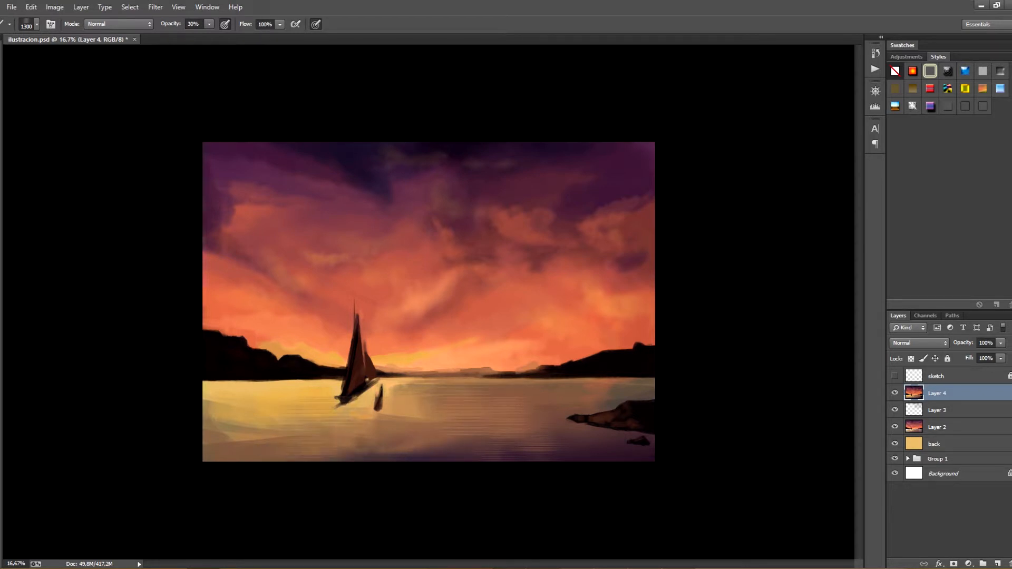
Undo the last ripple strokes in the middle water and below the sailboat
{"action": "key", "text": "ctrl+alt+z"}
{"action": "key", "text": "ctrl+alt+z"}
{"action": "key", "text": "ctrl+alt+z"}
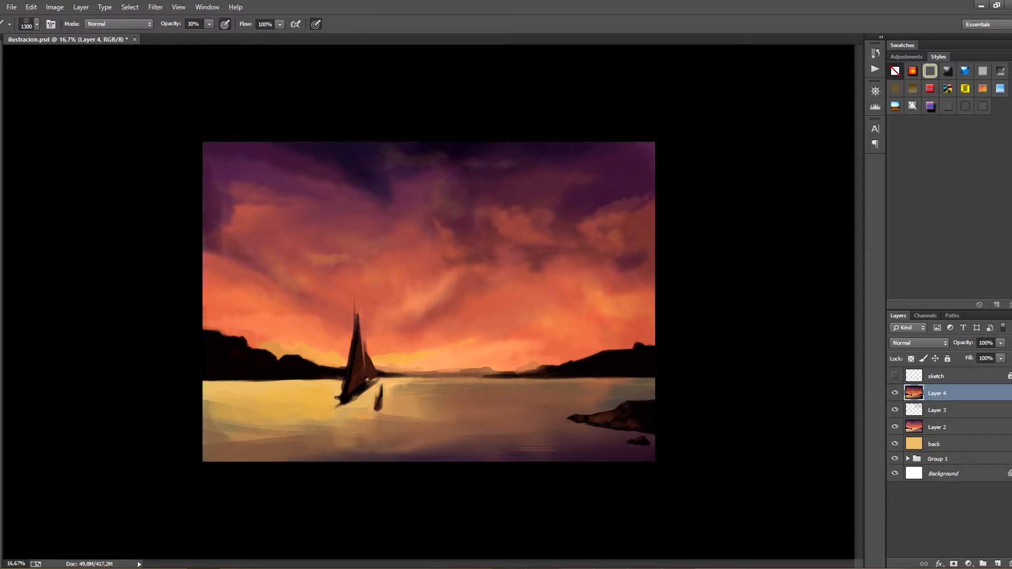
Try a different texture brush, reduced to 1200 px, on the water below the sailboat
{"action": "left_click", "coordinate": [37, 24]}
{"action": "scroll", "coordinate": [105, 264], "scroll_direction": "down", "scroll_amount": 5}
{"action": "double_click", "coordinate": [106, 264]}
{"action": "left_click", "coordinate": [293, 444]}
{"action": "key", "text": "ctrl+z"}
{"action": "key", "text": "bracketleft"}
{"action": "left_click", "coordinate": [348, 444]}
{"action": "left_click", "coordinate": [348, 446]}
Add soft wave texture across the water with another texture brush enlarged to 1200 px at 30% opacity
{"action": "left_click", "coordinate": [36, 24]}
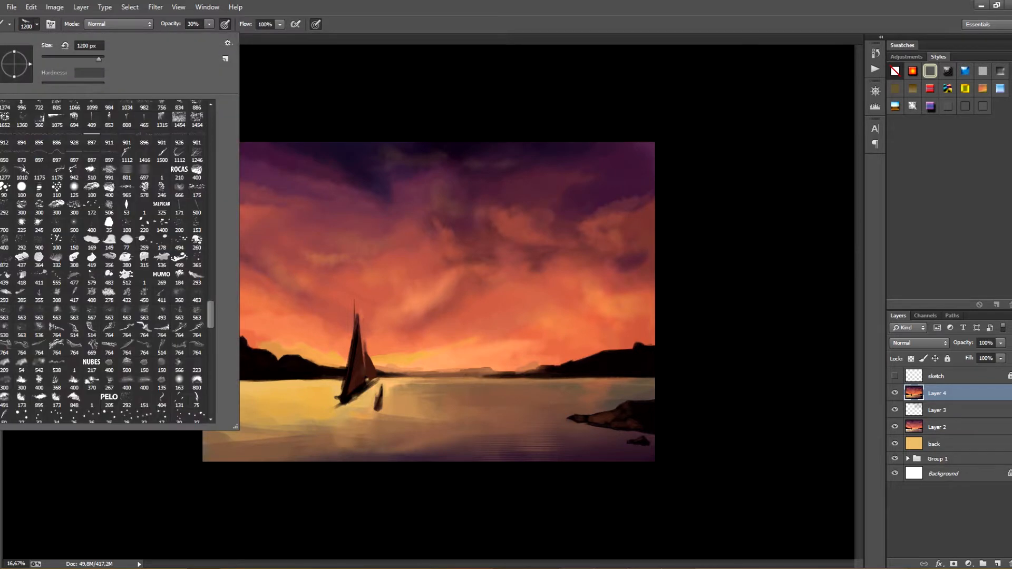
{"action": "double_click", "coordinate": [196, 192]}
{"action": "key", "text": "bracketright"}
{"action": "key", "text": "bracketright"}
{"action": "key", "text": "bracketright"}
{"action": "key", "text": "bracketright"}
{"action": "key", "text": "bracketright"}
{"action": "key", "text": "bracketright"}
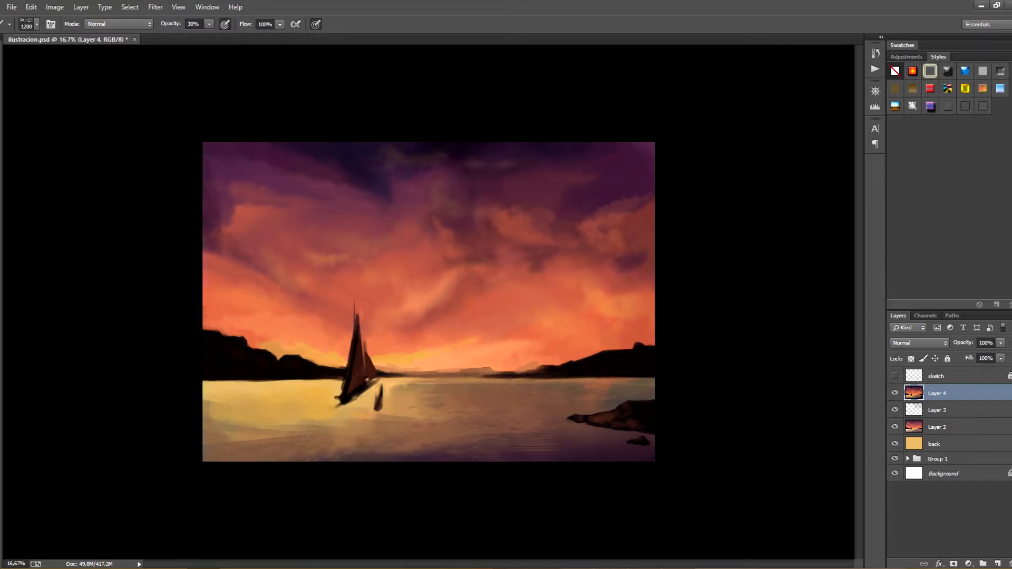
Choose another texture brush, set it to 507 px, and stroke subtle texture along the bottom edge of the dark water
{"action": "left_click", "coordinate": [36, 24]}
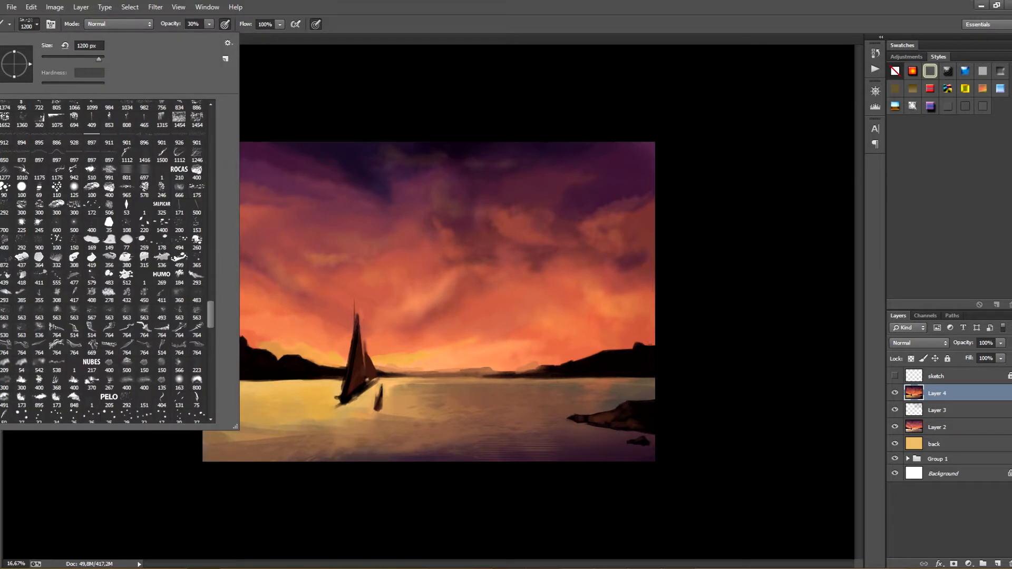
{"action": "left_click", "coordinate": [37, 23]}
{"action": "left_click", "coordinate": [37, 24]}
{"action": "left_click", "coordinate": [179, 295]}
{"action": "left_click_drag", "start_coordinate": [98, 59], "coordinate": [94, 59]}
{"action": "key", "text": "Return"}
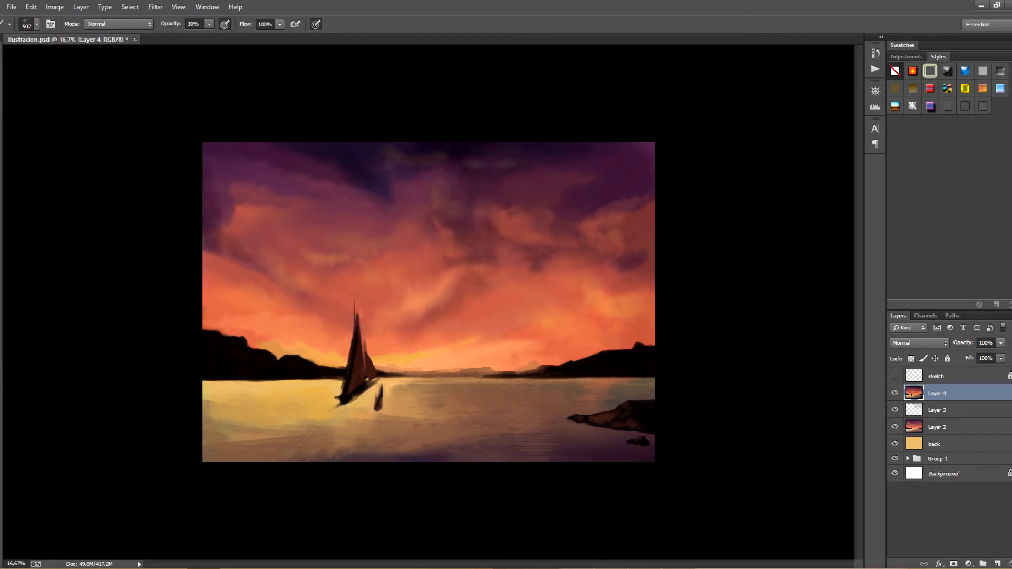
{"action": "left_click_drag", "start_coordinate": [542, 458], "coordinate": [472, 459]}
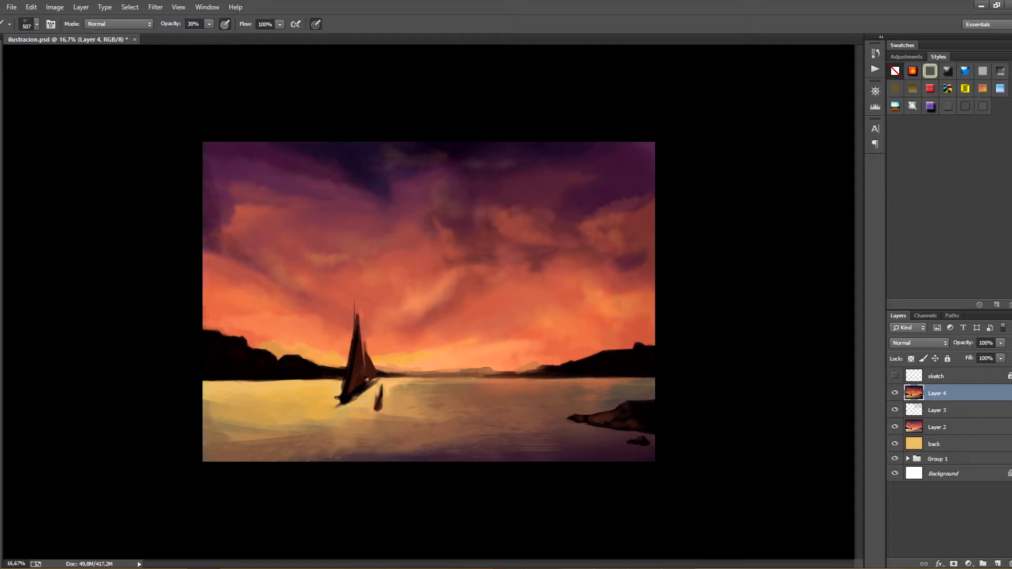
Switch to the 538 px texture brush for further water texture
{"action": "left_click", "coordinate": [37, 23]}
{"action": "scroll", "coordinate": [105, 261], "scroll_direction": "up", "scroll_amount": 5}
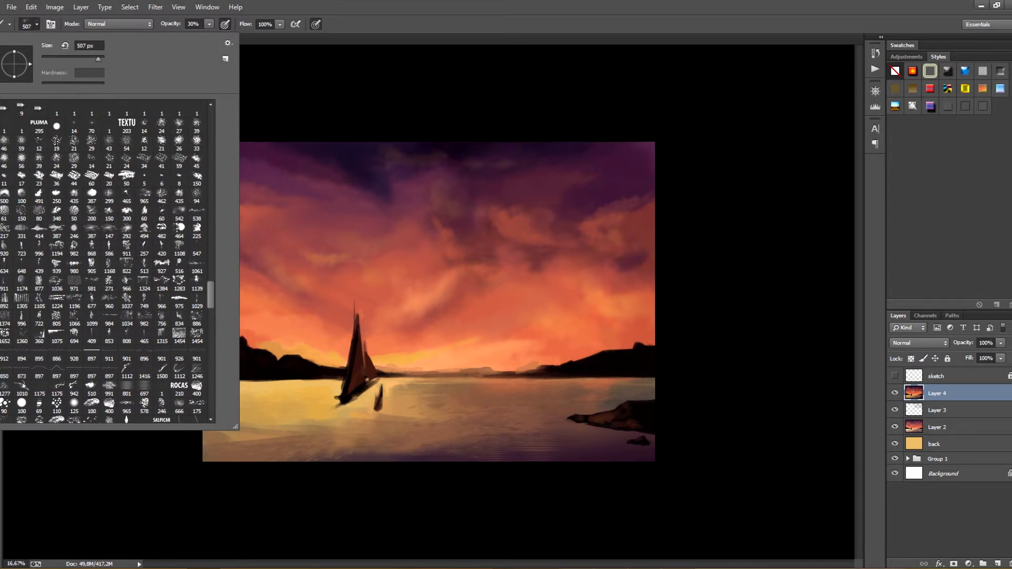
{"action": "double_click", "coordinate": [197, 211]}
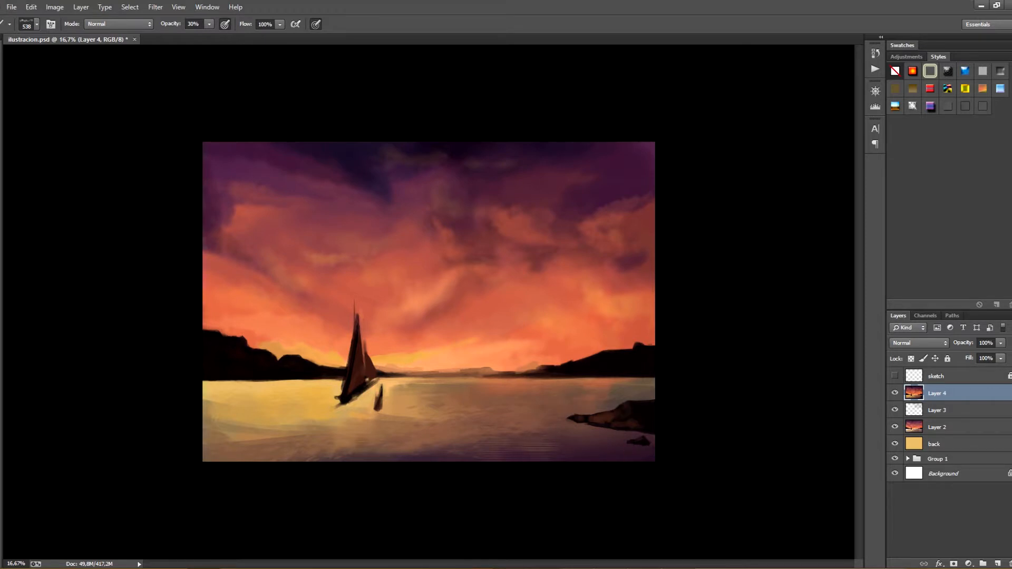
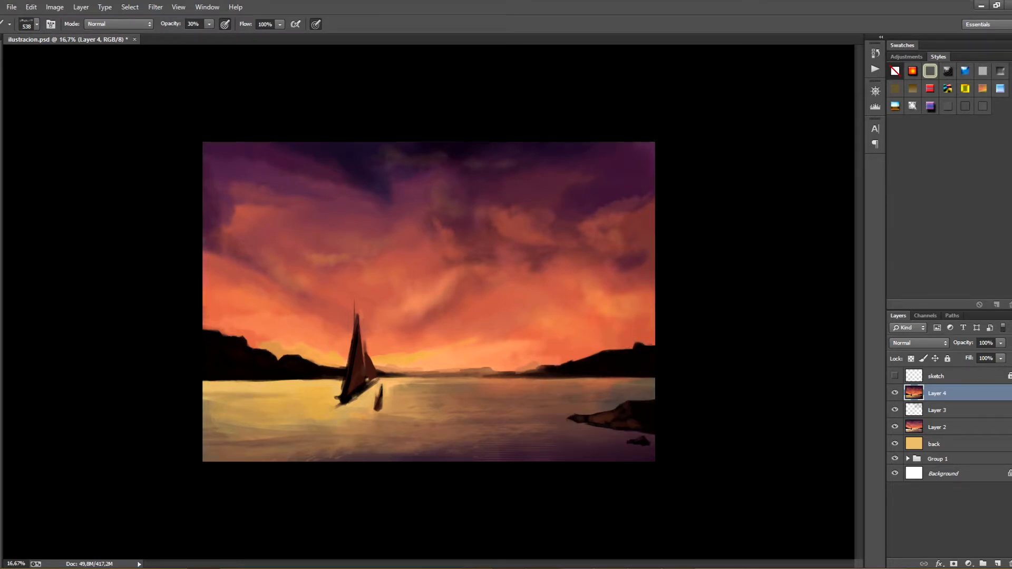
Save the file, choose the 300 px texture brush, and stroke warm light into the sky around the sails at 30% opacity
{"action": "key", "text": "ctrl+s"}
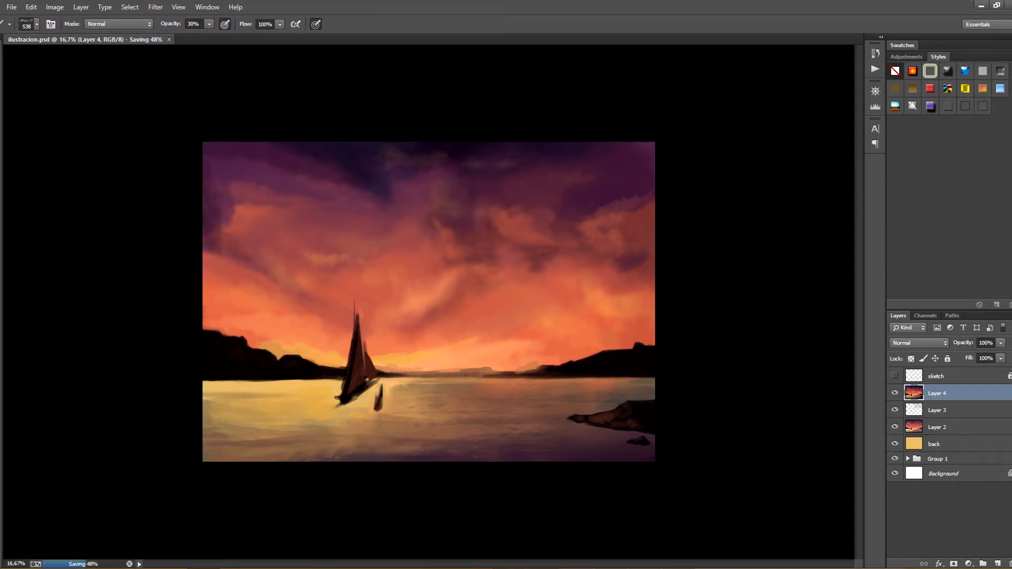
{"action": "left_click", "coordinate": [36, 25]}
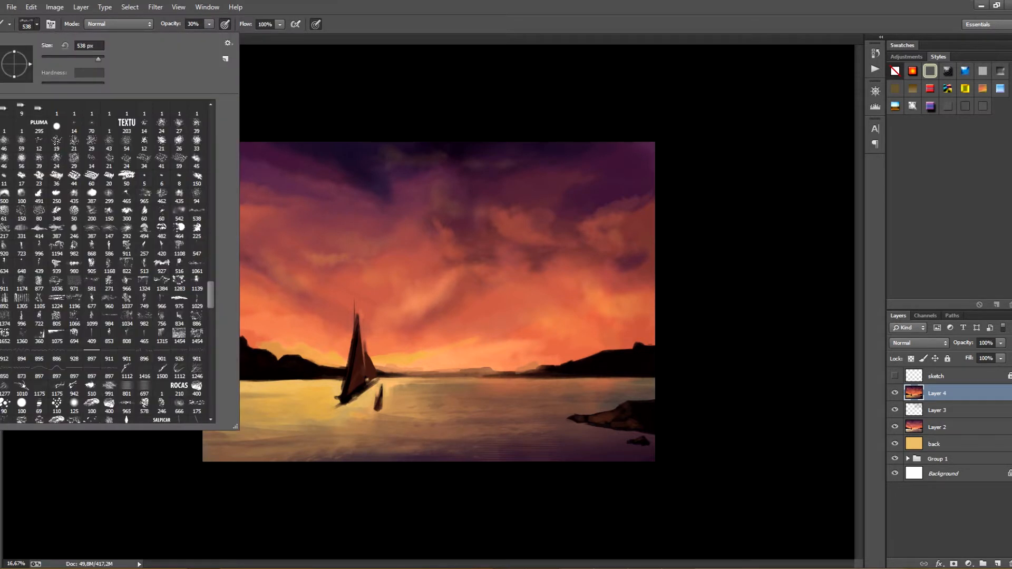
{"action": "left_click_drag", "start_coordinate": [210, 293], "coordinate": [210, 400]}
{"action": "double_click", "coordinate": [127, 361]}
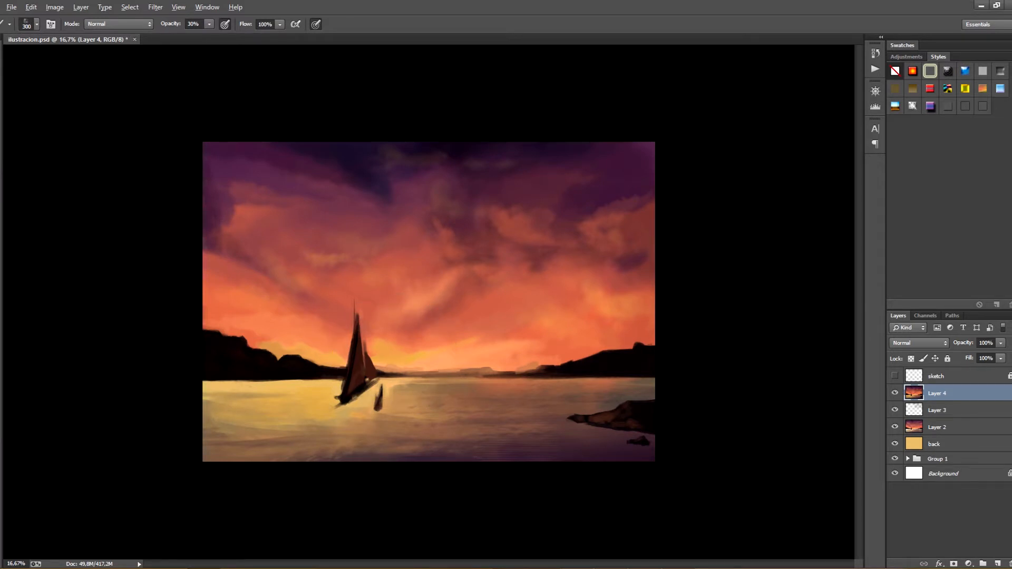
{"action": "mouse_move", "coordinate": [336, 345]}
{"action": "left_mouse_down"}
{"action": "mouse_move", "coordinate": [351, 355]}
{"action": "mouse_move", "coordinate": [405, 338]}
{"action": "left_mouse_up"}
{"action": "mouse_move", "coordinate": [321, 329]}
{"action": "left_mouse_down"}
{"action": "mouse_move", "coordinate": [343, 343]}
{"action": "mouse_move", "coordinate": [338, 336]}
{"action": "left_mouse_up"}
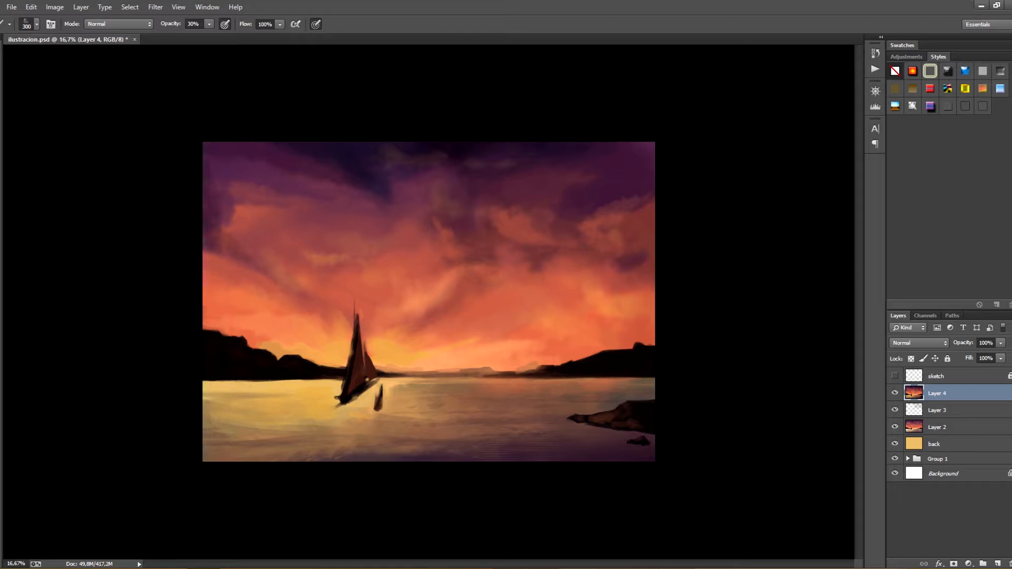
Brighten the glow behind the sailboat with more yellow strokes around the sails and save the file
{"action": "left_click", "coordinate": [389, 388], "text": "alt"}
{"action": "left_click_drag", "start_coordinate": [386, 364], "coordinate": [383, 375]}
{"action": "left_click_drag", "start_coordinate": [358, 332], "coordinate": [360, 343]}
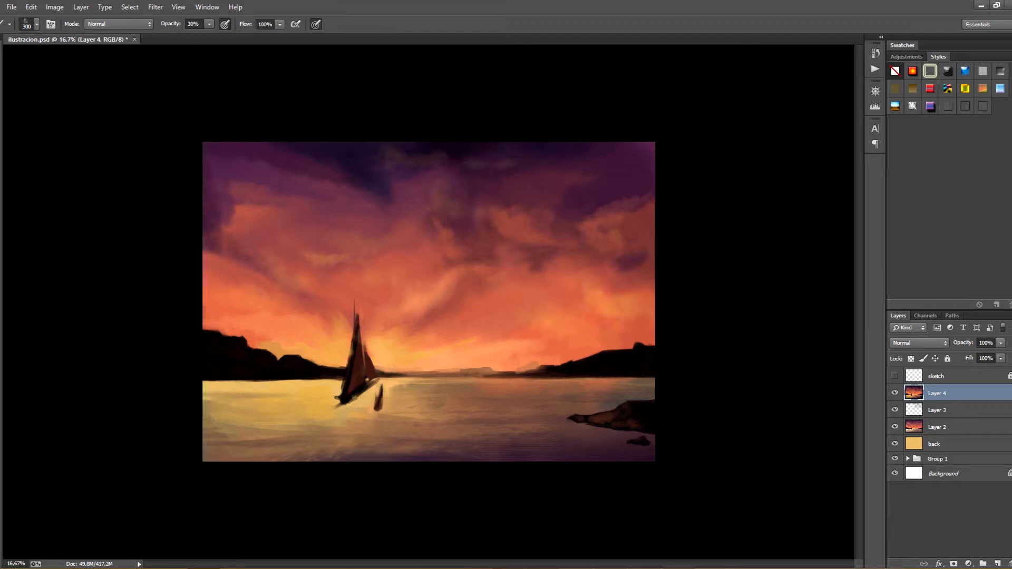
{"action": "key", "text": "ctrl+s"}
Switch to the 80 px flat brush, stroke light beside the mast, and enlarge the brush to 150 px
{"action": "key", "text": "bracketleft"}
{"action": "left_click", "coordinate": [36, 24]}
{"action": "left_click", "coordinate": [127, 310]}
{"action": "key", "text": "Return"}
{"action": "mouse_move", "coordinate": [356, 330]}
{"action": "left_mouse_down"}
{"action": "mouse_move", "coordinate": [353, 346]}
{"action": "mouse_move", "coordinate": [354, 323]}
{"action": "left_mouse_up"}
{"action": "key", "text": "bracketright"}
{"action": "key", "text": "bracketright"}
Choose a soft brush at 454 px and stroke over the dark cloud streak right of the sailboat
{"action": "left_click", "coordinate": [36, 24]}
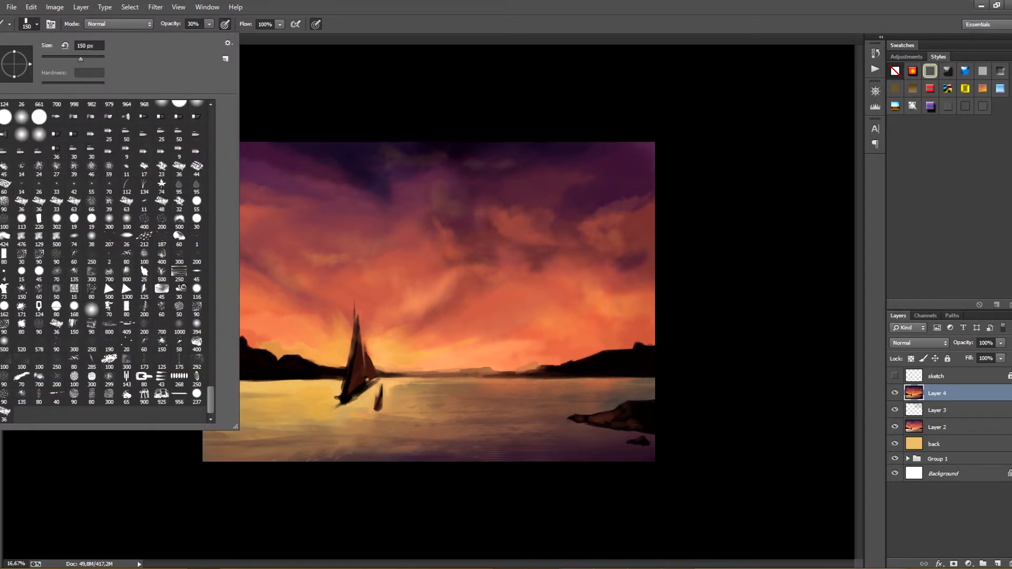
{"action": "left_click", "coordinate": [92, 310]}
{"action": "key", "text": "Return"}
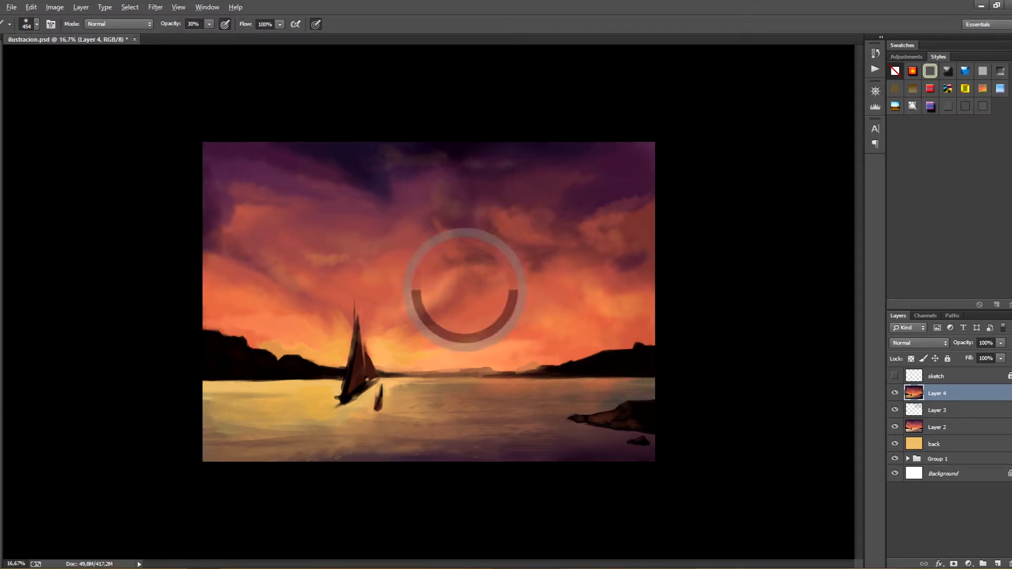
{"action": "left_click_drag", "start_coordinate": [404, 310], "coordinate": [441, 289]}
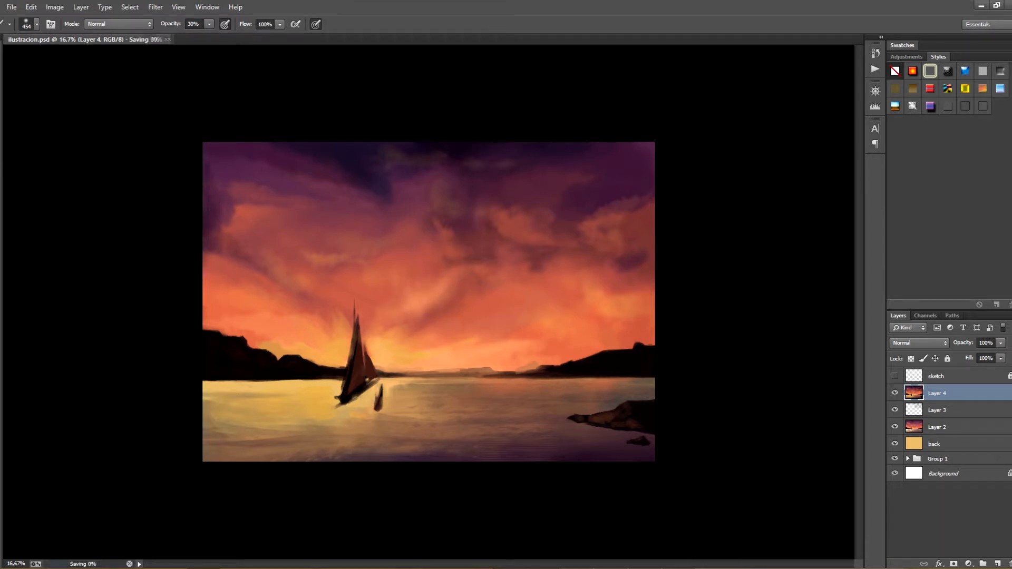
Save the file and blend out the dark cloud streak right of the mast with a 500 px soft brush at 50% opacity
{"action": "left_click", "coordinate": [36, 24]}
{"action": "double_click", "coordinate": [105, 264]}
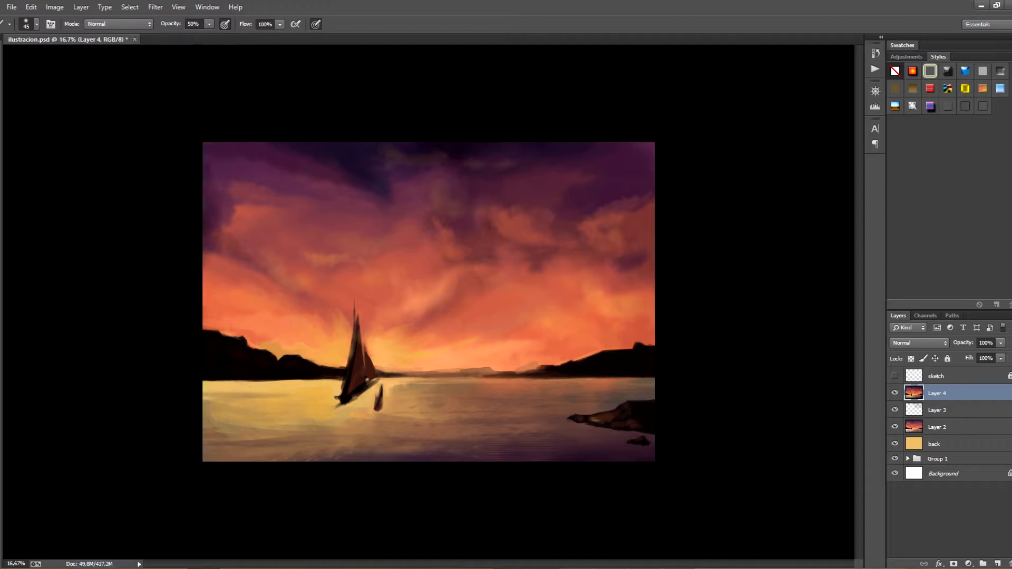
{"action": "key", "text": "ctrl+s"}
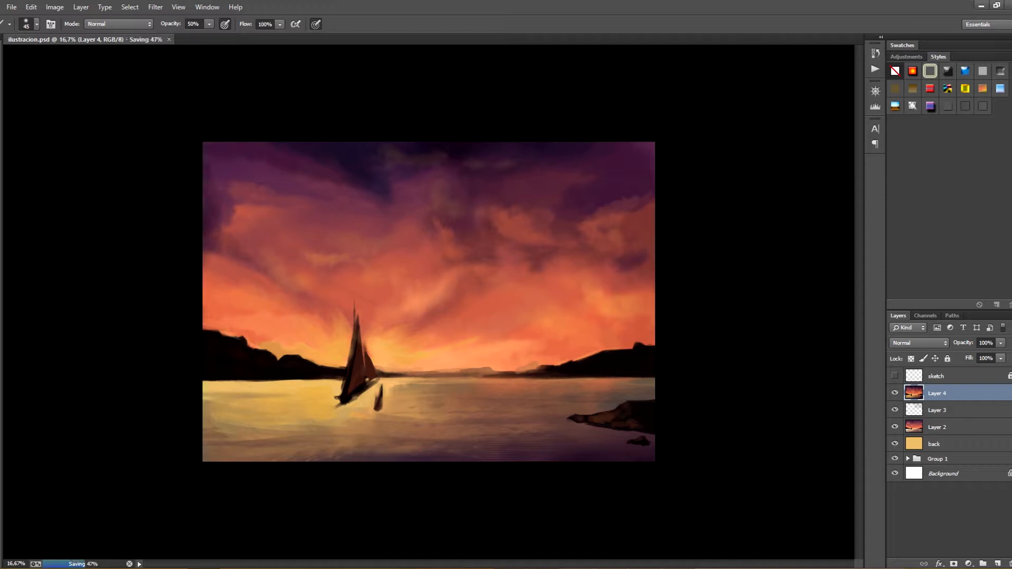
{"action": "left_click", "coordinate": [37, 24]}
{"action": "left_click", "coordinate": [36, 25]}
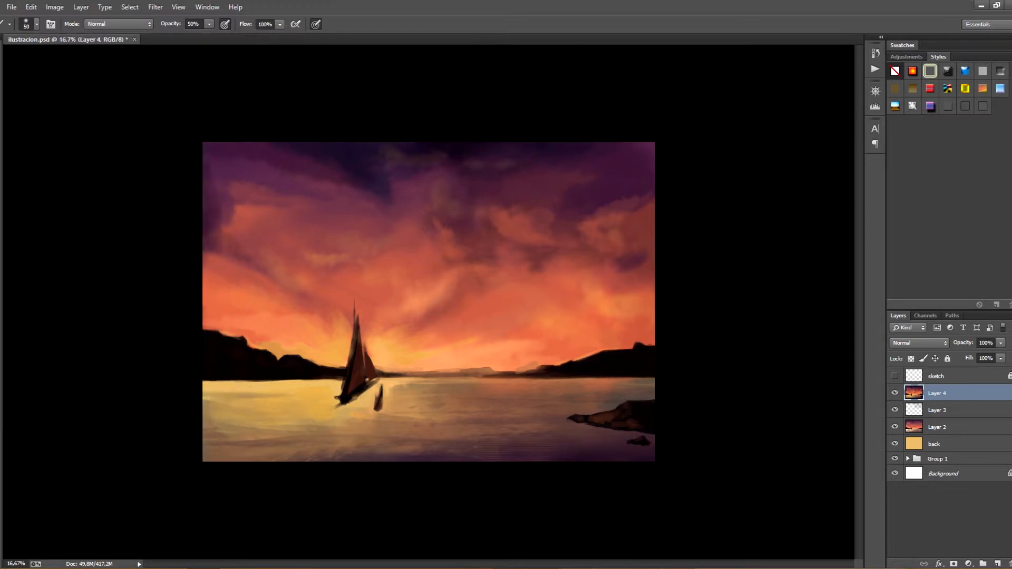
{"action": "key", "text": "bracketright"}
{"action": "key", "text": "bracketright"}
{"action": "key", "text": "bracketright"}
{"action": "key", "text": "bracketright"}
{"action": "key", "text": "bracketright"}
{"action": "key", "text": "bracketright"}
{"action": "key", "text": "bracketright"}
{"action": "key", "text": "bracketright"}
{"action": "key", "text": "bracketright"}
{"action": "key", "text": "bracketright"}
{"action": "key", "text": "bracketright"}
{"action": "key", "text": "bracketright"}
{"action": "key", "text": "bracketright"}
{"action": "key", "text": "bracketright"}
{"action": "left_click", "coordinate": [419, 269], "text": "alt"}
{"action": "mouse_move", "coordinate": [423, 301]}
{"action": "left_mouse_down"}
{"action": "mouse_move", "coordinate": [414, 342]}
{"action": "mouse_move", "coordinate": [428, 299]}
{"action": "mouse_move", "coordinate": [402, 332]}
{"action": "left_mouse_up"}
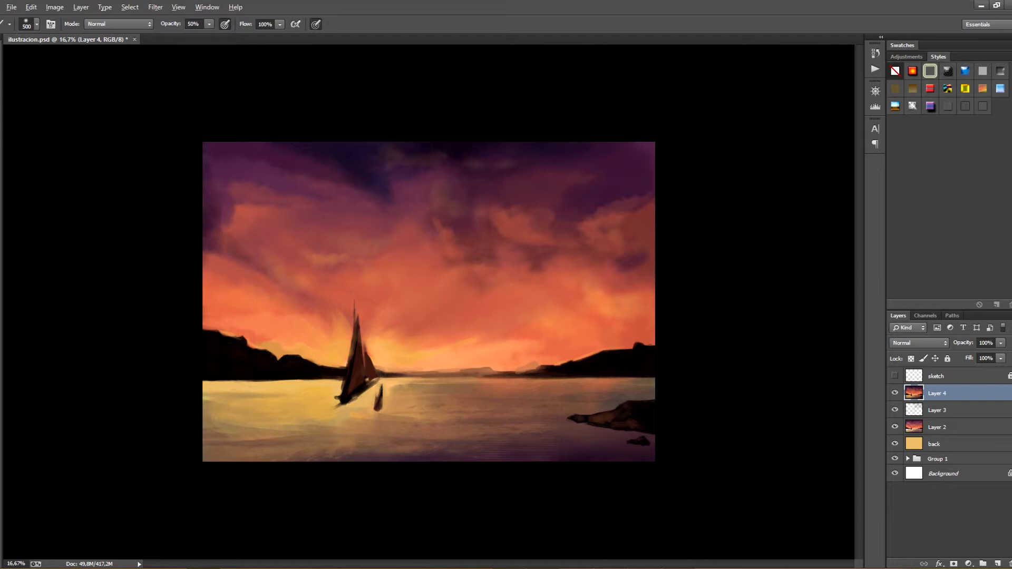
Add subtle texture to the mid-sky clouds with a 300 px brush at 20% opacity and save the file
{"action": "key", "text": "bracketleft"}
{"action": "left_click", "coordinate": [36, 24]}
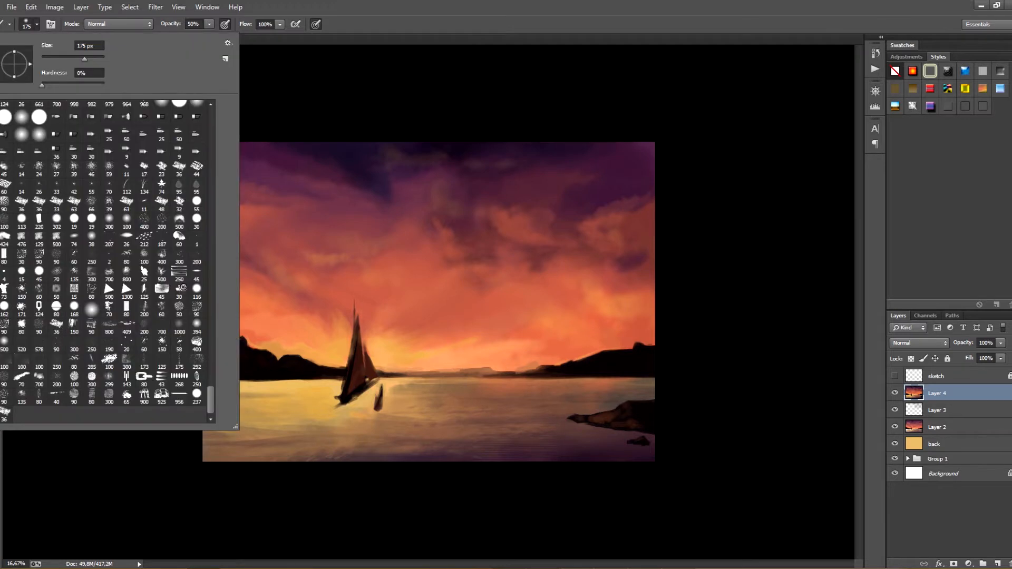
{"action": "double_click", "coordinate": [125, 148]}
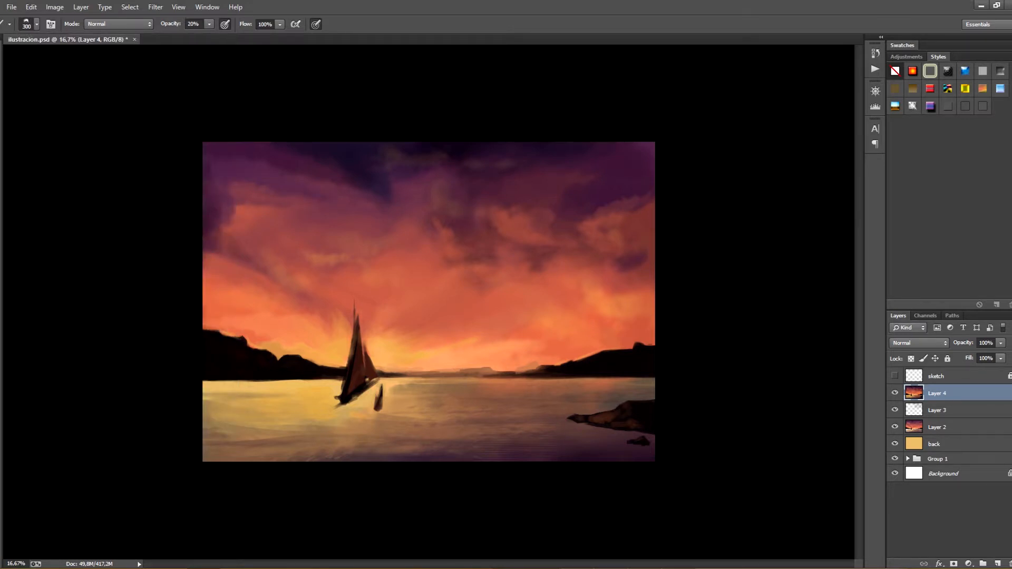
{"action": "left_click_drag", "start_coordinate": [420, 258], "coordinate": [436, 273]}
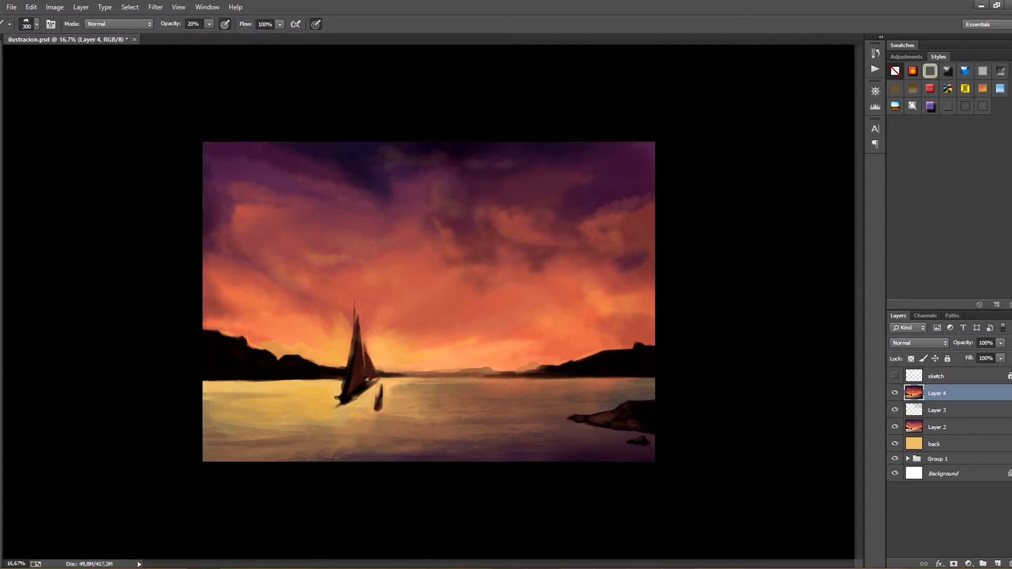
{"action": "key", "text": "ctrl+s"}
Roughen the right-hand hill's ridge with dark strokes using the 80 px brush at 90% opacity
{"action": "left_click", "coordinate": [36, 24]}
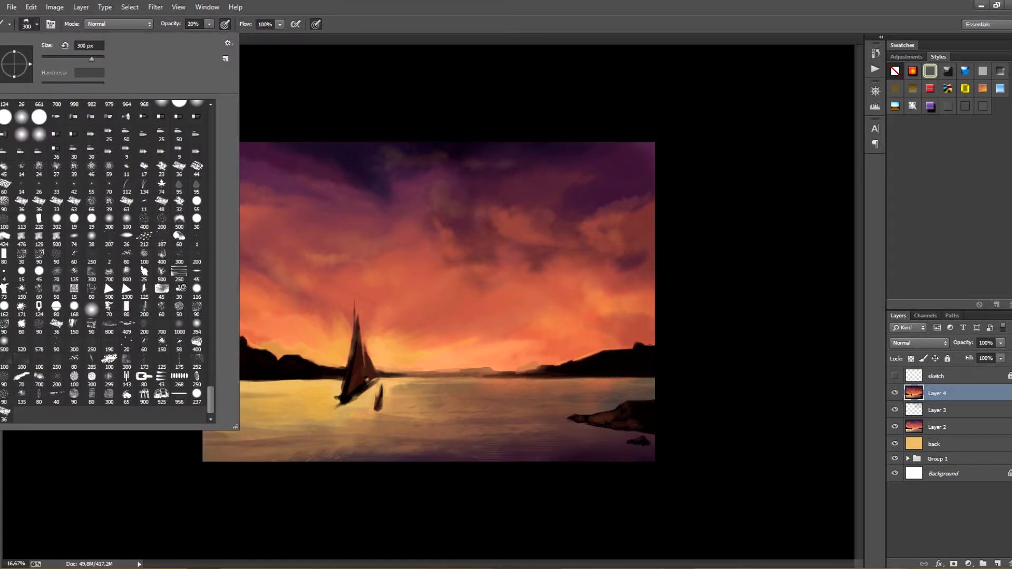
{"action": "double_click", "coordinate": [126, 306]}
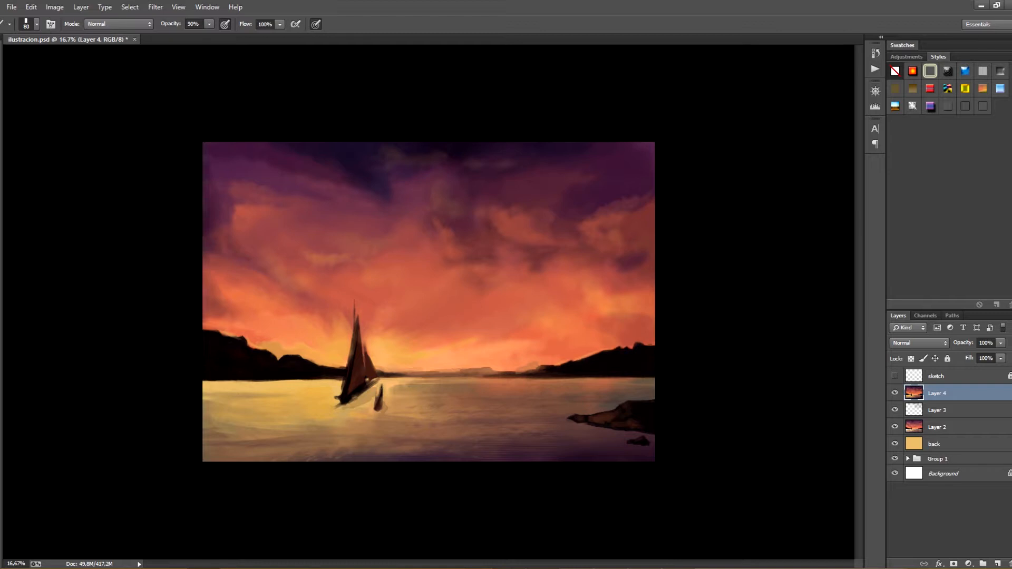
{"action": "left_click_drag", "start_coordinate": [648, 345], "coordinate": [654, 344]}
Try a dark stroke along the painting's bottom edge and one along its top edge with another brush, undoing them
{"action": "left_click_drag", "start_coordinate": [652, 460], "coordinate": [398, 461]}
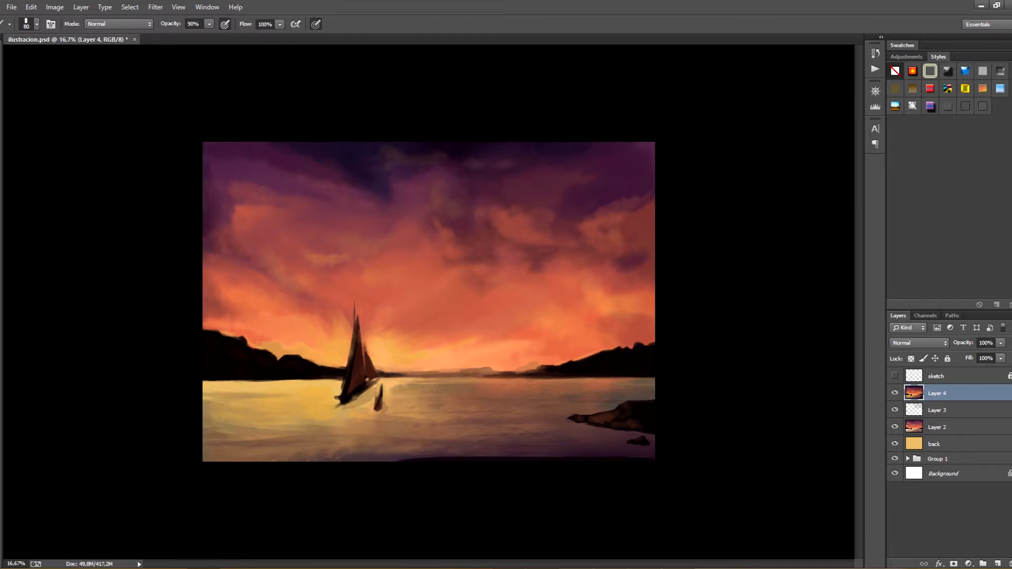
{"action": "left_click", "coordinate": [36, 24]}
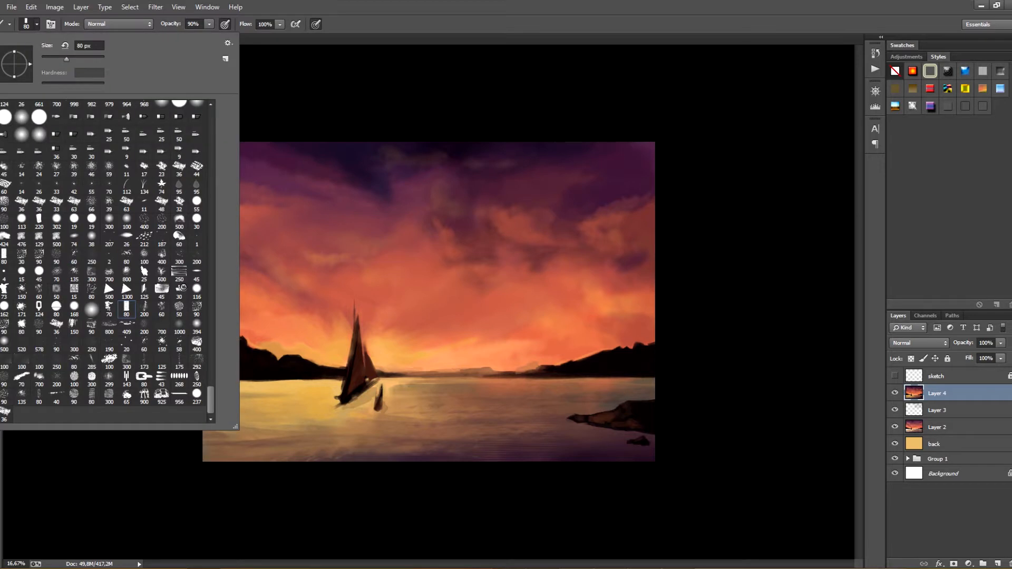
{"action": "left_click", "coordinate": [179, 239]}
{"action": "left_click_drag", "start_coordinate": [538, 144], "coordinate": [498, 145]}
{"action": "key", "text": "ctrl+z"}
Paint the water's left edge and the sky's upper-left corner with the 500 px brush at 90% opacity, saving the file
{"action": "left_click", "coordinate": [36, 24]}
{"action": "left_click", "coordinate": [179, 221]}
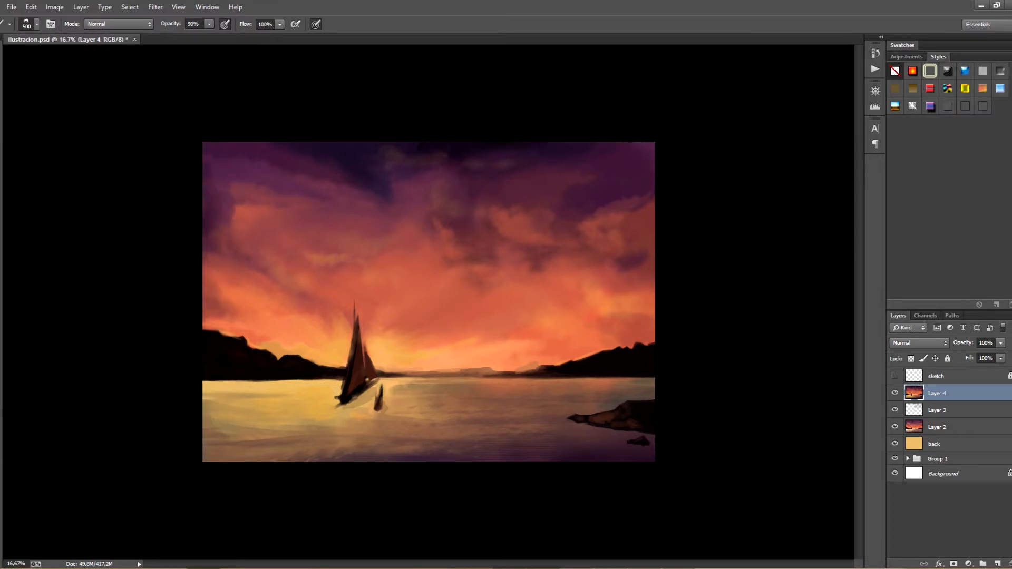
{"action": "key", "text": "ctrl+s"}
{"action": "left_click", "coordinate": [206, 419]}
{"action": "key", "text": "ctrl+s"}
{"action": "key", "text": "ctrl+minus"}
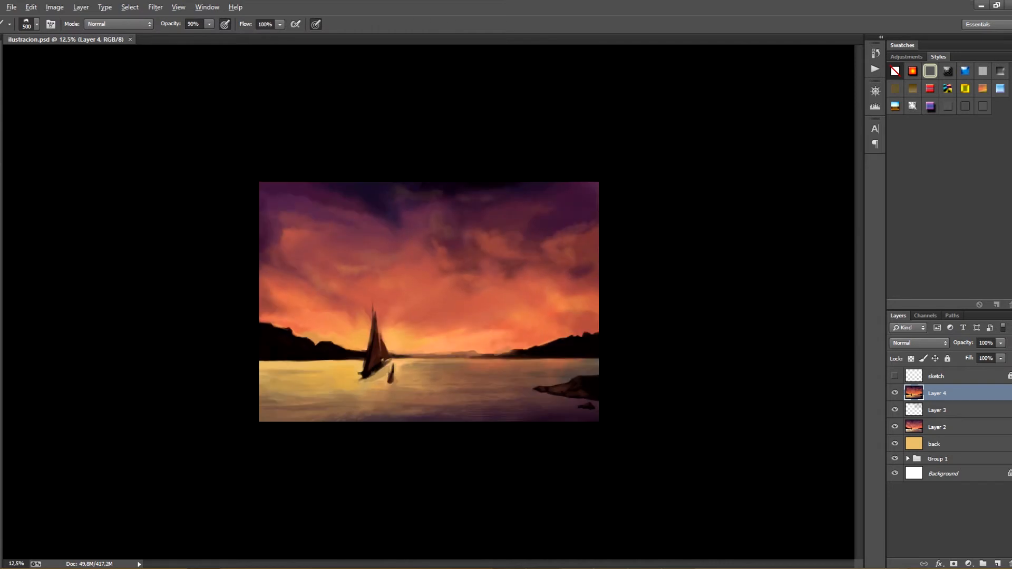
{"action": "mouse_move", "coordinate": [269, 217]}
{"action": "left_mouse_down"}
{"action": "mouse_move", "coordinate": [277, 227]}
{"action": "mouse_move", "coordinate": [263, 187]}
{"action": "mouse_move", "coordinate": [300, 187]}
{"action": "left_mouse_up"}
Lay warm light over the sailboat's front sail and the small boat at 20% opacity, and save the file
{"action": "key", "text": "2"}
{"action": "left_click_drag", "start_coordinate": [373, 311], "coordinate": [385, 369]}
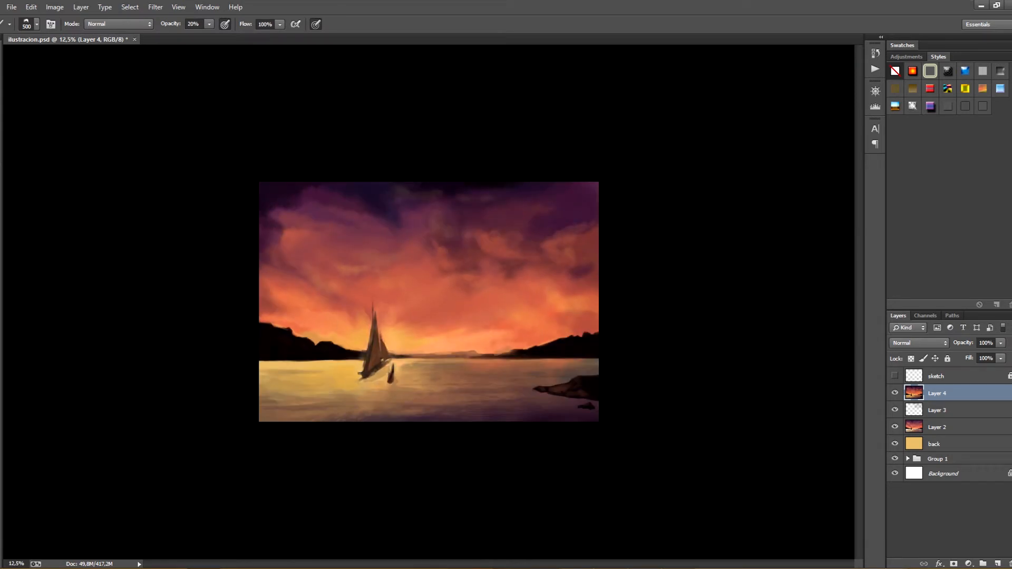
{"action": "left_click_drag", "start_coordinate": [373, 308], "coordinate": [390, 382]}
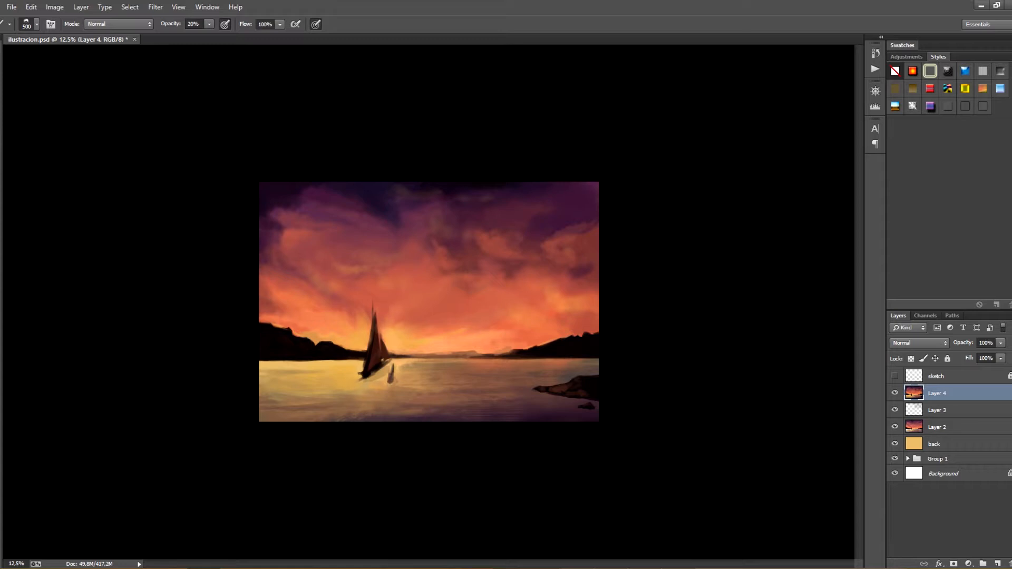
{"action": "left_click_drag", "start_coordinate": [375, 327], "coordinate": [385, 361]}
{"action": "key", "text": "ctrl+s"}
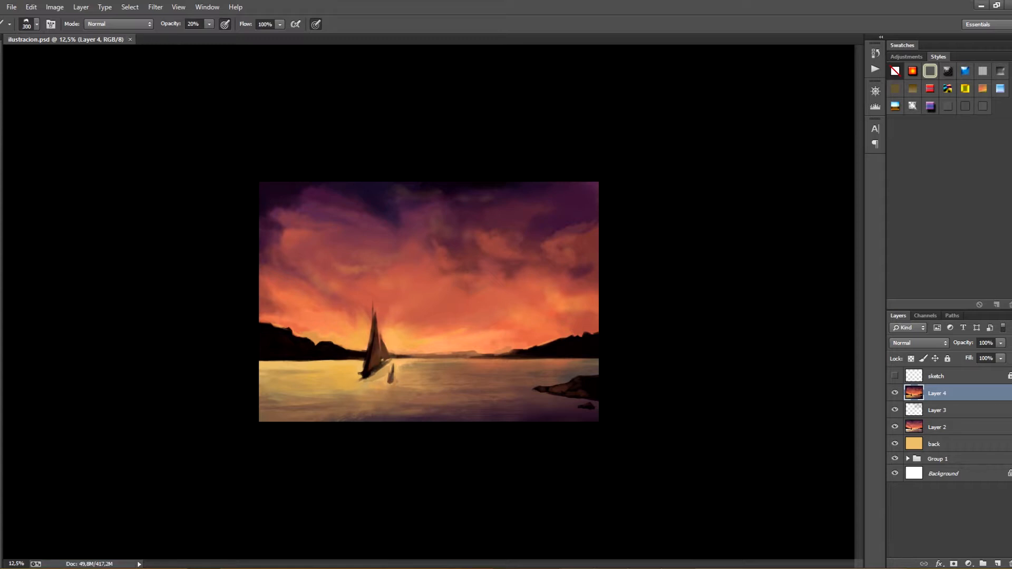
Darken the distant shoreline along the horizon with the 80 px brush at 80% opacity and save the file
{"action": "key", "text": "bracketleft"}
{"action": "left_click", "coordinate": [37, 24]}
{"action": "key", "text": "8"}
{"action": "key", "text": "ctrl+minus"}
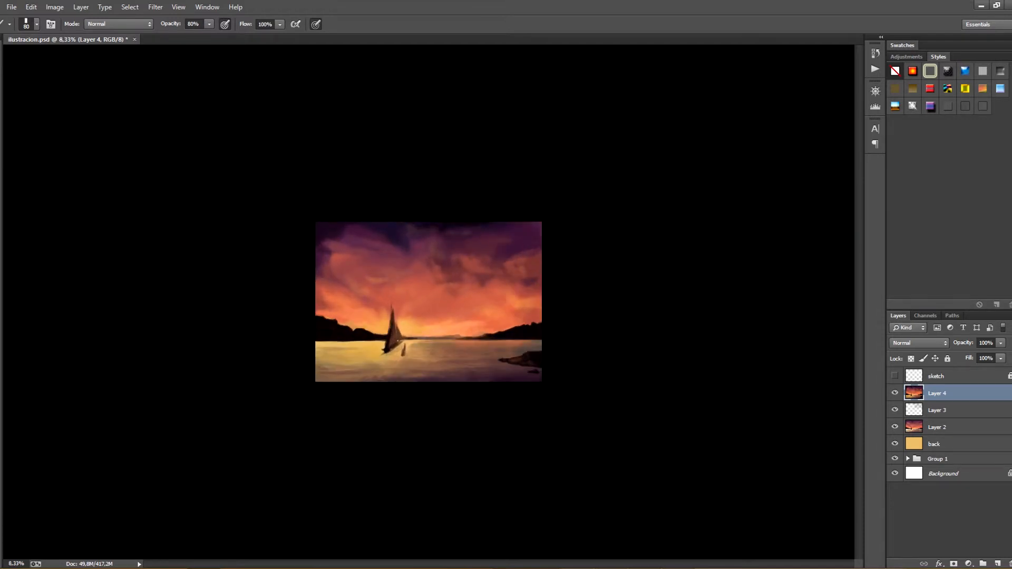
{"action": "key", "text": "ctrl+plus"}
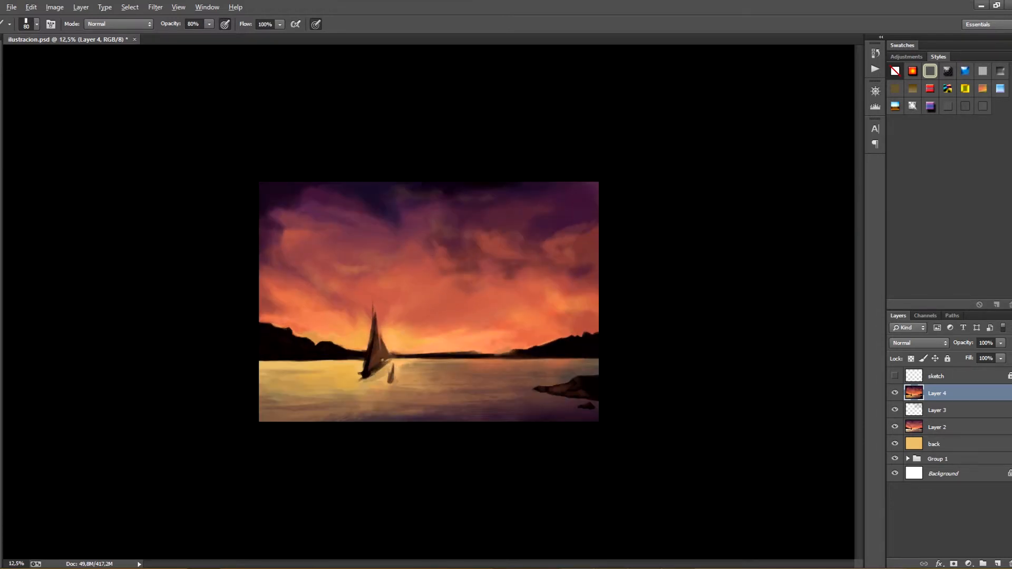
{"action": "left_click_drag", "start_coordinate": [434, 354], "coordinate": [451, 353]}
{"action": "key", "text": "ctrl+s"}
Save the file and paint a bright sun glow behind the sails with a textured brush at 30% opacity
{"action": "left_click", "coordinate": [36, 24]}
{"action": "double_click", "coordinate": [180, 219]}
{"action": "key", "text": "3"}
{"action": "key", "text": "ctrl+s"}
{"action": "key", "text": "ctrl+s"}
{"action": "left_click", "coordinate": [37, 24]}
{"action": "left_click", "coordinate": [36, 24]}
{"action": "key", "text": "bracketleft"}
{"action": "key", "text": "bracketleft"}
{"action": "mouse_move", "coordinate": [386, 340]}
{"action": "left_mouse_down"}
{"action": "mouse_move", "coordinate": [364, 345]}
{"action": "mouse_move", "coordinate": [392, 347]}
{"action": "mouse_move", "coordinate": [360, 343]}
{"action": "left_mouse_up"}
Reduce the brush to 70 px, stroke the waterline just left of the sailboat's hull, and save the file
{"action": "key", "text": "bracketright"}
{"action": "key", "text": "bracketright"}
{"action": "key", "text": "bracketright"}
{"action": "key", "text": "bracketright"}
{"action": "key", "text": "bracketright"}
{"action": "key", "text": "bracketleft"}
{"action": "key", "text": "bracketleft"}
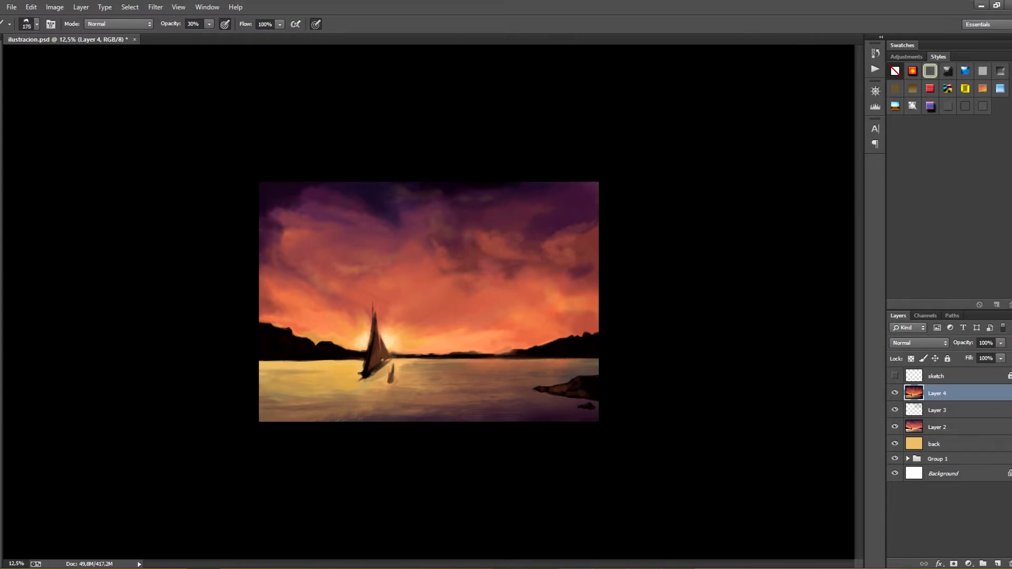
{"action": "key", "text": "bracketleft"}
{"action": "key", "text": "bracketleft"}
{"action": "key", "text": "bracketleft"}
{"action": "key", "text": "bracketleft"}
{"action": "key", "text": "bracketleft"}
{"action": "left_click_drag", "start_coordinate": [348, 361], "coordinate": [357, 362]}
{"action": "key", "text": "ctrl+s"}
Stamp all visible layers into a new layer above Layer 4 and make that layer visible
{"action": "key", "text": "ctrl+minus"}
{"action": "key", "text": "ctrl+minus"}
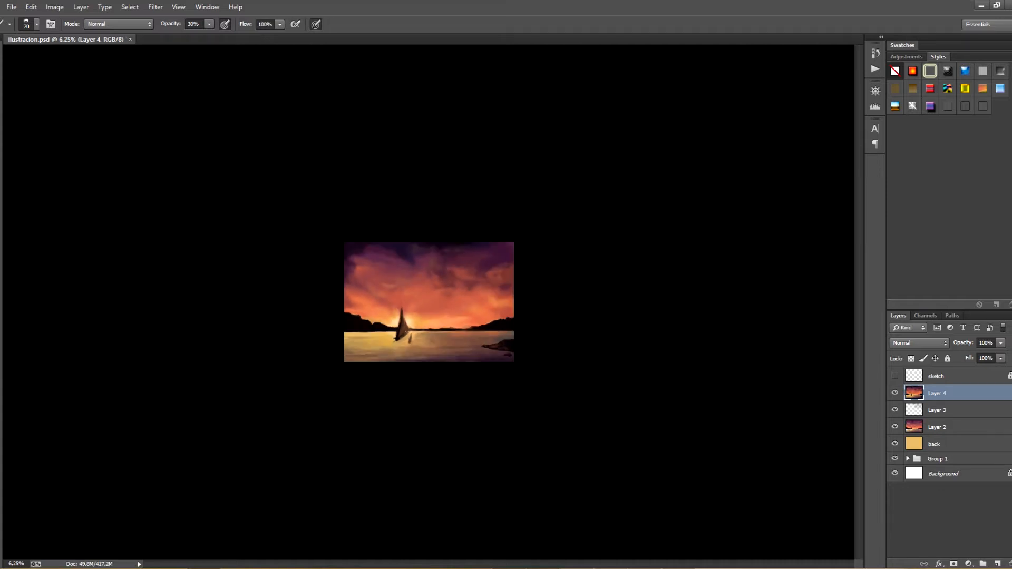
{"action": "key", "text": "ctrl+plus"}
{"action": "key", "text": "ctrl+plus"}
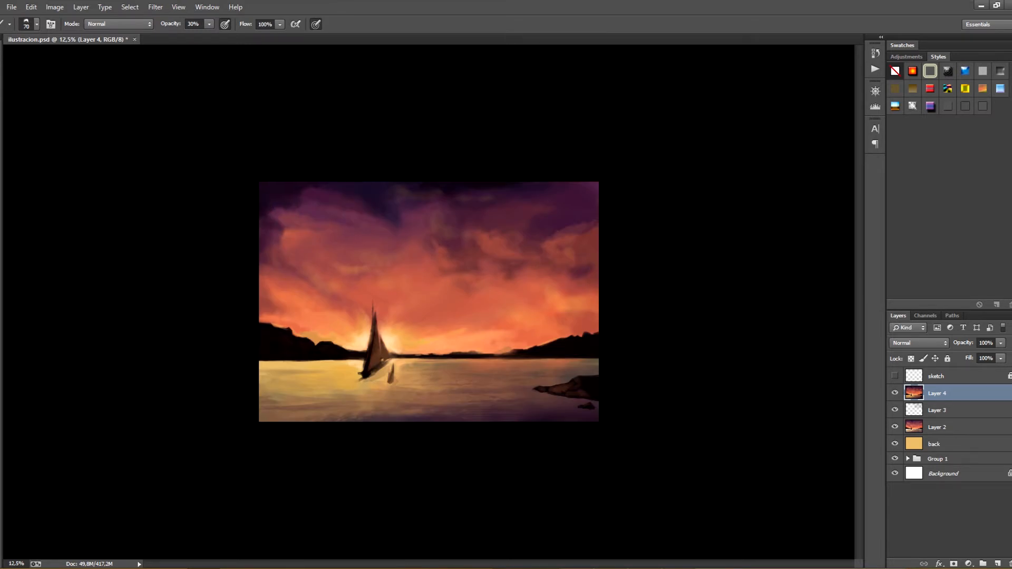
{"action": "key", "text": "ctrl+alt+shift+e"}
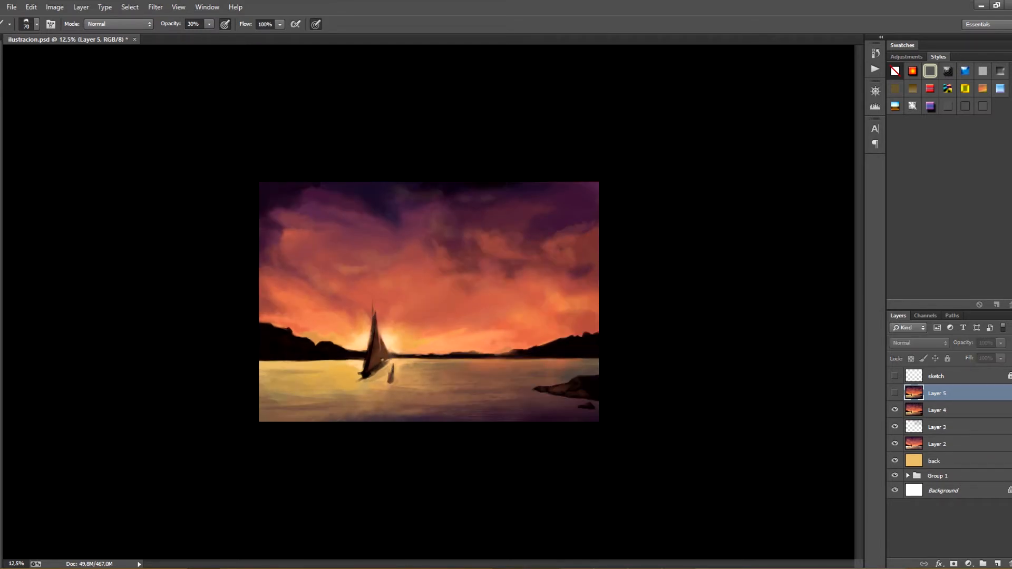
{"action": "mouse_move", "coordinate": [678, 567]}
{"action": "left_click", "coordinate": [678, 529]}
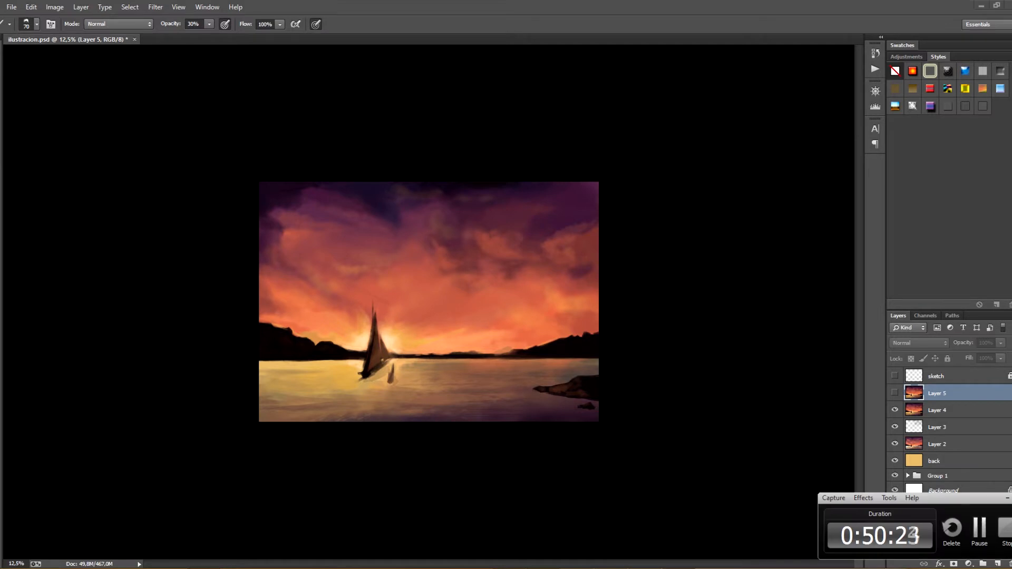
{"action": "left_click", "coordinate": [894, 393]}
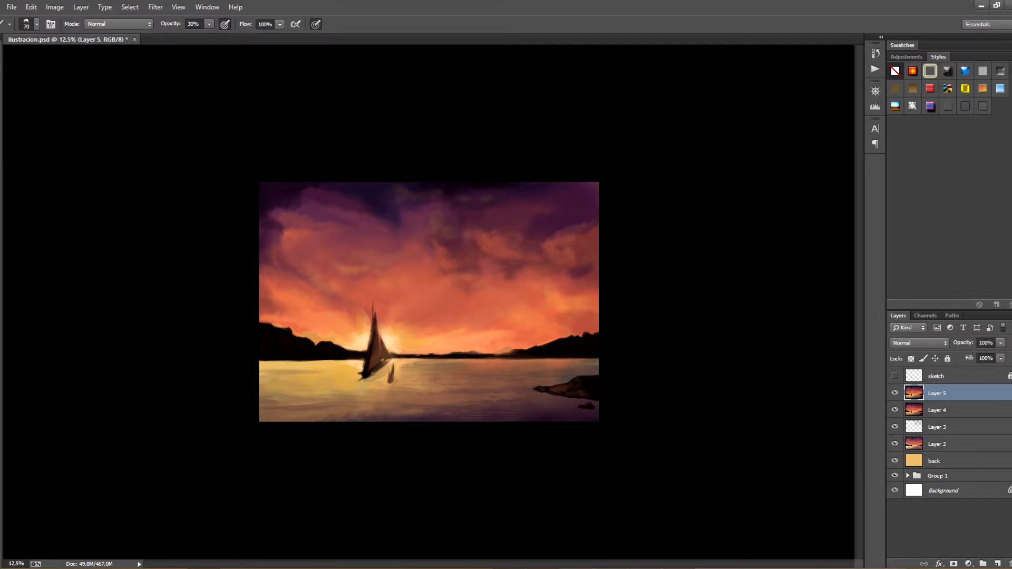
Try a stroke across the sky behind the sails with the 80 px brush and undo it
{"action": "left_click", "coordinate": [37, 25]}
{"action": "left_click", "coordinate": [126, 309]}
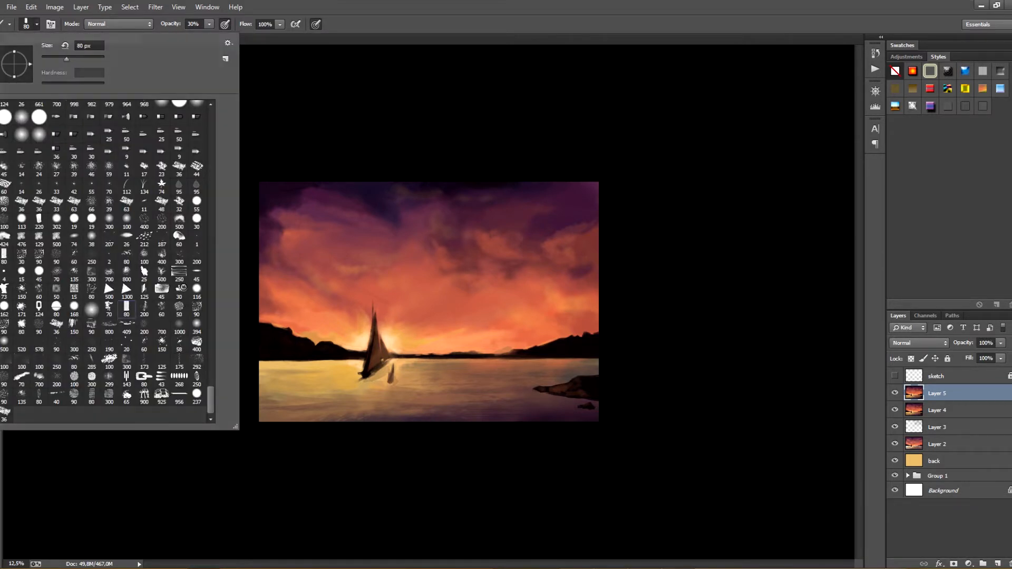
{"action": "left_click_drag", "start_coordinate": [322, 308], "coordinate": [407, 315]}
{"action": "key", "text": "ctrl+z"}
Set the brush opacity to 20%, paint over the small boat's lower left side to slim it, and save the file
{"action": "key", "text": "ctrl+plus"}
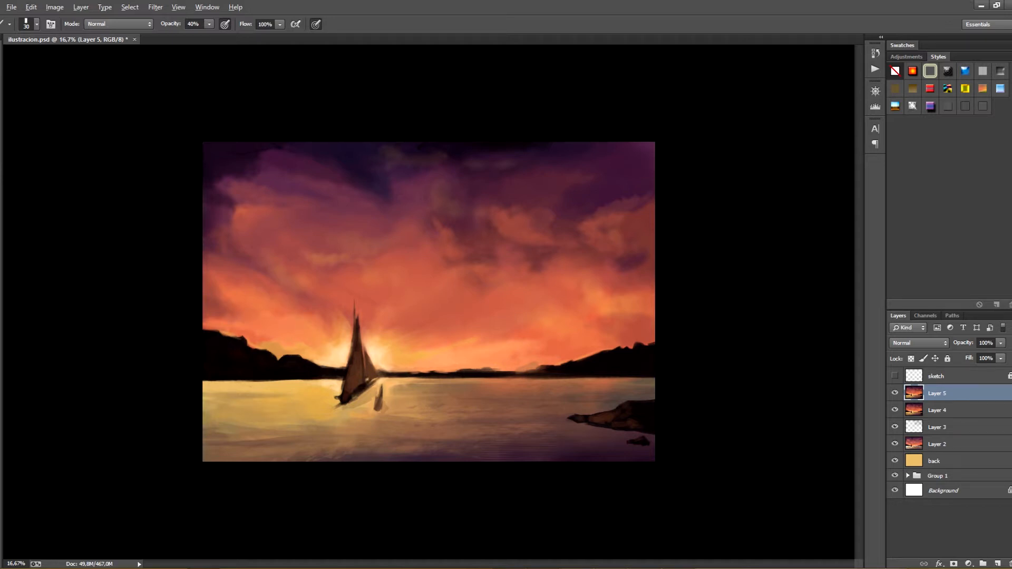
{"action": "key", "text": "2"}
{"action": "left_click", "coordinate": [380, 414], "text": "alt"}
{"action": "left_click_drag", "start_coordinate": [377, 410], "coordinate": [381, 404]}
{"action": "key", "text": "ctrl+s"}
{"action": "left_click_drag", "start_coordinate": [380, 408], "coordinate": [368, 398]}
{"action": "key", "text": "ctrl+s"}
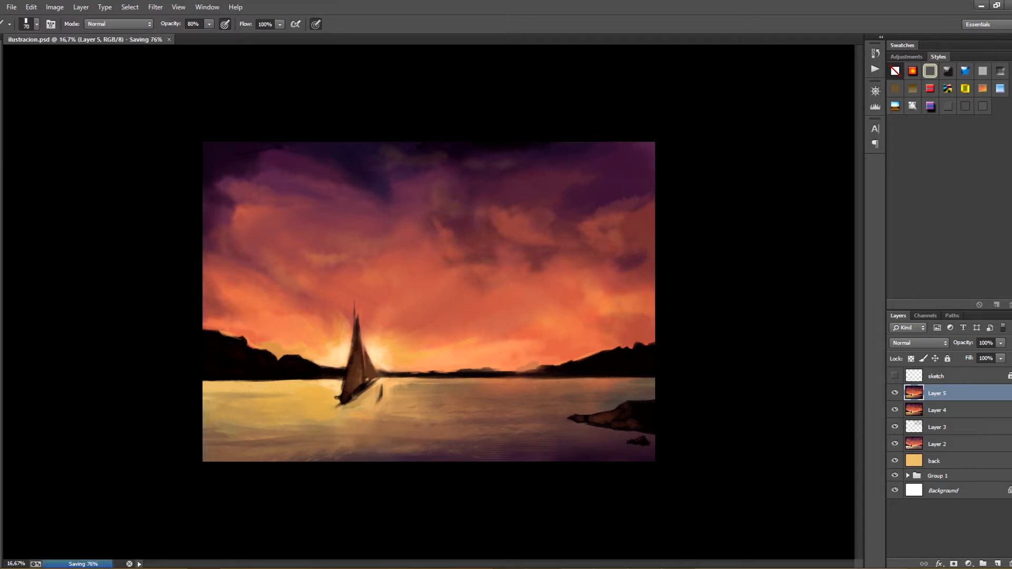
Touch up the water around the small rock below the shore with the 70 px brush at 20% opacity and save the file
{"action": "mouse_move", "coordinate": [599, 430]}
{"action": "left_mouse_down"}
{"action": "mouse_move", "coordinate": [643, 437]}
{"action": "mouse_move", "coordinate": [617, 439]}
{"action": "mouse_move", "coordinate": [648, 449]}
{"action": "left_mouse_up"}
{"action": "key", "text": "ctrl+z"}
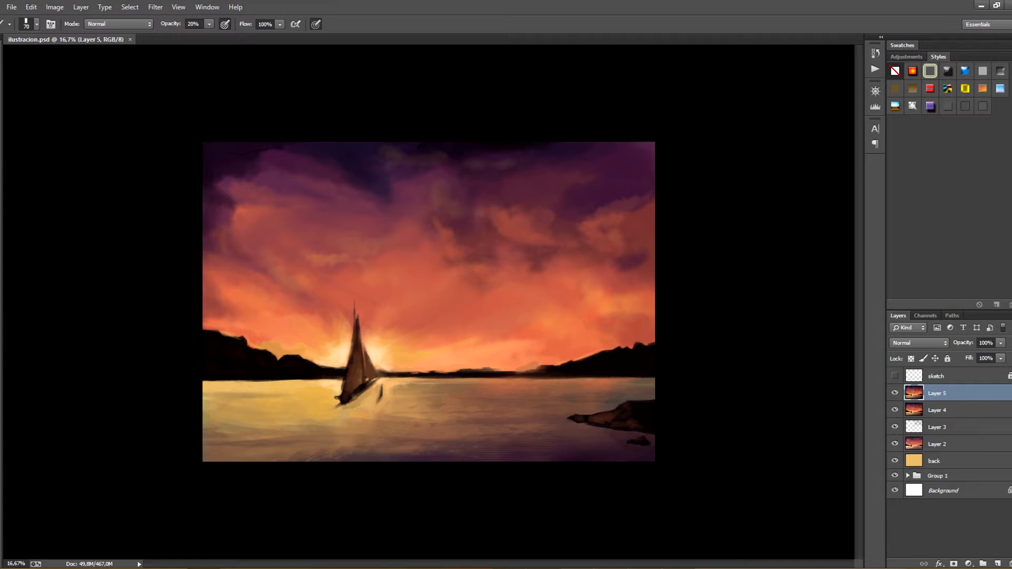
{"action": "key", "text": "ctrl+s"}
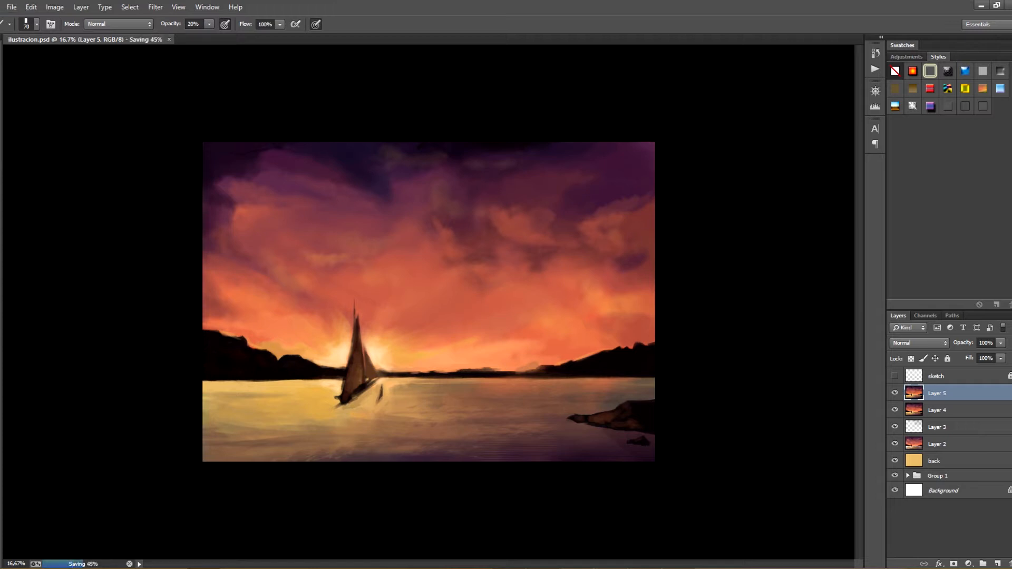
{"action": "left_click_drag", "start_coordinate": [611, 442], "coordinate": [630, 447]}
{"action": "left_click", "coordinate": [622, 454], "text": "alt"}
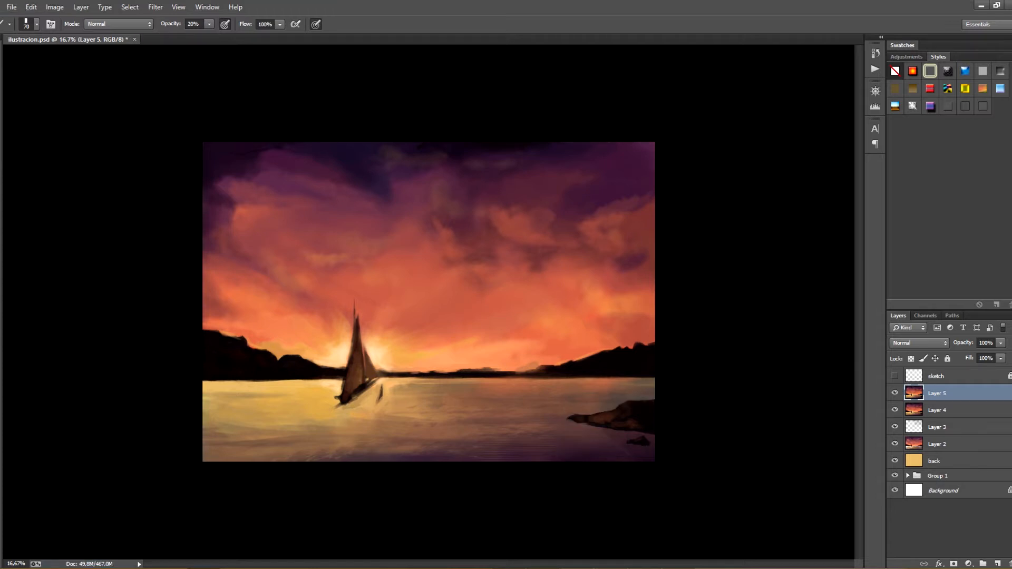
{"action": "key", "text": "ctrl+s"}
Lightly touch up the rocky shore and the sailboat's hull with the 20% opacity brush, saving the file after each
{"action": "left_click", "coordinate": [701, 400], "text": "alt"}
{"action": "left_click_drag", "start_coordinate": [651, 414], "coordinate": [633, 421]}
{"action": "key", "text": "ctrl+s"}
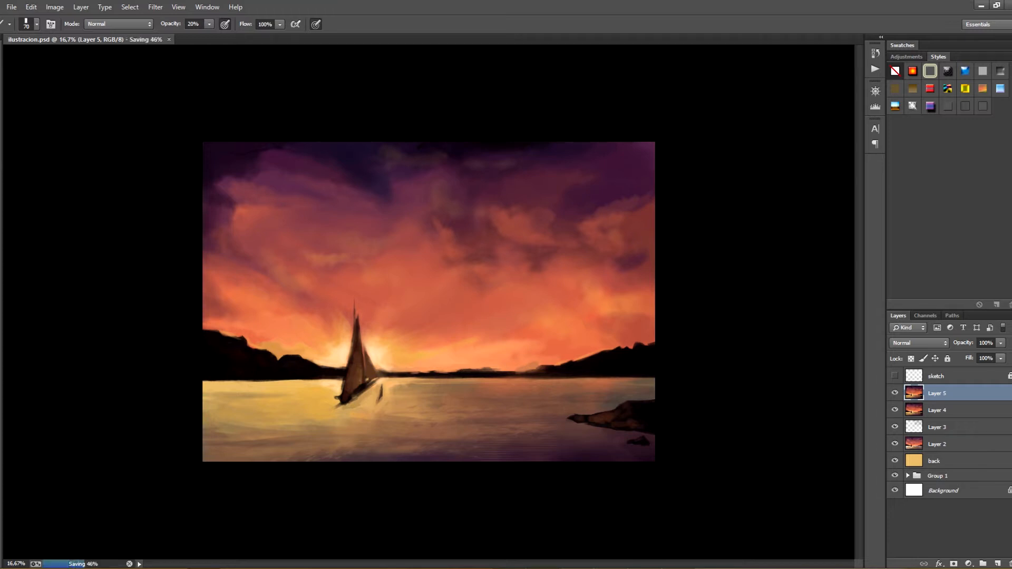
{"action": "left_click", "coordinate": [355, 397], "text": "alt"}
{"action": "left_click", "coordinate": [354, 397]}
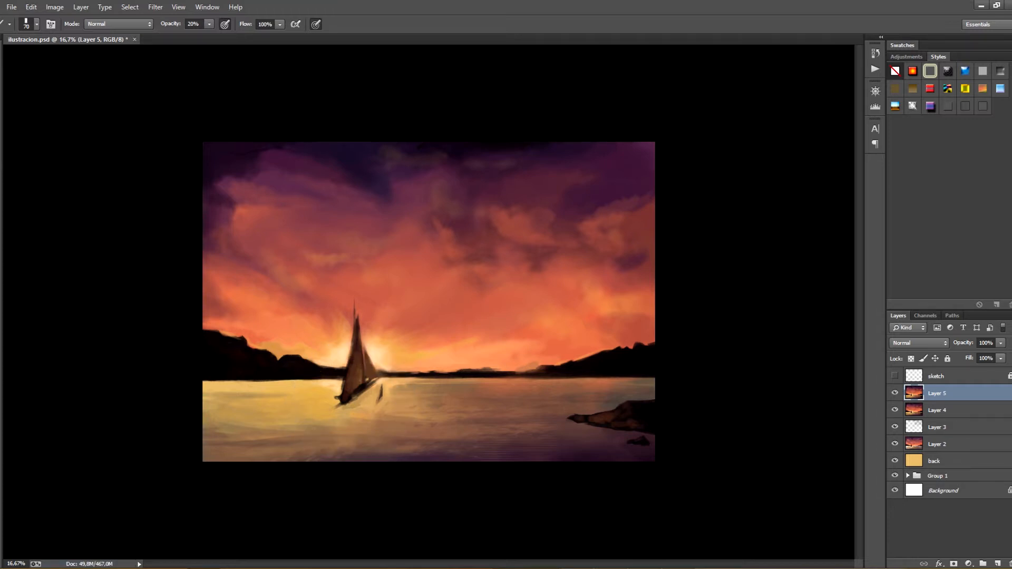
{"action": "key", "text": "ctrl+s"}
Choose a textured brush preset at 500 px and 60% opacity, and roughen the horizon, the right-hand hills and the water beneath them
{"action": "left_click", "coordinate": [36, 24]}
{"action": "double_click", "coordinate": [40, 251]}
{"action": "key", "text": "bracketright"}
{"action": "key", "text": "bracketleft"}
{"action": "key", "text": "bracketleft"}
{"action": "key", "text": "bracketleft"}
{"action": "key", "text": "bracketleft"}
{"action": "mouse_move", "coordinate": [457, 374]}
{"action": "left_mouse_down"}
{"action": "mouse_move", "coordinate": [535, 374]}
{"action": "mouse_move", "coordinate": [429, 374]}
{"action": "left_mouse_up"}
{"action": "mouse_move", "coordinate": [541, 373]}
{"action": "left_mouse_down"}
{"action": "mouse_move", "coordinate": [605, 365]}
{"action": "mouse_move", "coordinate": [578, 363]}
{"action": "left_mouse_up"}
{"action": "left_click_drag", "start_coordinate": [489, 375], "coordinate": [471, 385]}
{"action": "left_click_drag", "start_coordinate": [571, 371], "coordinate": [557, 373]}
{"action": "left_click_drag", "start_coordinate": [473, 383], "coordinate": [529, 383]}
{"action": "left_click_drag", "start_coordinate": [514, 383], "coordinate": [608, 383]}
{"action": "left_click_drag", "start_coordinate": [458, 389], "coordinate": [395, 379]}
{"action": "mouse_move", "coordinate": [557, 384]}
{"action": "left_mouse_down"}
{"action": "mouse_move", "coordinate": [583, 384]}
{"action": "mouse_move", "coordinate": [546, 377]}
{"action": "left_mouse_up"}
{"action": "left_click_drag", "start_coordinate": [561, 381], "coordinate": [453, 382]}
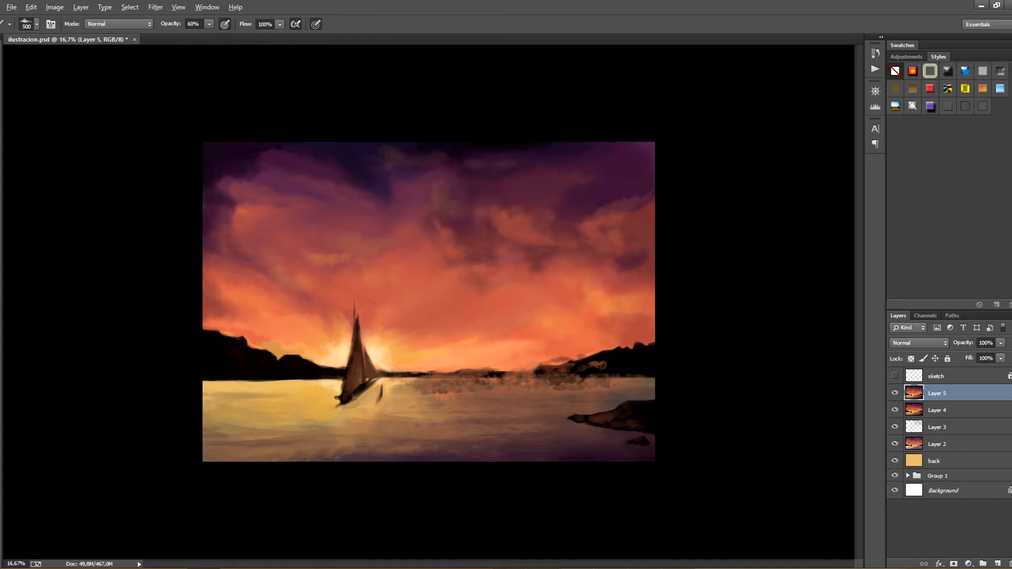
Stroke the rough texture over the sun's glow, the sky beside the mast, the left waterline and the left hills
{"action": "left_click", "coordinate": [356, 305]}
{"action": "left_click_drag", "start_coordinate": [437, 327], "coordinate": [405, 337]}
{"action": "left_click_drag", "start_coordinate": [381, 368], "coordinate": [402, 374]}
{"action": "mouse_move", "coordinate": [401, 377]}
{"action": "left_mouse_down"}
{"action": "mouse_move", "coordinate": [448, 375]}
{"action": "mouse_move", "coordinate": [380, 386]}
{"action": "left_mouse_up"}
{"action": "left_click", "coordinate": [381, 393]}
{"action": "left_click", "coordinate": [379, 362]}
{"action": "mouse_move", "coordinate": [389, 369]}
{"action": "left_mouse_down"}
{"action": "mouse_move", "coordinate": [400, 370]}
{"action": "mouse_move", "coordinate": [378, 388]}
{"action": "mouse_move", "coordinate": [245, 413]}
{"action": "left_mouse_up"}
{"action": "mouse_move", "coordinate": [320, 378]}
{"action": "left_mouse_down"}
{"action": "mouse_move", "coordinate": [257, 391]}
{"action": "mouse_move", "coordinate": [252, 379]}
{"action": "mouse_move", "coordinate": [288, 383]}
{"action": "left_mouse_up"}
{"action": "left_click_drag", "start_coordinate": [250, 384], "coordinate": [217, 384]}
{"action": "mouse_move", "coordinate": [290, 347]}
{"action": "left_mouse_down"}
{"action": "mouse_move", "coordinate": [291, 356]}
{"action": "mouse_move", "coordinate": [338, 363]}
{"action": "left_mouse_up"}
{"action": "left_click_drag", "start_coordinate": [337, 363], "coordinate": [346, 362]}
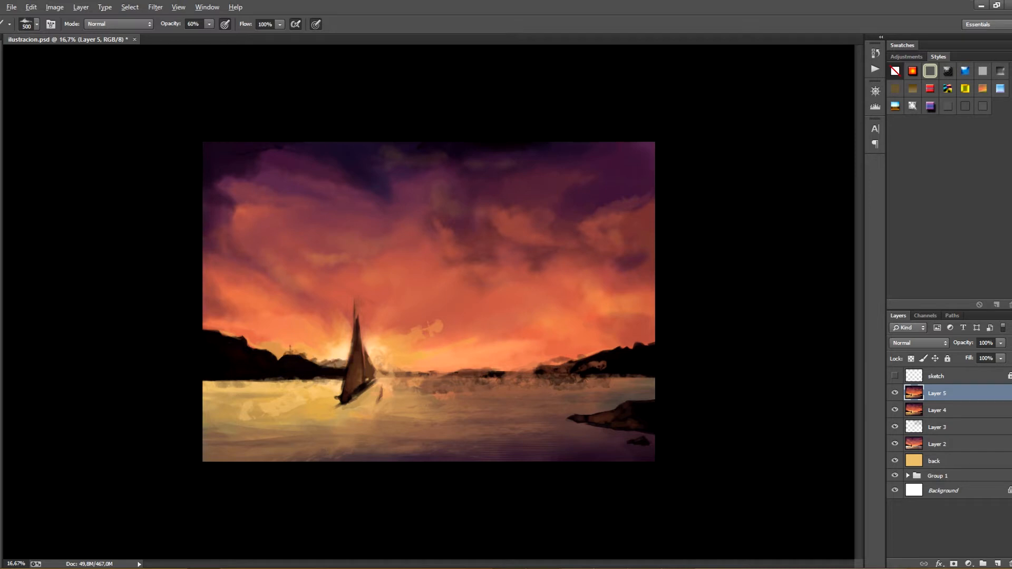
Reduce the textured brush to 90 px and work over the mast, sails and hull, undoing unwanted strokes
{"action": "key", "text": "bracketleft"}
{"action": "key", "text": "bracketleft"}
{"action": "key", "text": "bracketleft"}
{"action": "key", "text": "bracketleft"}
{"action": "key", "text": "bracketleft"}
{"action": "key", "text": "bracketleft"}
{"action": "mouse_move", "coordinate": [359, 328]}
{"action": "left_mouse_down"}
{"action": "mouse_move", "coordinate": [360, 290]}
{"action": "mouse_move", "coordinate": [359, 389]}
{"action": "left_mouse_up"}
{"action": "left_click_drag", "start_coordinate": [364, 283], "coordinate": [360, 335]}
{"action": "key", "text": "bracketleft"}
{"action": "key", "text": "bracketleft"}
{"action": "key", "text": "bracketleft"}
{"action": "left_click_drag", "start_coordinate": [358, 341], "coordinate": [369, 372]}
{"action": "key", "text": "ctrl+alt+z"}
{"action": "key", "text": "ctrl+alt+z"}
{"action": "key", "text": "ctrl+alt+z"}
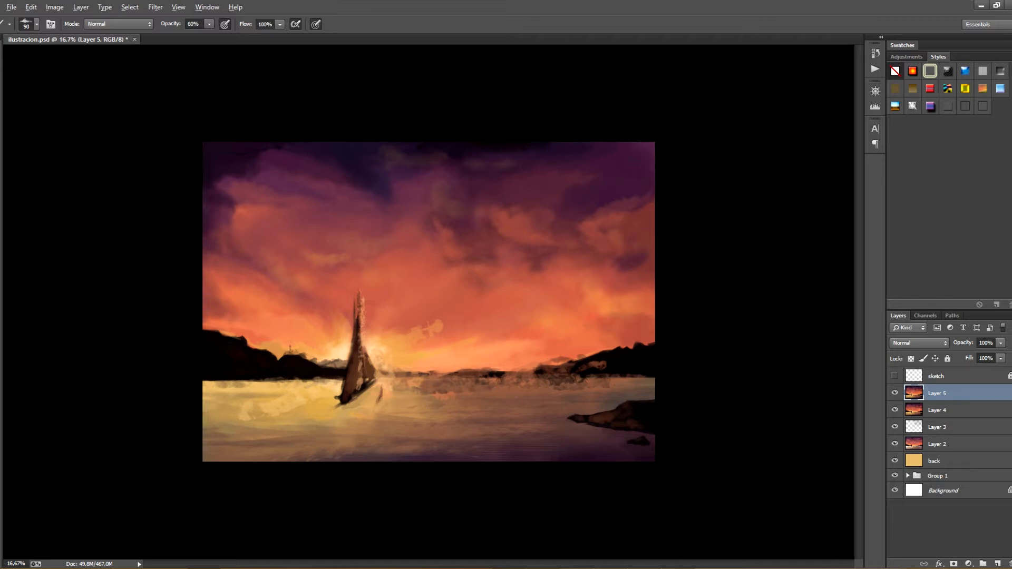
{"action": "left_click_drag", "start_coordinate": [360, 287], "coordinate": [361, 334]}
{"action": "left_click_drag", "start_coordinate": [361, 356], "coordinate": [344, 409]}
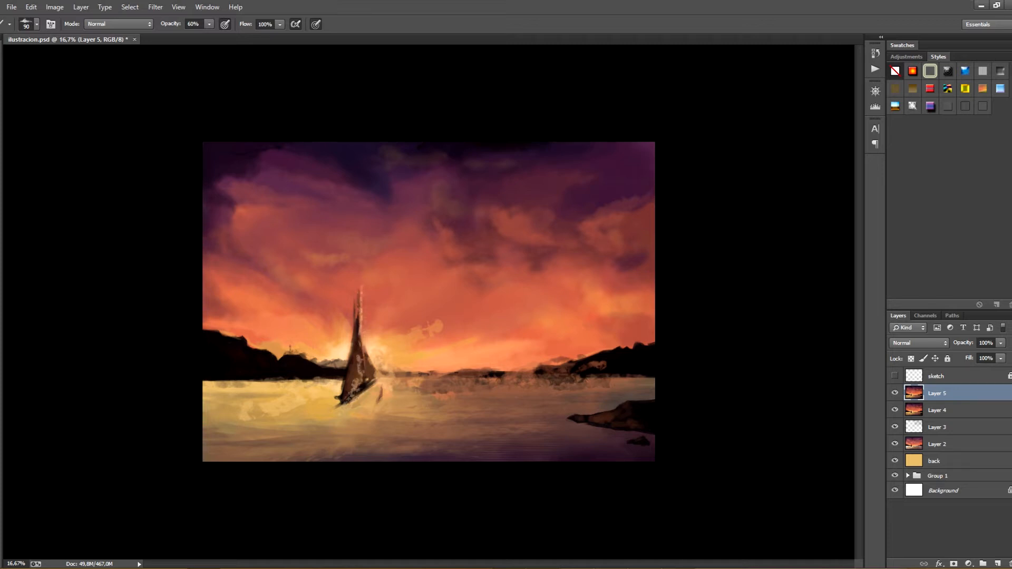
Try short strokes along the upper part of the sails and undo them
{"action": "left_click_drag", "start_coordinate": [363, 308], "coordinate": [354, 325]}
{"action": "key", "text": "ctrl+alt+z"}
{"action": "key", "text": "ctrl+alt+z"}
{"action": "left_click_drag", "start_coordinate": [351, 325], "coordinate": [358, 332]}
{"action": "left_click_drag", "start_coordinate": [353, 329], "coordinate": [358, 337]}
{"action": "key", "text": "ctrl+alt+z"}
{"action": "key", "text": "ctrl+alt+z"}
{"action": "key", "text": "ctrl+alt+z"}
Stroke along the hull, then enlarge the brush to 600 px and texture the orange sky to the right of the sailboat
{"action": "left_click_drag", "start_coordinate": [375, 381], "coordinate": [346, 401]}
{"action": "key", "text": "bracketright"}
{"action": "key", "text": "bracketright"}
{"action": "key", "text": "bracketright"}
{"action": "key", "text": "bracketright"}
{"action": "key", "text": "bracketright"}
{"action": "key", "text": "bracketright"}
{"action": "key", "text": "bracketright"}
{"action": "key", "text": "bracketright"}
{"action": "left_click_drag", "start_coordinate": [442, 325], "coordinate": [477, 313]}
{"action": "key", "text": "bracketright"}
{"action": "key", "text": "bracketright"}
{"action": "mouse_move", "coordinate": [443, 348]}
{"action": "left_mouse_down"}
{"action": "mouse_move", "coordinate": [469, 344]}
{"action": "mouse_move", "coordinate": [504, 315]}
{"action": "left_mouse_up"}
{"action": "left_click", "coordinate": [392, 346], "text": "alt"}
{"action": "left_click_drag", "start_coordinate": [423, 293], "coordinate": [410, 319]}
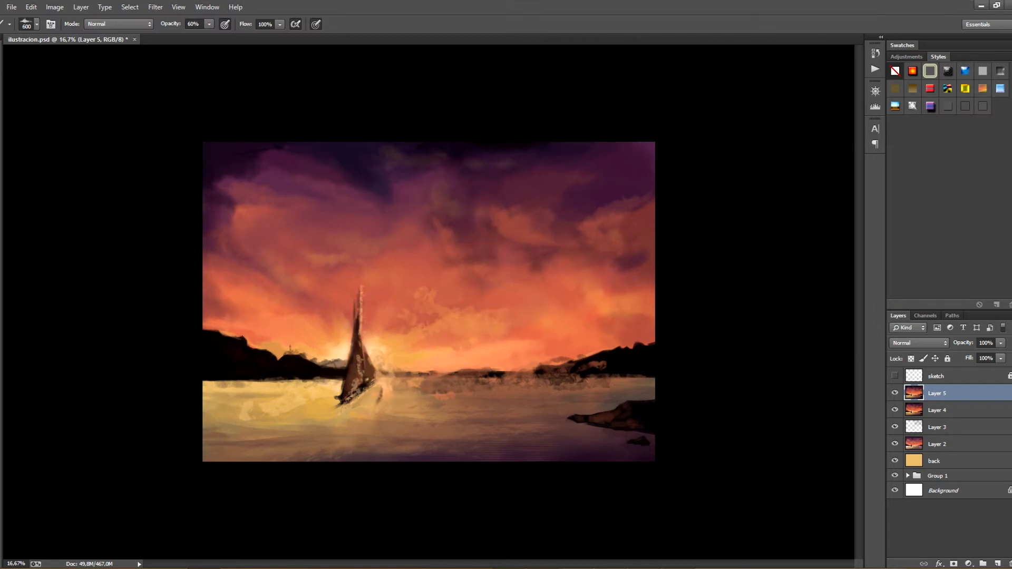
Texture the left hills beside the sailboat, the purple foreground water and the rocky shore with the 600 px brush
{"action": "left_click", "coordinate": [320, 389], "text": "alt"}
{"action": "left_click_drag", "start_coordinate": [309, 378], "coordinate": [294, 368]}
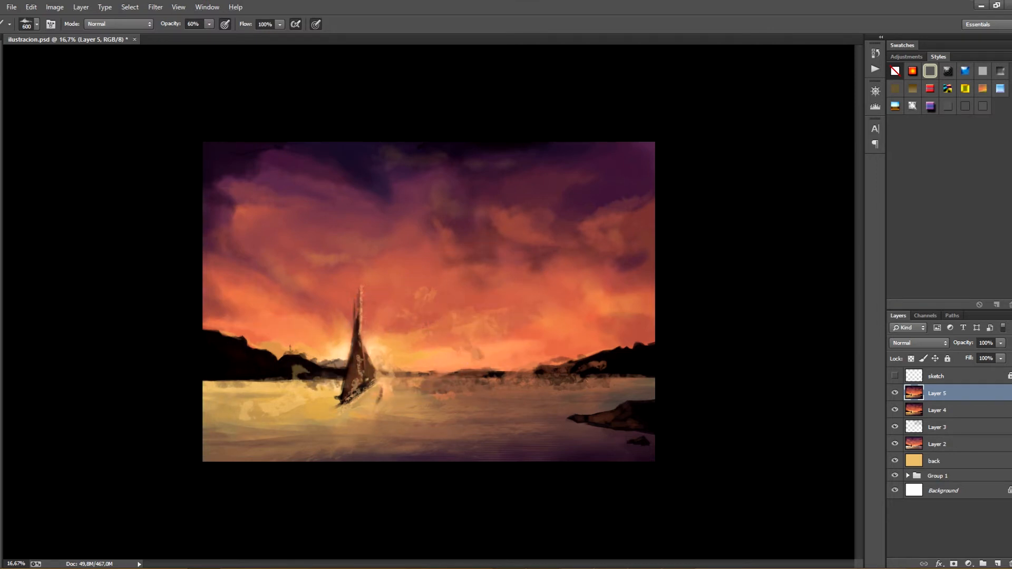
{"action": "left_click_drag", "start_coordinate": [586, 438], "coordinate": [647, 436]}
{"action": "left_click_drag", "start_coordinate": [540, 443], "coordinate": [526, 437]}
{"action": "left_click_drag", "start_coordinate": [398, 451], "coordinate": [354, 453]}
{"action": "left_click", "coordinate": [501, 410], "text": "alt"}
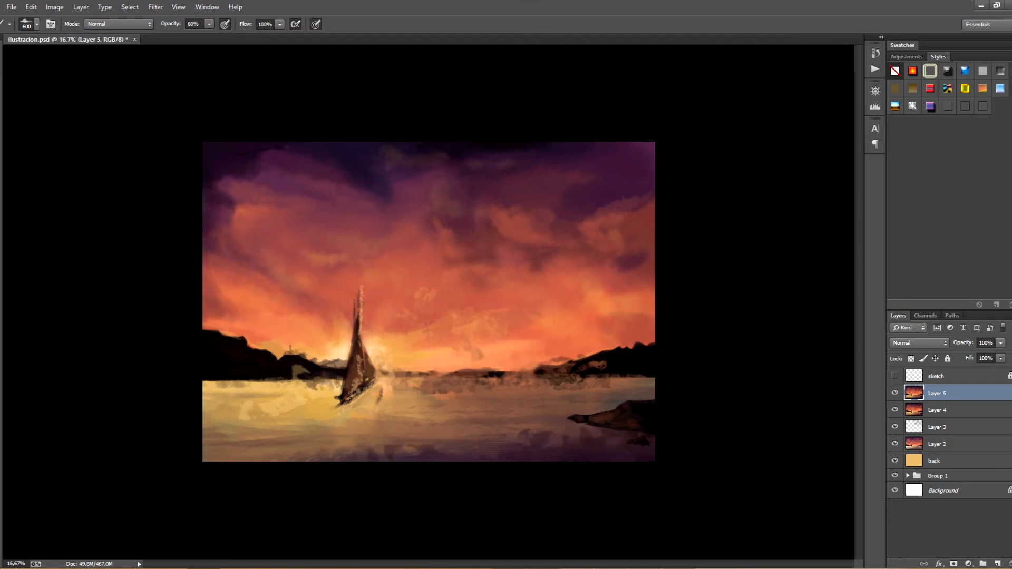
{"action": "mouse_move", "coordinate": [536, 435]}
{"action": "left_mouse_down"}
{"action": "mouse_move", "coordinate": [559, 449]}
{"action": "mouse_move", "coordinate": [500, 448]}
{"action": "left_mouse_up"}
{"action": "left_click", "coordinate": [509, 422], "text": "alt"}
{"action": "left_click", "coordinate": [531, 446]}
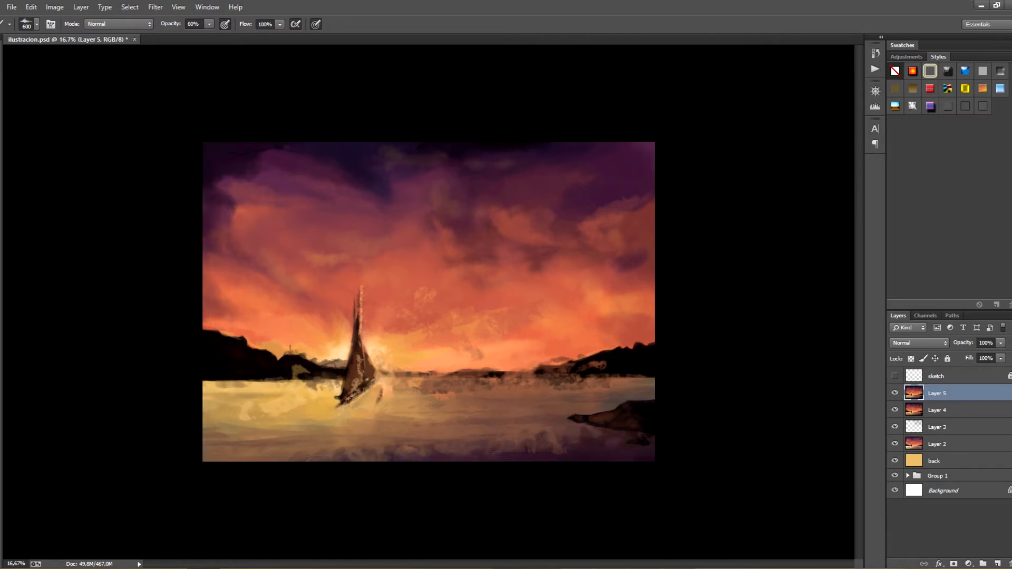
Add textured strokes to the glow beside the sails and along the top of the right-hand hills
{"action": "key", "text": "ctrl+minus"}
{"action": "key", "text": "ctrl+minus"}
{"action": "key", "text": "ctrl+minus"}
{"action": "key", "text": "ctrl+plus"}
{"action": "key", "text": "ctrl+plus"}
{"action": "key", "text": "ctrl+plus"}
{"action": "left_click_drag", "start_coordinate": [372, 365], "coordinate": [379, 377]}
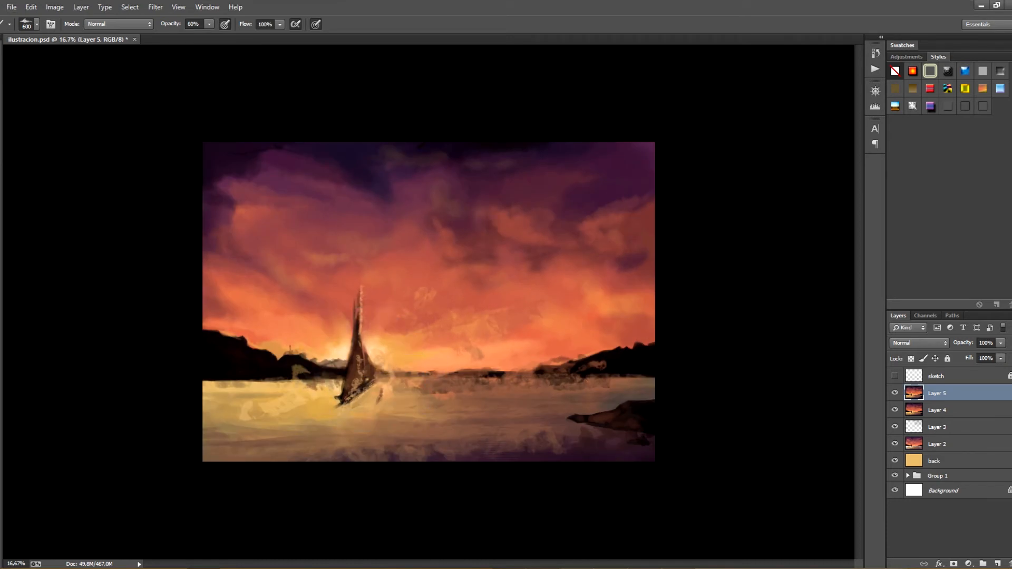
{"action": "mouse_move", "coordinate": [627, 310]}
{"action": "left_mouse_down"}
{"action": "mouse_move", "coordinate": [622, 343]}
{"action": "mouse_move", "coordinate": [579, 375]}
{"action": "left_mouse_up"}
{"action": "left_click_drag", "start_coordinate": [609, 342], "coordinate": [569, 359]}
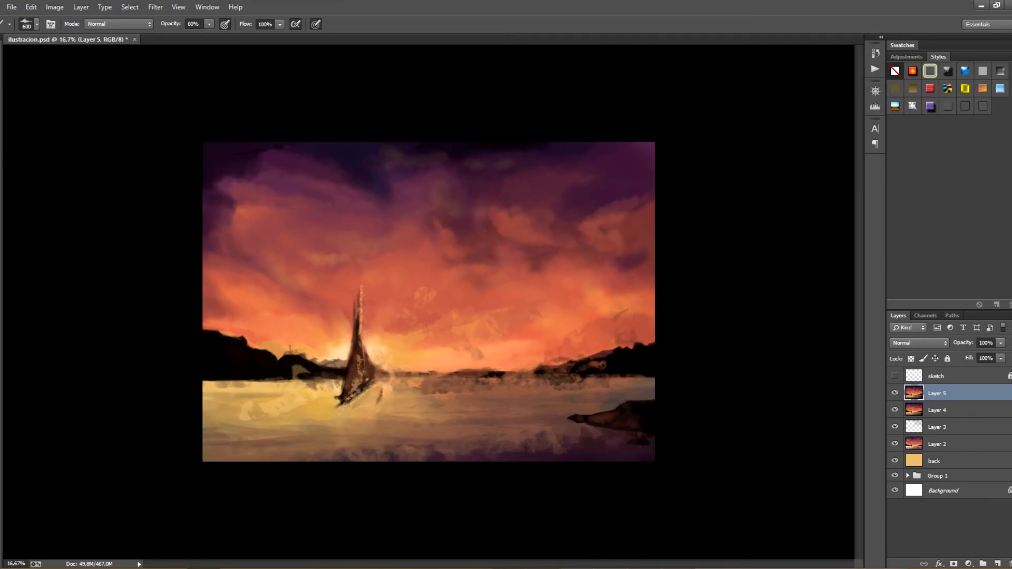
Break up the clouds above the right-hand hills with textured strokes, including a dark purple patch
{"action": "mouse_move", "coordinate": [598, 311]}
{"action": "left_mouse_down"}
{"action": "mouse_move", "coordinate": [649, 298]}
{"action": "mouse_move", "coordinate": [583, 304]}
{"action": "mouse_move", "coordinate": [546, 327]}
{"action": "mouse_move", "coordinate": [651, 276]}
{"action": "left_mouse_up"}
{"action": "left_click", "coordinate": [618, 282], "text": "alt"}
{"action": "left_click", "coordinate": [603, 200], "text": "alt"}
{"action": "left_click_drag", "start_coordinate": [585, 248], "coordinate": [577, 273]}
{"action": "mouse_move", "coordinate": [598, 232]}
{"action": "left_mouse_down"}
{"action": "mouse_move", "coordinate": [635, 232]}
{"action": "mouse_move", "coordinate": [571, 255]}
{"action": "mouse_move", "coordinate": [582, 263]}
{"action": "left_mouse_up"}
Enlarge the brush to 1200 px and paint dark purple textured clouds across the upper middle and right of the sky
{"action": "key", "text": "bracketright"}
{"action": "key", "text": "bracketright"}
{"action": "key", "text": "bracketright"}
{"action": "key", "text": "bracketright"}
{"action": "key", "text": "bracketright"}
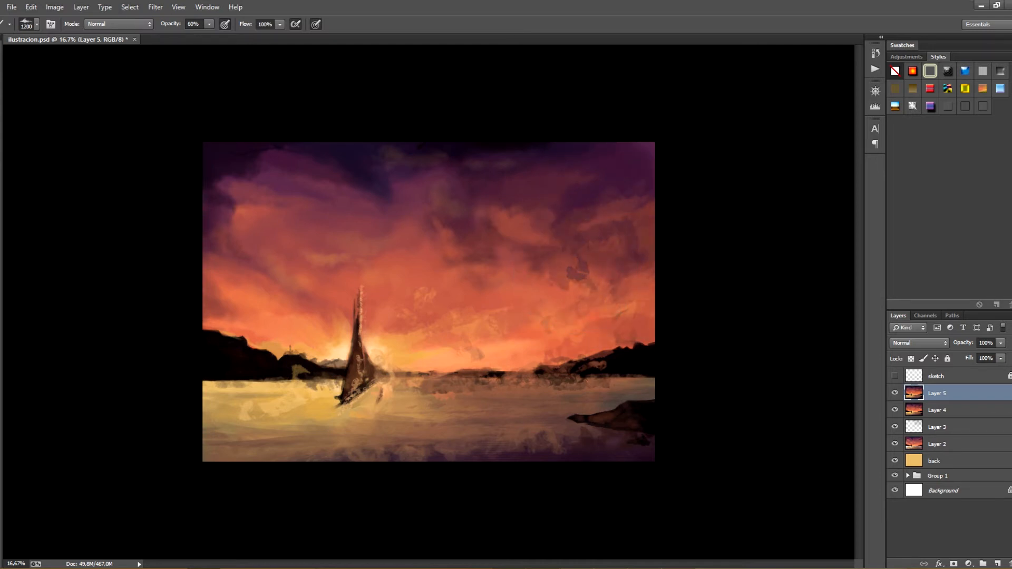
{"action": "mouse_move", "coordinate": [470, 180]}
{"action": "left_mouse_down"}
{"action": "mouse_move", "coordinate": [542, 183]}
{"action": "mouse_move", "coordinate": [429, 209]}
{"action": "left_mouse_up"}
{"action": "mouse_move", "coordinate": [527, 192]}
{"action": "left_mouse_down"}
{"action": "mouse_move", "coordinate": [493, 211]}
{"action": "mouse_move", "coordinate": [564, 190]}
{"action": "mouse_move", "coordinate": [598, 161]}
{"action": "mouse_move", "coordinate": [555, 195]}
{"action": "left_mouse_up"}
{"action": "mouse_move", "coordinate": [558, 152]}
{"action": "left_mouse_down"}
{"action": "mouse_move", "coordinate": [613, 158]}
{"action": "mouse_move", "coordinate": [537, 197]}
{"action": "left_mouse_up"}
{"action": "left_click_drag", "start_coordinate": [527, 197], "coordinate": [509, 224]}
{"action": "left_click_drag", "start_coordinate": [556, 176], "coordinate": [534, 210]}
{"action": "left_click_drag", "start_coordinate": [440, 145], "coordinate": [408, 152]}
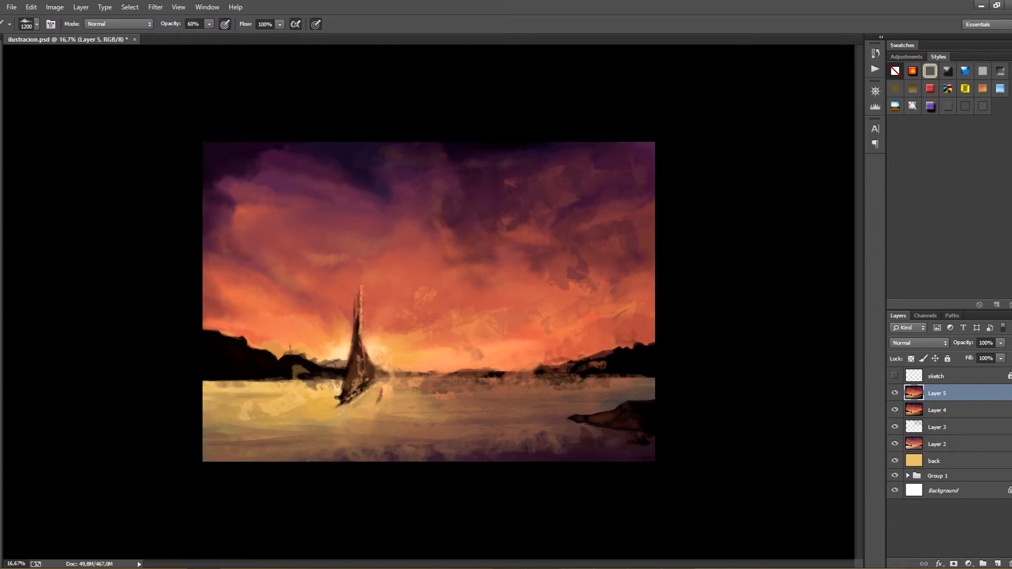
Paint orange textured cloud edges across the right side of the sky and blend the dark cloud above the mast
{"action": "left_click", "coordinate": [528, 235], "text": "alt"}
{"action": "left_click_drag", "start_coordinate": [545, 229], "coordinate": [578, 215]}
{"action": "mouse_move", "coordinate": [527, 243]}
{"action": "left_mouse_down"}
{"action": "mouse_move", "coordinate": [489, 260]}
{"action": "mouse_move", "coordinate": [599, 209]}
{"action": "left_mouse_up"}
{"action": "mouse_move", "coordinate": [364, 166]}
{"action": "left_mouse_down"}
{"action": "mouse_move", "coordinate": [399, 189]}
{"action": "mouse_move", "coordinate": [399, 209]}
{"action": "left_mouse_up"}
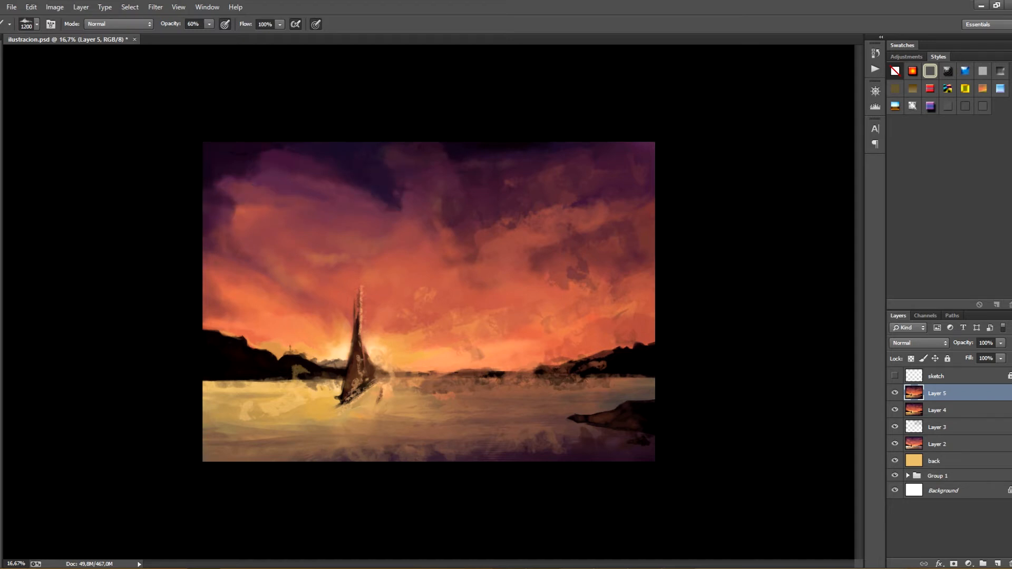
Roughen the purple and orange clouds on the left side of the sky and above the sailboat with the 1200 px brush
{"action": "left_click_drag", "start_coordinate": [232, 184], "coordinate": [218, 238]}
{"action": "left_click_drag", "start_coordinate": [264, 235], "coordinate": [229, 274]}
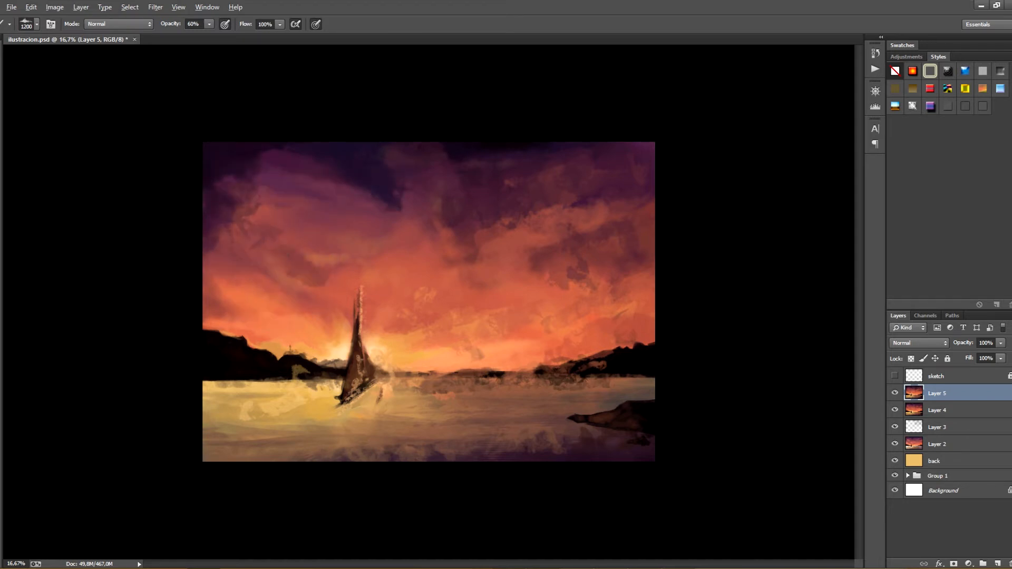
{"action": "left_click", "coordinate": [327, 181], "text": "alt"}
{"action": "left_click_drag", "start_coordinate": [326, 189], "coordinate": [350, 217]}
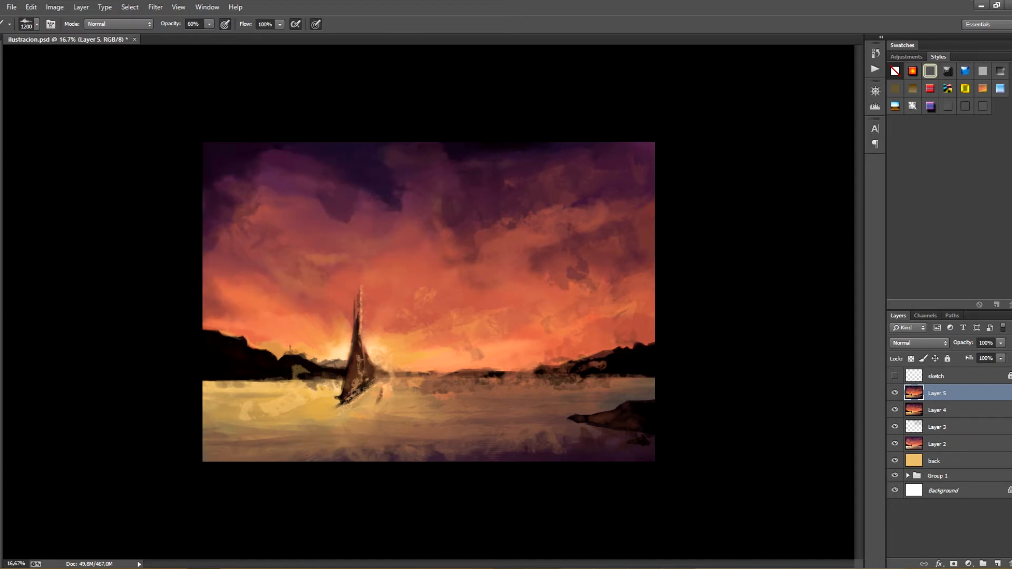
{"action": "left_click_drag", "start_coordinate": [317, 166], "coordinate": [334, 183]}
{"action": "left_click_drag", "start_coordinate": [307, 194], "coordinate": [332, 197]}
{"action": "left_click", "coordinate": [342, 213], "text": "alt"}
{"action": "left_click_drag", "start_coordinate": [344, 233], "coordinate": [349, 242]}
Add textured strokes to the sky's upper-left corner and undo the trial stroke over the left hills
{"action": "left_click_drag", "start_coordinate": [262, 151], "coordinate": [235, 170]}
{"action": "left_click_drag", "start_coordinate": [205, 319], "coordinate": [240, 331]}
{"action": "key", "text": "ctrl+z"}
{"action": "left_click_drag", "start_coordinate": [260, 150], "coordinate": [234, 169]}
{"action": "left_click", "coordinate": [31, 7]}
{"action": "left_click", "coordinate": [45, 29]}
Reduce the brush to 500 px and roughen the left hills' outline, their waterline and the water around the sailboat
{"action": "key", "text": "bracketleft"}
{"action": "key", "text": "bracketleft"}
{"action": "key", "text": "bracketleft"}
{"action": "key", "text": "bracketleft"}
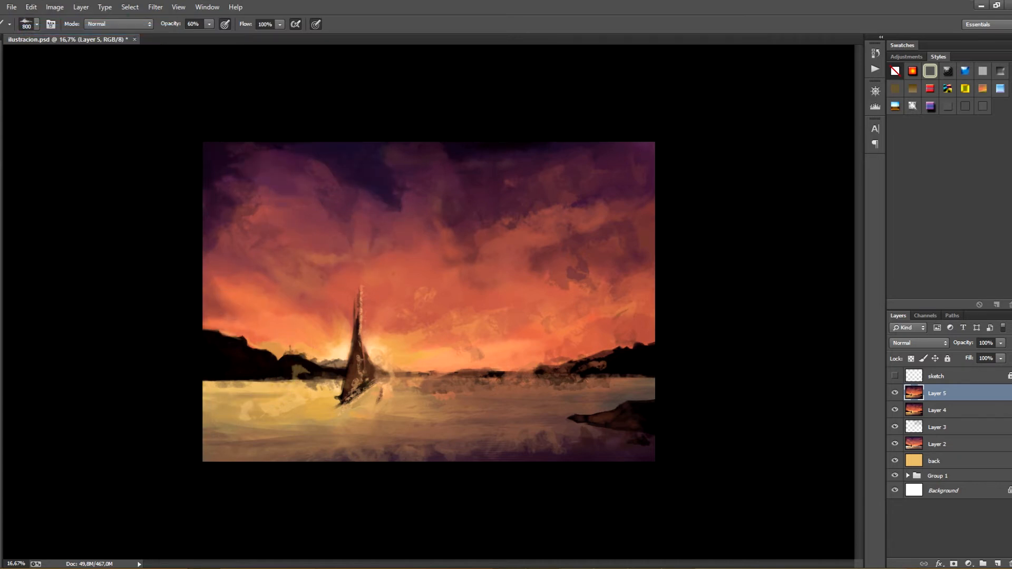
{"action": "left_click_drag", "start_coordinate": [204, 325], "coordinate": [216, 331]}
{"action": "left_click", "coordinate": [252, 342]}
{"action": "left_click", "coordinate": [269, 349]}
{"action": "left_click_drag", "start_coordinate": [220, 384], "coordinate": [279, 386]}
{"action": "left_click_drag", "start_coordinate": [255, 337], "coordinate": [249, 343]}
{"action": "mouse_move", "coordinate": [255, 338]}
{"action": "left_mouse_down"}
{"action": "mouse_move", "coordinate": [242, 343]}
{"action": "mouse_move", "coordinate": [250, 348]}
{"action": "left_mouse_up"}
{"action": "left_click", "coordinate": [268, 349]}
{"action": "left_click_drag", "start_coordinate": [208, 377], "coordinate": [250, 386]}
{"action": "mouse_move", "coordinate": [350, 402]}
{"action": "left_mouse_down"}
{"action": "mouse_move", "coordinate": [369, 388]}
{"action": "mouse_move", "coordinate": [428, 397]}
{"action": "left_mouse_up"}
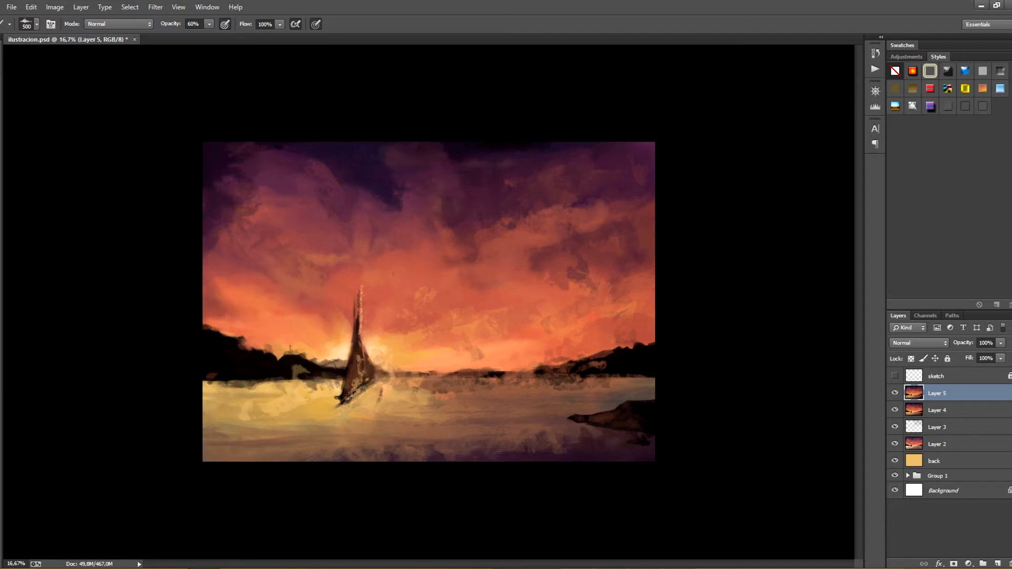
{"action": "left_click_drag", "start_coordinate": [652, 380], "coordinate": [641, 380]}
Reduce the brush to 175 px, darken the light patch in the left hills and restroke the horizon through to the right-hand hills
{"action": "key", "text": "ctrl+minus"}
{"action": "key", "text": "ctrl+minus"}
{"action": "key", "text": "ctrl+plus"}
{"action": "key", "text": "ctrl+plus"}
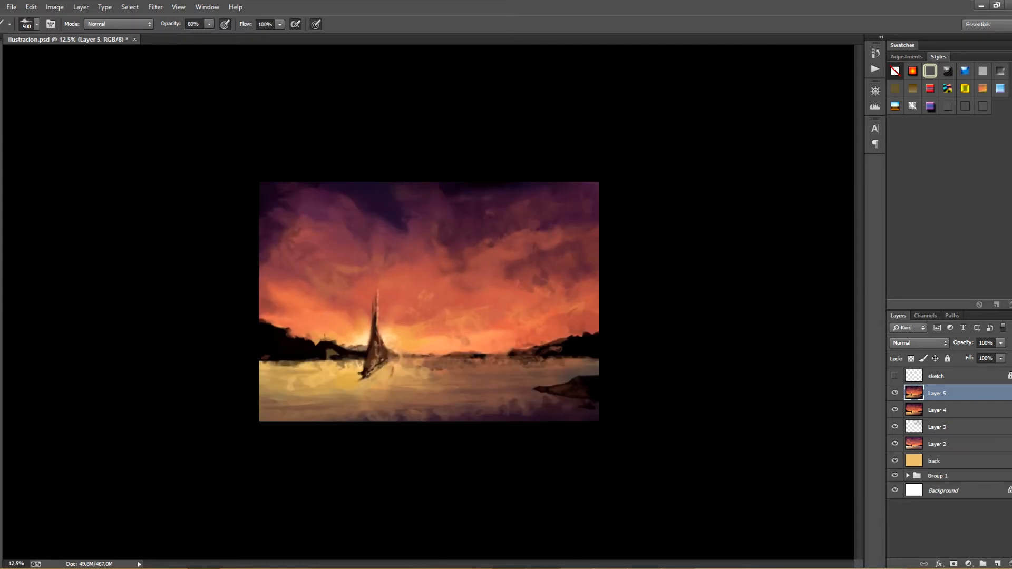
{"action": "key", "text": "bracketleft"}
{"action": "key", "text": "bracketleft"}
{"action": "key", "text": "bracketleft"}
{"action": "key", "text": "bracketleft"}
{"action": "key", "text": "bracketleft"}
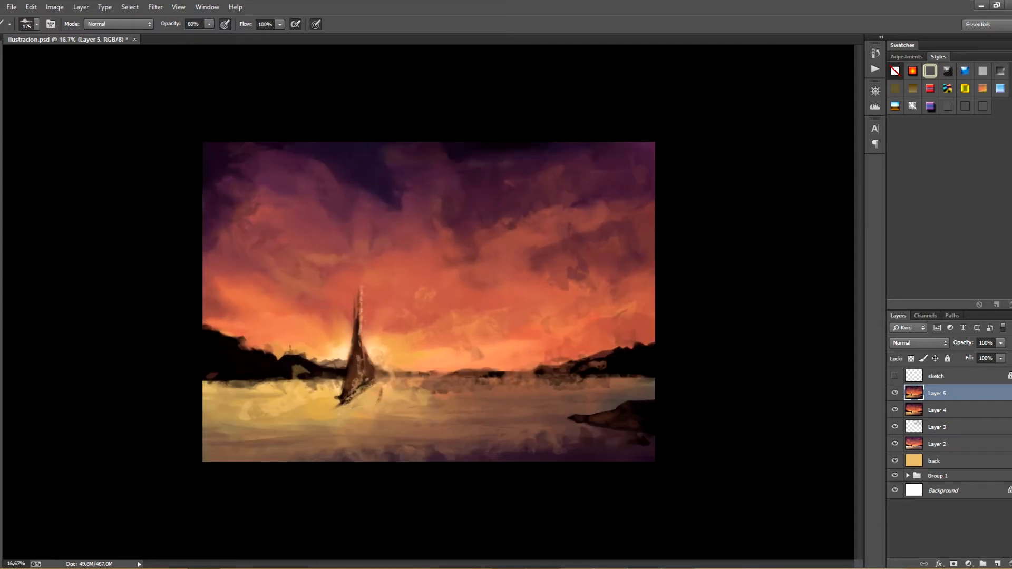
{"action": "left_click_drag", "start_coordinate": [307, 371], "coordinate": [293, 370]}
{"action": "left_click_drag", "start_coordinate": [404, 378], "coordinate": [461, 376]}
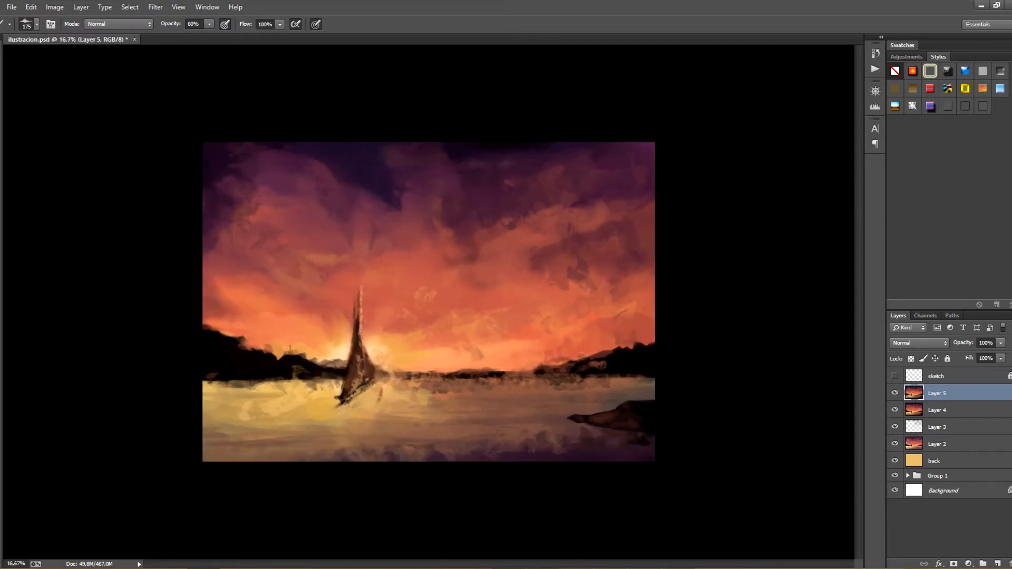
{"action": "left_click_drag", "start_coordinate": [595, 368], "coordinate": [618, 363]}
{"action": "left_click_drag", "start_coordinate": [536, 371], "coordinate": [500, 371]}
Try strokes off the rocky shore's tip and dark 500 px strokes across the foreground water, and undo them
{"action": "left_click_drag", "start_coordinate": [575, 418], "coordinate": [547, 415]}
{"action": "key", "text": "ctrl+z"}
{"action": "left_click_drag", "start_coordinate": [497, 430], "coordinate": [340, 444]}
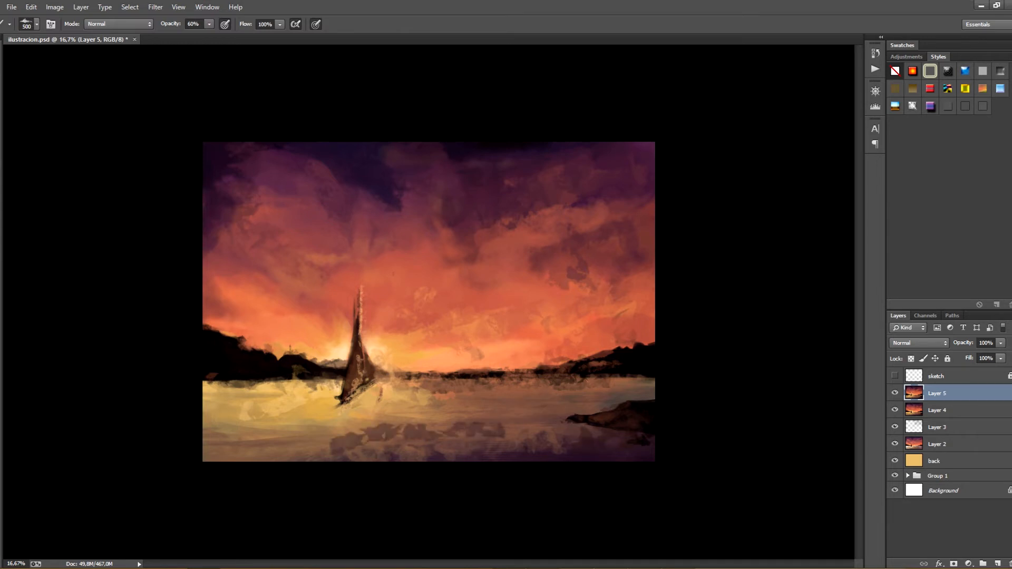
{"action": "key", "text": "ctrl+z"}
{"action": "left_click_drag", "start_coordinate": [482, 421], "coordinate": [432, 436]}
{"action": "key", "text": "ctrl+z"}
Set the brush to 300 px and paint golden textured highlights across the foreground water, undoing an unwanted stroke
{"action": "key", "text": "bracketleft"}
{"action": "key", "text": "bracketleft"}
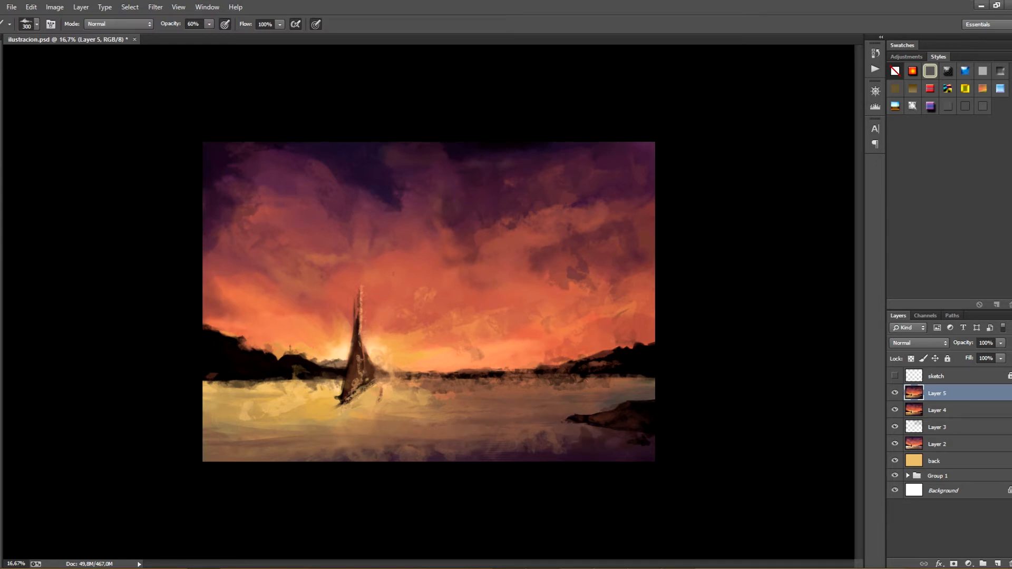
{"action": "mouse_move", "coordinate": [353, 443]}
{"action": "left_mouse_down"}
{"action": "mouse_move", "coordinate": [563, 412]}
{"action": "mouse_move", "coordinate": [387, 426]}
{"action": "left_mouse_up"}
{"action": "left_click", "coordinate": [496, 410], "text": "alt"}
{"action": "left_click", "coordinate": [593, 405], "text": "alt"}
{"action": "left_click_drag", "start_coordinate": [547, 420], "coordinate": [337, 439]}
{"action": "left_click", "coordinate": [578, 447], "text": "alt"}
{"action": "left_click_drag", "start_coordinate": [424, 445], "coordinate": [332, 443]}
{"action": "key", "text": "ctrl+z"}
{"action": "left_click", "coordinate": [291, 444], "text": "alt"}
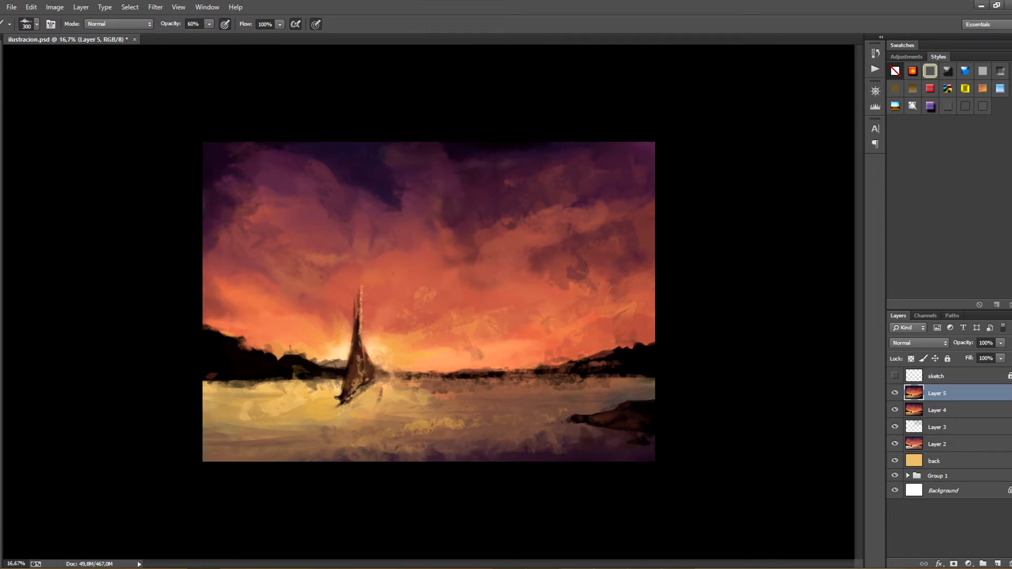
Paint more textured strokes across the foreground water and around the glow beside the sails, then enlarge the brush to 800 px
{"action": "left_click_drag", "start_coordinate": [474, 421], "coordinate": [388, 431]}
{"action": "left_click_drag", "start_coordinate": [409, 427], "coordinate": [484, 431]}
{"action": "left_click", "coordinate": [337, 351], "text": "alt"}
{"action": "left_click_drag", "start_coordinate": [332, 340], "coordinate": [297, 309]}
{"action": "key", "text": "bracketright"}
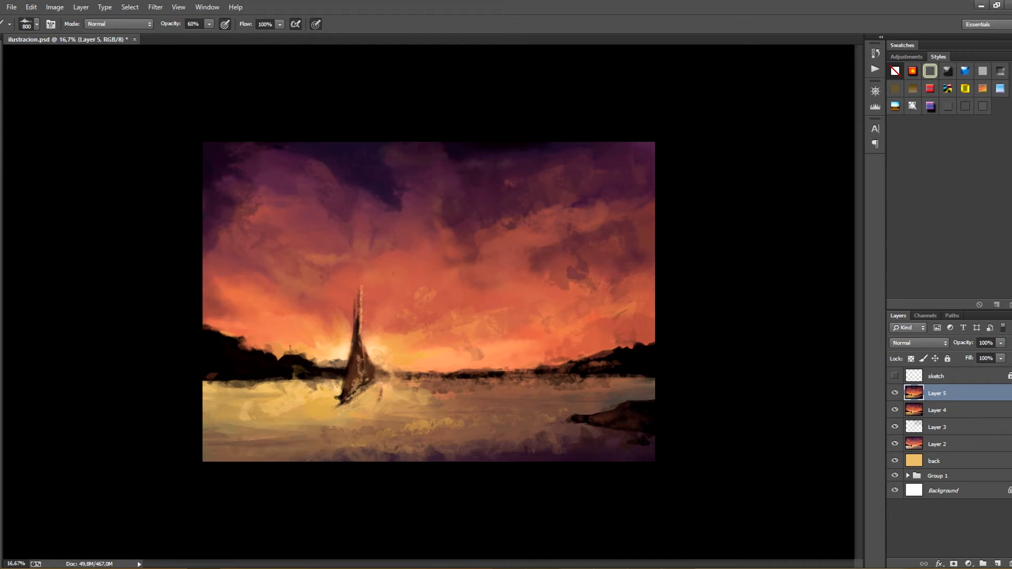
{"action": "left_click", "coordinate": [404, 271], "text": "alt"}
Choose the 387 px textured brush and rework the sailboat's lower sails and hull, undoing stray strokes
{"action": "left_click", "coordinate": [36, 24]}
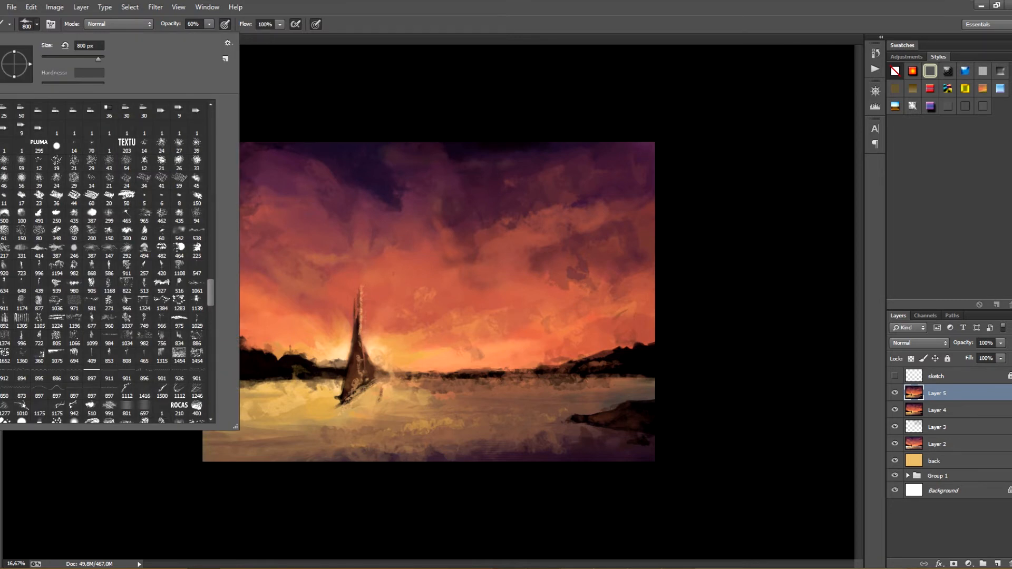
{"action": "left_click", "coordinate": [57, 250]}
{"action": "left_click_drag", "start_coordinate": [339, 326], "coordinate": [301, 340]}
{"action": "key", "text": "ctrl+z"}
{"action": "left_click", "coordinate": [338, 358], "text": "alt"}
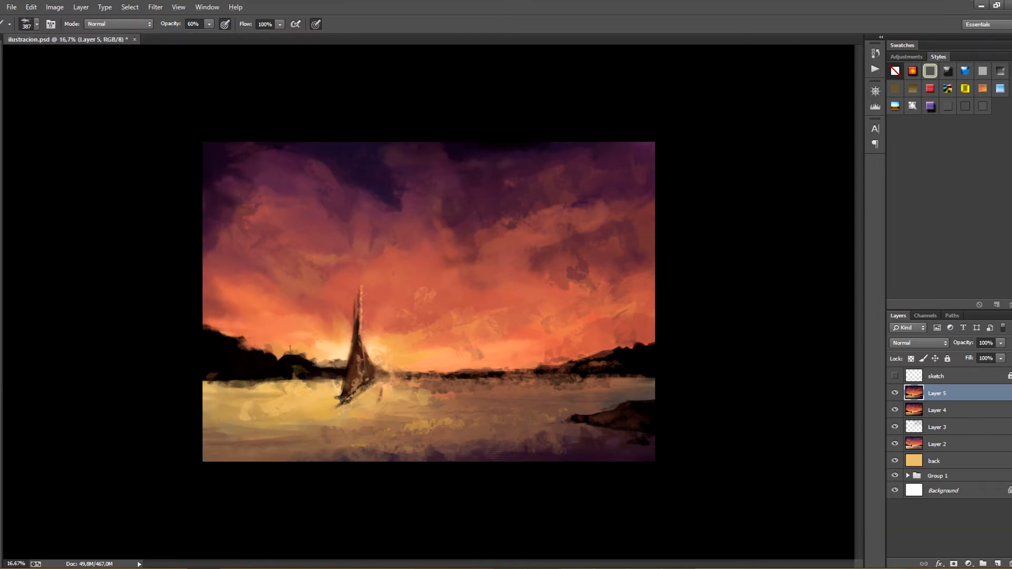
{"action": "mouse_move", "coordinate": [348, 384]}
{"action": "left_mouse_down"}
{"action": "mouse_move", "coordinate": [355, 344]}
{"action": "mouse_move", "coordinate": [358, 352]}
{"action": "left_mouse_up"}
{"action": "key", "text": "ctrl+z"}
{"action": "key", "text": "ctrl+z"}
{"action": "left_click", "coordinate": [360, 390], "text": "alt"}
{"action": "left_click_drag", "start_coordinate": [357, 392], "coordinate": [363, 368]}
{"action": "left_click", "coordinate": [425, 409], "text": "alt"}
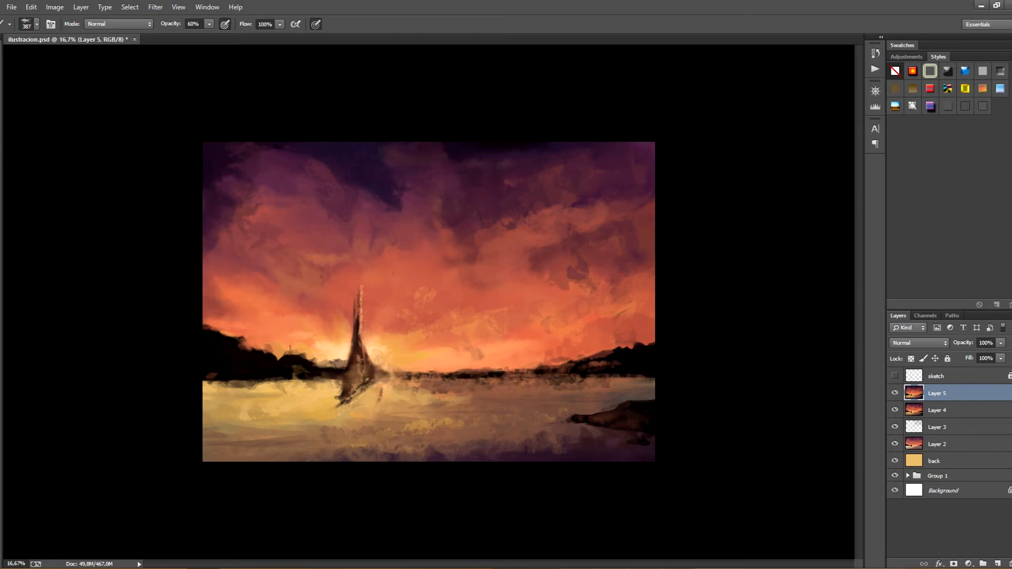
Paint dark textured strokes along the right-hand shoreline, breaking its lower edge into the water
{"action": "left_click", "coordinate": [564, 379], "text": "alt"}
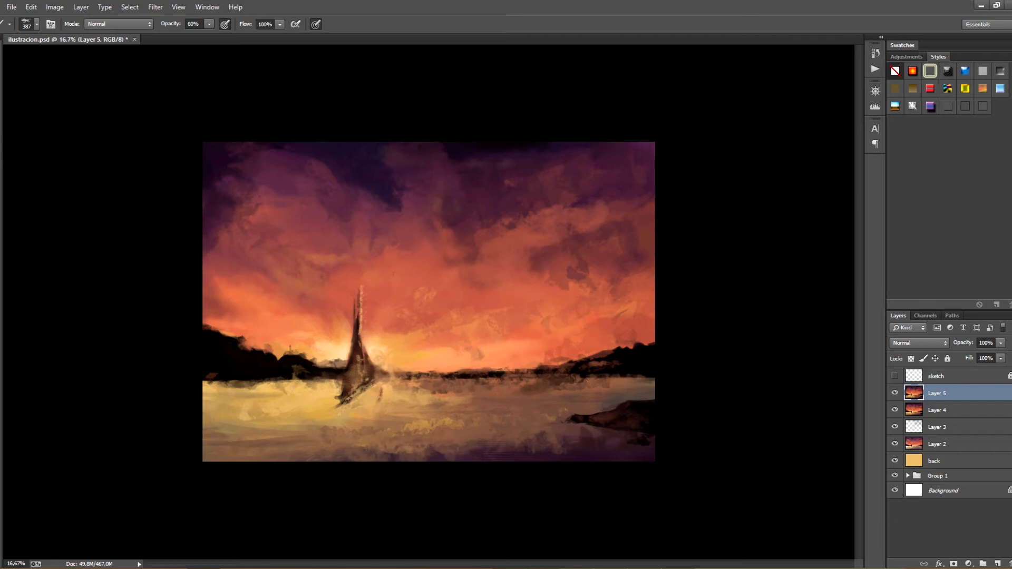
{"action": "left_click_drag", "start_coordinate": [568, 376], "coordinate": [541, 383]}
{"action": "mouse_move", "coordinate": [647, 374]}
{"action": "left_mouse_down"}
{"action": "mouse_move", "coordinate": [527, 390]}
{"action": "mouse_move", "coordinate": [560, 402]}
{"action": "mouse_move", "coordinate": [542, 402]}
{"action": "mouse_move", "coordinate": [497, 368]}
{"action": "left_mouse_up"}
{"action": "left_click", "coordinate": [552, 384], "text": "alt"}
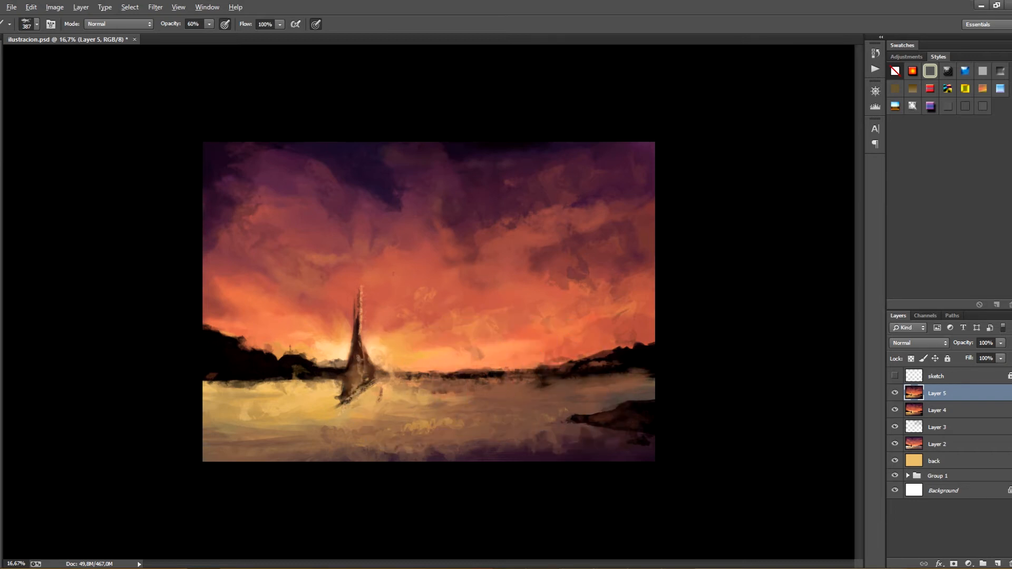
Blend the dark patch in the right-hand clouds and soften the purple clouds along the upper sky with short textured strokes
{"action": "left_click", "coordinate": [620, 228], "text": "alt"}
{"action": "left_click", "coordinate": [544, 259], "text": "alt"}
{"action": "left_click_drag", "start_coordinate": [452, 454], "coordinate": [476, 455]}
{"action": "left_click_drag", "start_coordinate": [318, 166], "coordinate": [321, 171]}
{"action": "left_click", "coordinate": [328, 151], "text": "alt"}
{"action": "left_click", "coordinate": [362, 146], "text": "alt"}
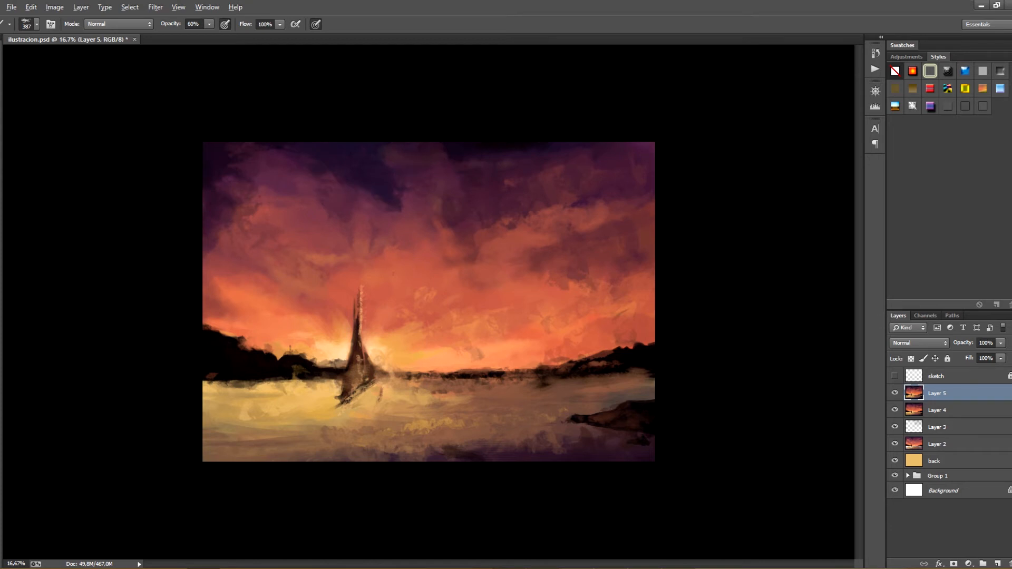
{"action": "left_click_drag", "start_coordinate": [426, 151], "coordinate": [440, 153]}
Brush pale glowing highlights over the water beside and below the sailboat and extend them across the golden left-hand water
{"action": "left_click", "coordinate": [394, 362], "text": "alt"}
{"action": "mouse_move", "coordinate": [378, 388]}
{"action": "left_mouse_down"}
{"action": "mouse_move", "coordinate": [399, 396]}
{"action": "mouse_move", "coordinate": [456, 378]}
{"action": "left_mouse_up"}
{"action": "mouse_move", "coordinate": [407, 395]}
{"action": "left_mouse_down"}
{"action": "mouse_move", "coordinate": [442, 396]}
{"action": "mouse_move", "coordinate": [352, 413]}
{"action": "left_mouse_up"}
{"action": "left_click_drag", "start_coordinate": [426, 405], "coordinate": [477, 406]}
{"action": "left_click", "coordinate": [431, 398], "text": "alt"}
{"action": "mouse_move", "coordinate": [264, 406]}
{"action": "left_mouse_down"}
{"action": "mouse_move", "coordinate": [286, 406]}
{"action": "mouse_move", "coordinate": [212, 425]}
{"action": "left_mouse_up"}
{"action": "left_click_drag", "start_coordinate": [306, 428], "coordinate": [402, 439]}
Lay light strokes over the purple water below the rocky shore, using 20% opacity and up to 700 px, and save the file
{"action": "left_click", "coordinate": [503, 453], "text": "alt"}
{"action": "left_click_drag", "start_coordinate": [475, 453], "coordinate": [532, 452]}
{"action": "left_click_drag", "start_coordinate": [519, 447], "coordinate": [561, 439]}
{"action": "left_click_drag", "start_coordinate": [475, 452], "coordinate": [560, 449]}
{"action": "mouse_move", "coordinate": [589, 430]}
{"action": "left_mouse_down"}
{"action": "mouse_move", "coordinate": [641, 443]}
{"action": "mouse_move", "coordinate": [552, 446]}
{"action": "left_mouse_up"}
{"action": "key", "text": "bracketright"}
{"action": "key", "text": "bracketright"}
{"action": "left_click_drag", "start_coordinate": [595, 439], "coordinate": [644, 439]}
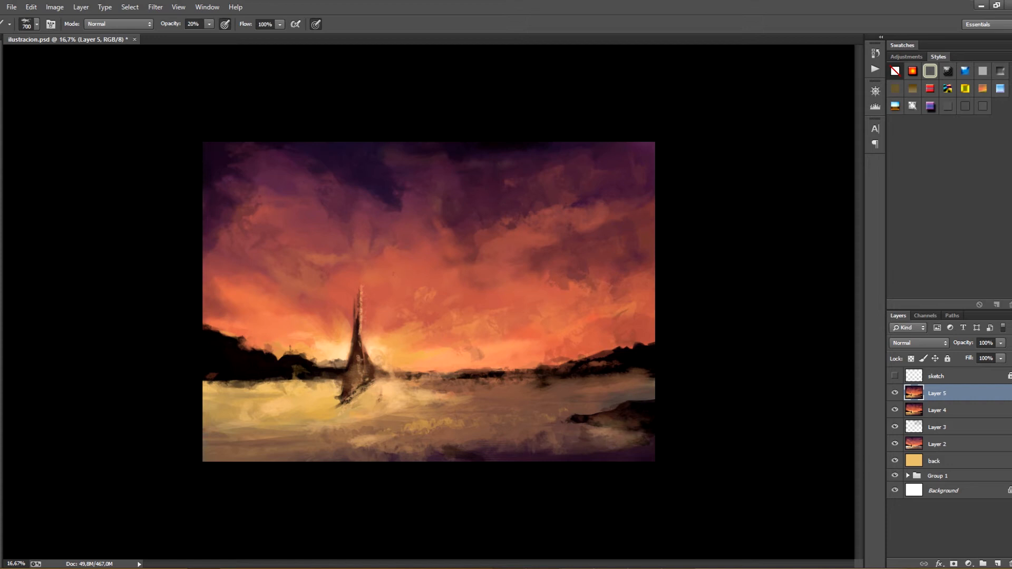
{"action": "left_click_drag", "start_coordinate": [503, 418], "coordinate": [541, 413]}
{"action": "key", "text": "ctrl+s"}
Soften the golden foreground water with 250 px and 500 px strokes at 20% opacity, then save the file
{"action": "right_click", "coordinate": [305, 462]}
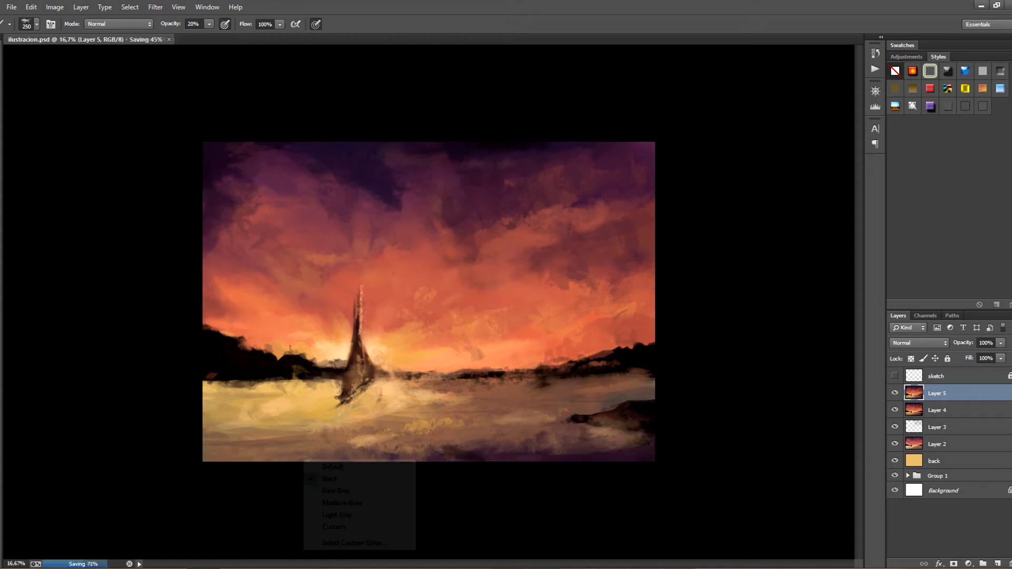
{"action": "key", "text": "Escape"}
{"action": "mouse_move", "coordinate": [314, 457]}
{"action": "left_mouse_down"}
{"action": "mouse_move", "coordinate": [259, 458]}
{"action": "mouse_move", "coordinate": [333, 458]}
{"action": "mouse_move", "coordinate": [284, 452]}
{"action": "left_mouse_up"}
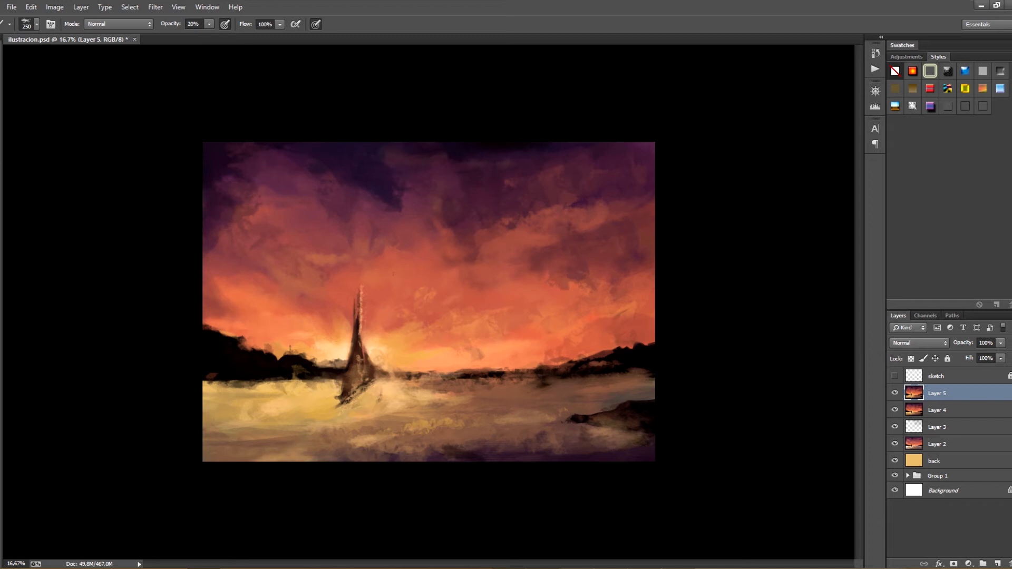
{"action": "mouse_move", "coordinate": [529, 423]}
{"action": "left_mouse_down"}
{"action": "mouse_move", "coordinate": [490, 429]}
{"action": "mouse_move", "coordinate": [511, 430]}
{"action": "left_mouse_up"}
{"action": "mouse_move", "coordinate": [533, 427]}
{"action": "left_mouse_down"}
{"action": "mouse_move", "coordinate": [517, 435]}
{"action": "mouse_move", "coordinate": [540, 421]}
{"action": "left_mouse_up"}
{"action": "key", "text": "bracketright"}
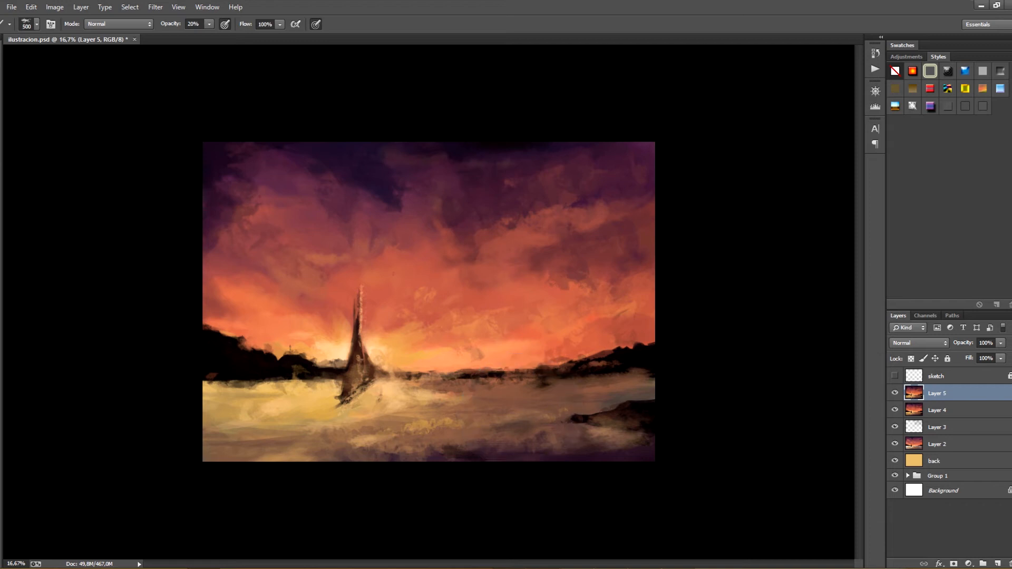
{"action": "mouse_move", "coordinate": [311, 393]}
{"action": "left_mouse_down"}
{"action": "mouse_move", "coordinate": [301, 406]}
{"action": "mouse_move", "coordinate": [314, 407]}
{"action": "left_mouse_up"}
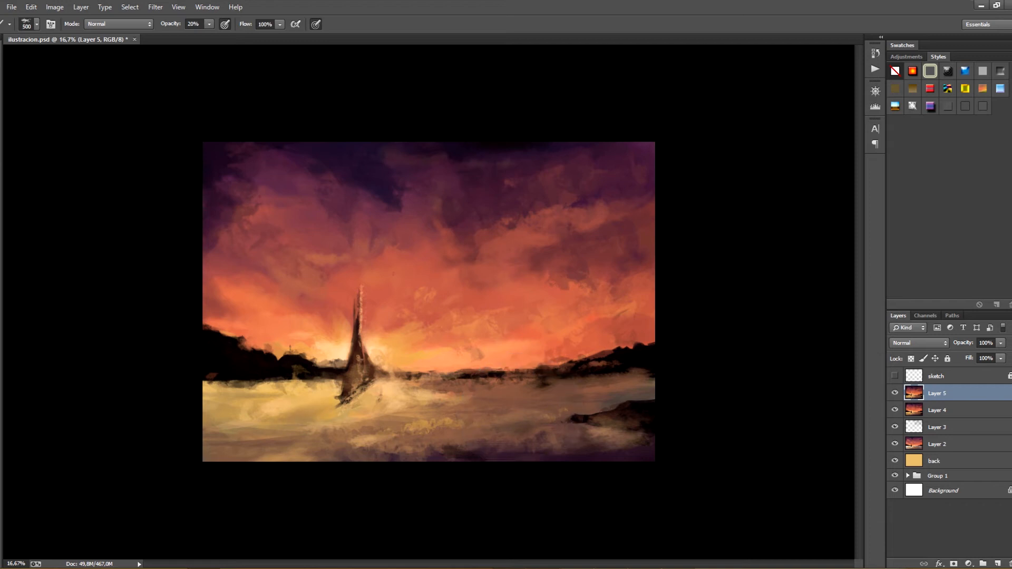
{"action": "key", "text": "ctrl+s"}
Reduce the brush to 80 px, set its opacity to 40% and retouch the sailboat's lower sails and hull
{"action": "key", "text": "ctrl+minus"}
{"action": "key", "text": "ctrl+minus"}
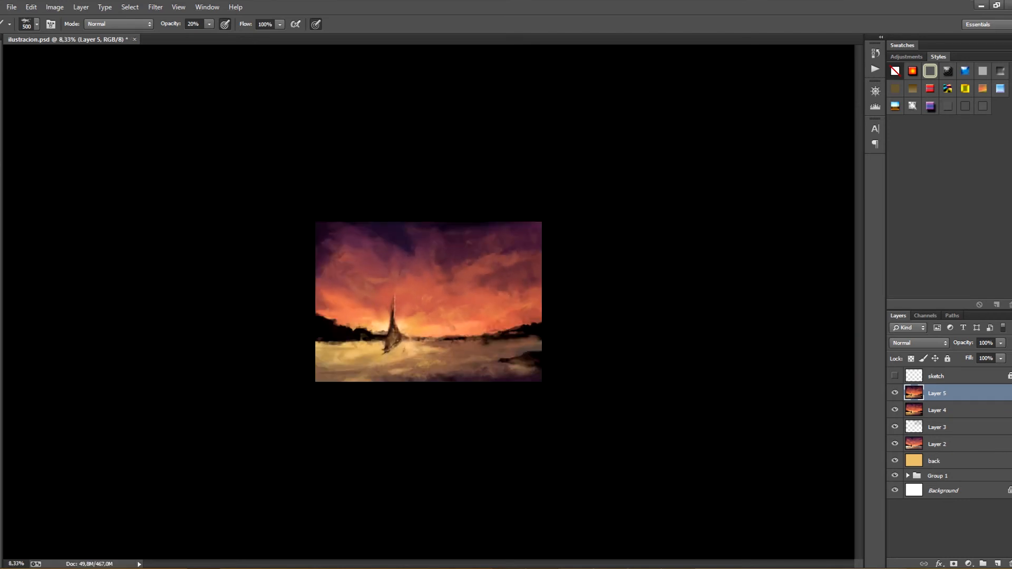
{"action": "key", "text": "ctrl+plus"}
{"action": "key", "text": "ctrl+plus"}
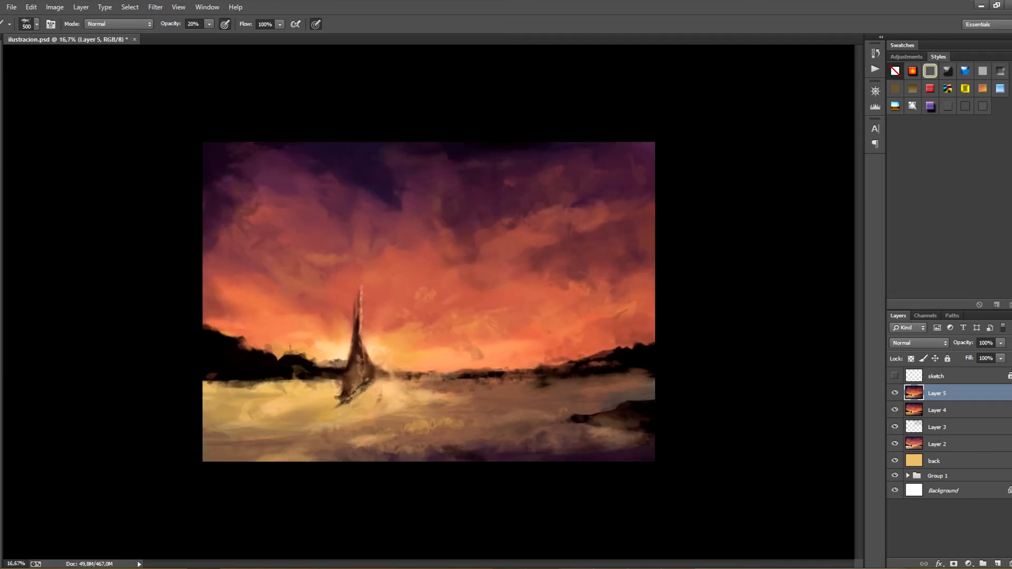
{"action": "key", "text": "ctrl+plus"}
{"action": "key", "text": "ctrl+plus"}
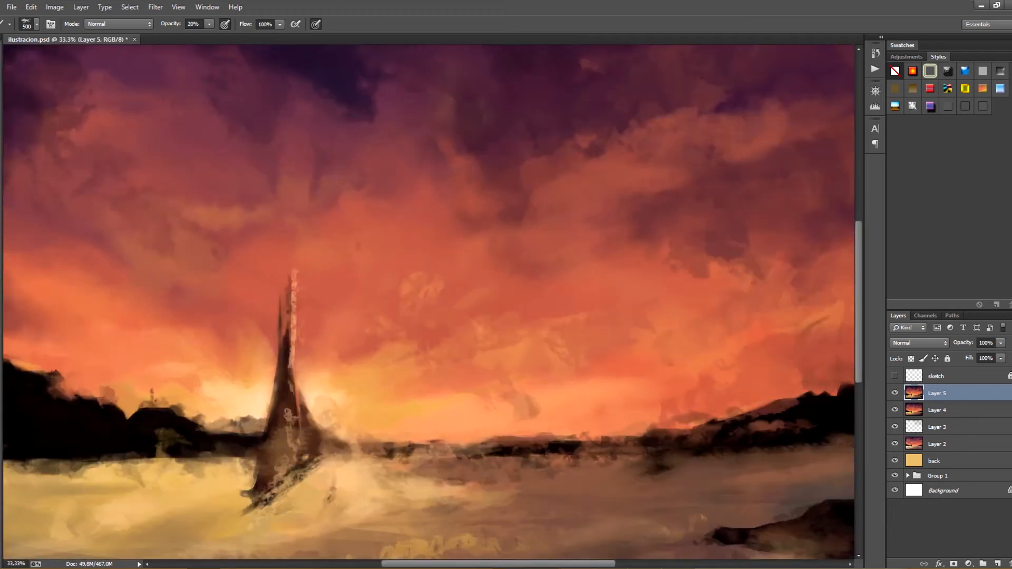
{"action": "left_click_drag", "start_coordinate": [398, 337], "coordinate": [461, 267]}
{"action": "key", "text": "bracketleft"}
{"action": "key", "text": "bracketleft"}
{"action": "key", "text": "bracketleft"}
{"action": "key", "text": "bracketleft"}
{"action": "key", "text": "bracketleft"}
{"action": "key", "text": "bracketleft"}
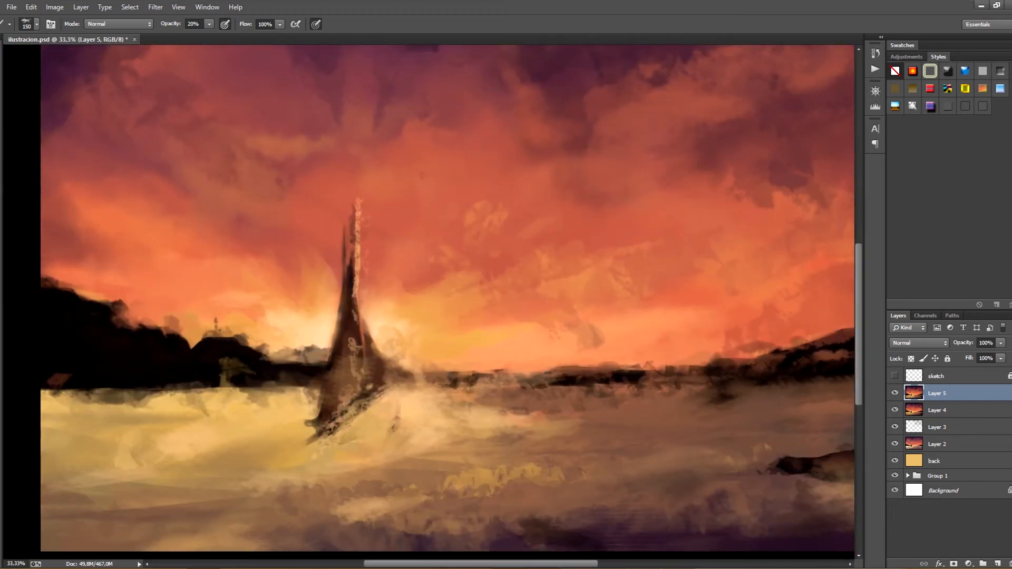
{"action": "left_click", "coordinate": [352, 350], "text": "alt"}
{"action": "key", "text": "bracketleft"}
{"action": "key", "text": "bracketleft"}
{"action": "key", "text": "bracketleft"}
{"action": "key", "text": "bracketleft"}
{"action": "key", "text": "4"}
{"action": "left_click", "coordinate": [343, 400], "text": "alt"}
{"action": "left_click", "coordinate": [342, 400], "text": "alt"}
{"action": "left_click_drag", "start_coordinate": [338, 403], "coordinate": [327, 417]}
Roughen the light edge of the mast and upper sail, then enlarge the brush to 250 px
{"action": "left_click_drag", "start_coordinate": [359, 203], "coordinate": [357, 217]}
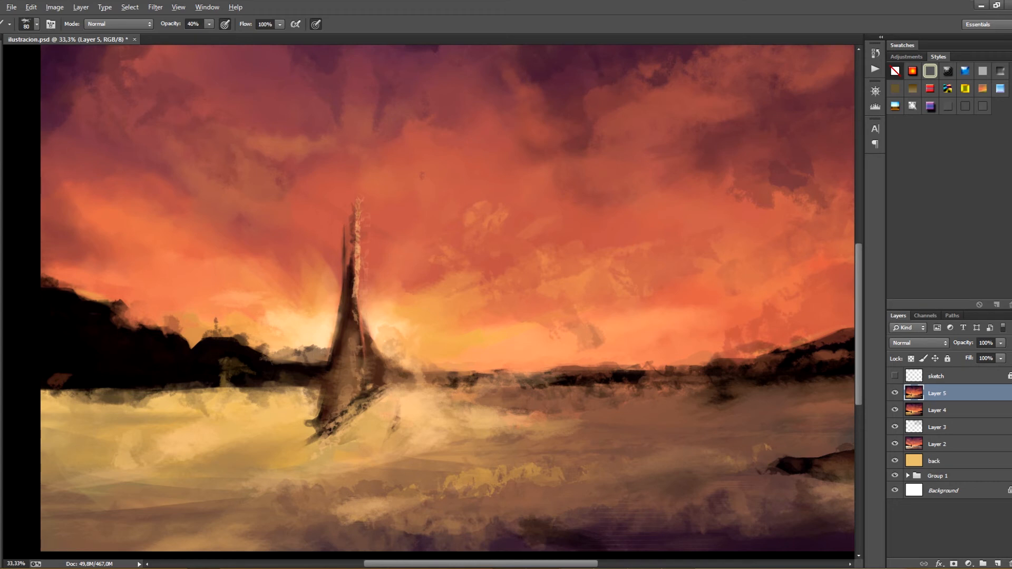
{"action": "left_click_drag", "start_coordinate": [354, 283], "coordinate": [355, 301]}
{"action": "key", "text": "bracketright"}
{"action": "key", "text": "bracketright"}
{"action": "key", "text": "bracketright"}
{"action": "key", "text": "bracketright"}
{"action": "key", "text": "bracketright"}
{"action": "key", "text": "bracketright"}
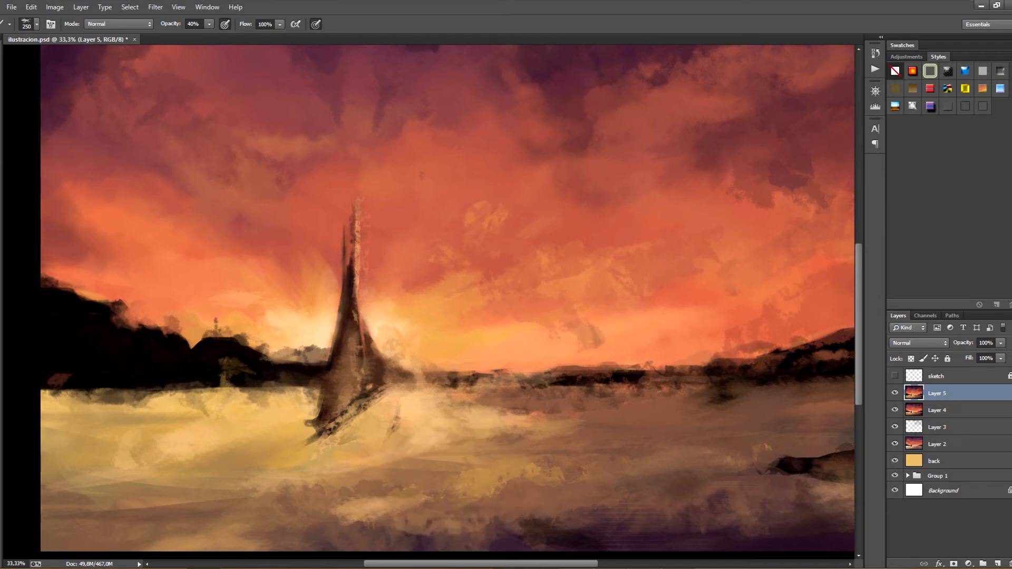
Examine the sailboat, water, horizon and sky up close, and the composition as a whole
{"action": "left_click", "coordinate": [599, 269], "text": "alt"}
{"action": "mouse_move", "coordinate": [599, 269]}
{"action": "left_mouse_down"}
{"action": "mouse_move", "coordinate": [637, 220]}
{"action": "mouse_move", "coordinate": [495, 246]}
{"action": "mouse_move", "coordinate": [477, 290]}
{"action": "mouse_move", "coordinate": [521, 302]}
{"action": "mouse_move", "coordinate": [594, 284]}
{"action": "mouse_move", "coordinate": [635, 292]}
{"action": "mouse_move", "coordinate": [554, 289]}
{"action": "mouse_move", "coordinate": [630, 326]}
{"action": "mouse_move", "coordinate": [491, 440]}
{"action": "mouse_move", "coordinate": [559, 429]}
{"action": "mouse_move", "coordinate": [387, 331]}
{"action": "left_mouse_up"}
{"action": "mouse_move", "coordinate": [506, 337]}
{"action": "left_mouse_down"}
{"action": "mouse_move", "coordinate": [554, 321]}
{"action": "mouse_move", "coordinate": [659, 322]}
{"action": "left_mouse_up"}
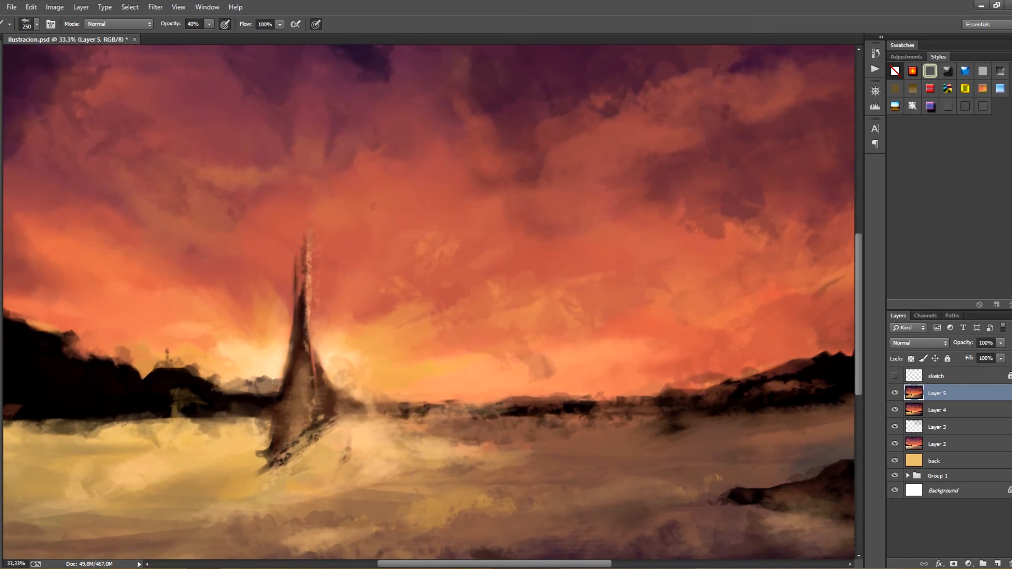
{"action": "left_click_drag", "start_coordinate": [435, 466], "coordinate": [566, 440]}
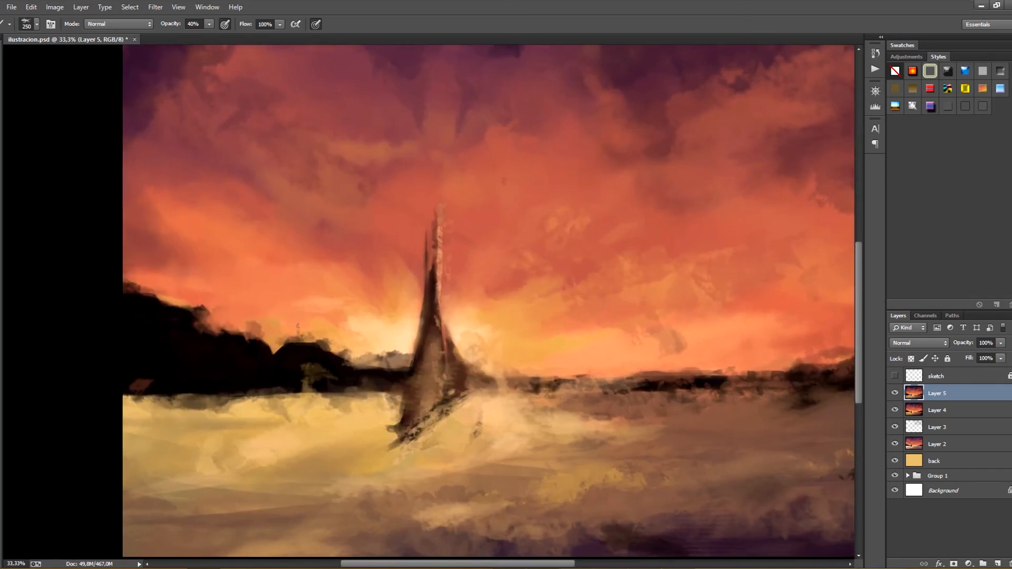
{"action": "mouse_move", "coordinate": [527, 338]}
{"action": "left_mouse_down"}
{"action": "mouse_move", "coordinate": [450, 287]}
{"action": "mouse_move", "coordinate": [447, 323]}
{"action": "mouse_move", "coordinate": [407, 315]}
{"action": "left_mouse_up"}
{"action": "mouse_move", "coordinate": [396, 274]}
{"action": "left_mouse_down"}
{"action": "mouse_move", "coordinate": [453, 335]}
{"action": "mouse_move", "coordinate": [520, 366]}
{"action": "left_mouse_up"}
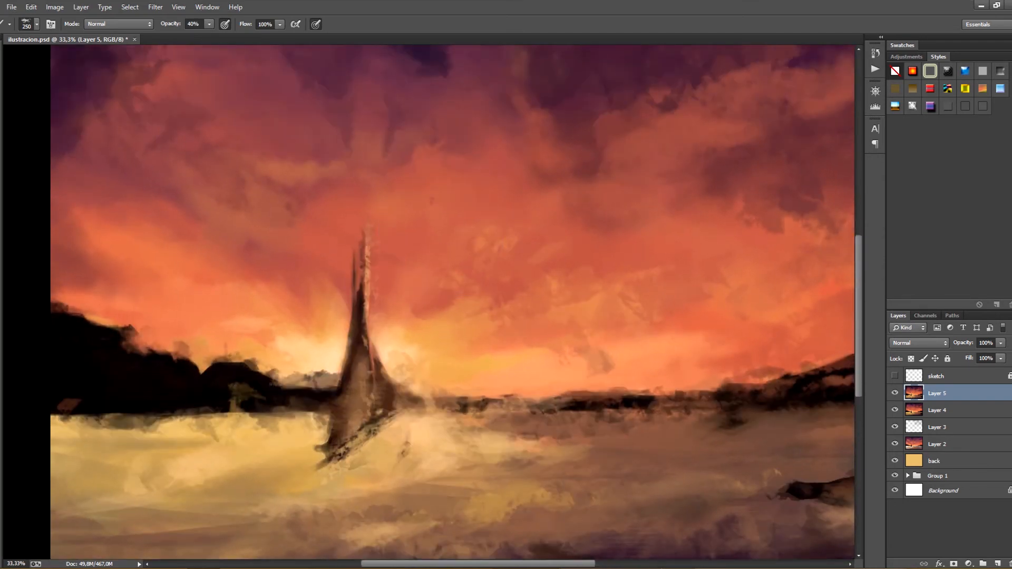
{"action": "left_click_drag", "start_coordinate": [442, 237], "coordinate": [423, 358]}
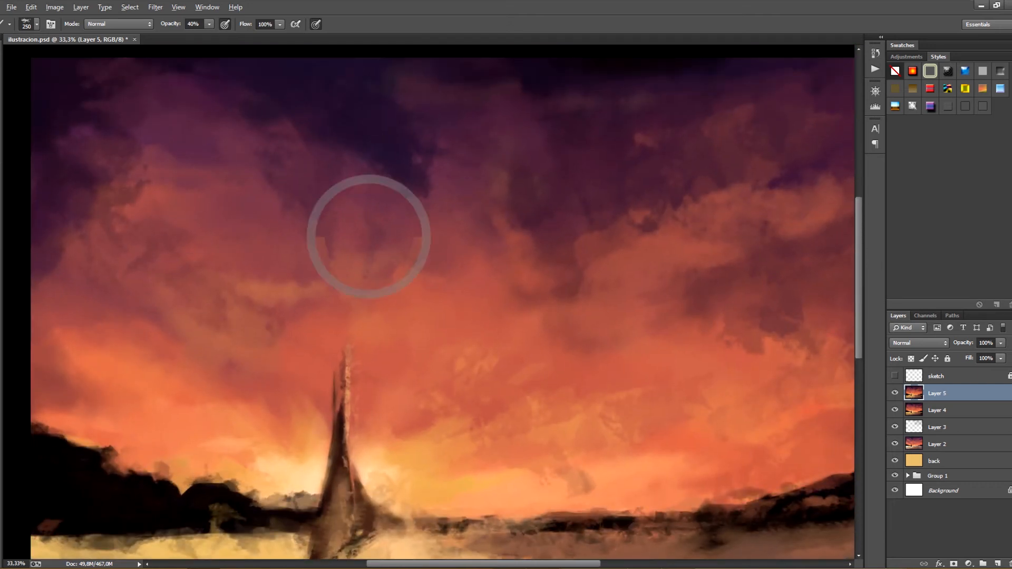
{"action": "mouse_move", "coordinate": [474, 237]}
{"action": "left_mouse_down"}
{"action": "mouse_move", "coordinate": [441, 343]}
{"action": "mouse_move", "coordinate": [355, 355]}
{"action": "left_mouse_up"}
{"action": "mouse_move", "coordinate": [773, 243]}
{"action": "left_mouse_down"}
{"action": "mouse_move", "coordinate": [814, 212]}
{"action": "mouse_move", "coordinate": [745, 246]}
{"action": "left_mouse_up"}
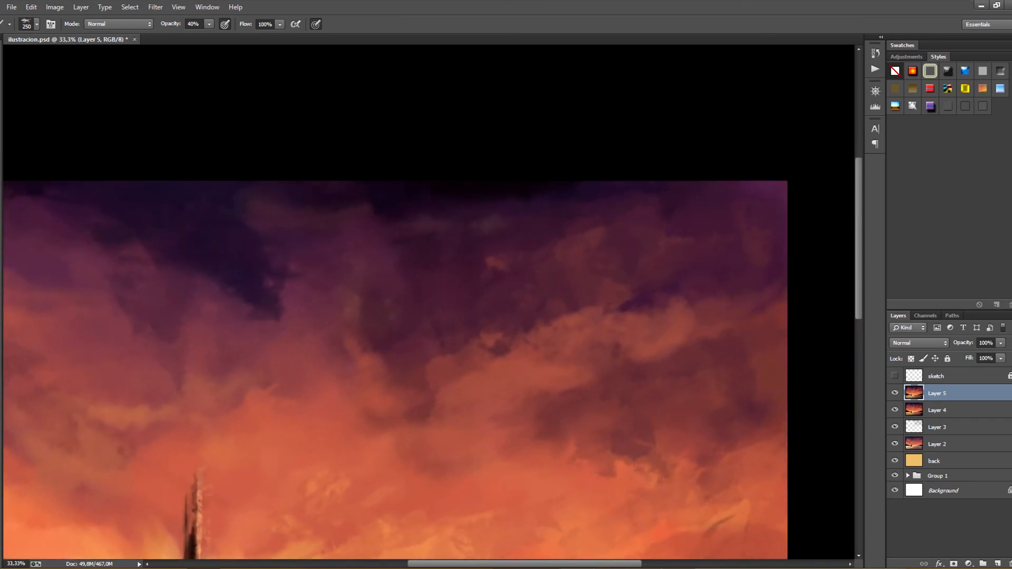
{"action": "mouse_move", "coordinate": [422, 316]}
{"action": "left_mouse_down"}
{"action": "mouse_move", "coordinate": [662, 136]}
{"action": "mouse_move", "coordinate": [559, 89]}
{"action": "left_mouse_up"}
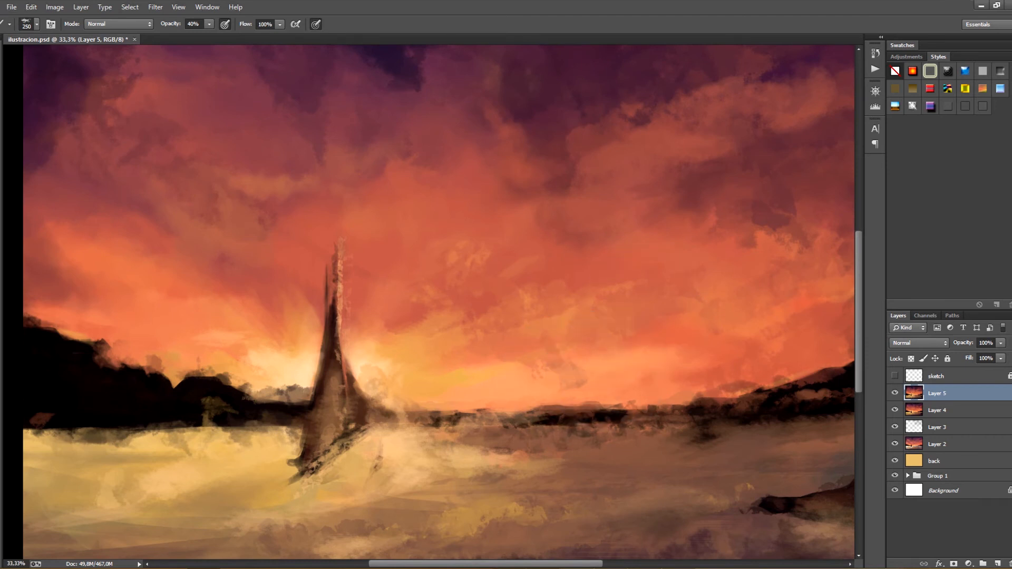
{"action": "key", "text": "ctrl+minus"}
{"action": "key", "text": "ctrl+minus"}
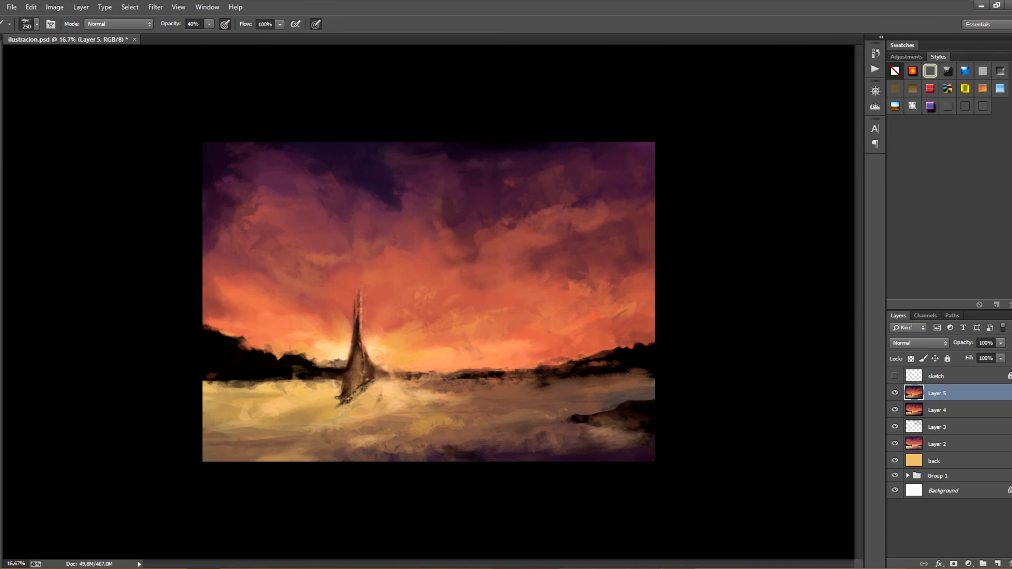
{"action": "key", "text": "ctrl+plus"}
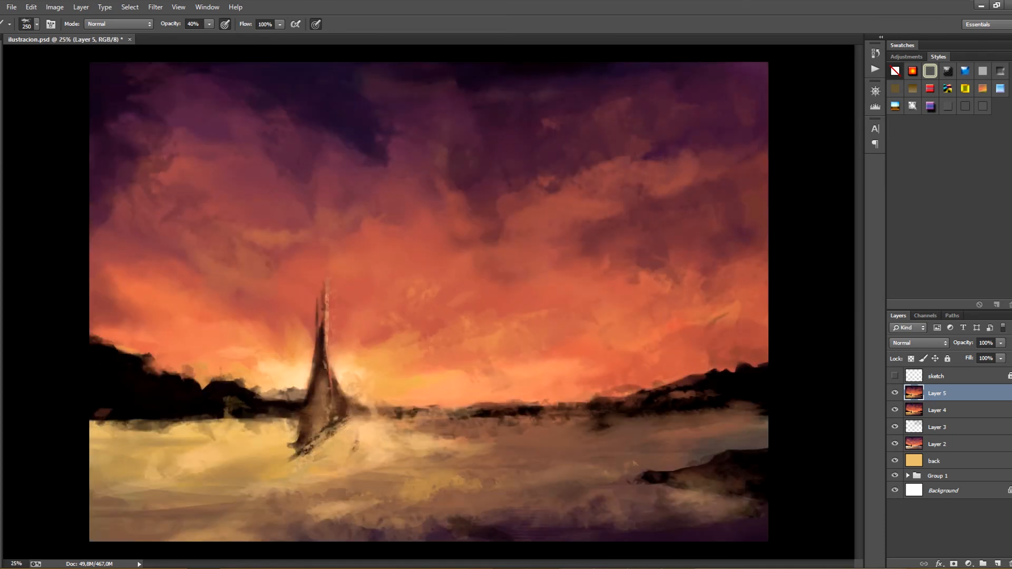
Add a new layer above Layer 5 and set the brush to 60 px with 50% opacity
{"action": "key", "text": "bracketleft"}
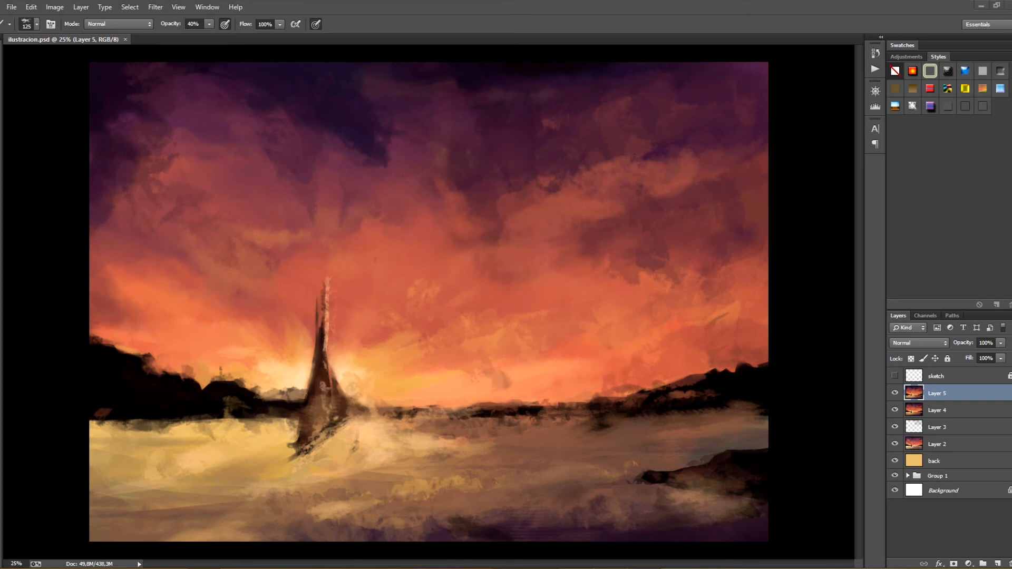
{"action": "left_click", "coordinate": [997, 563]}
{"action": "key", "text": "bracketleft"}
{"action": "key", "text": "bracketleft"}
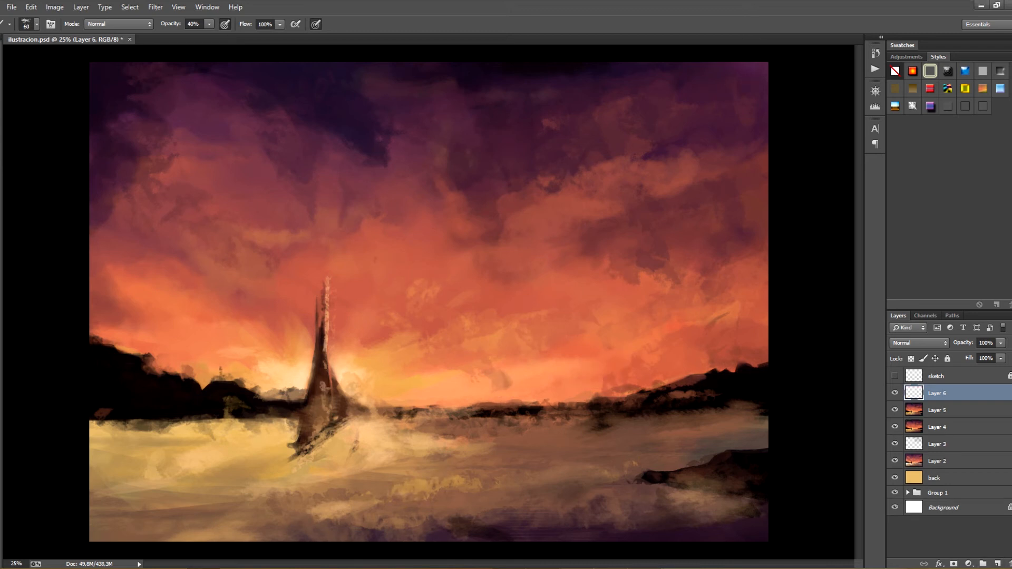
{"action": "key", "text": "5"}
Paint a solid dark hull under the sails on the new layer, defining its slanted deck line and bow
{"action": "left_click_drag", "start_coordinate": [295, 447], "coordinate": [346, 419]}
{"action": "left_click", "coordinate": [354, 410], "text": "alt"}
{"action": "mouse_move", "coordinate": [311, 439]}
{"action": "left_mouse_down"}
{"action": "mouse_move", "coordinate": [347, 419]}
{"action": "mouse_move", "coordinate": [328, 423]}
{"action": "mouse_move", "coordinate": [333, 415]}
{"action": "mouse_move", "coordinate": [327, 429]}
{"action": "left_mouse_up"}
{"action": "left_click_drag", "start_coordinate": [299, 439], "coordinate": [321, 430]}
{"action": "left_click_drag", "start_coordinate": [335, 420], "coordinate": [346, 417]}
{"action": "left_click_drag", "start_coordinate": [343, 422], "coordinate": [349, 417]}
{"action": "left_click", "coordinate": [352, 423], "text": "alt"}
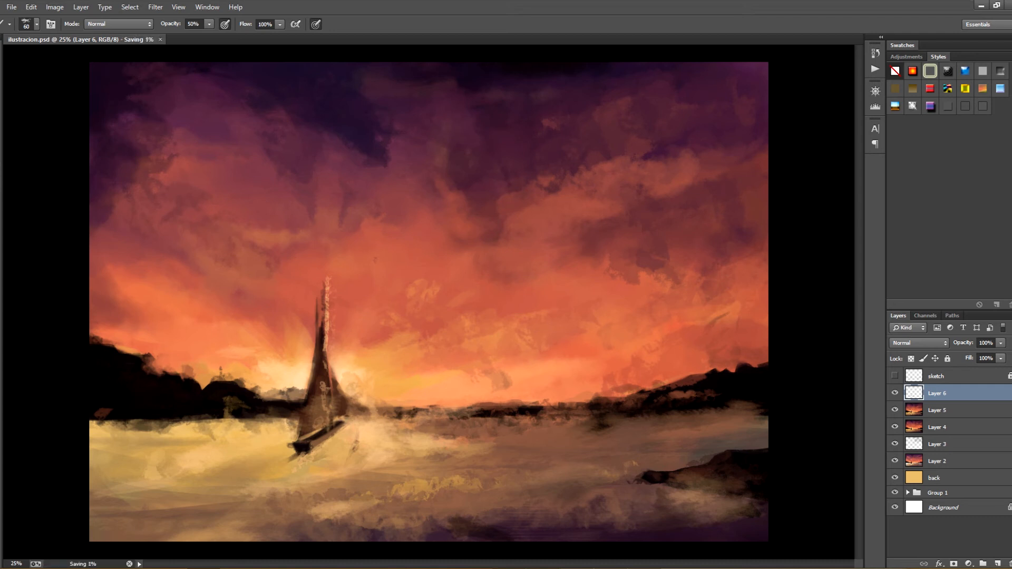
Sample a colour from the sails and refine the hull's rim, deck and pointed ends with short strokes
{"action": "left_click", "coordinate": [319, 379], "text": "alt"}
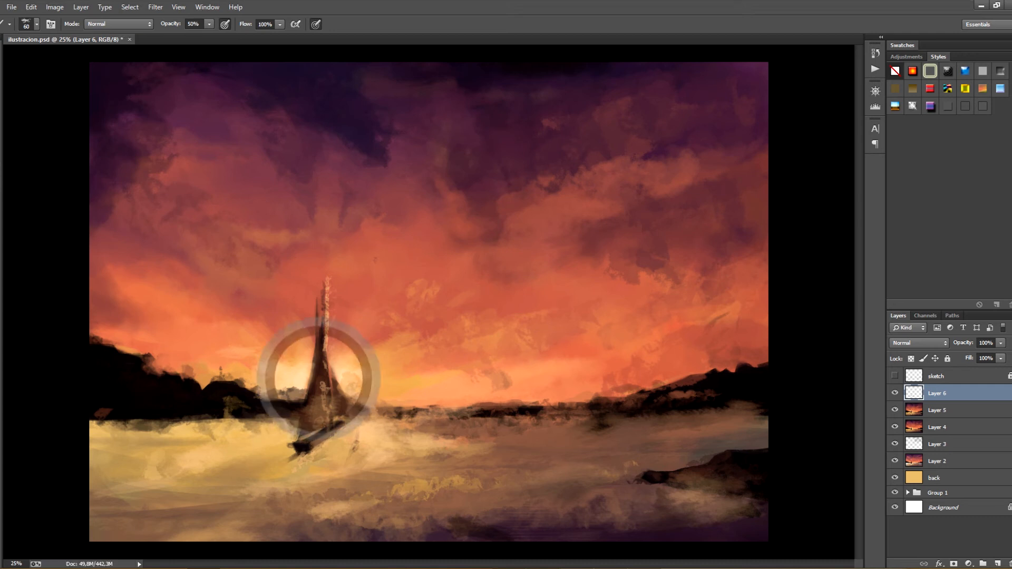
{"action": "left_click_drag", "start_coordinate": [317, 419], "coordinate": [316, 437]}
{"action": "left_click_drag", "start_coordinate": [321, 426], "coordinate": [297, 438]}
{"action": "left_click_drag", "start_coordinate": [286, 443], "coordinate": [341, 416]}
{"action": "left_click", "coordinate": [325, 437], "text": "alt"}
{"action": "left_click_drag", "start_coordinate": [346, 412], "coordinate": [356, 407]}
{"action": "left_click", "coordinate": [298, 448], "text": "alt"}
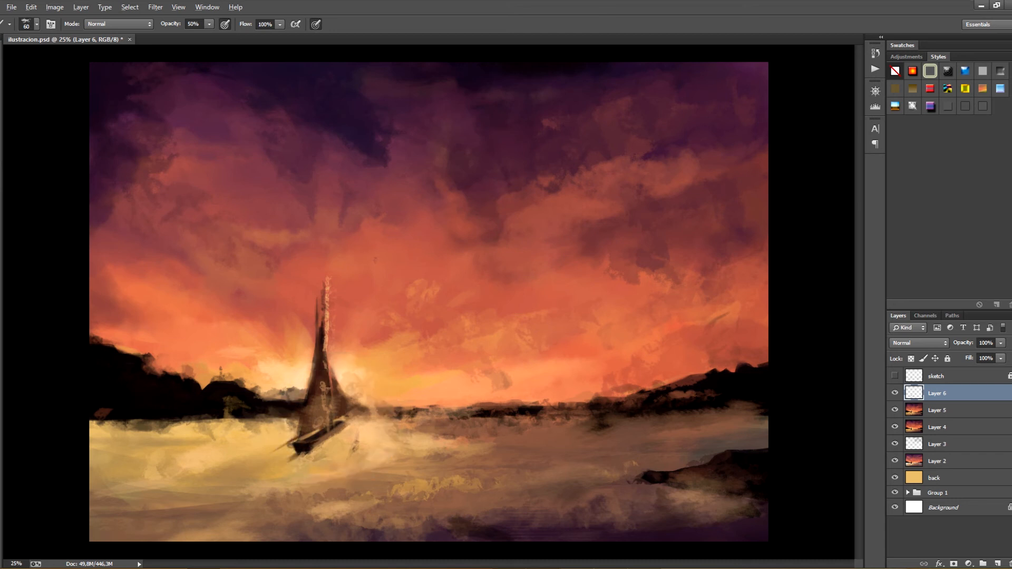
Touch up the stern and lower edge of the hull and save the file
{"action": "left_click", "coordinate": [347, 411], "text": "alt"}
{"action": "left_click", "coordinate": [318, 439], "text": "alt"}
{"action": "left_click_drag", "start_coordinate": [341, 427], "coordinate": [350, 423]}
{"action": "key", "text": "ctrl+s"}
Reduce the brush to 40 px, try a long stroke along the hull, undo it and save the file
{"action": "key", "text": "ctrl+minus"}
{"action": "key", "text": "ctrl+plus"}
{"action": "key", "text": "bracketleft"}
{"action": "key", "text": "bracketleft"}
{"action": "left_click_drag", "start_coordinate": [361, 403], "coordinate": [318, 437]}
{"action": "key", "text": "ctrl+z"}
{"action": "key", "text": "ctrl+s"}
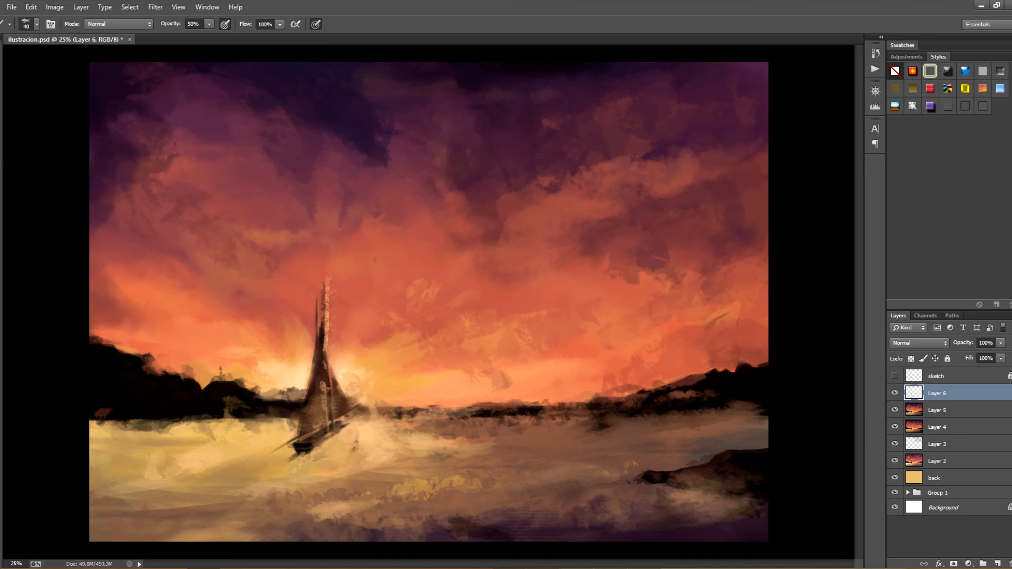
Try a rigging stroke across the upper sails and a long stroke down the mast, and undo them
{"action": "left_click", "coordinate": [311, 433]}
{"action": "key", "text": "ctrl+minus"}
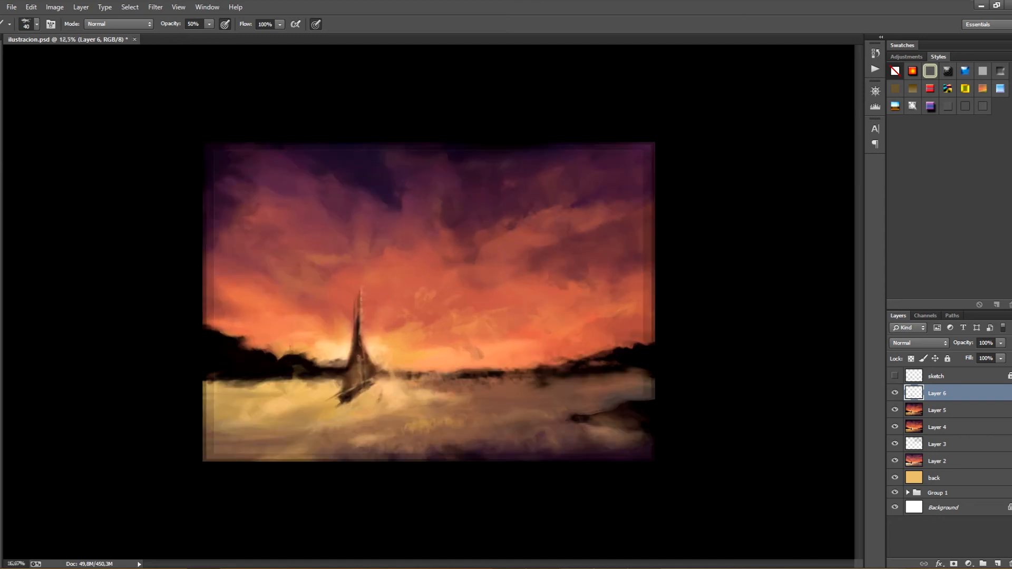
{"action": "key", "text": "ctrl+plus"}
{"action": "key", "text": "ctrl+z"}
{"action": "left_click_drag", "start_coordinate": [309, 328], "coordinate": [325, 311]}
{"action": "key", "text": "ctrl+z"}
{"action": "mouse_move", "coordinate": [325, 314]}
{"action": "left_mouse_down"}
{"action": "mouse_move", "coordinate": [345, 301]}
{"action": "mouse_move", "coordinate": [332, 301]}
{"action": "mouse_move", "coordinate": [334, 406]}
{"action": "left_mouse_up"}
{"action": "key", "text": "ctrl+z"}
{"action": "key", "text": "ctrl+z"}
{"action": "key", "text": "ctrl+alt+z"}
{"action": "key", "text": "ctrl+alt+z"}
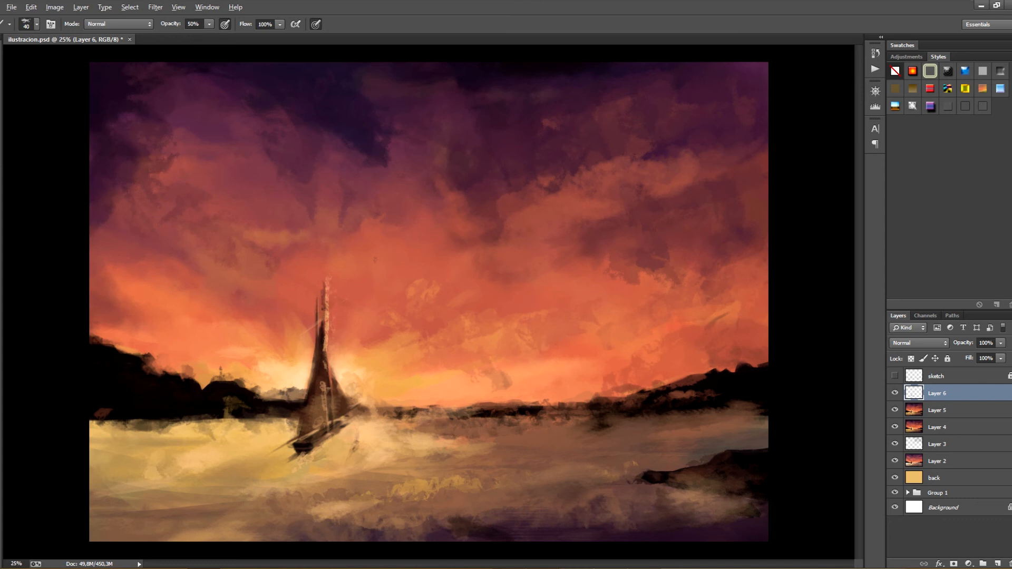
{"action": "key", "text": "ctrl+alt+z"}
Refine the hull's bow, deck and side with short 40 px strokes, saving the file between them
{"action": "key", "text": "bracketright"}
{"action": "key", "text": "bracketright"}
{"action": "key", "text": "bracketright"}
{"action": "key", "text": "bracketleft"}
{"action": "key", "text": "bracketleft"}
{"action": "key", "text": "bracketleft"}
{"action": "left_click", "coordinate": [302, 448], "text": "alt"}
{"action": "key", "text": "ctrl+s"}
{"action": "left_click_drag", "start_coordinate": [298, 448], "coordinate": [321, 437]}
{"action": "left_click", "coordinate": [318, 433], "text": "alt"}
{"action": "key", "text": "ctrl+s"}
{"action": "mouse_move", "coordinate": [294, 446]}
{"action": "left_mouse_down"}
{"action": "mouse_move", "coordinate": [314, 446]}
{"action": "mouse_move", "coordinate": [294, 440]}
{"action": "left_mouse_up"}
{"action": "key", "text": "ctrl+s"}
Sample the glow beside the sails and draw a thin slanted line across the upper sails
{"action": "left_click", "coordinate": [341, 365], "text": "alt"}
{"action": "left_click_drag", "start_coordinate": [299, 339], "coordinate": [333, 307]}
{"action": "key", "text": "ctrl+minus"}
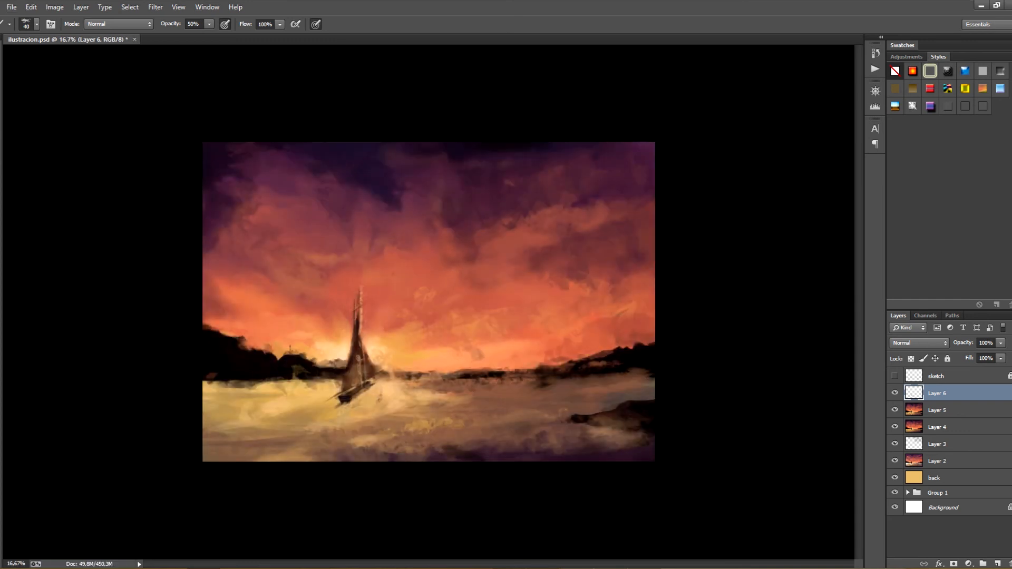
Paint out the tall mast above the sails, reshape them into one pointed silhouette with downward strokes, and save the file
{"action": "key", "text": "ctrl+plus"}
{"action": "key", "text": "ctrl+plus"}
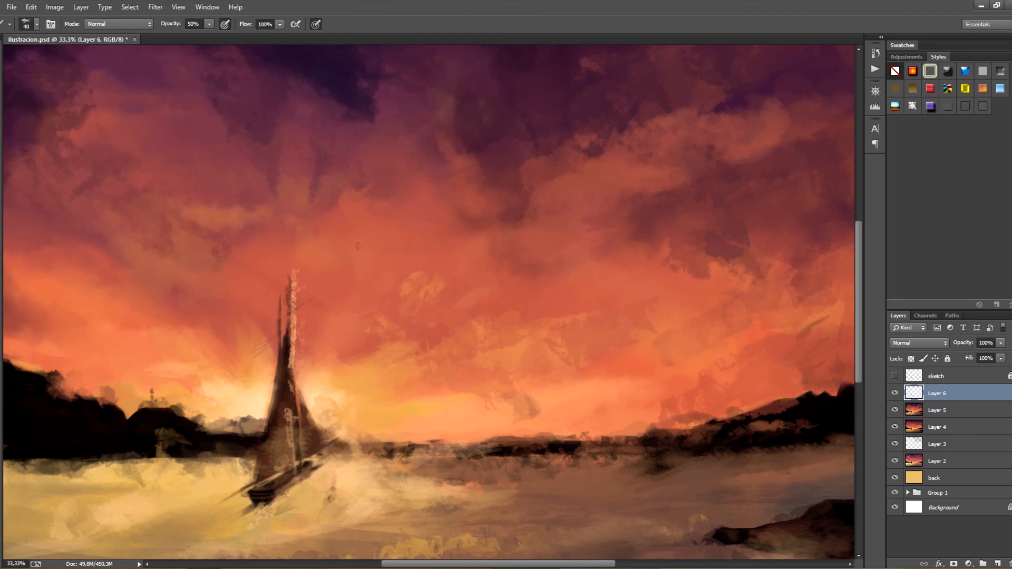
{"action": "key", "text": "ctrl+minus"}
{"action": "key", "text": "ctrl+minus"}
{"action": "key", "text": "ctrl+plus"}
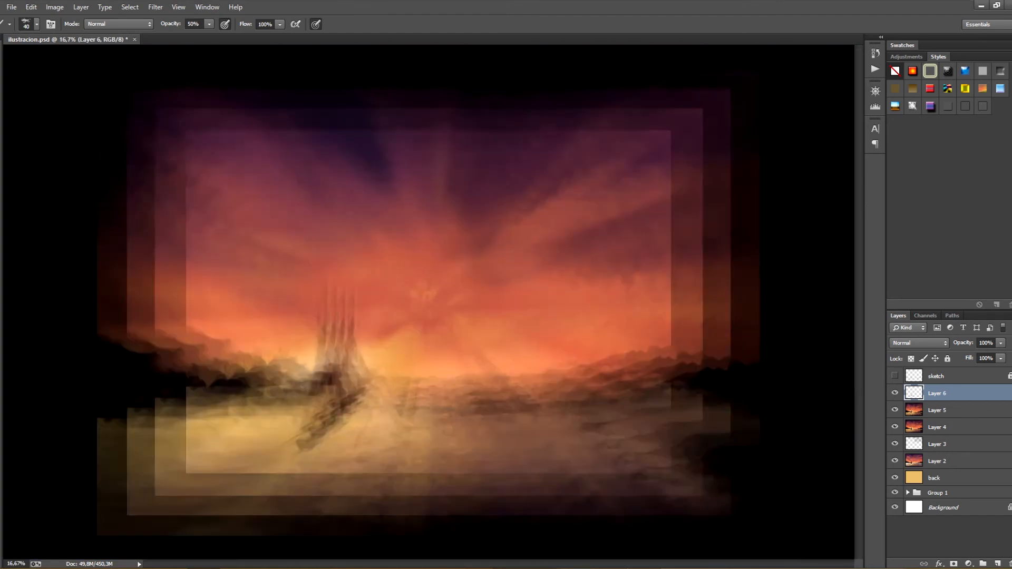
{"action": "left_click_drag", "start_coordinate": [327, 280], "coordinate": [325, 340]}
{"action": "left_click_drag", "start_coordinate": [316, 298], "coordinate": [324, 380]}
{"action": "left_click", "coordinate": [344, 371], "text": "alt"}
{"action": "key", "text": "ctrl+z"}
{"action": "left_click_drag", "start_coordinate": [319, 336], "coordinate": [326, 381]}
{"action": "left_click_drag", "start_coordinate": [319, 322], "coordinate": [338, 434]}
{"action": "key", "text": "ctrl+s"}
Touch up the hull's lower left end with short 40 px strokes, undoing the unwanted ones
{"action": "left_click_drag", "start_coordinate": [342, 424], "coordinate": [298, 457]}
{"action": "key", "text": "ctrl+z"}
{"action": "left_click_drag", "start_coordinate": [293, 443], "coordinate": [301, 454]}
{"action": "mouse_move", "coordinate": [296, 446]}
{"action": "left_mouse_down"}
{"action": "mouse_move", "coordinate": [302, 453]}
{"action": "mouse_move", "coordinate": [310, 436]}
{"action": "left_mouse_up"}
{"action": "mouse_move", "coordinate": [295, 442]}
{"action": "left_mouse_down"}
{"action": "mouse_move", "coordinate": [311, 453]}
{"action": "mouse_move", "coordinate": [324, 432]}
{"action": "mouse_move", "coordinate": [306, 449]}
{"action": "left_mouse_up"}
{"action": "key", "text": "ctrl+alt+z"}
{"action": "left_click", "coordinate": [302, 442], "text": "alt"}
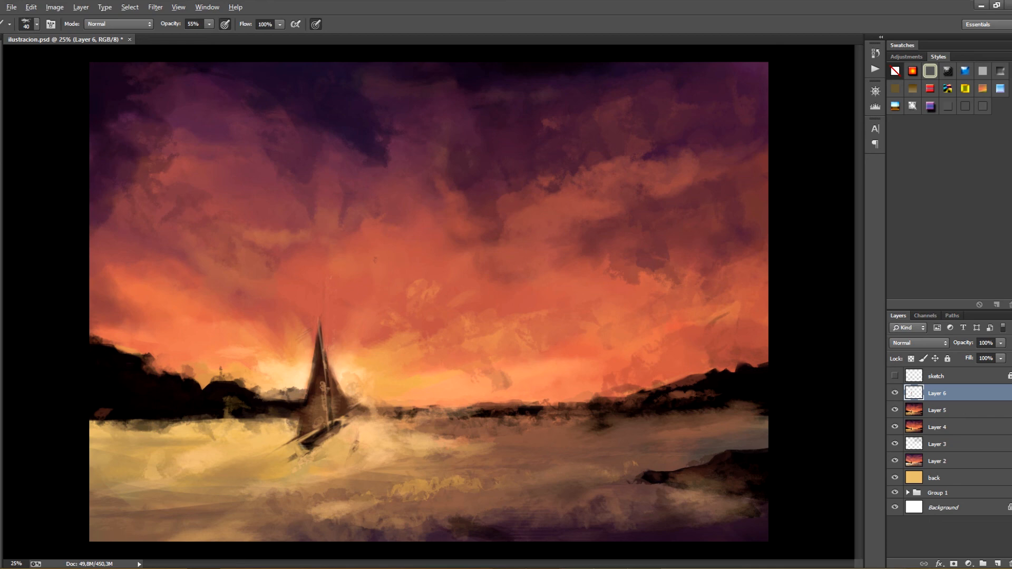
{"action": "key", "text": "ctrl+z"}
Switch to a different brush at 125 px, save the file, and clean up the dark marks in the water beneath the hull
{"action": "left_click", "coordinate": [36, 24]}
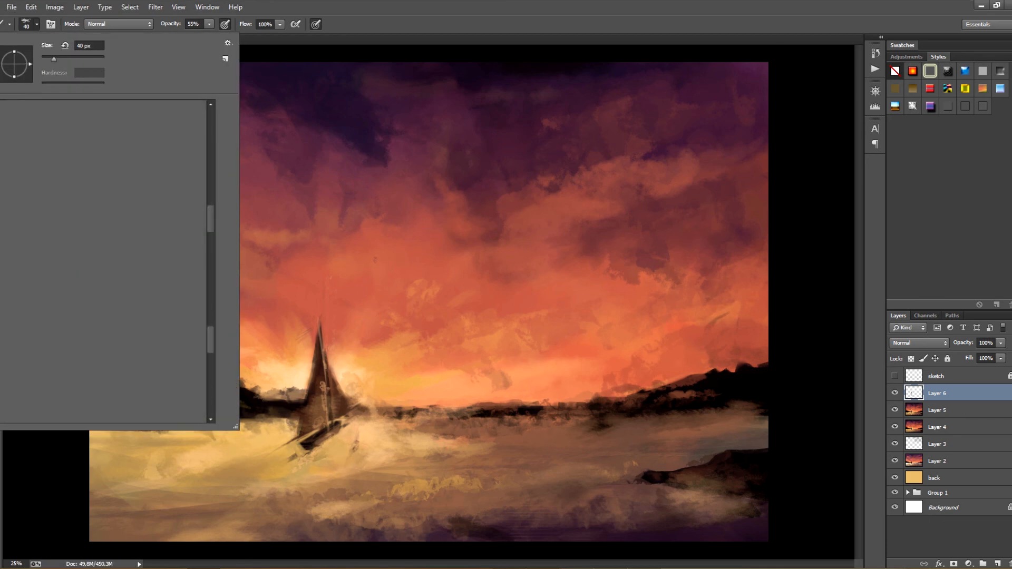
{"action": "scroll", "coordinate": [199, 386], "scroll_direction": "down", "scroll_amount": 2}
{"action": "double_click", "coordinate": [73, 246]}
{"action": "key", "text": "bracketright"}
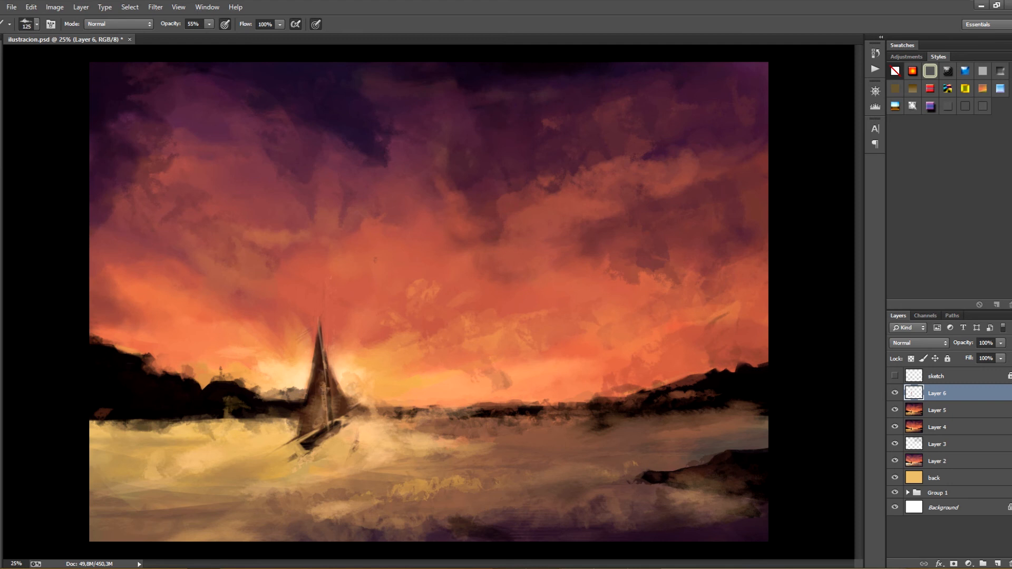
{"action": "key", "text": "ctrl+s"}
{"action": "left_click", "coordinate": [894, 393]}
{"action": "left_click", "coordinate": [894, 393]}
{"action": "mouse_move", "coordinate": [297, 454]}
{"action": "left_mouse_down"}
{"action": "mouse_move", "coordinate": [290, 460]}
{"action": "mouse_move", "coordinate": [324, 447]}
{"action": "left_mouse_up"}
Switch back to the 40 px brush and trim the pointed tip of the sails with a short stroke
{"action": "left_click", "coordinate": [37, 24]}
{"action": "double_click", "coordinate": [126, 175]}
{"action": "left_click_drag", "start_coordinate": [320, 324], "coordinate": [323, 346]}
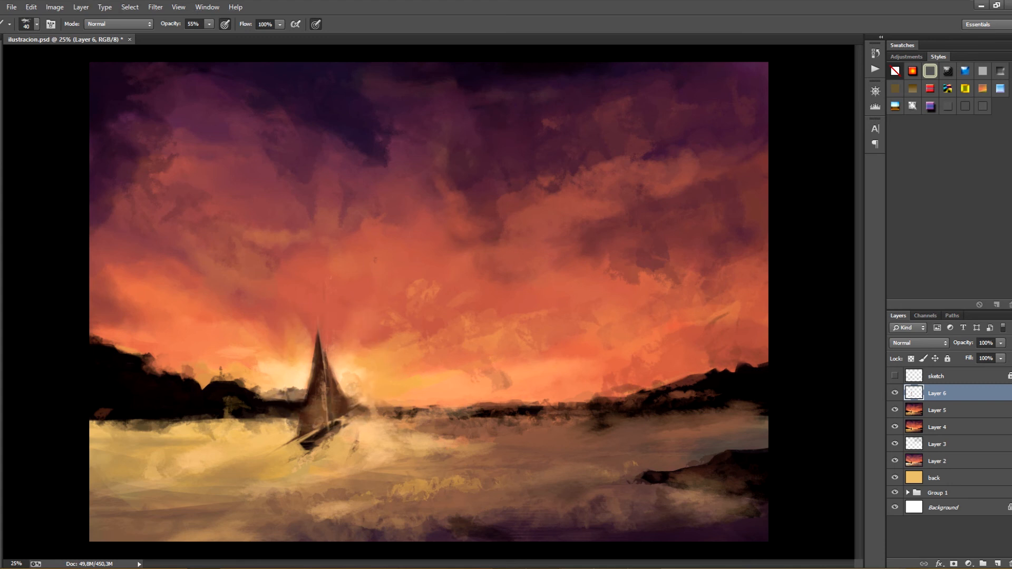
Save the file, set the brush to 250 px and 30% opacity, and paint a soft haze over the hull and lower sails
{"action": "key", "text": "bracketright"}
{"action": "key", "text": "bracketright"}
{"action": "key", "text": "bracketright"}
{"action": "key", "text": "bracketright"}
{"action": "key", "text": "bracketright"}
{"action": "key", "text": "bracketright"}
{"action": "key", "text": "ctrl+s"}
{"action": "key", "text": "bracketright"}
{"action": "key", "text": "bracketright"}
{"action": "key", "text": "bracketright"}
{"action": "key", "text": "bracketright"}
{"action": "key", "text": "3"}
{"action": "mouse_move", "coordinate": [304, 449]}
{"action": "left_mouse_down"}
{"action": "mouse_move", "coordinate": [352, 418]}
{"action": "mouse_move", "coordinate": [317, 429]}
{"action": "left_mouse_up"}
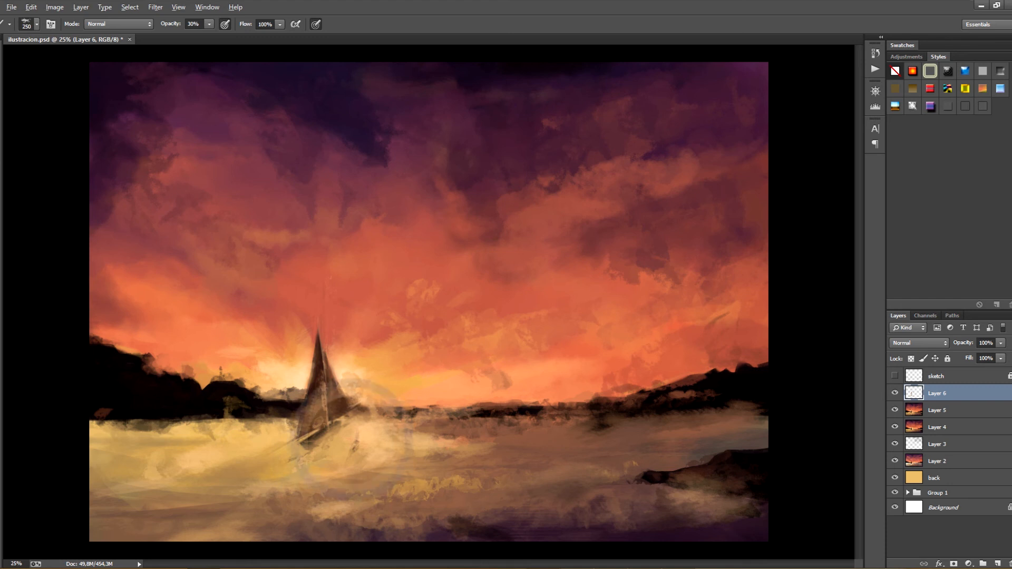